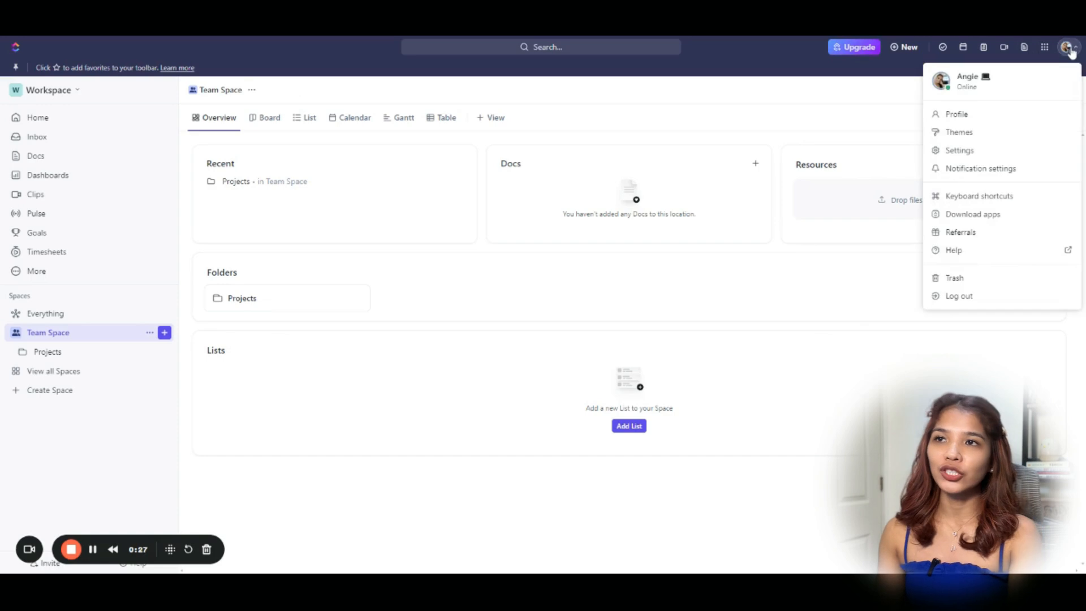
Set Email, Browser and Mobile notifications all to Disable notifications.
click(1029, 179)
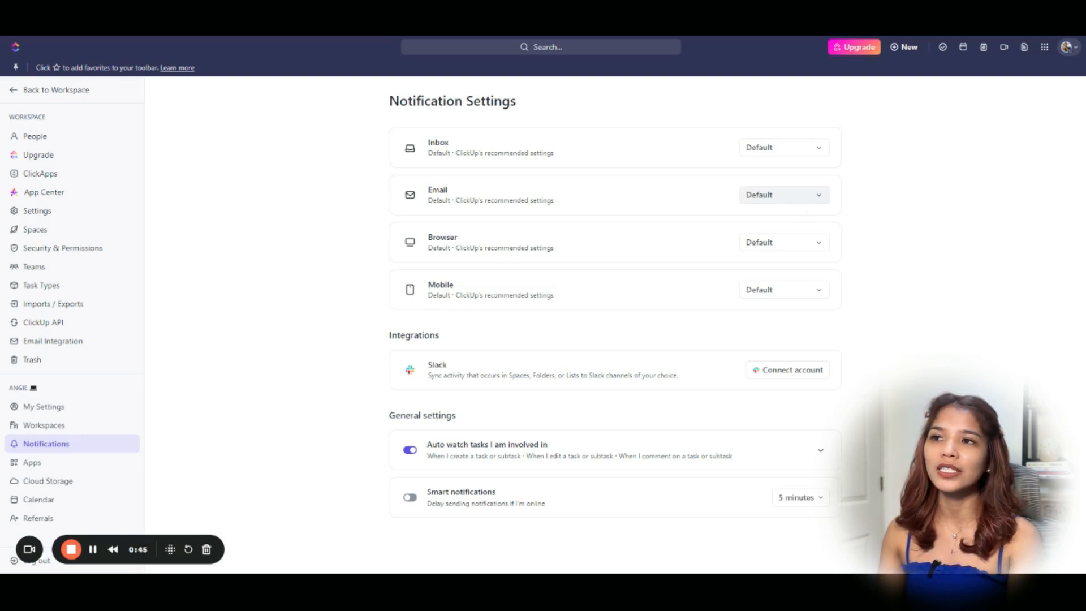
click(808, 203)
click(771, 377)
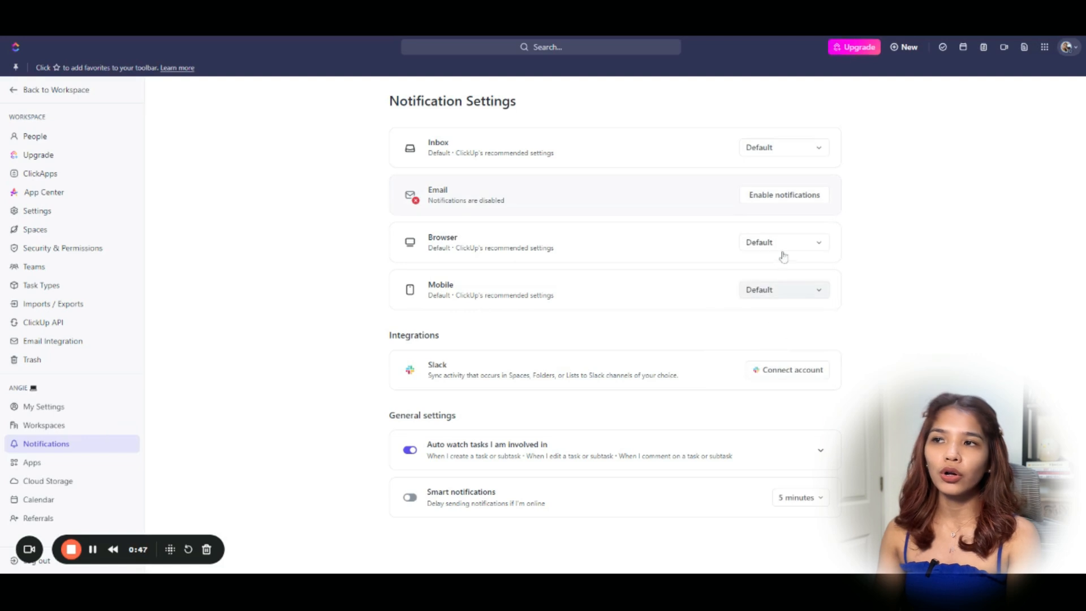
click(784, 248)
click(758, 425)
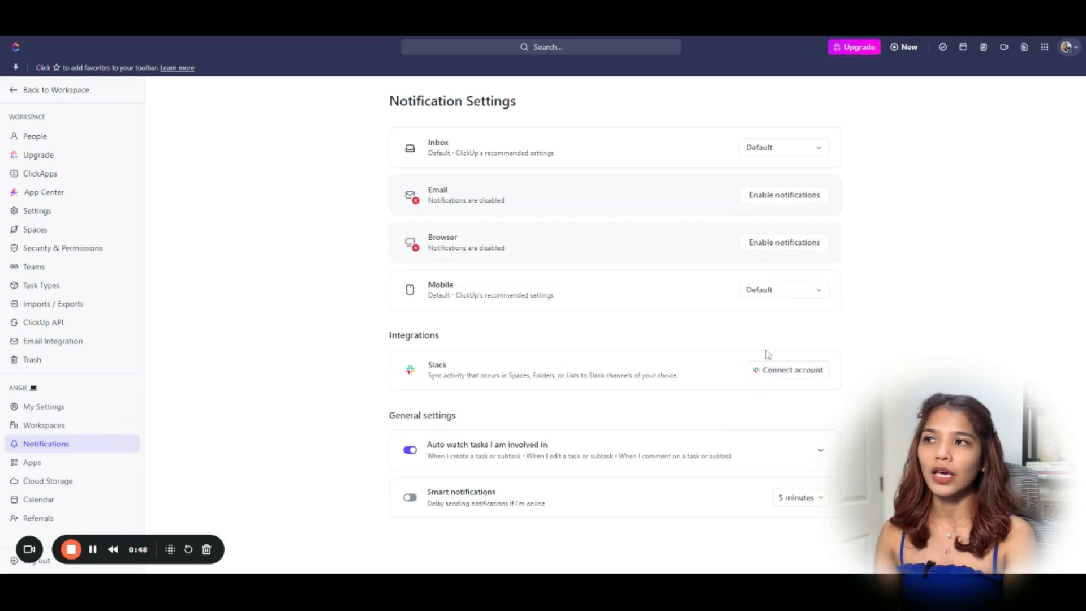
click(781, 295)
click(740, 473)
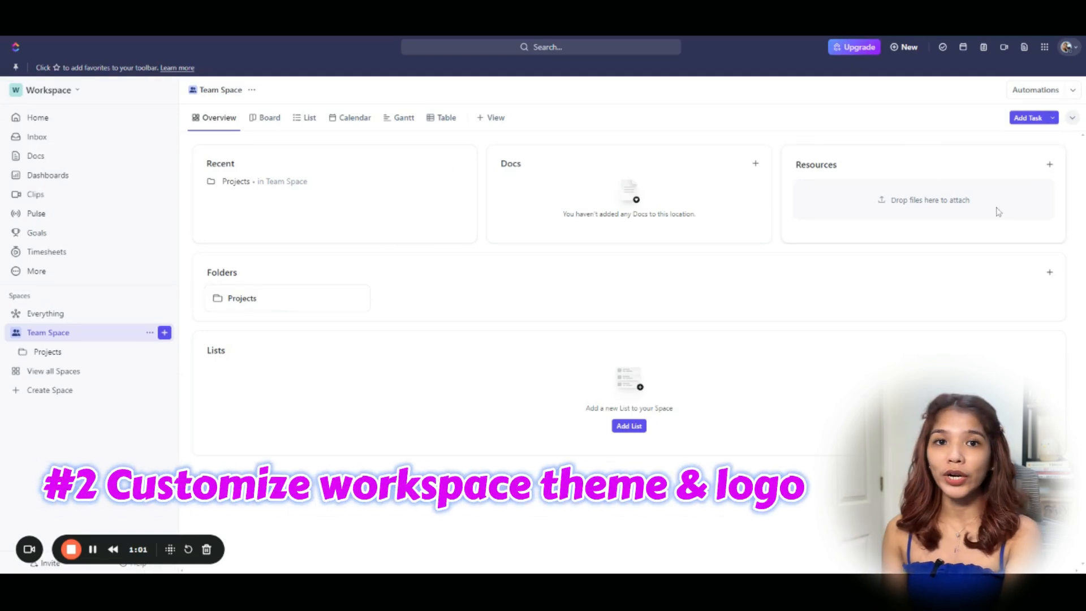
click(1067, 50)
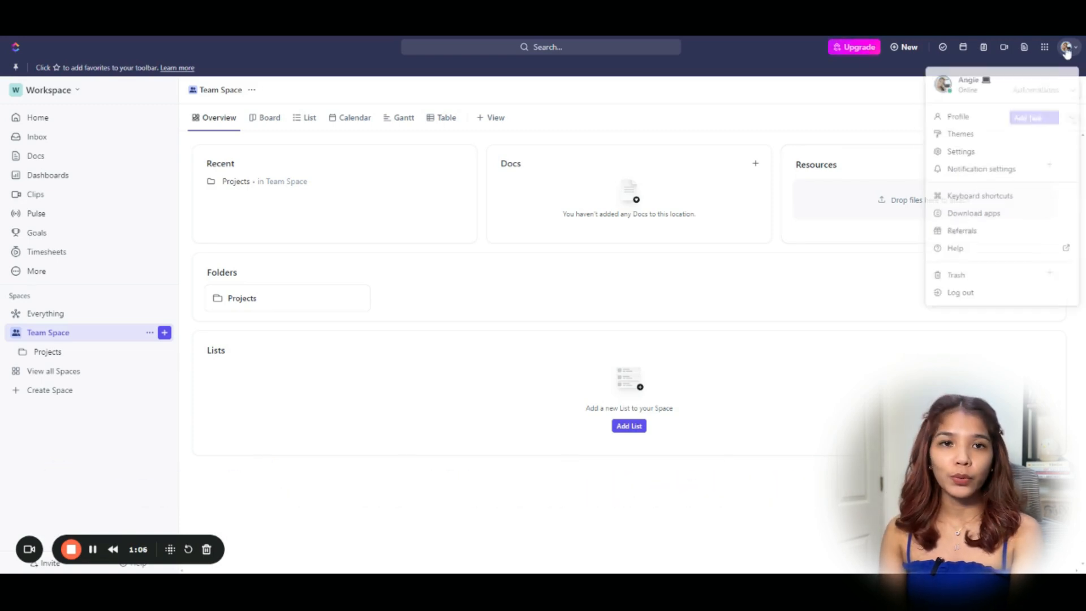
Pick the Violet theme colour, trying Dark before settling on the Light appearance.
click(983, 140)
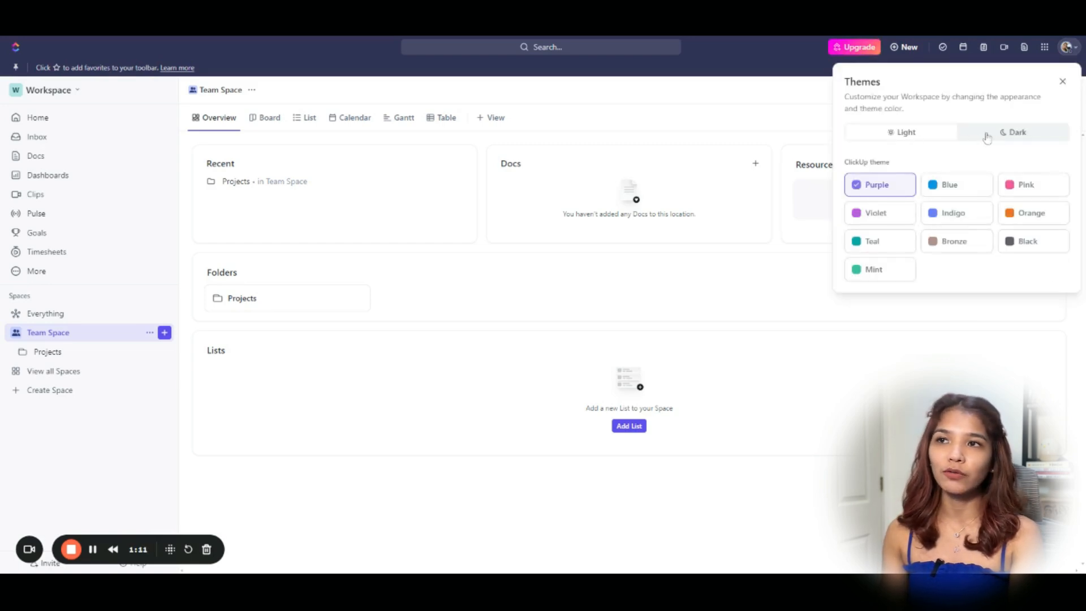
click(1005, 136)
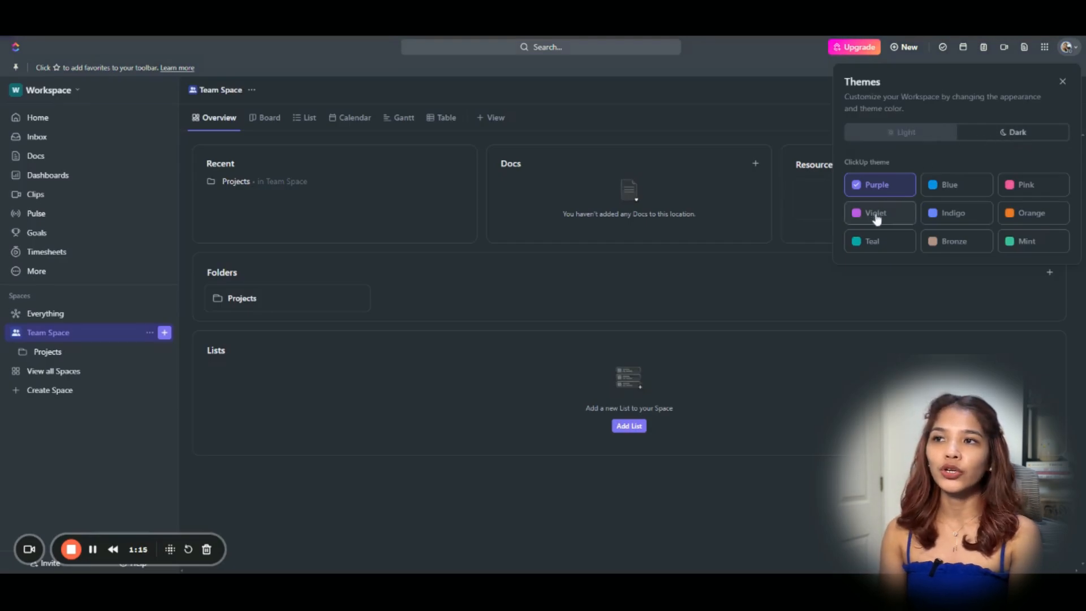
click(897, 219)
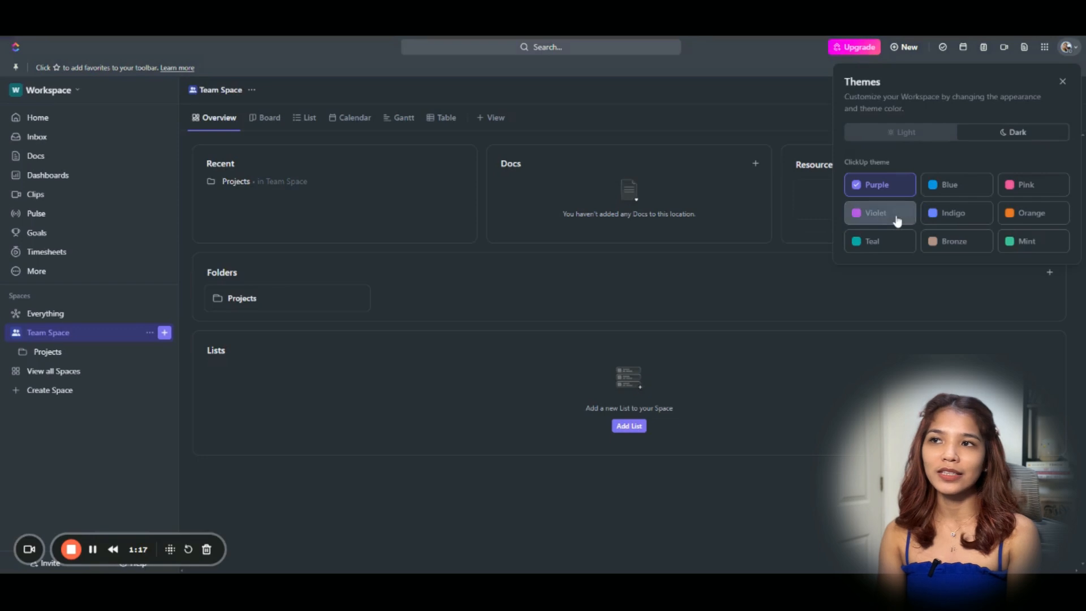
click(913, 136)
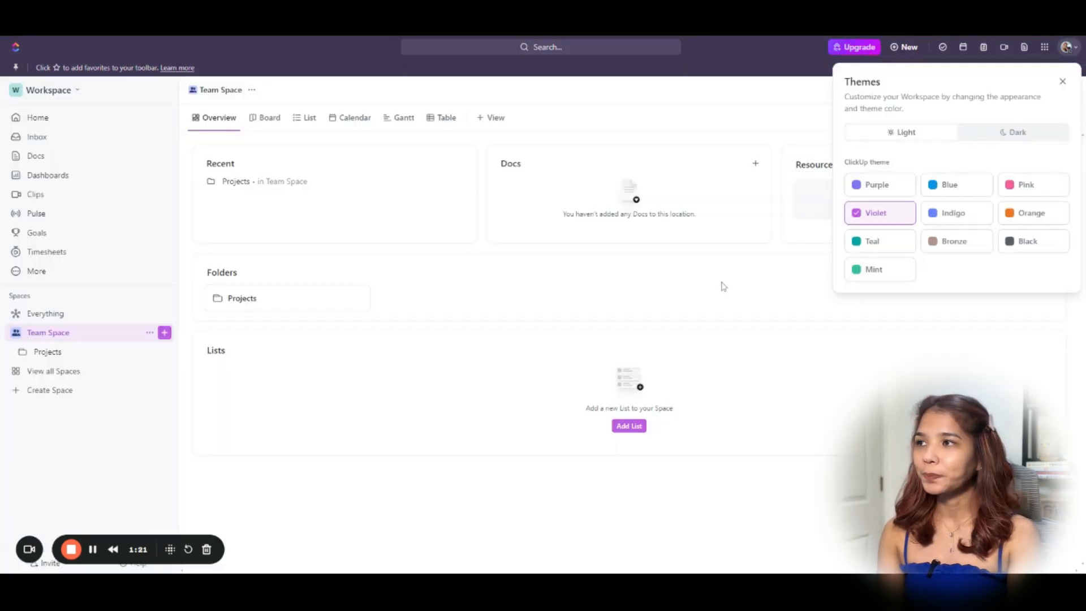
click(536, 275)
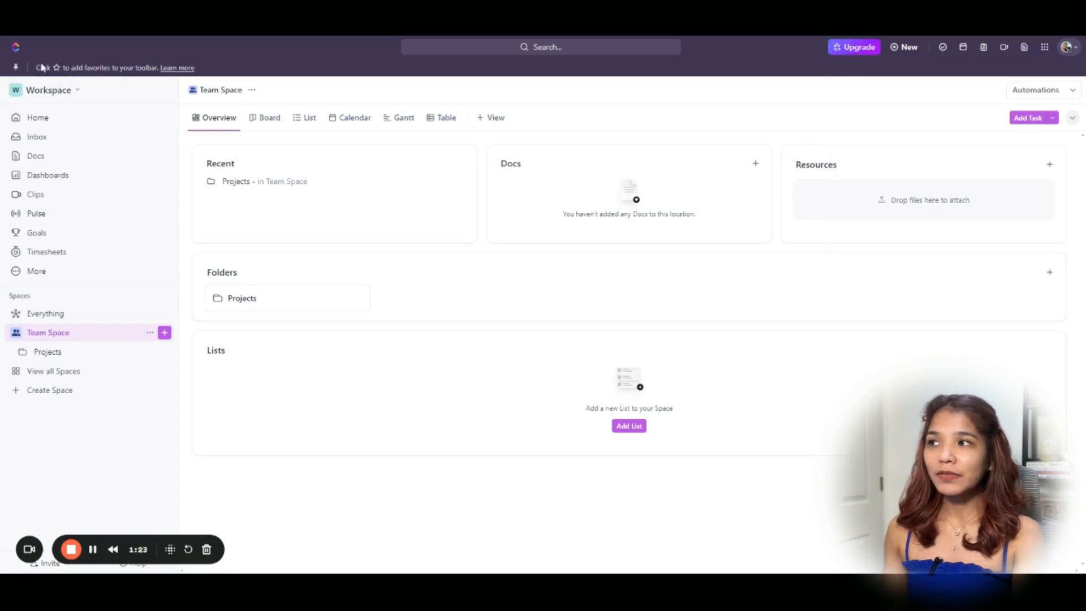
Upload the ClickUp logo and save it as the workspace's custom avatar.
click(41, 94)
click(93, 163)
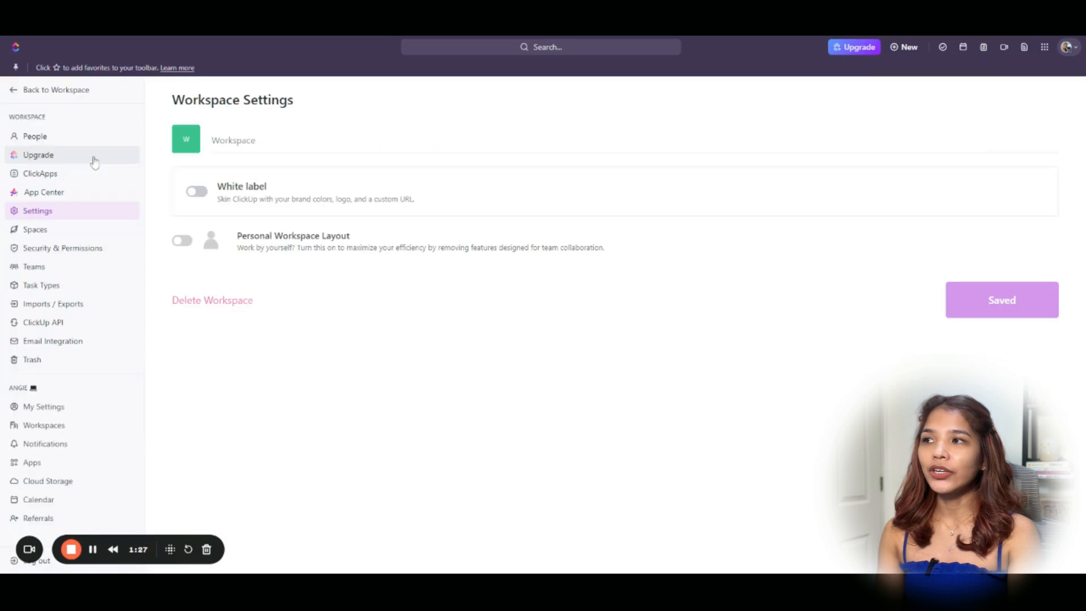
click(189, 145)
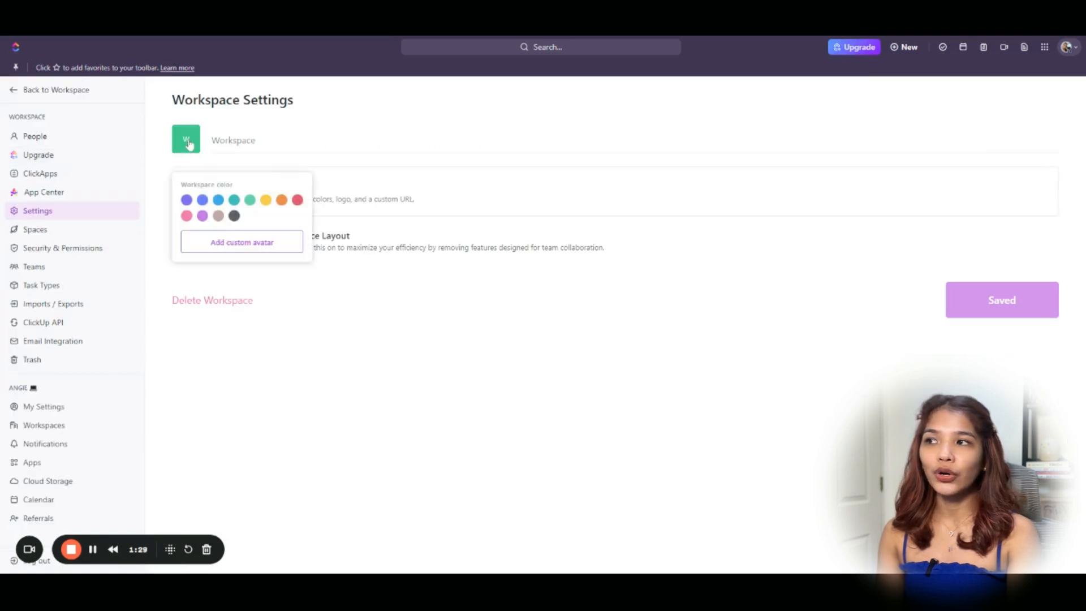
click(242, 243)
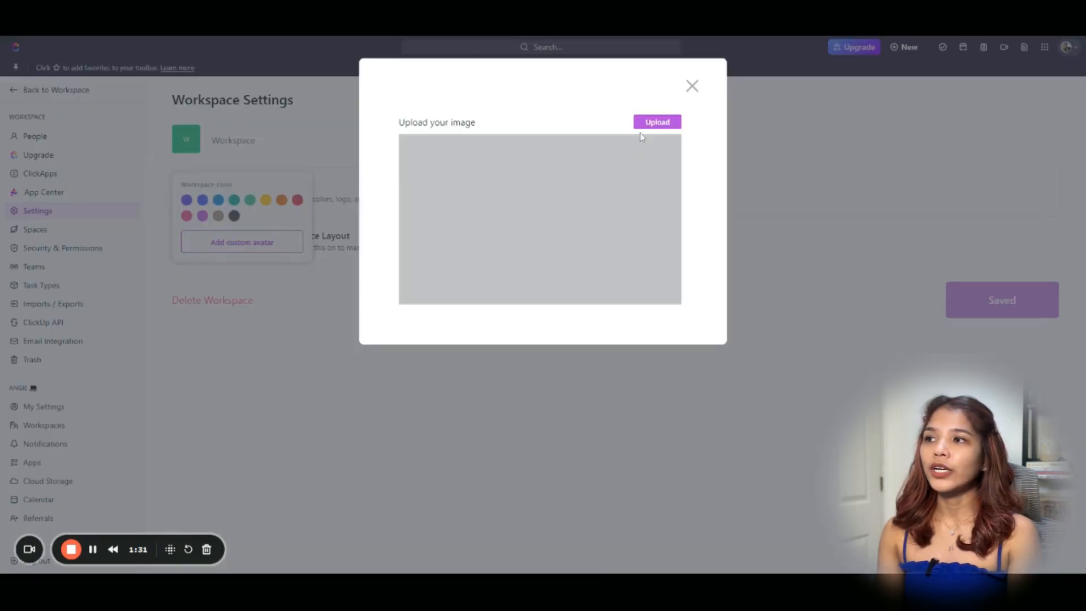
click(658, 123)
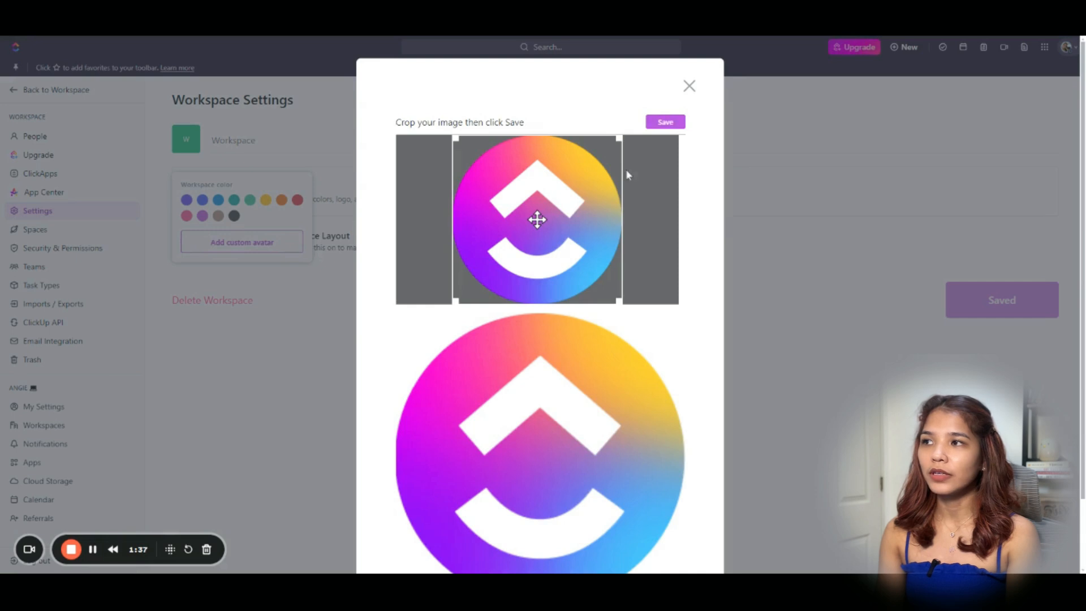
click(668, 122)
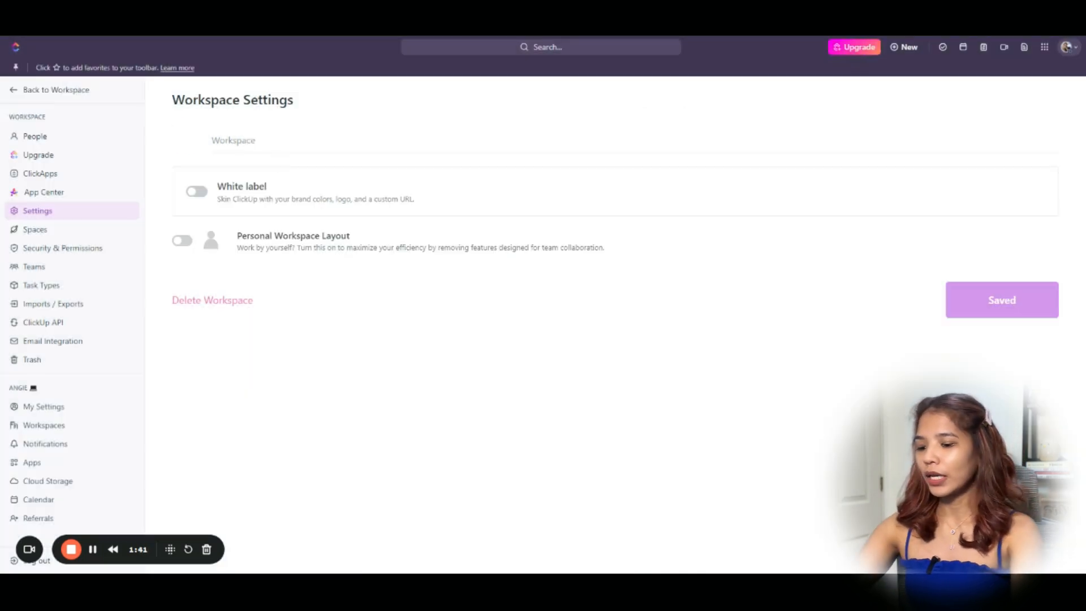
Rename the workspace to 'ClickUp Demo 1', save, and return to the workspace overview.
drag(257, 140, 211, 148)
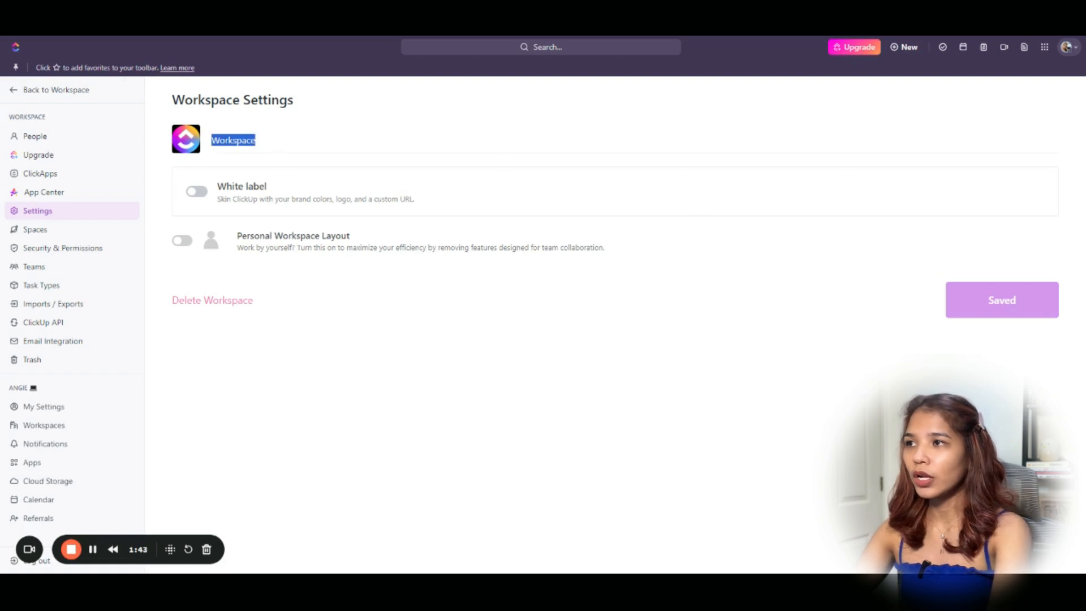
text(ClickUp)
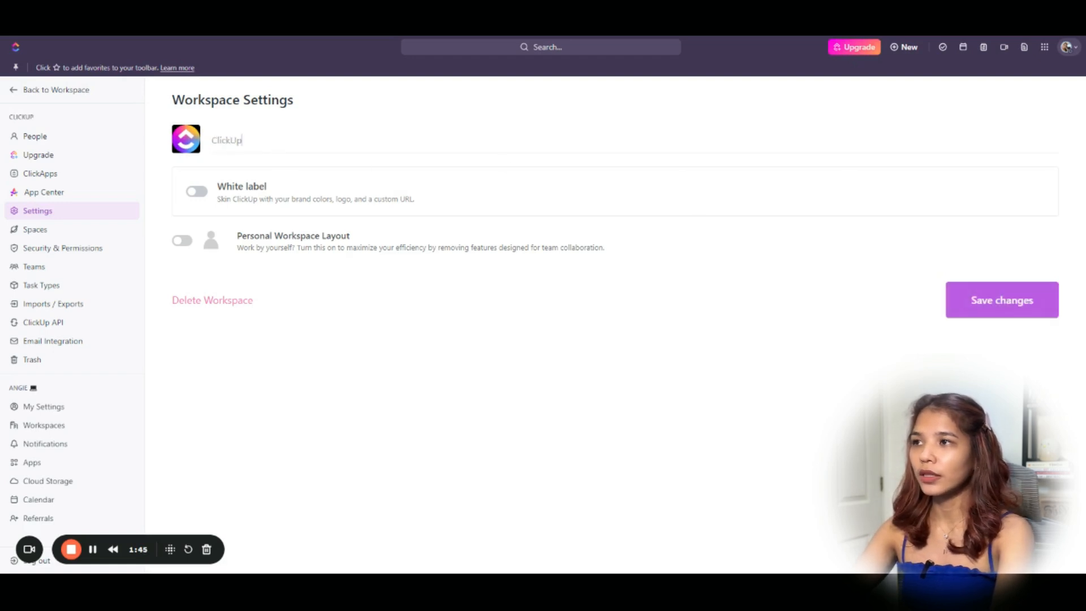
text( Demo 1)
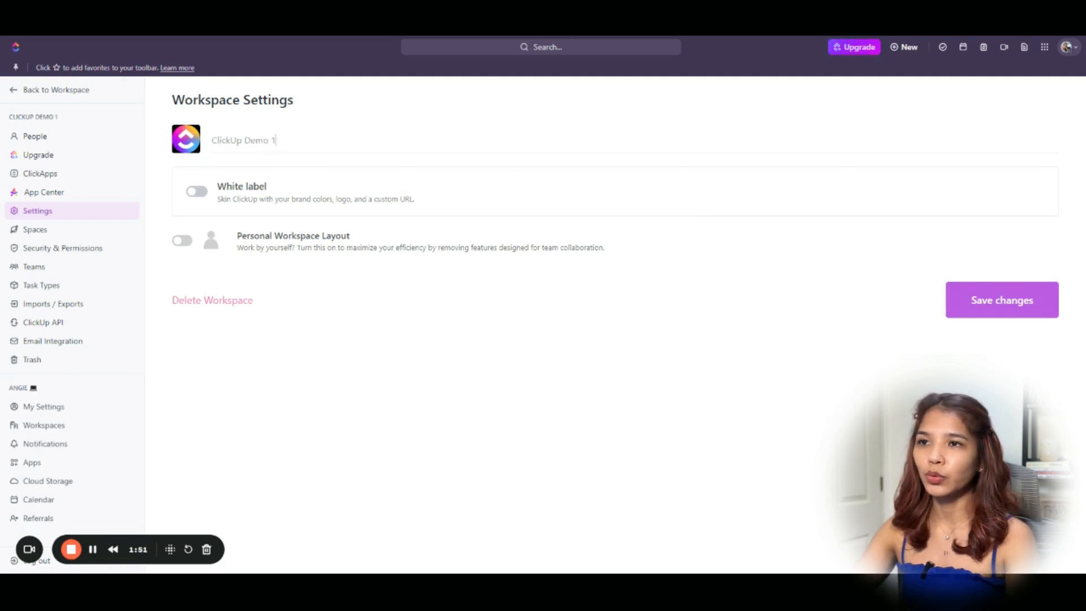
click(1014, 309)
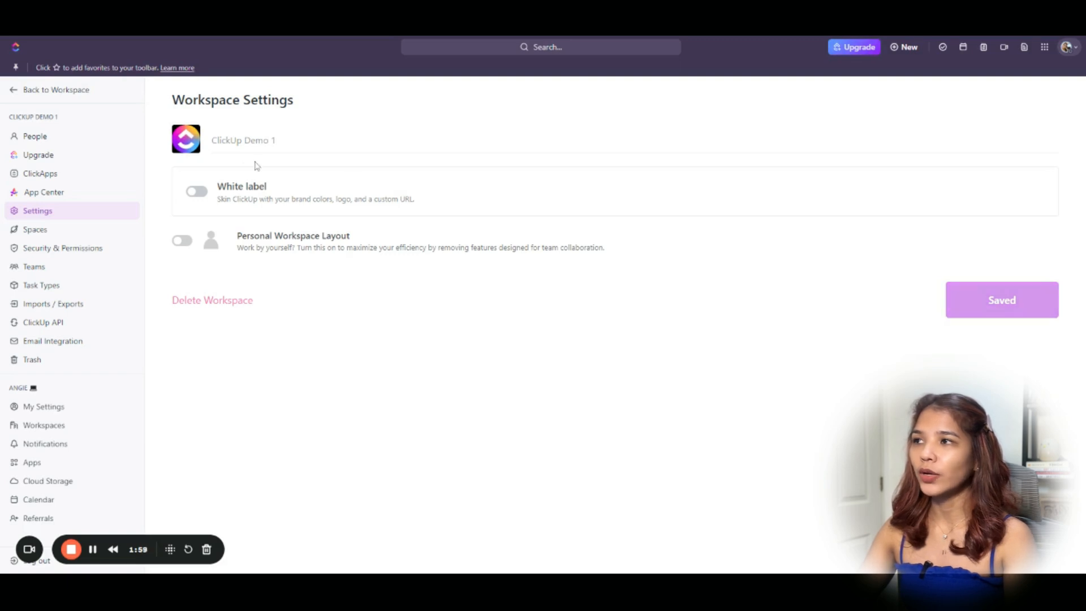
click(65, 91)
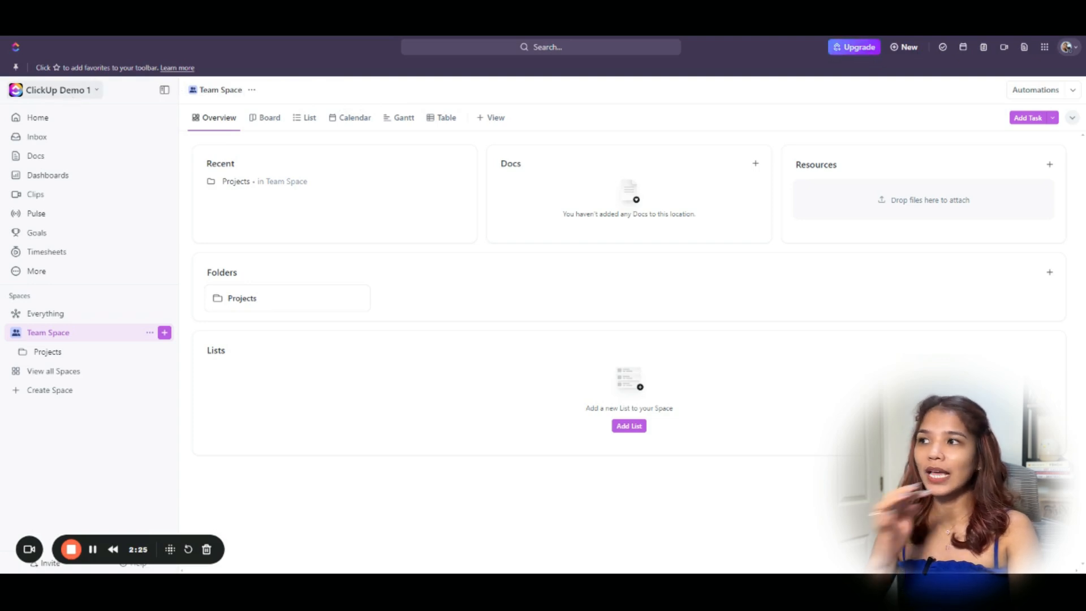
Open the ClickApps settings from the workspace menu.
click(70, 93)
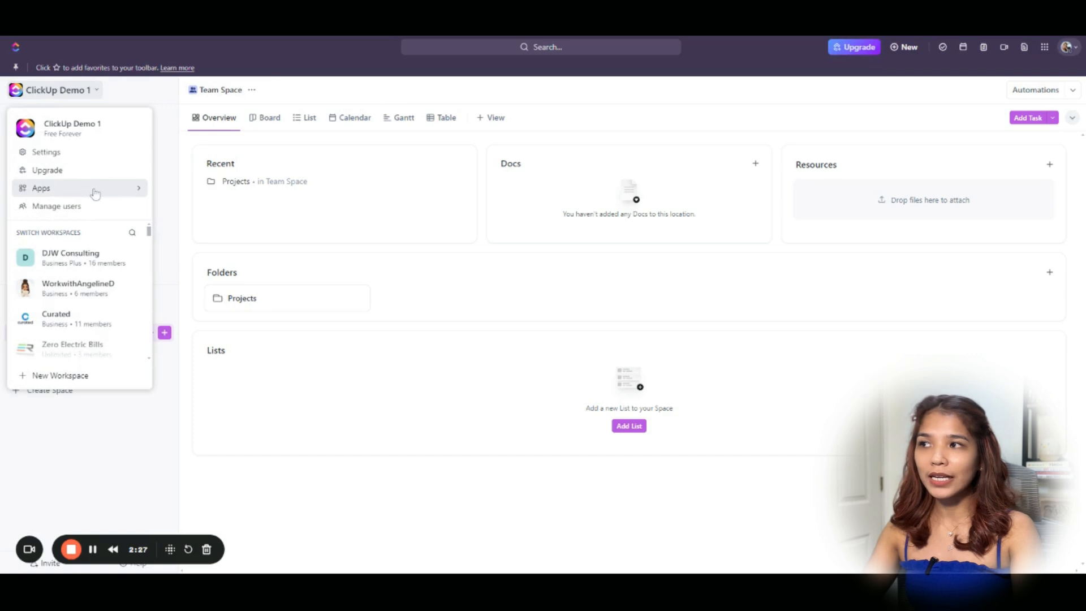
mouse_move(93, 189)
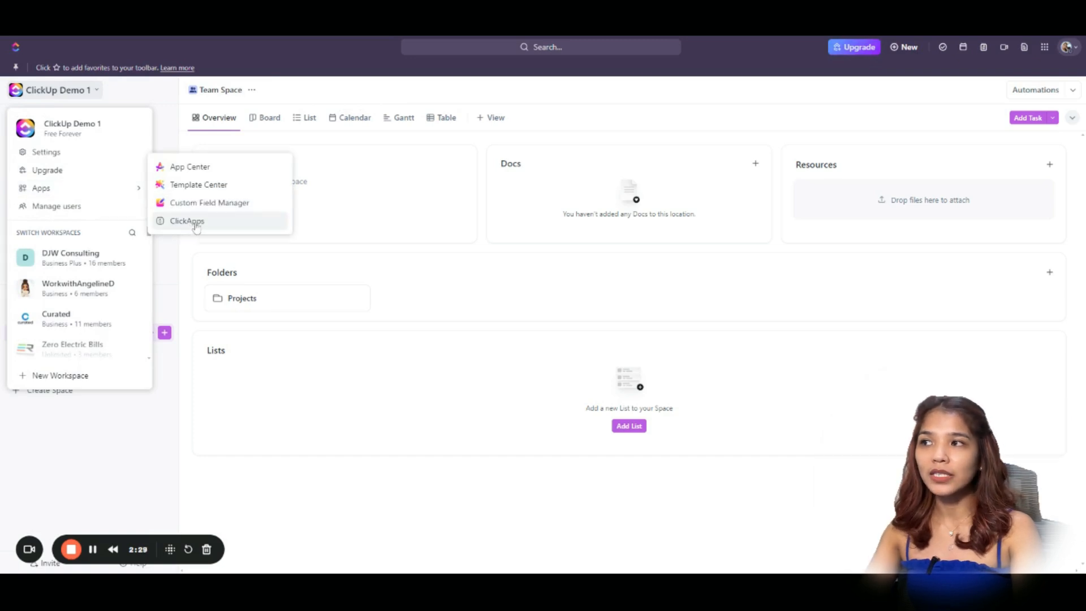
click(187, 221)
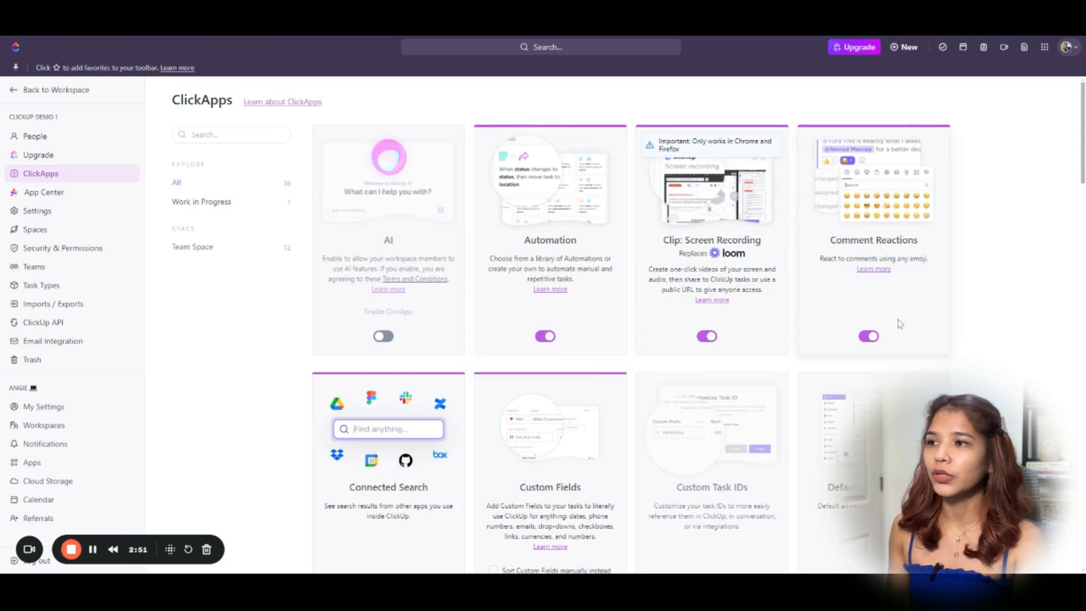
Switch Custom Fields to manual sorting instead of alphabetical, leaving its space selection unchanged.
scroll(900, 324, down, 4)
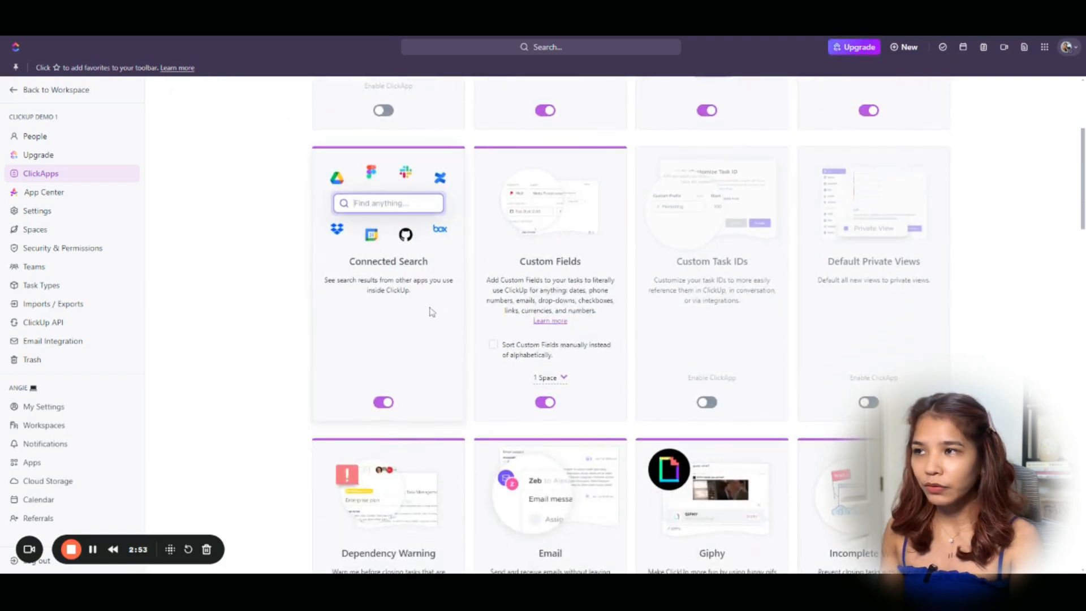
scroll(538, 333, down, 1)
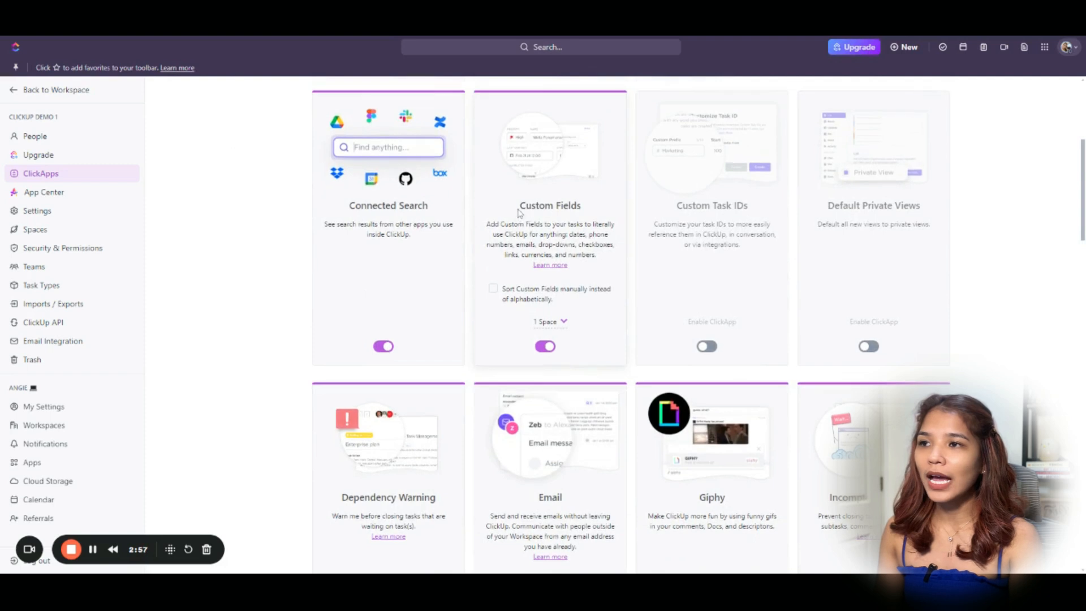
click(493, 290)
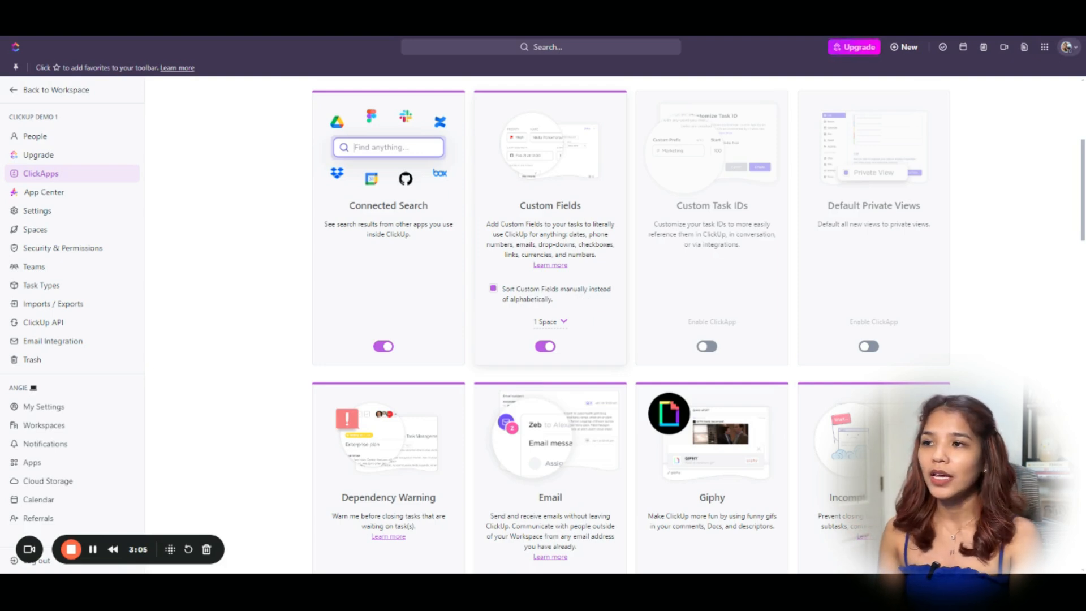
click(555, 324)
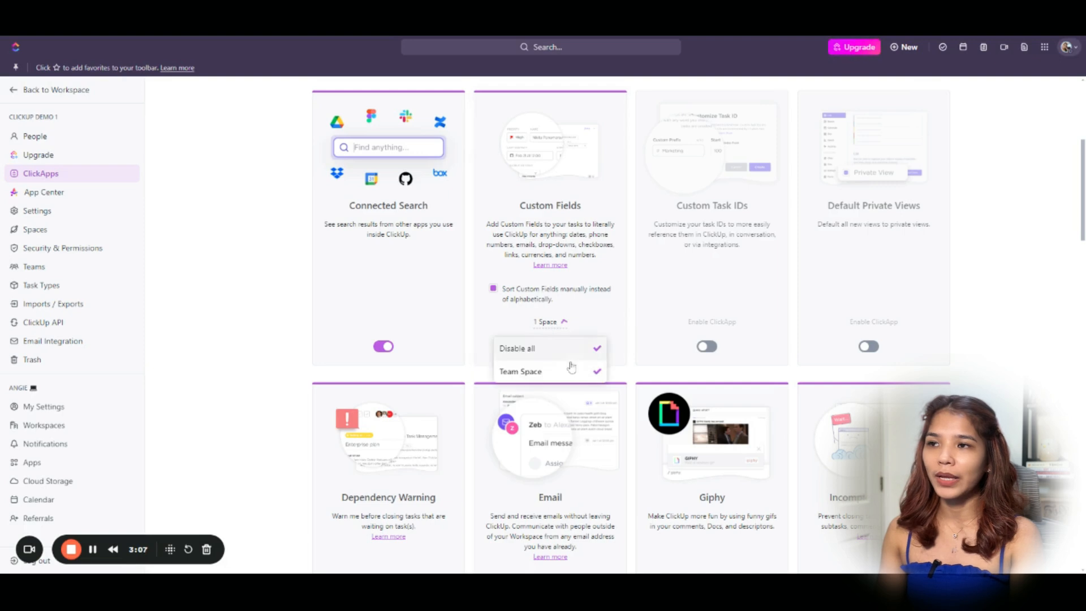
click(610, 321)
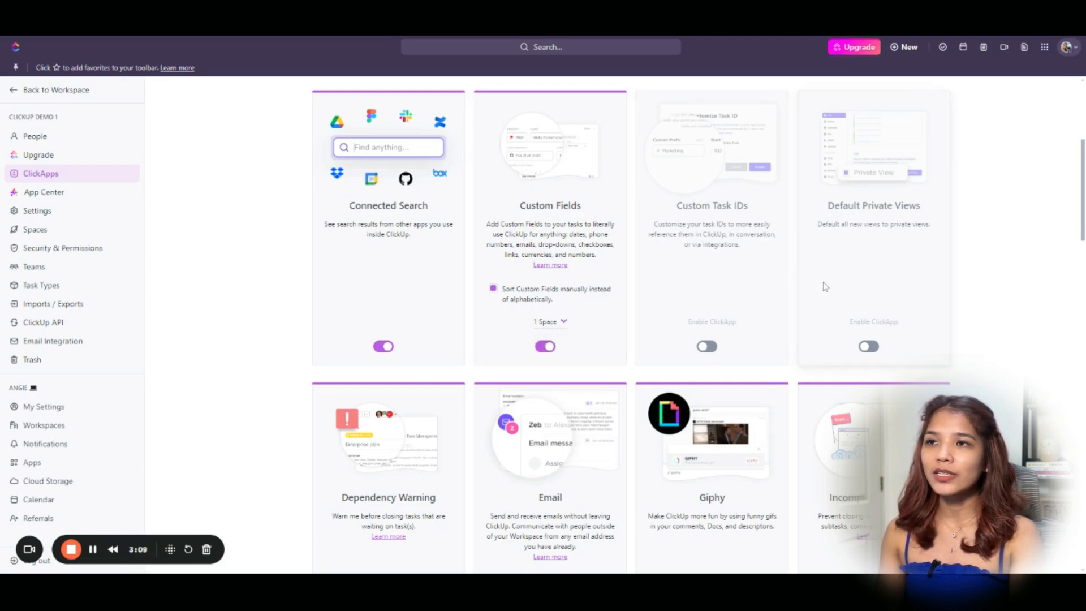
scroll(933, 298, down, 1)
scroll(933, 298, down, 1)
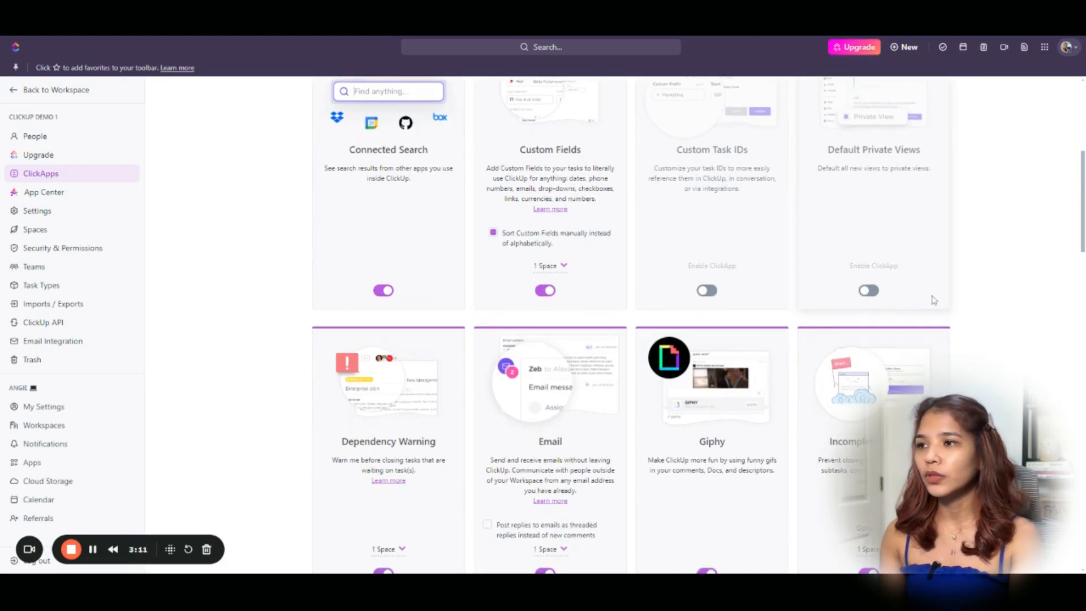
scroll(932, 298, down, 1)
scroll(475, 452, down, 3)
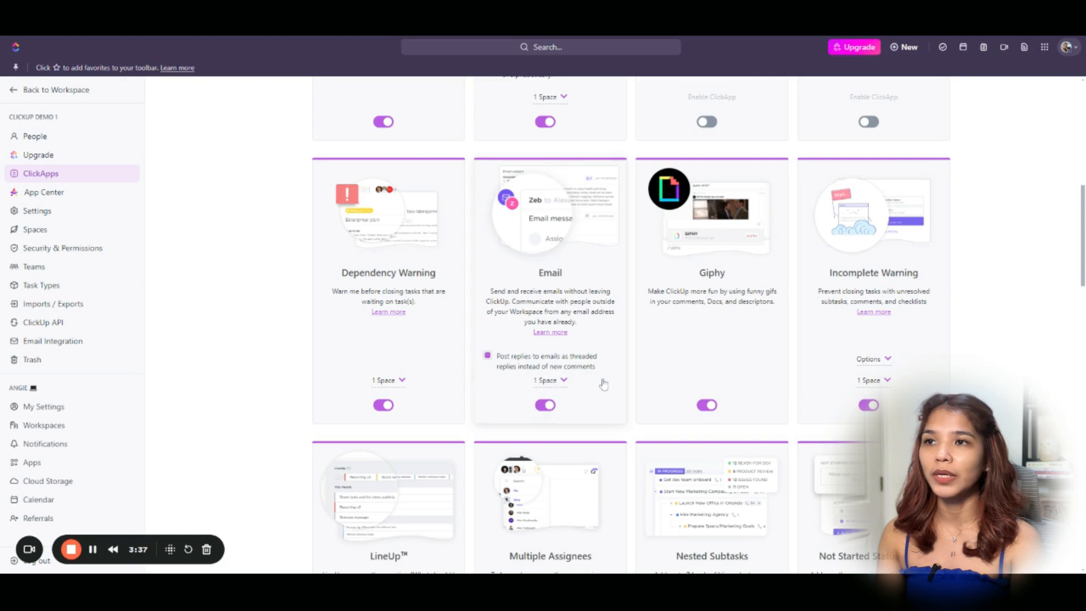
Enable the Show status progress ClickApp, leaving its 1 Space selection unchanged.
scroll(640, 376, down, 1)
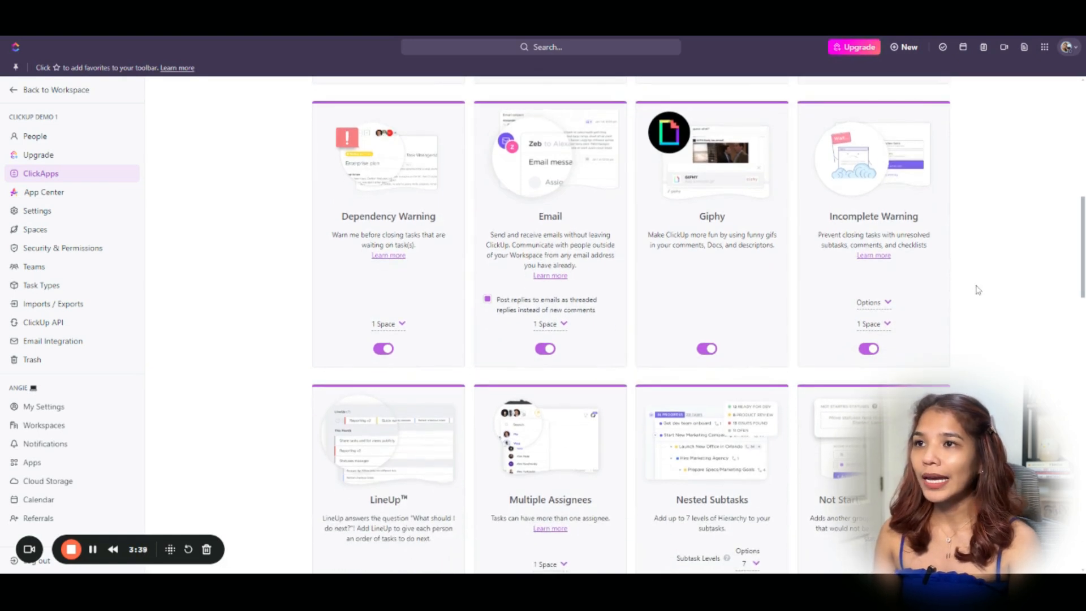
scroll(978, 290, down, 3)
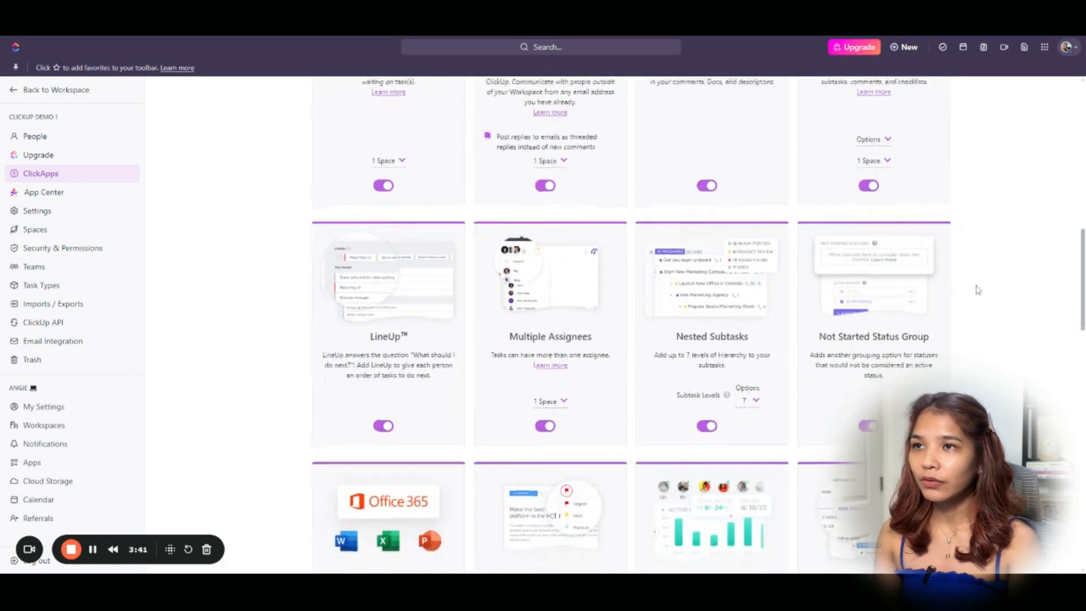
scroll(979, 290, down, 1)
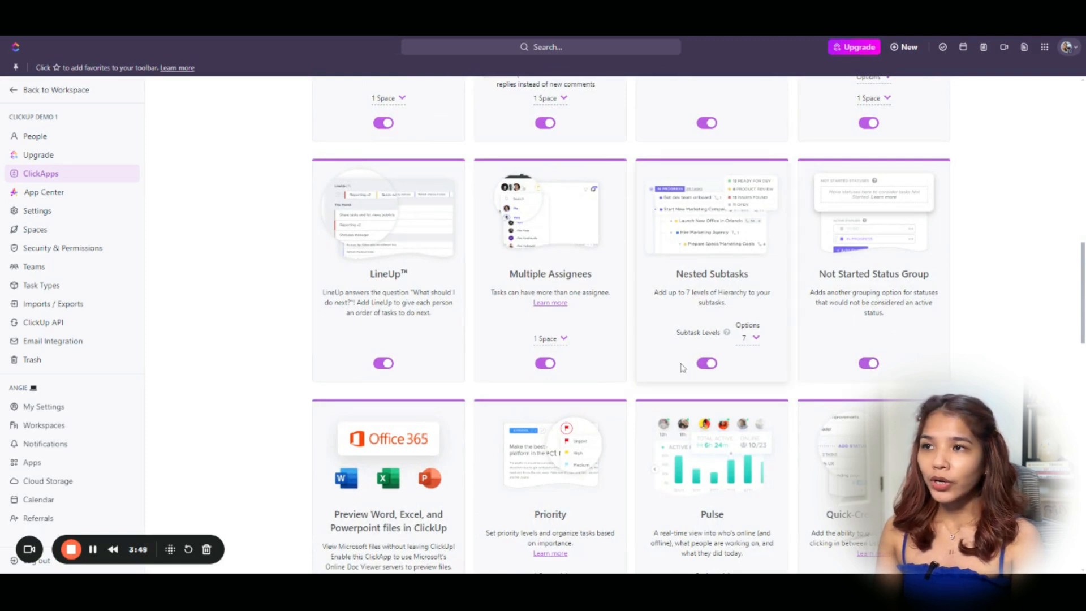
scroll(681, 366, down, 2)
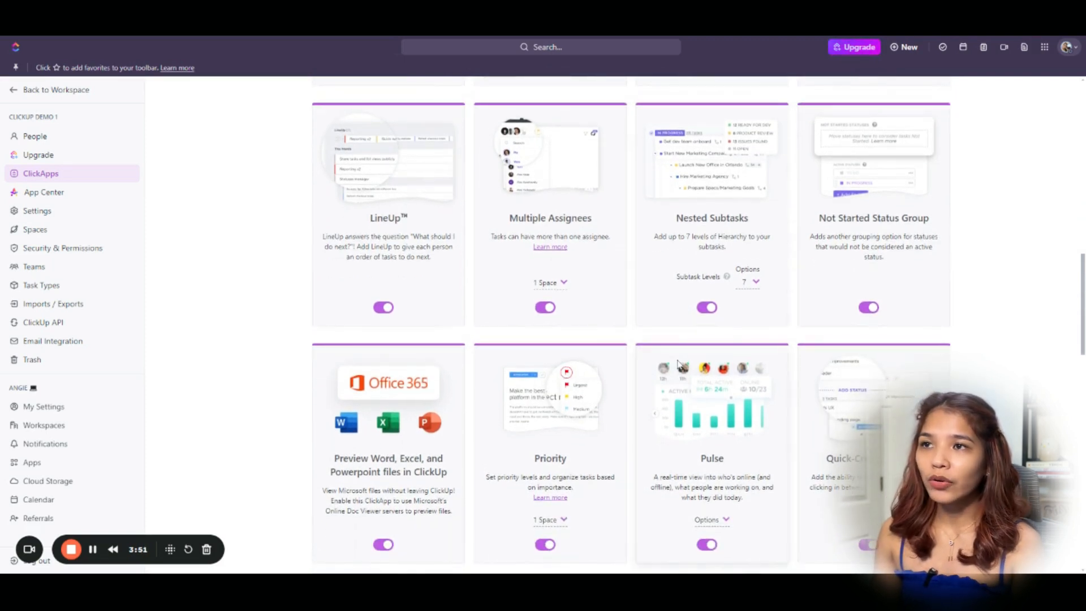
scroll(680, 363, down, 5)
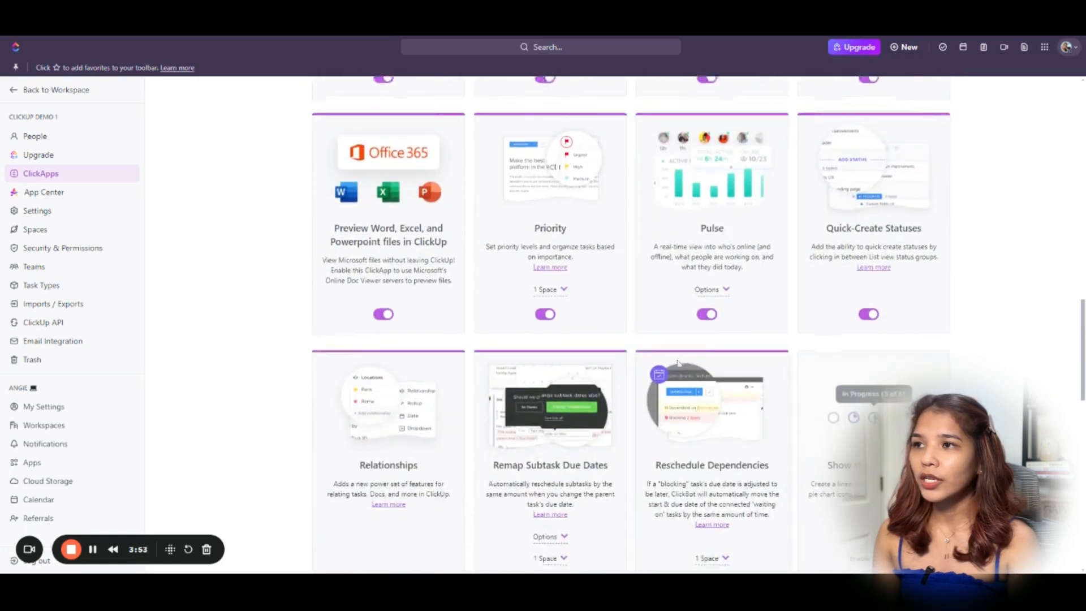
scroll(673, 377, down, 1)
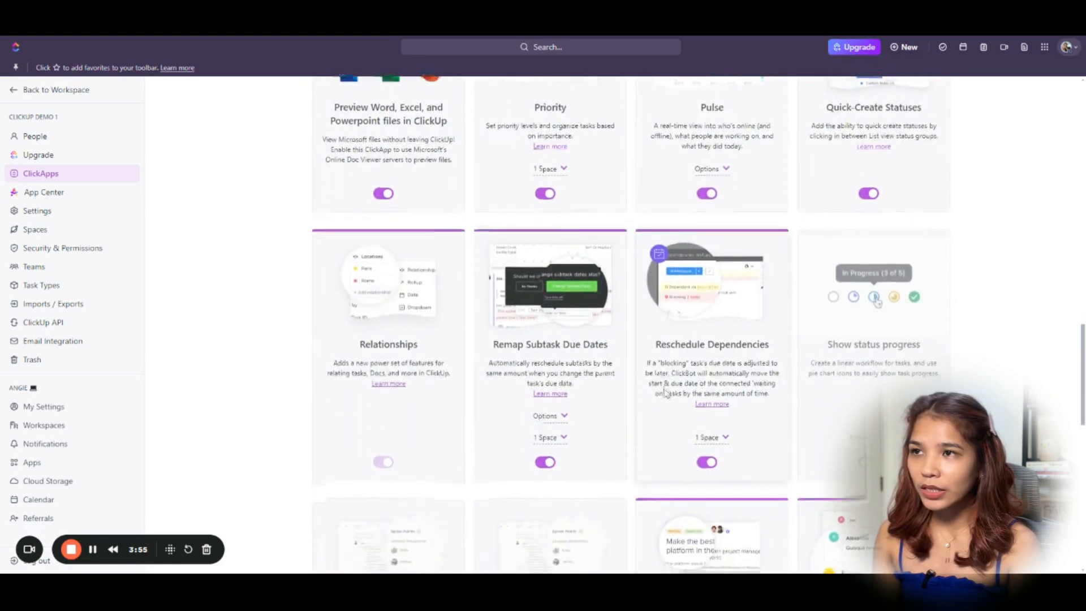
scroll(666, 394, down, 1)
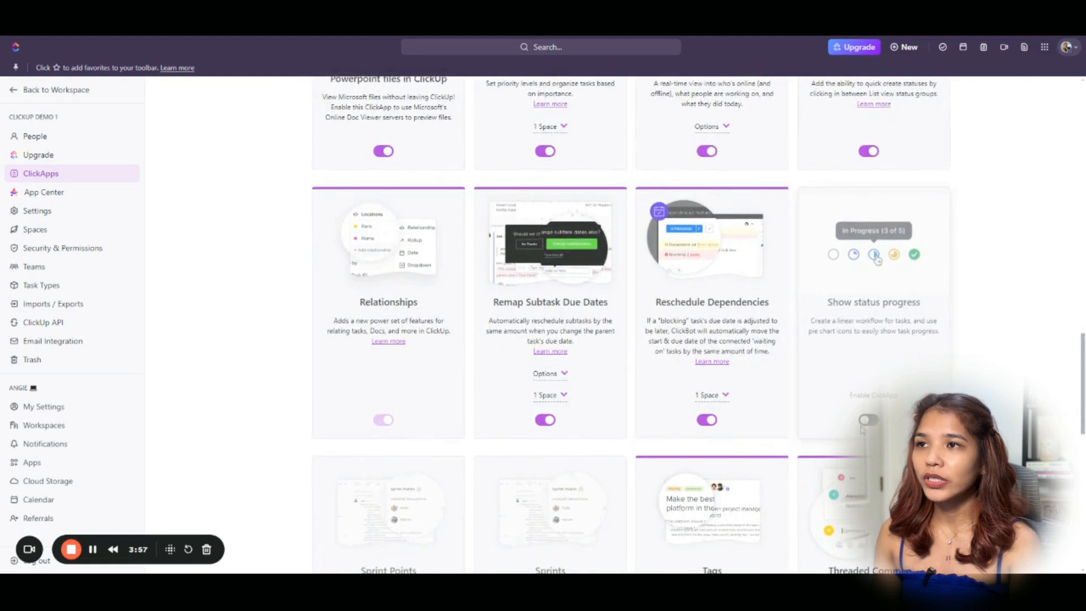
scroll(864, 430, down, 1)
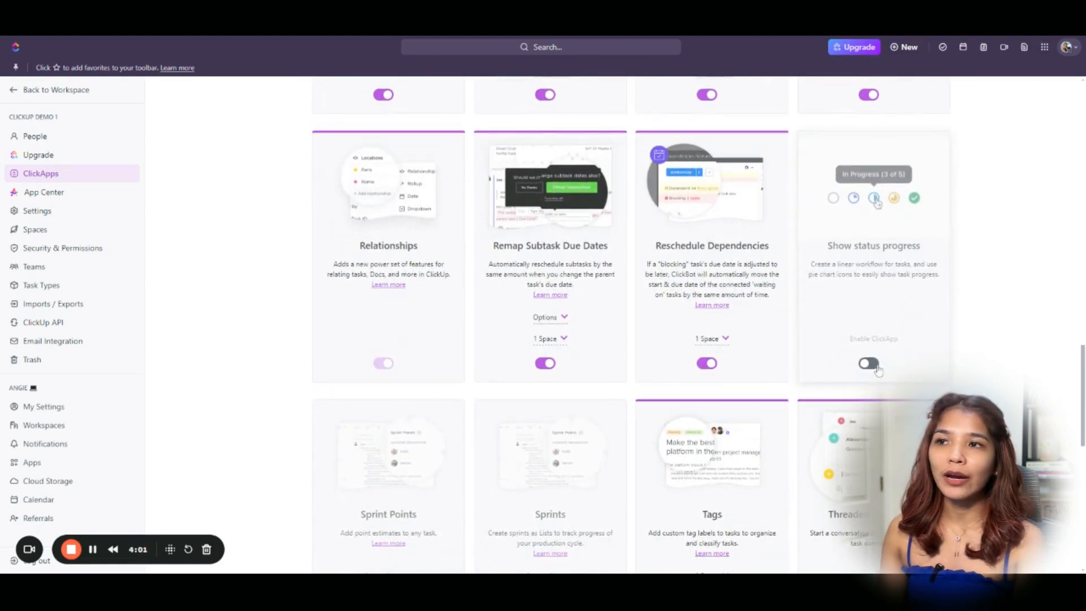
click(877, 369)
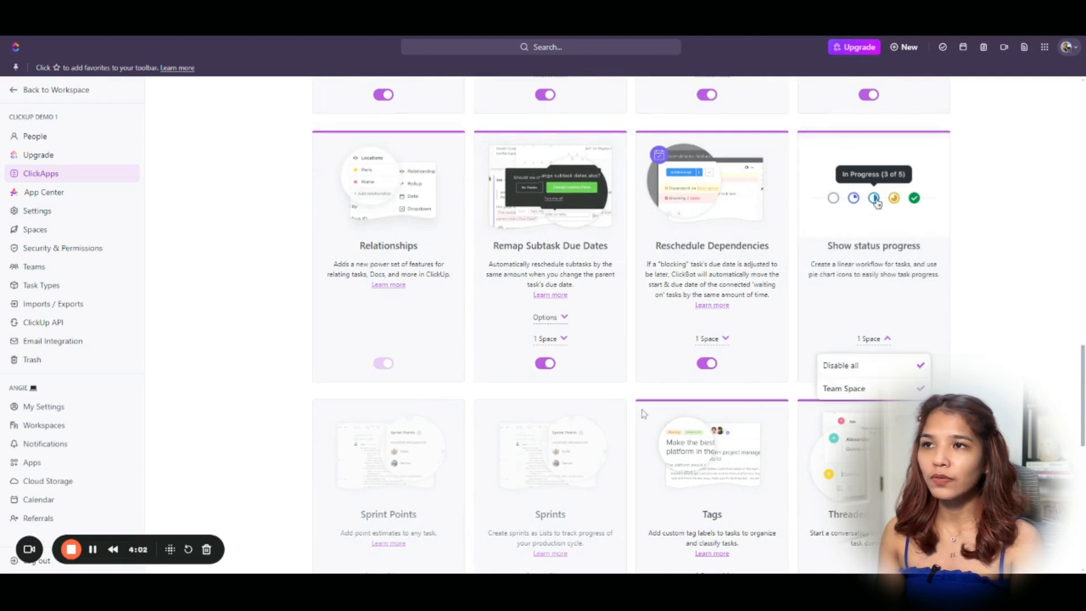
click(786, 396)
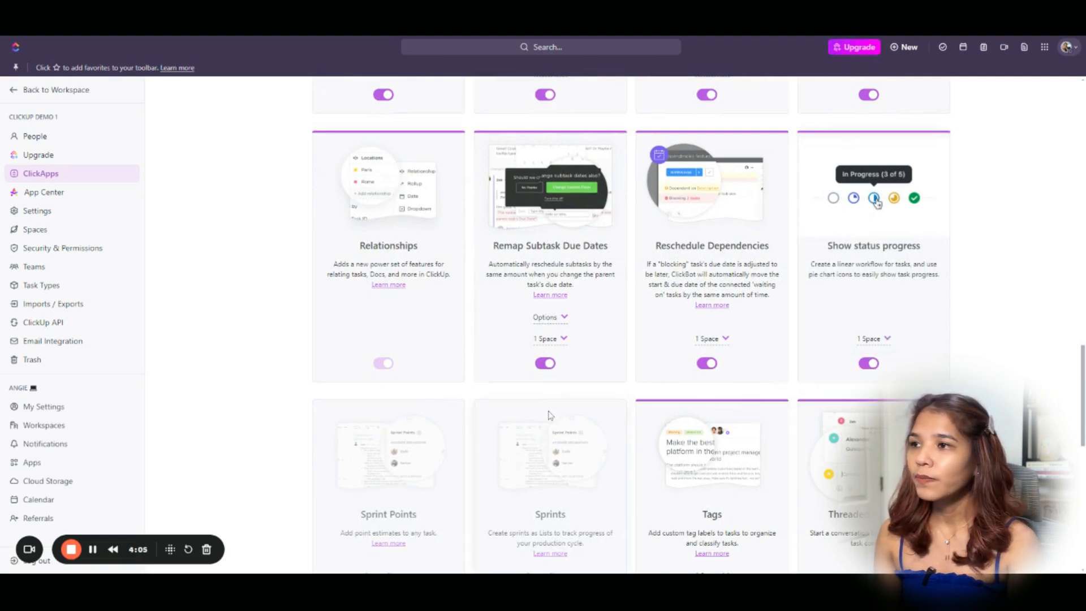
scroll(549, 416, down, 4)
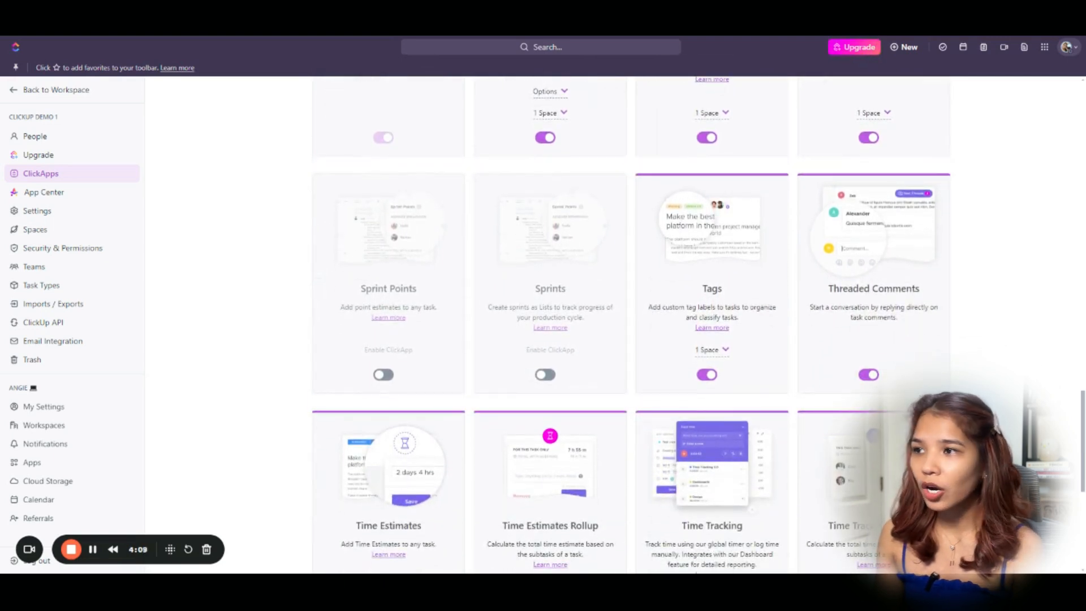
scroll(462, 488, down, 3)
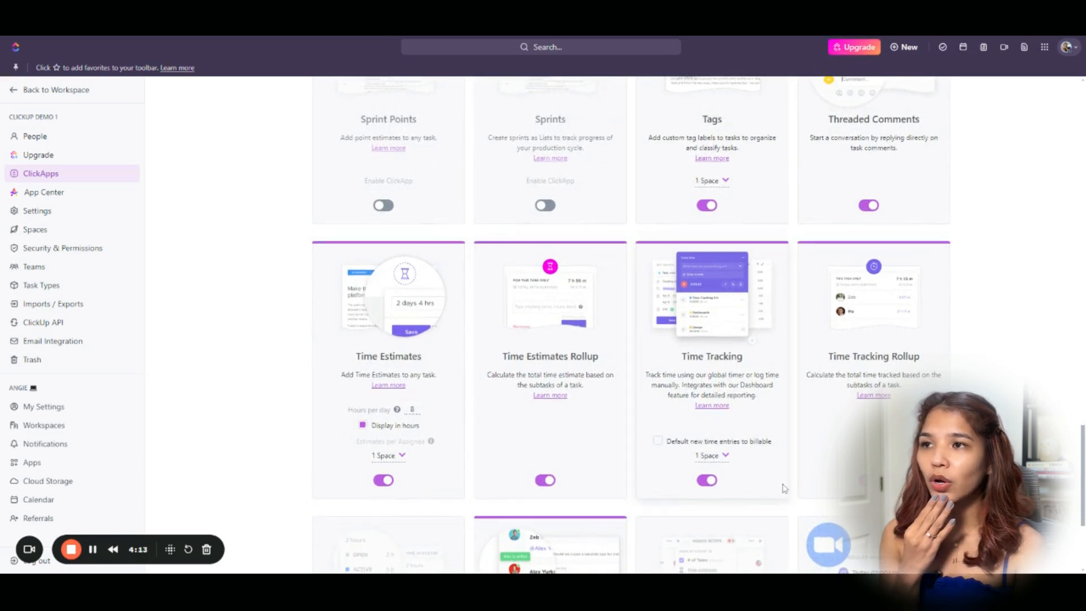
scroll(784, 488, down, 4)
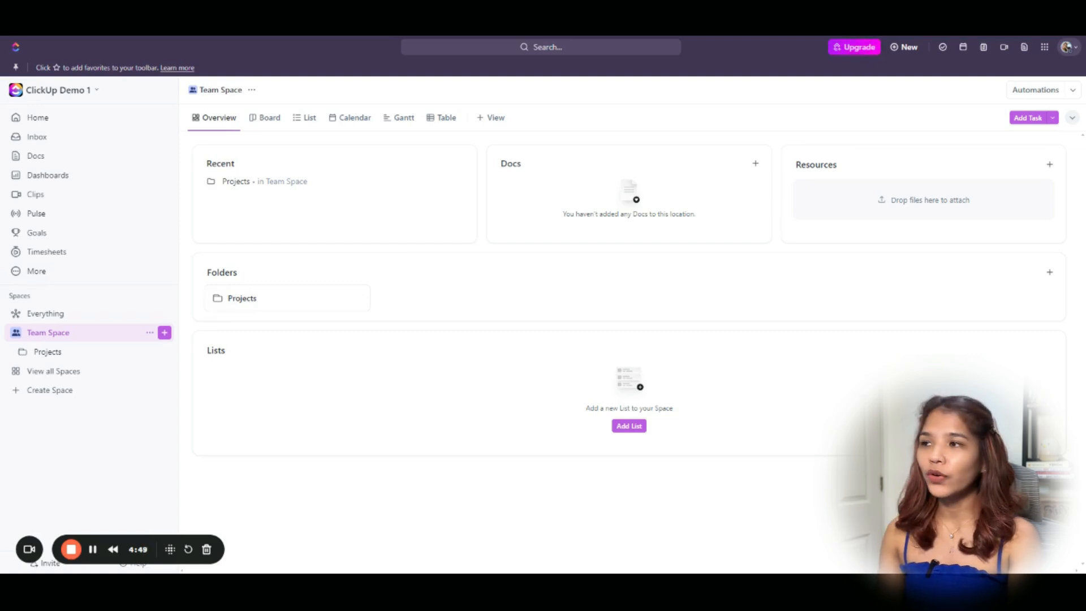
Expand the Projects folder, then collapse the Team Space tree in the sidebar.
click(22, 352)
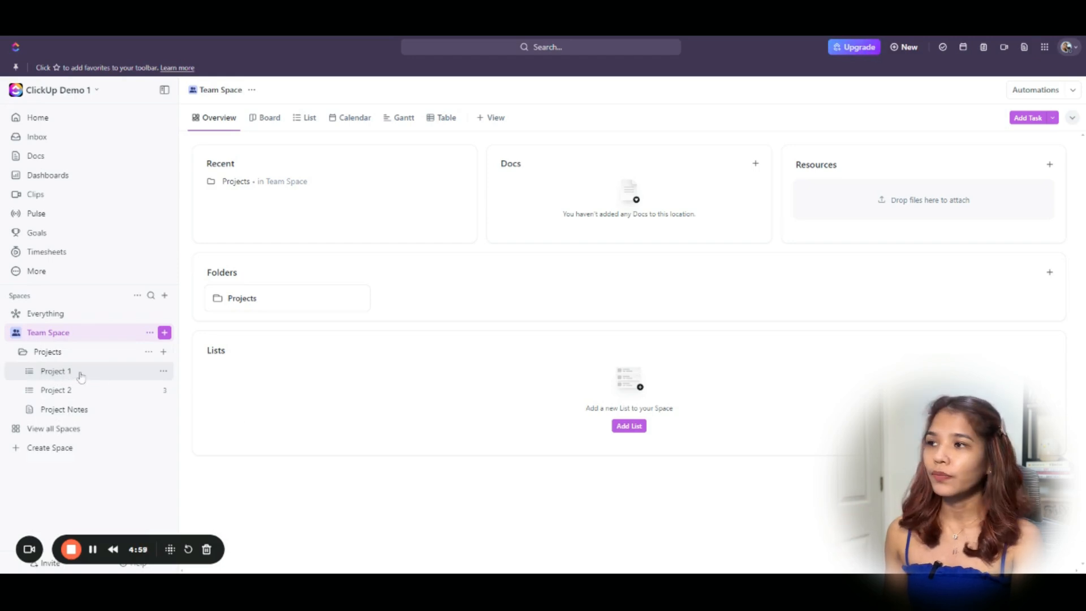
click(16, 334)
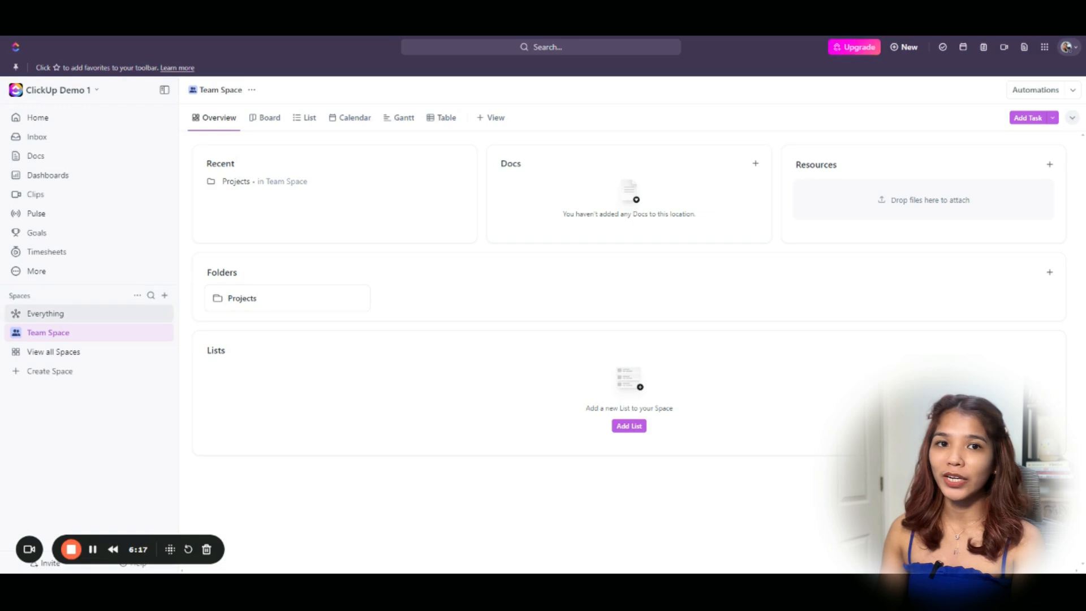
click(165, 295)
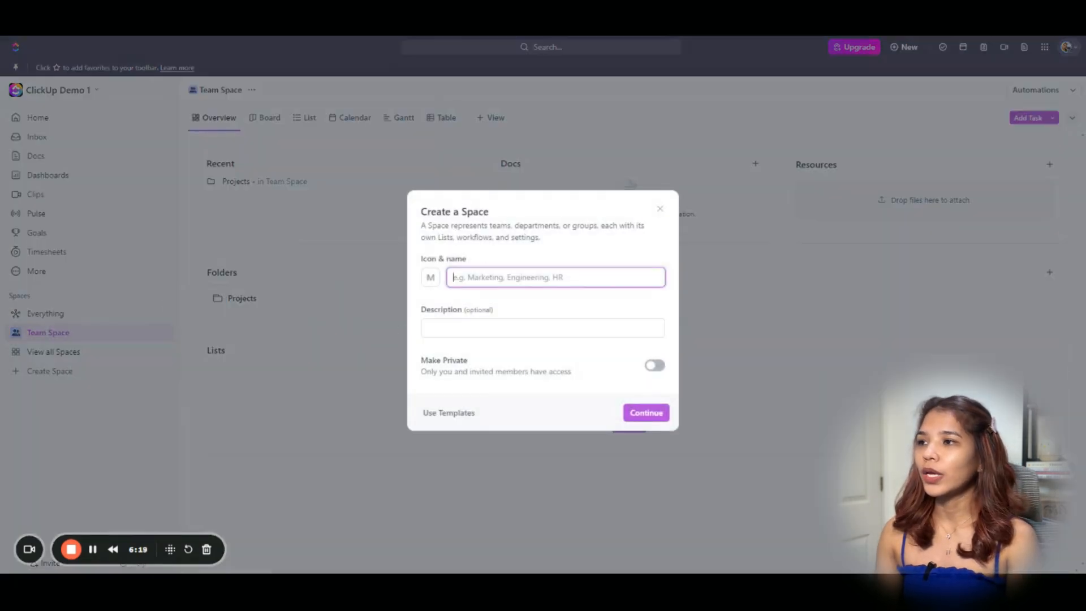
Name the new space 'Operations' with a yellow monitor icon and continue to workflow setup.
text(Operations)
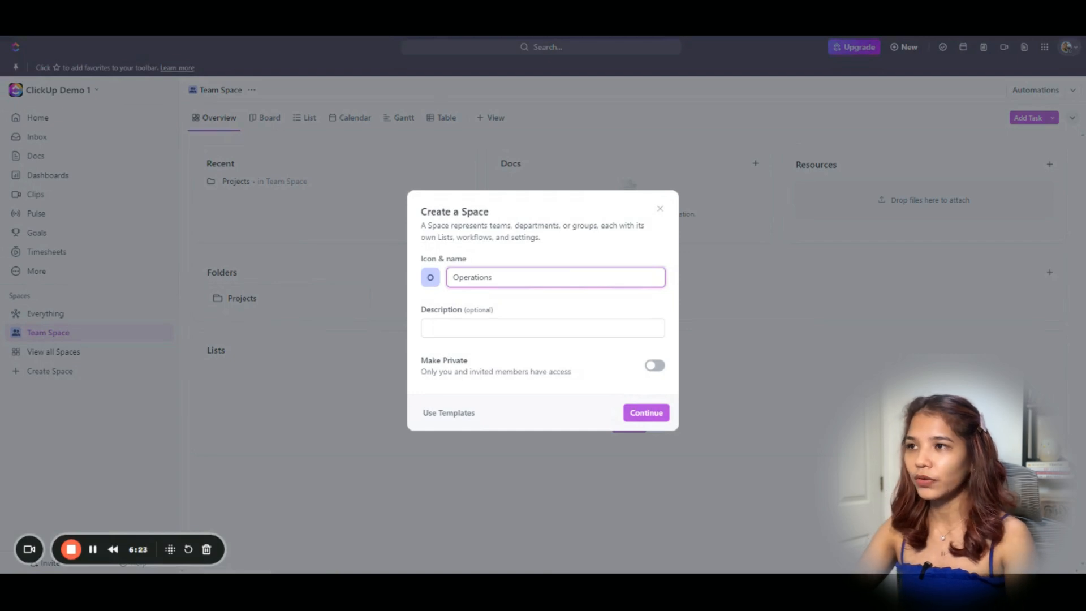
click(430, 277)
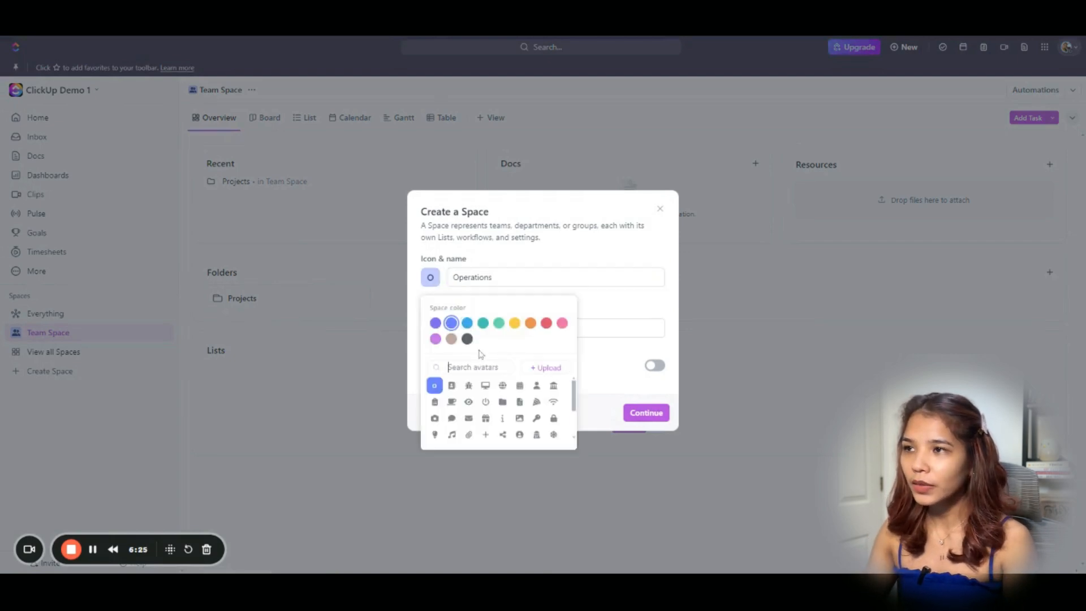
click(514, 323)
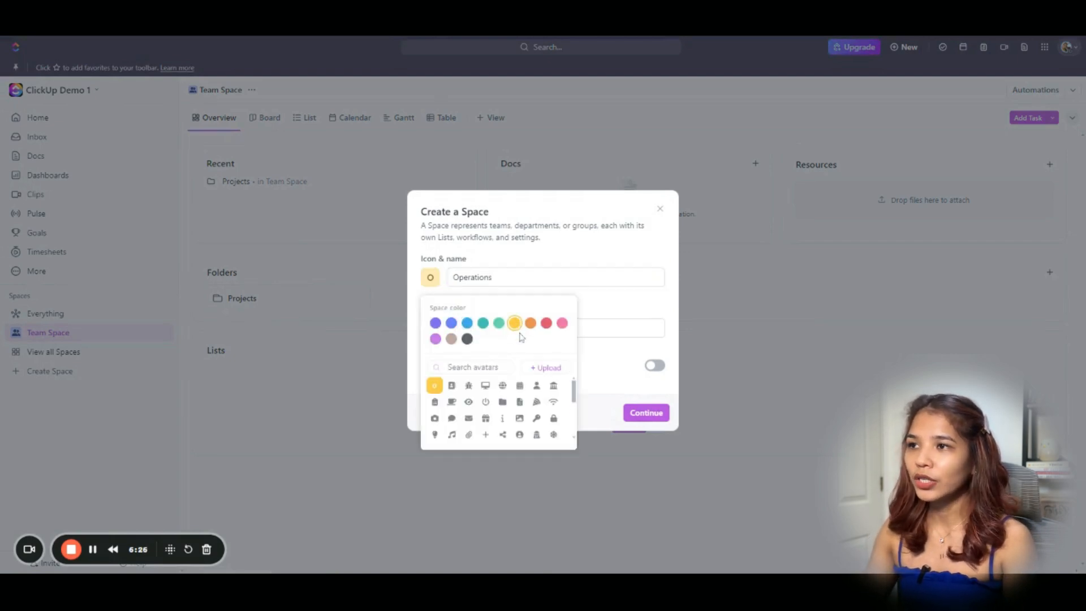
click(486, 386)
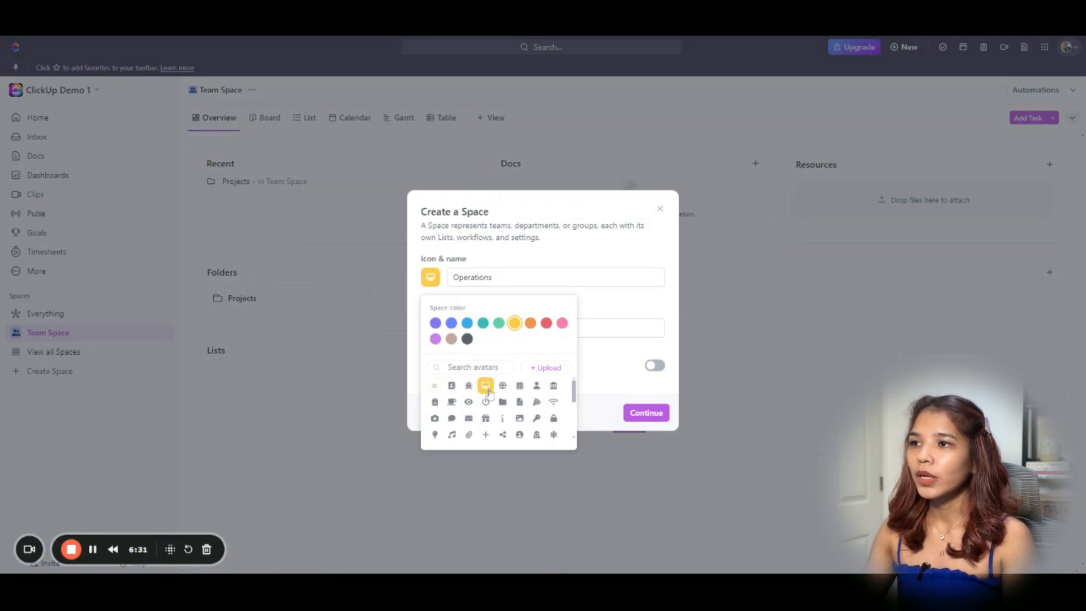
click(648, 419)
click(647, 414)
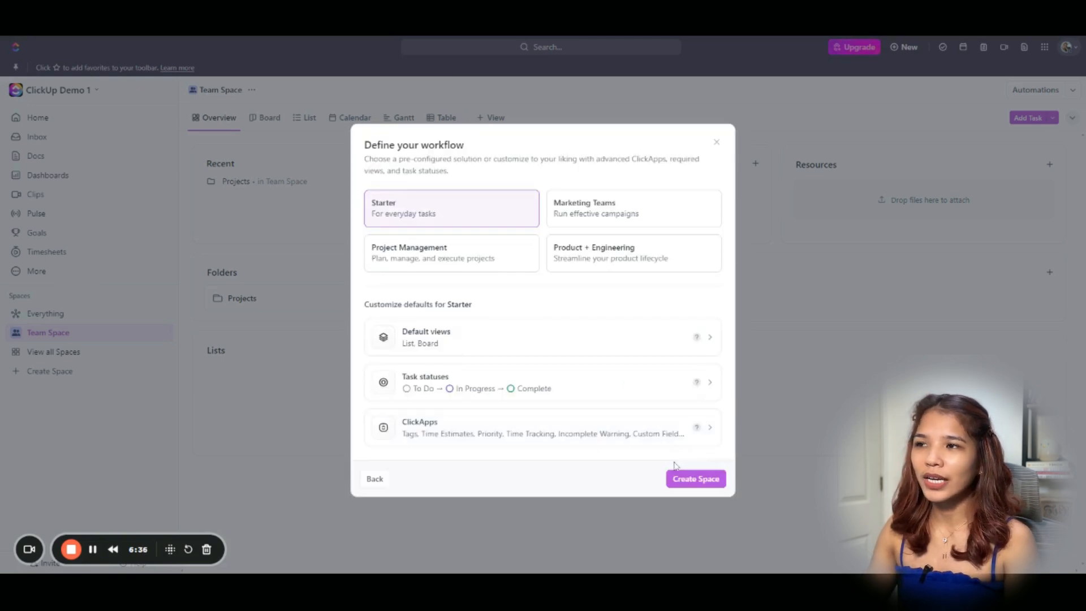
Make List the only default view by turning off Board.
click(489, 350)
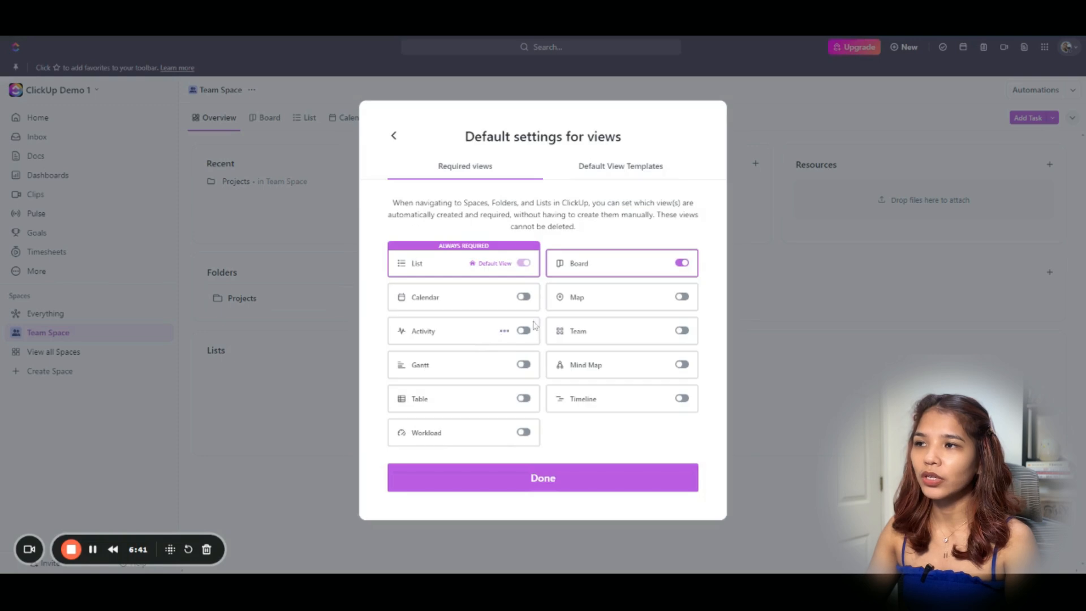
click(681, 264)
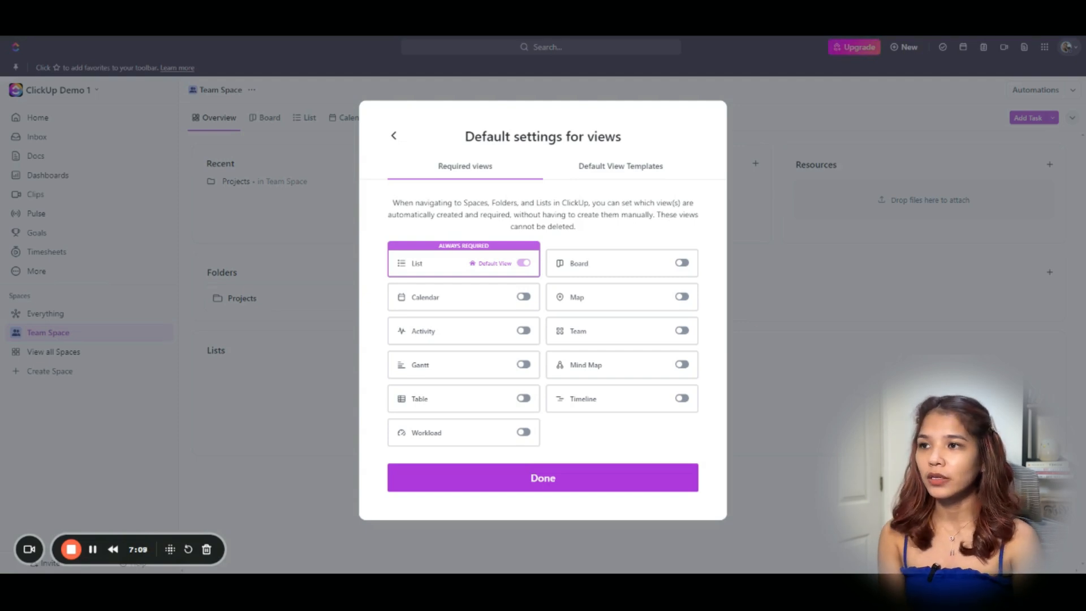
click(632, 482)
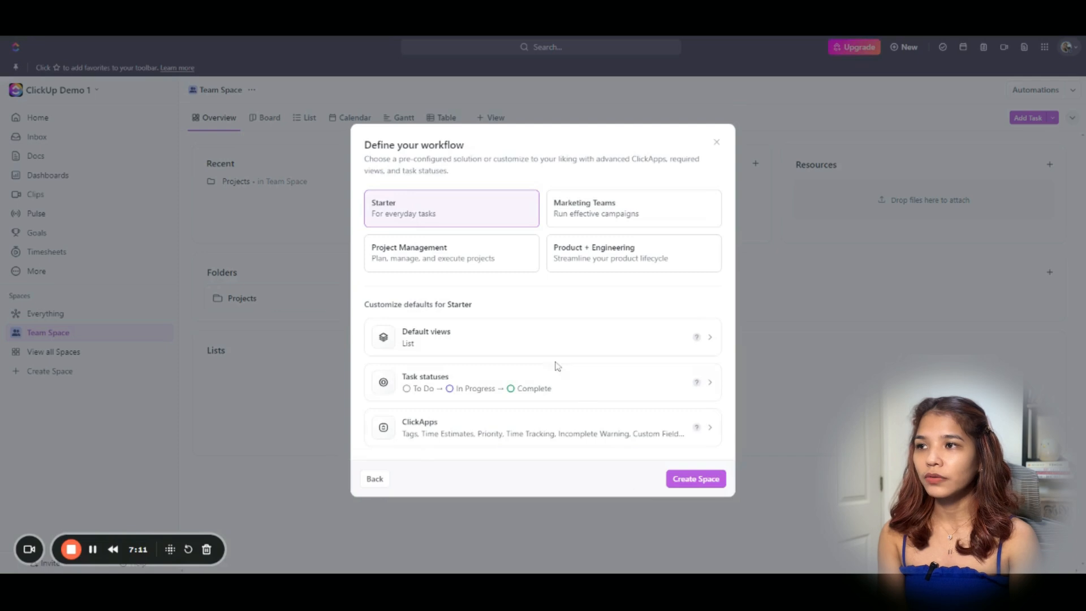
Recolour the TO DO status blue, apply it, and create the Operations space.
click(555, 384)
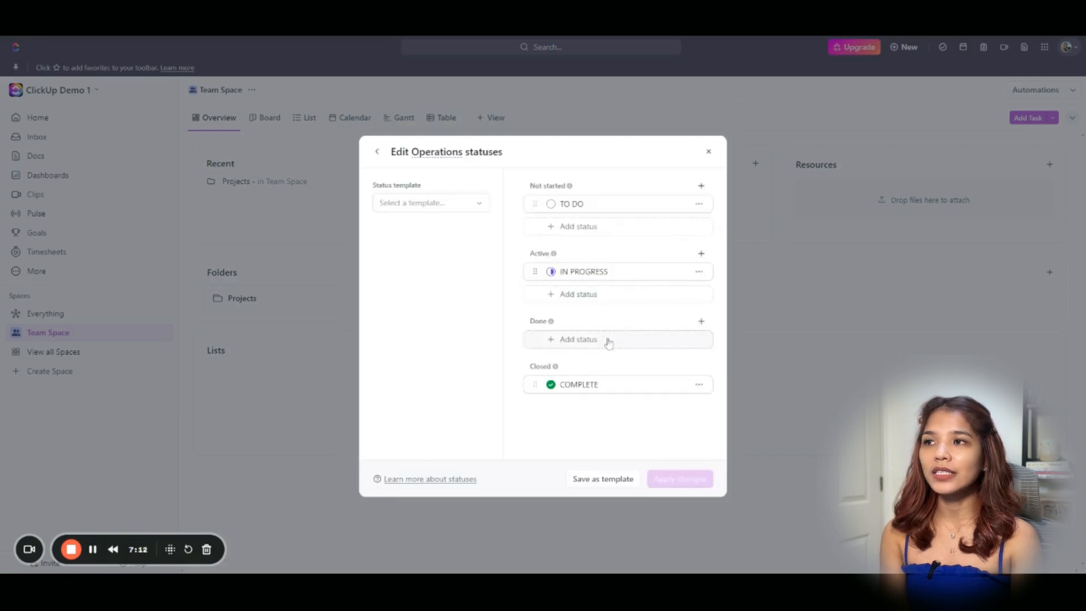
click(551, 204)
click(593, 163)
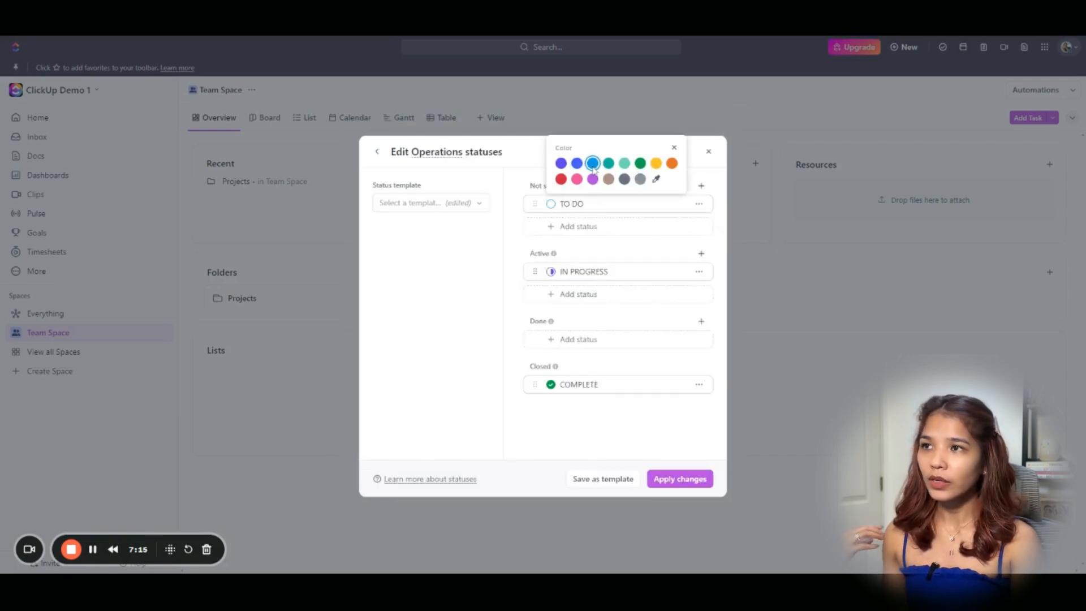
click(633, 266)
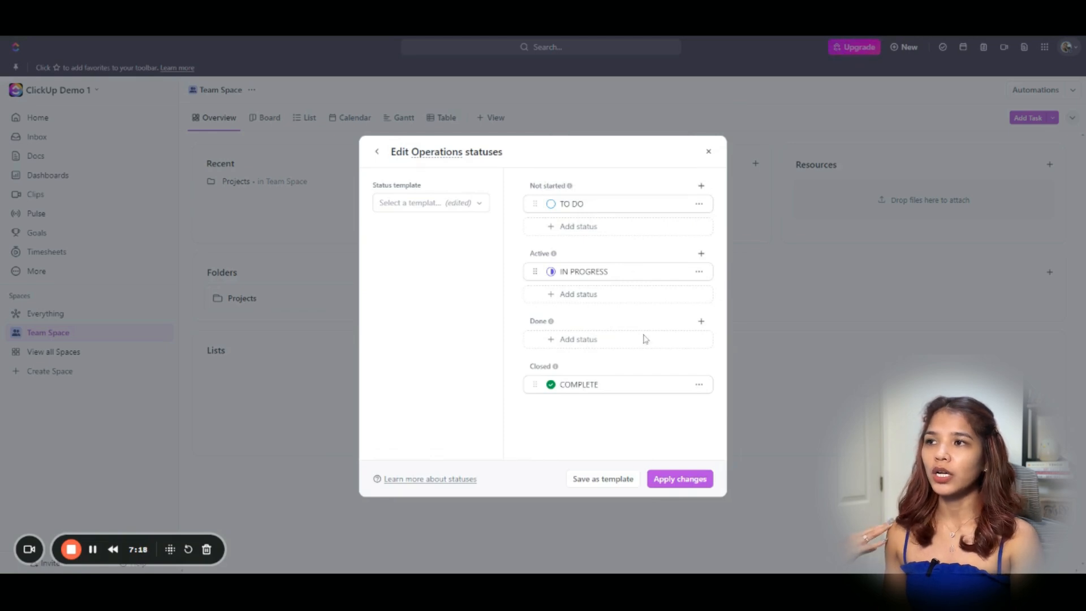
click(677, 480)
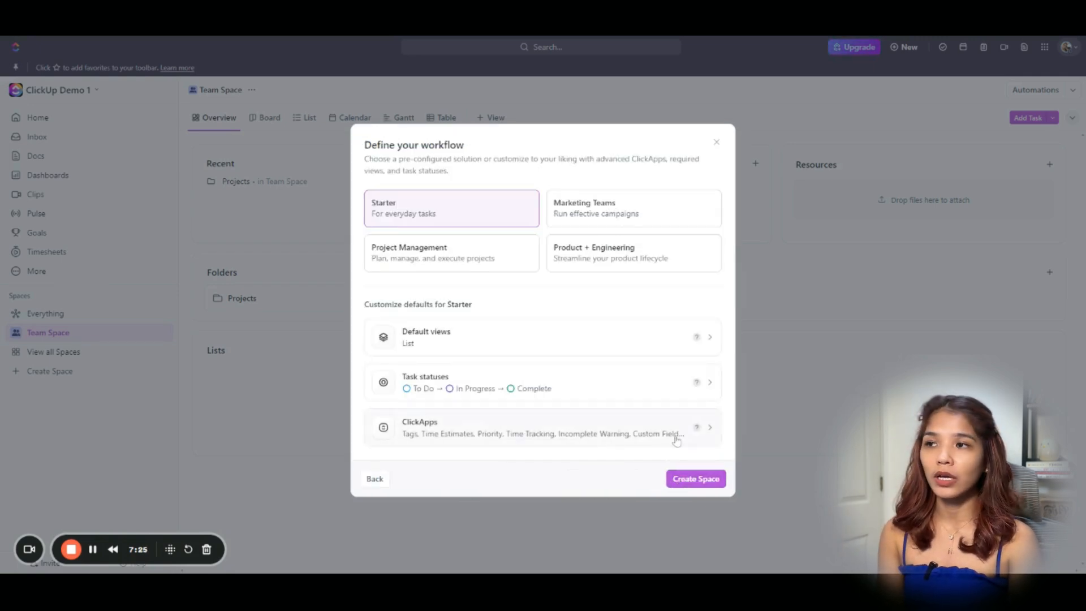
click(699, 480)
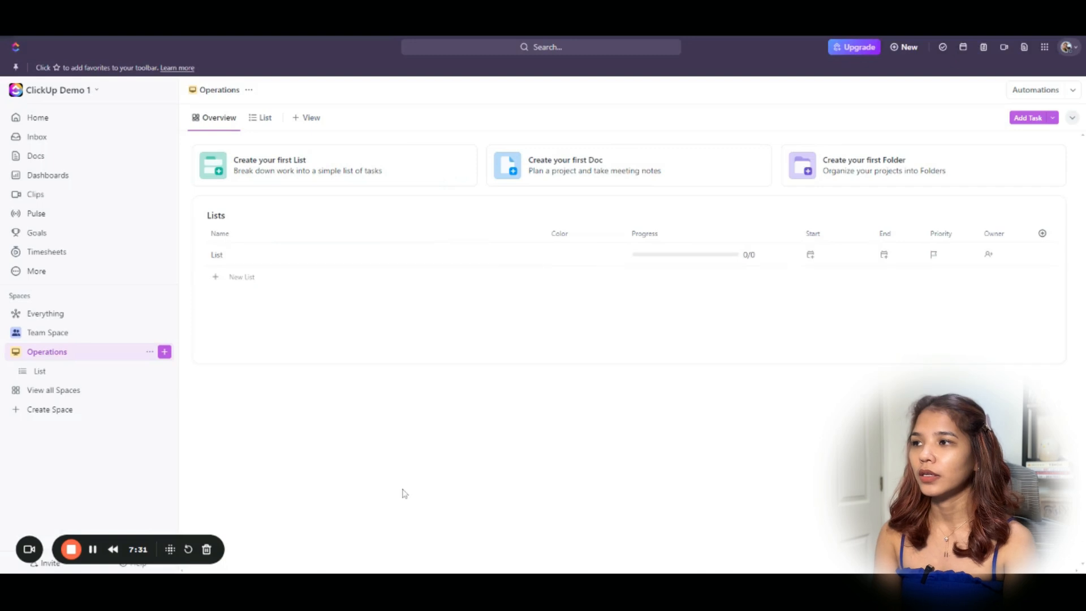
Open the Operations space's List and bring up its '...' actions menu.
click(92, 380)
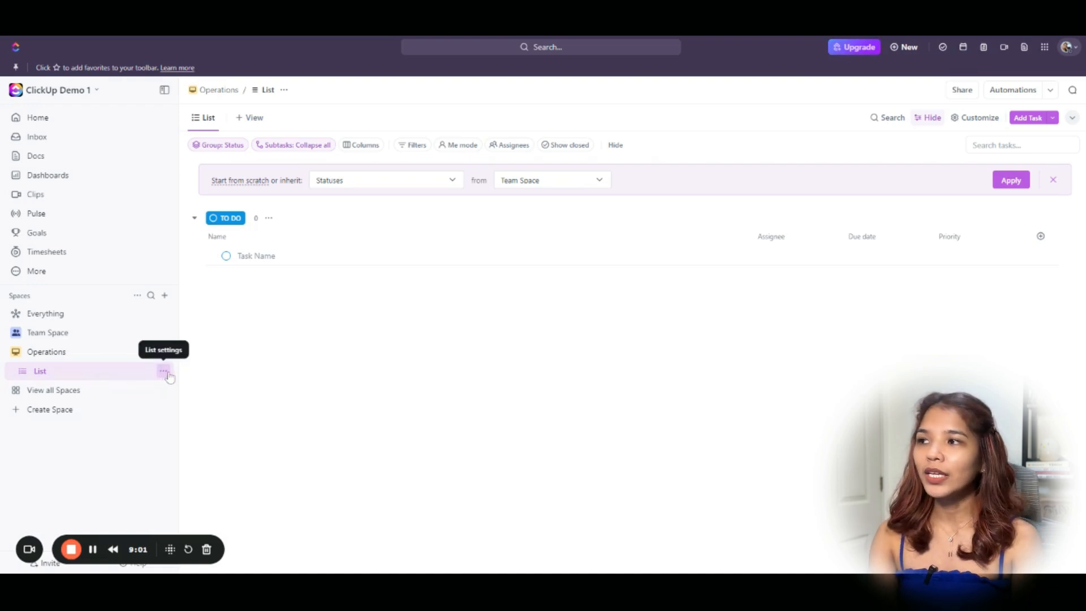
click(25, 375)
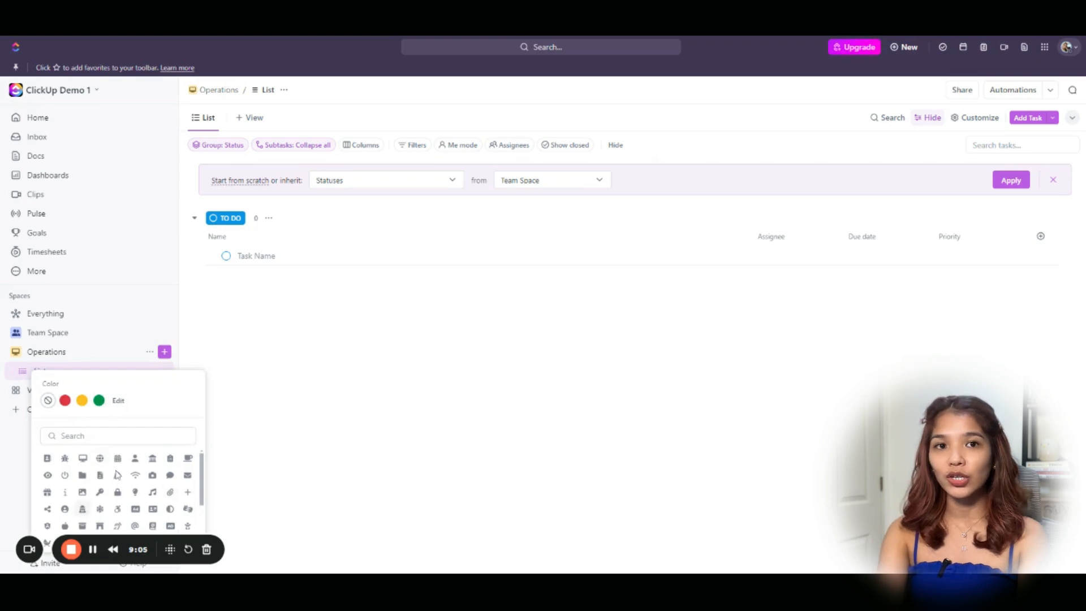
click(281, 427)
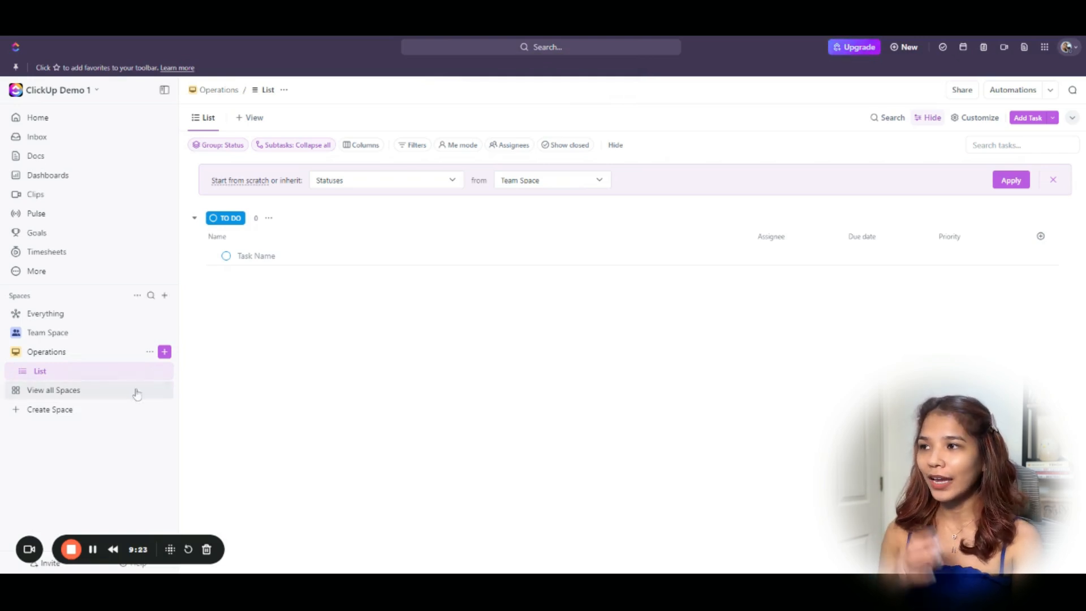
click(164, 372)
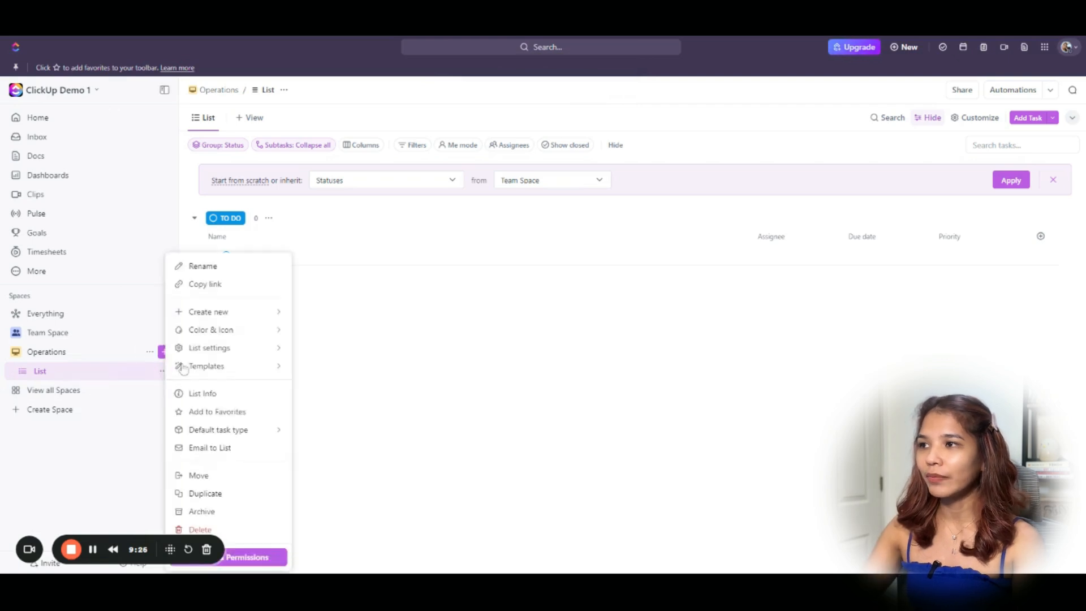
Rename the List to 'Admin Tasks'.
click(198, 264)
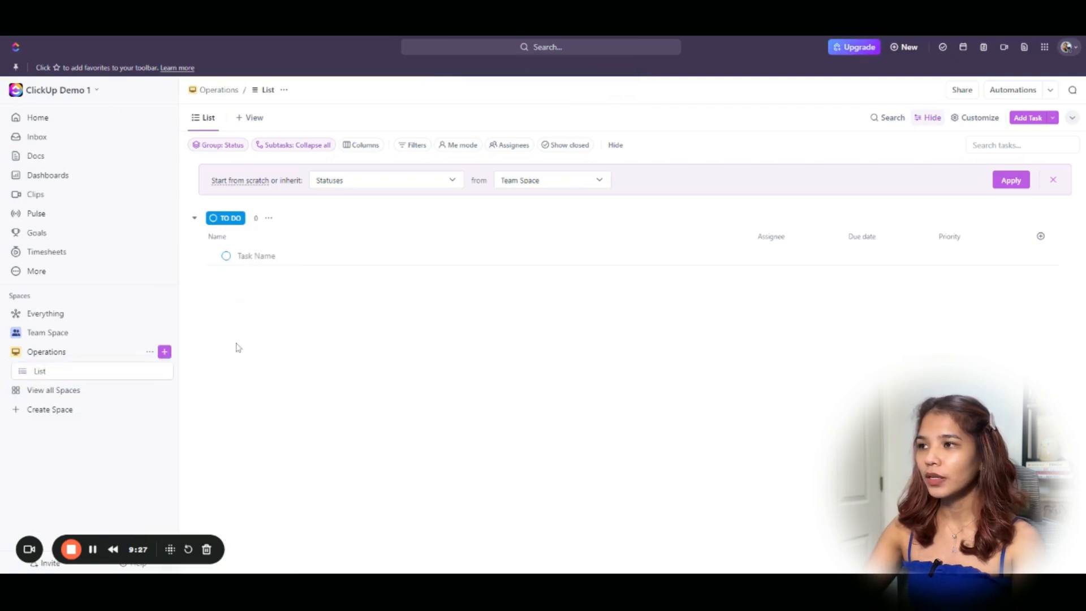
text(Admin 1)
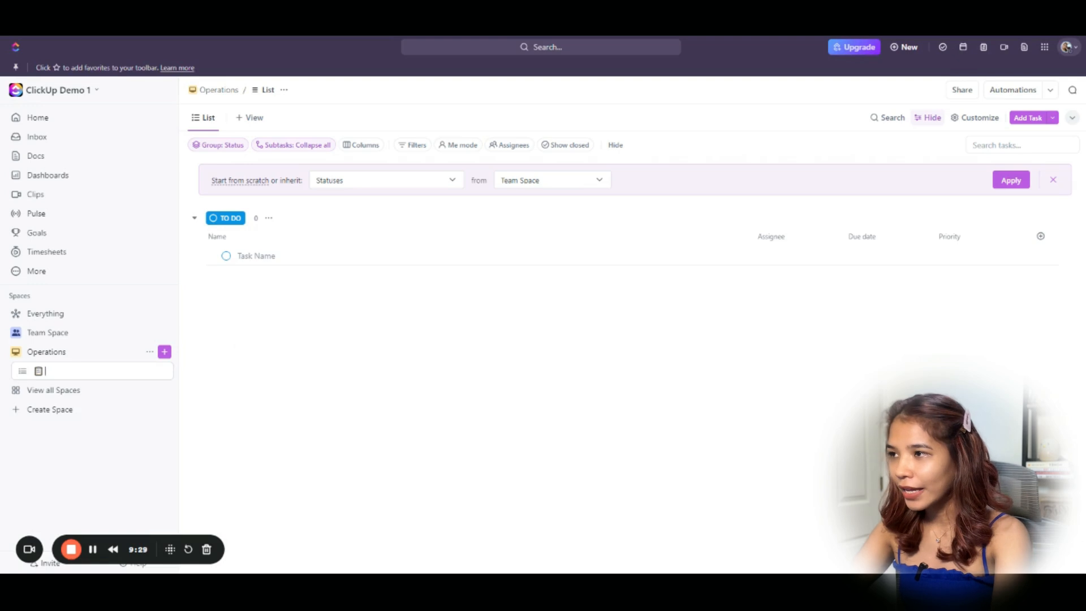
text(asks)
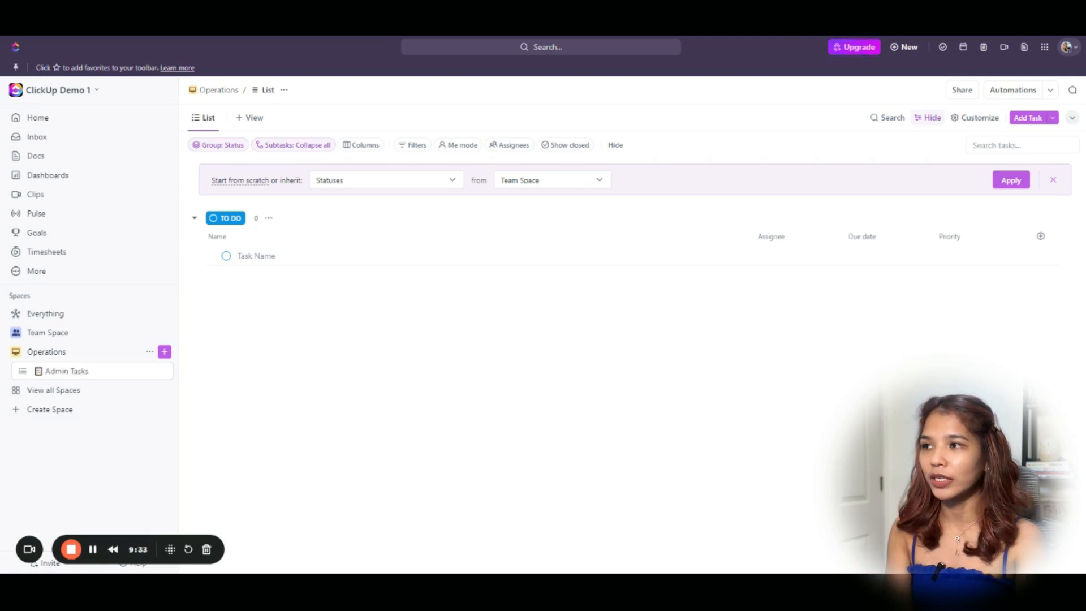
key(Return)
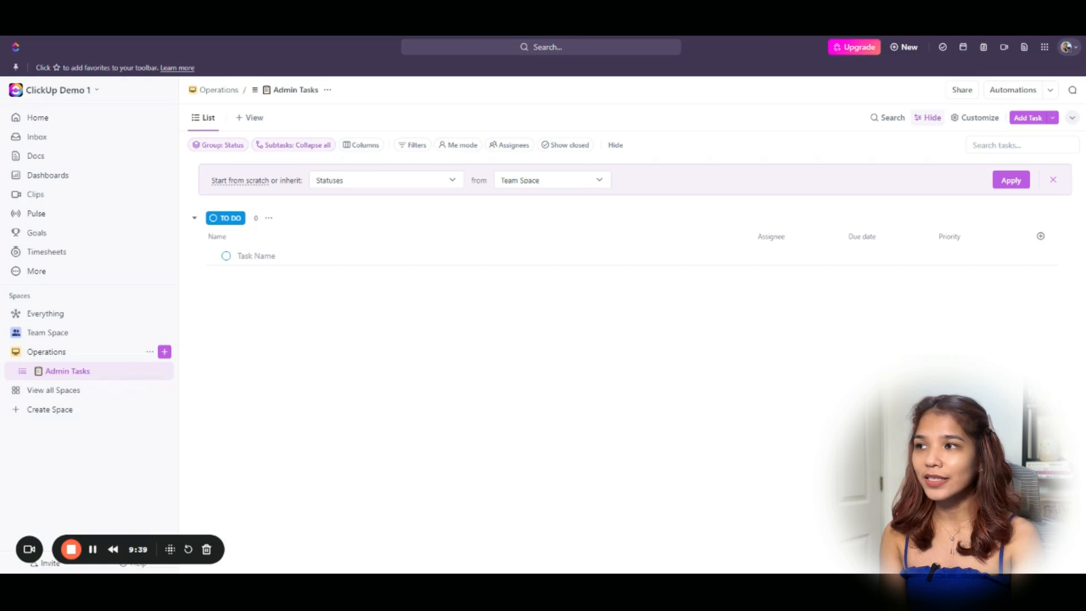
Open the Admin Tasks status editor from the TO DO group's options.
click(227, 258)
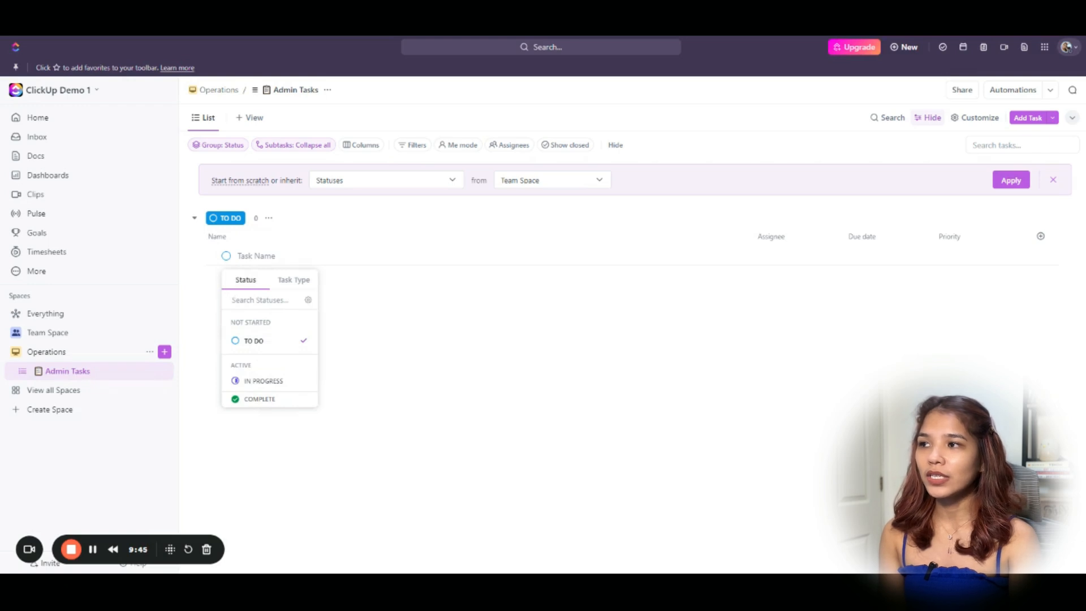
click(381, 397)
click(163, 371)
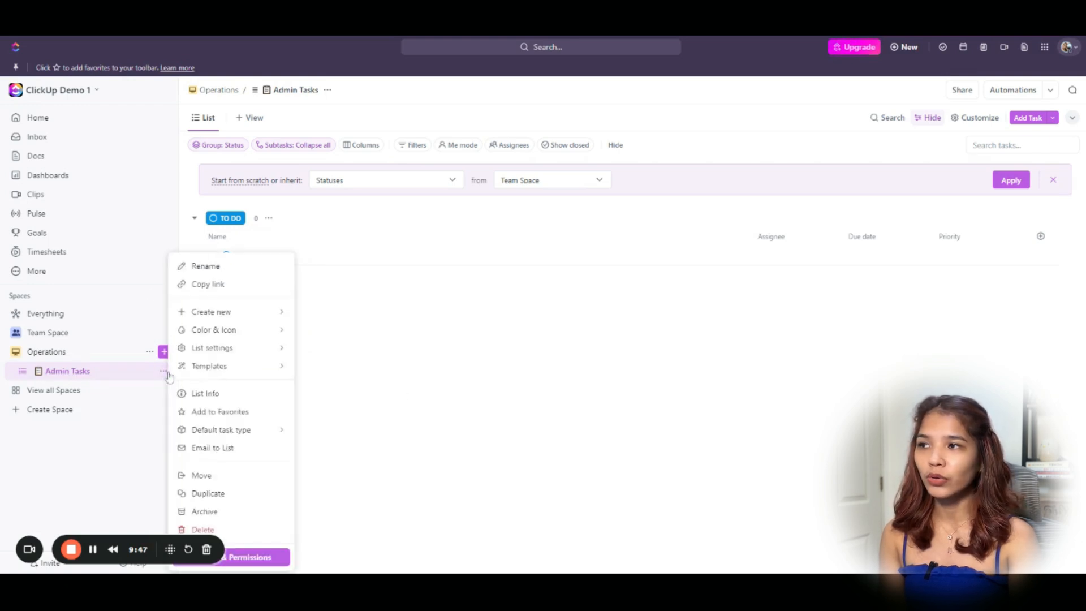
mouse_move(216, 351)
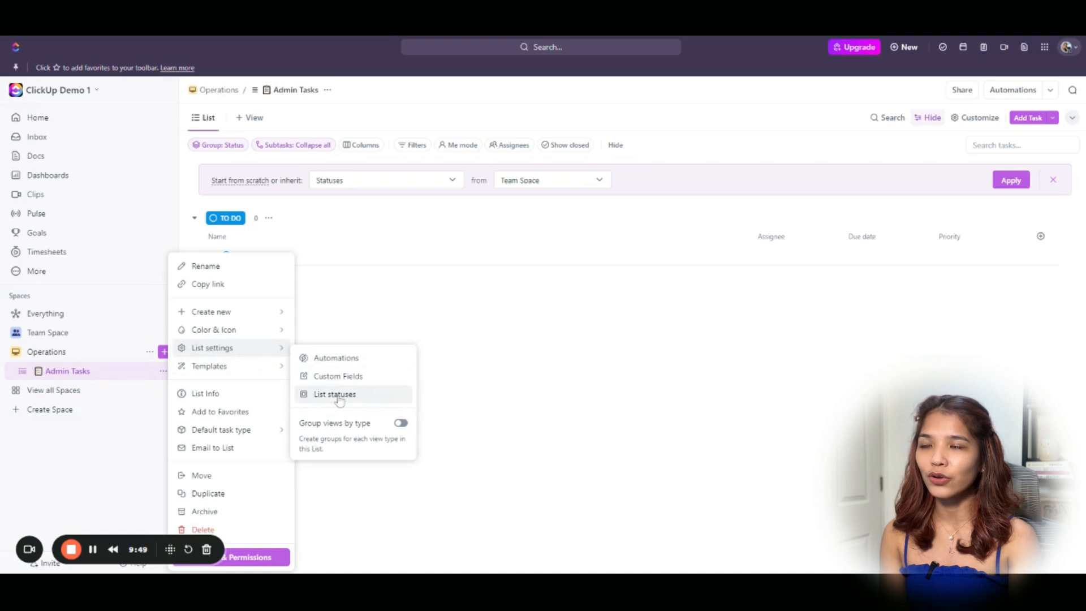
click(379, 336)
click(270, 218)
click(476, 369)
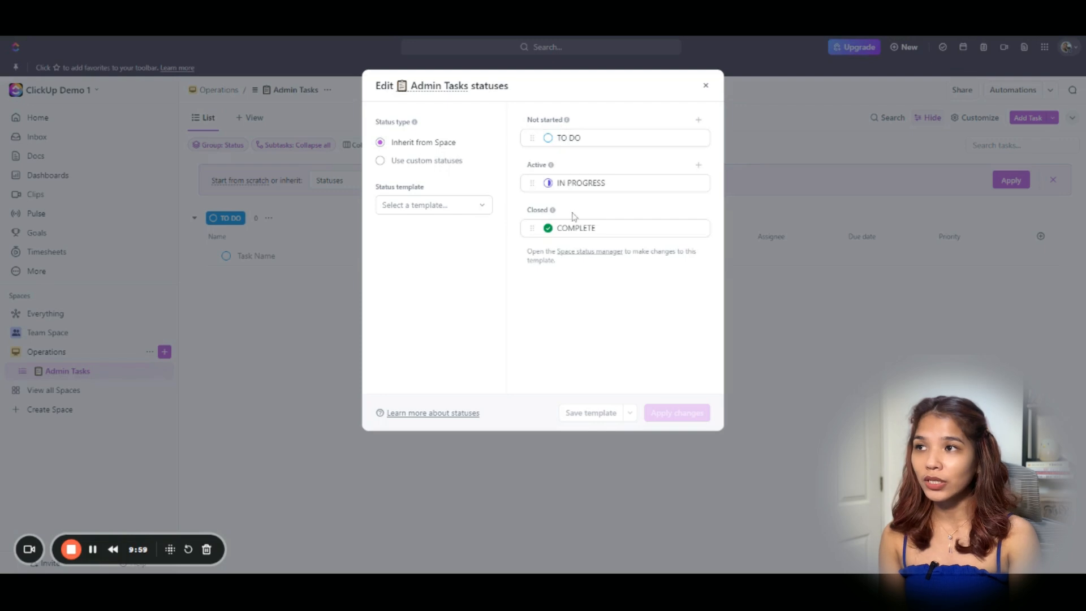
Switch Admin Tasks to custom statuses and add IN REVIEW, FOR REVISION and PENDING.
click(438, 163)
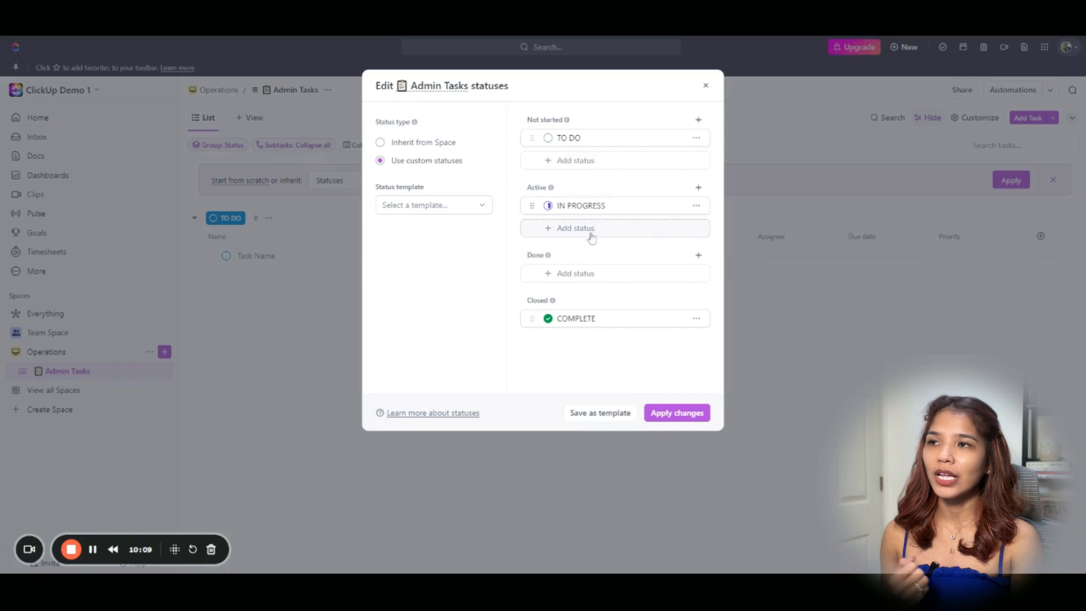
click(573, 230)
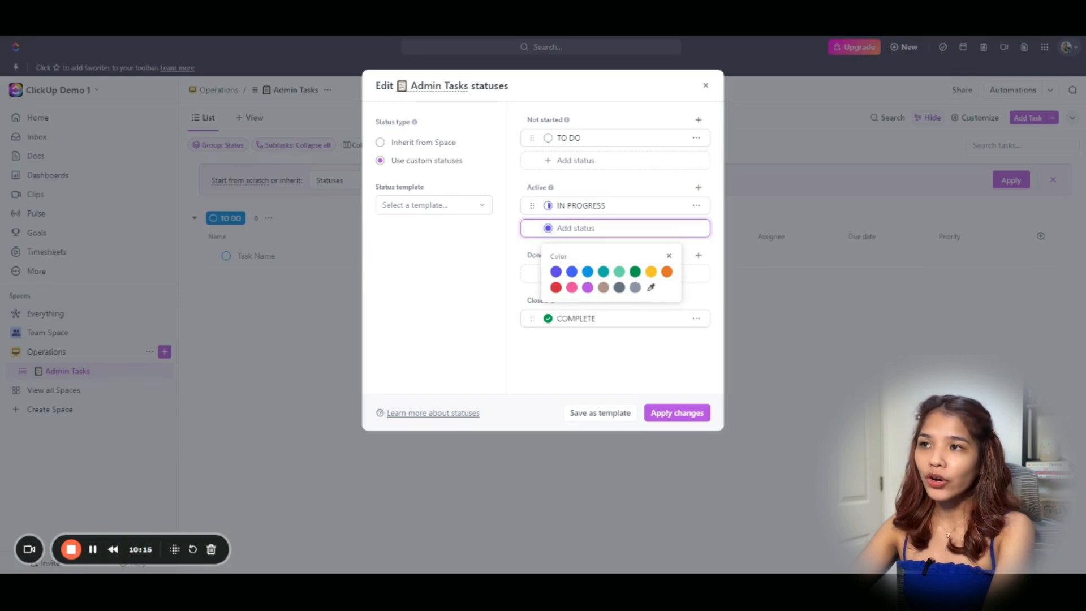
text(IN )
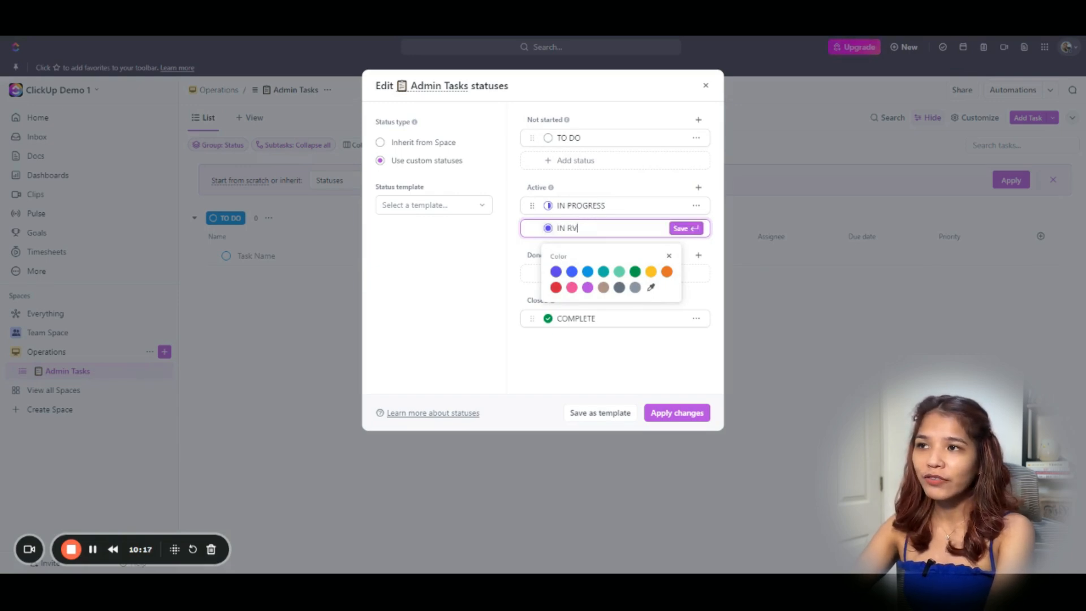
text(REVIEW)
key(Return)
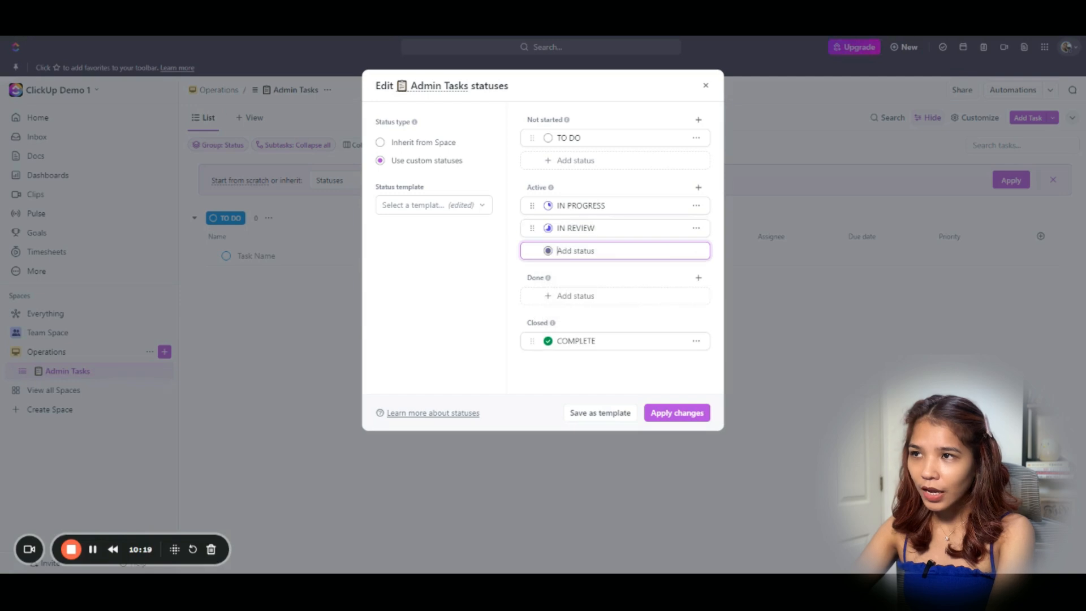
text(FOR REVISION)
key(Return)
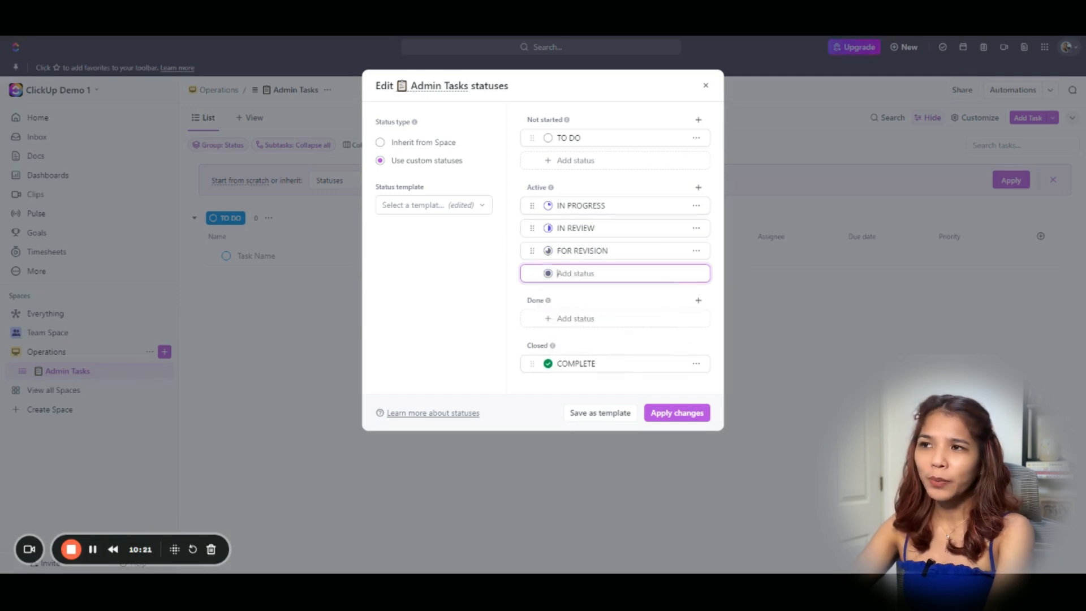
text(PENDING)
key(Return)
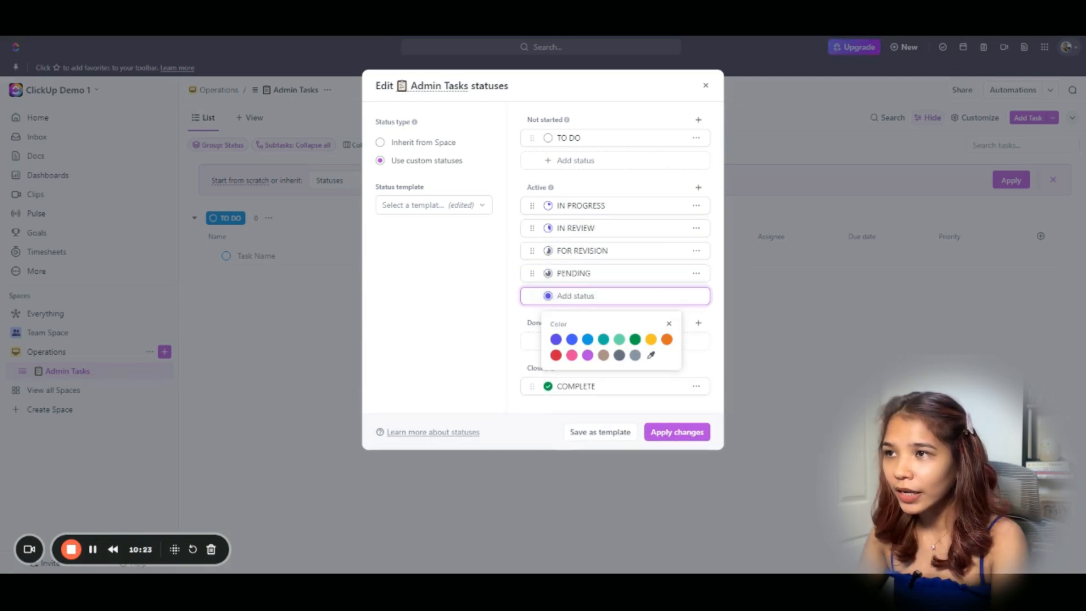
Move the PENDING status into the Done group.
click(525, 302)
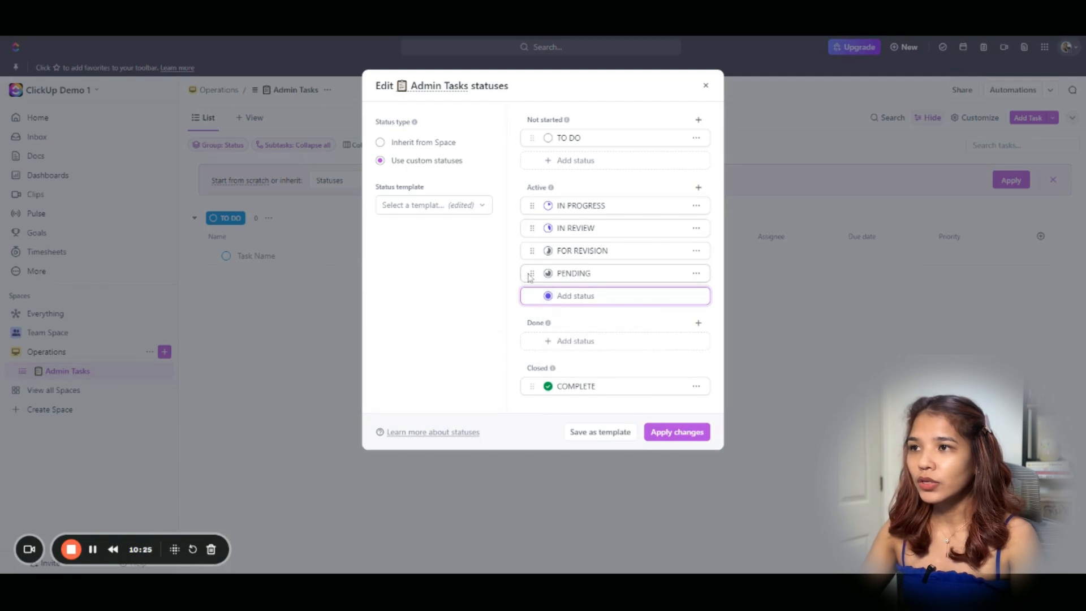
drag(531, 274, 538, 331)
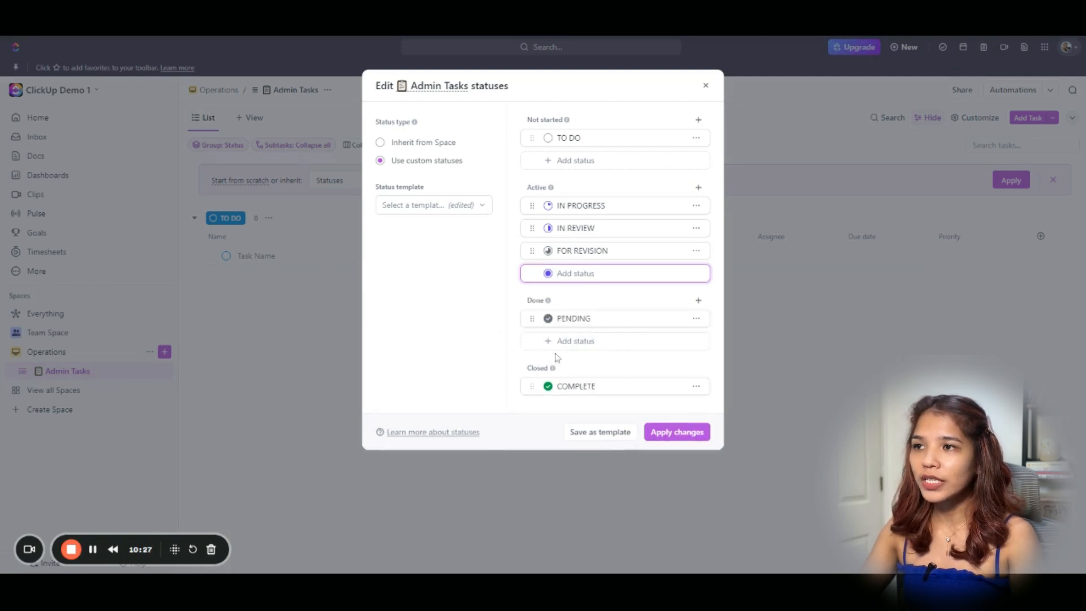
click(547, 324)
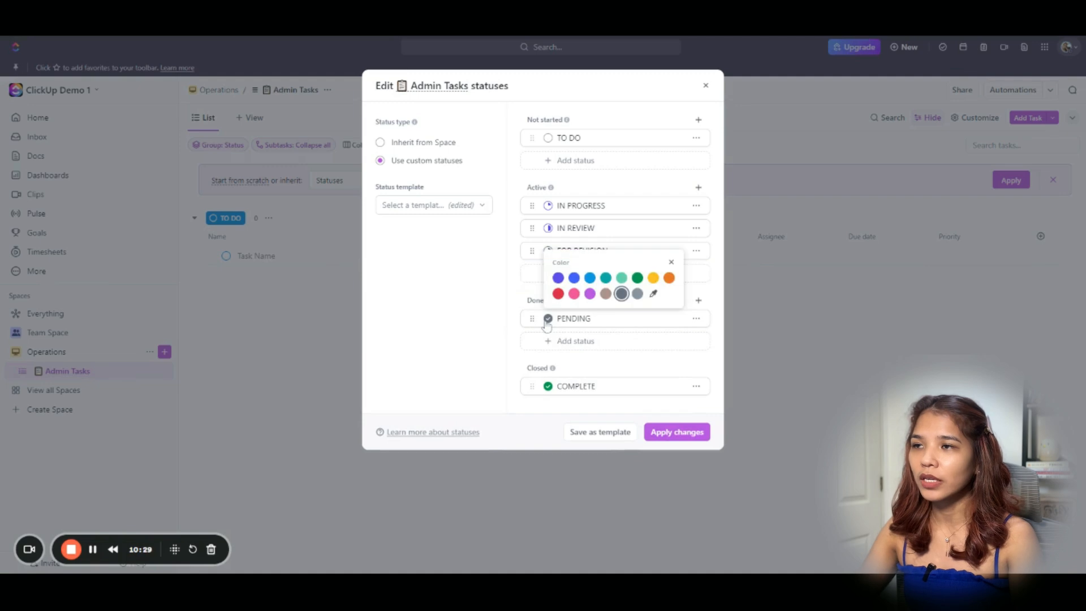
click(543, 325)
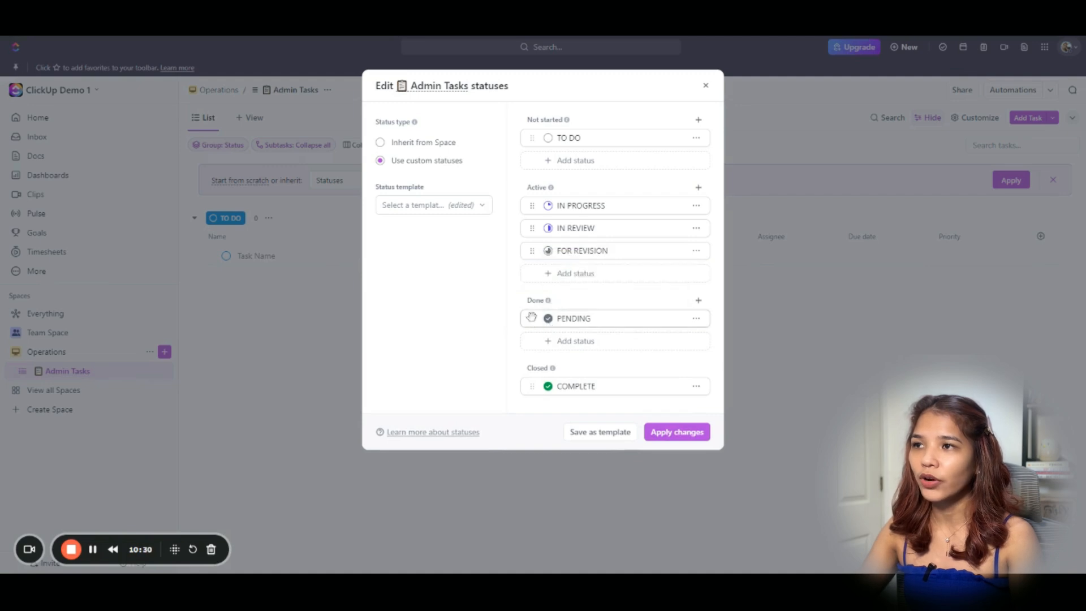
Colour FOR REVISION yellow, IN REVIEW red, IN PROGRESS pink, TO DO blue, and apply the changes.
click(547, 251)
click(653, 210)
click(494, 255)
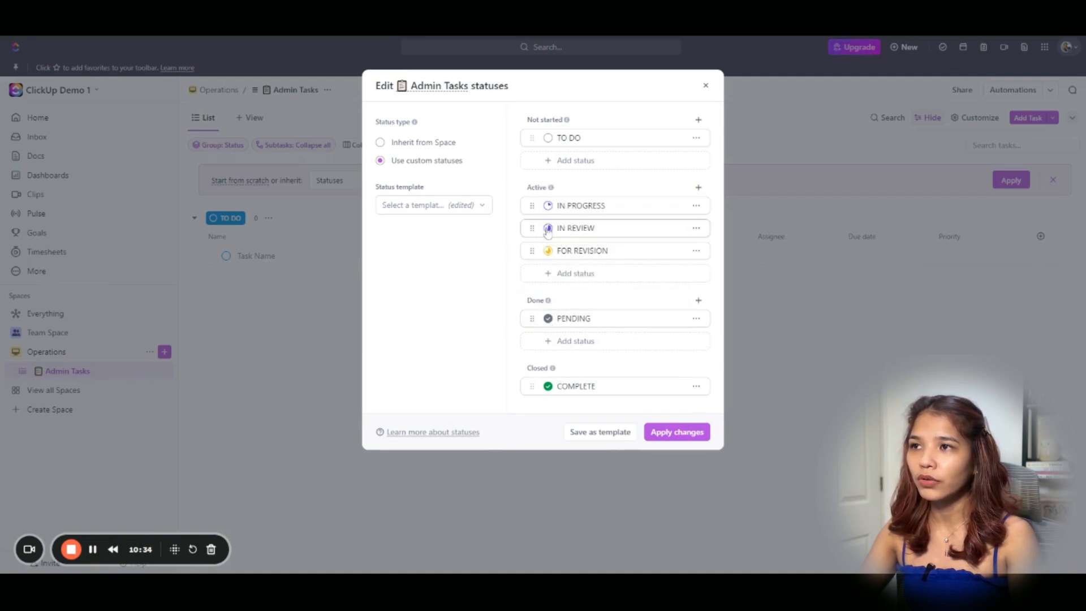
click(548, 228)
click(558, 203)
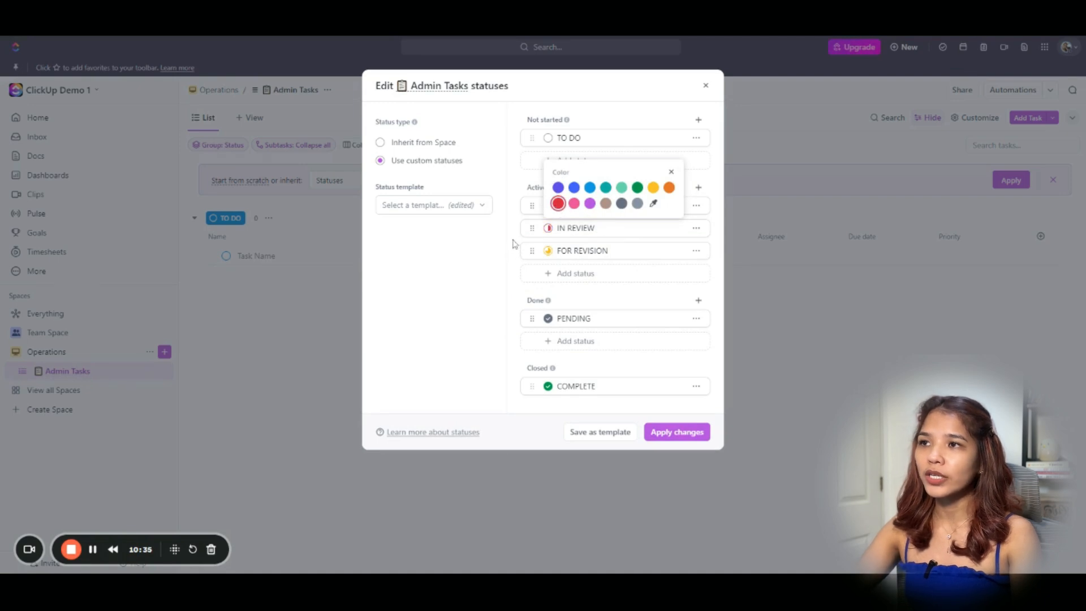
click(538, 218)
click(547, 206)
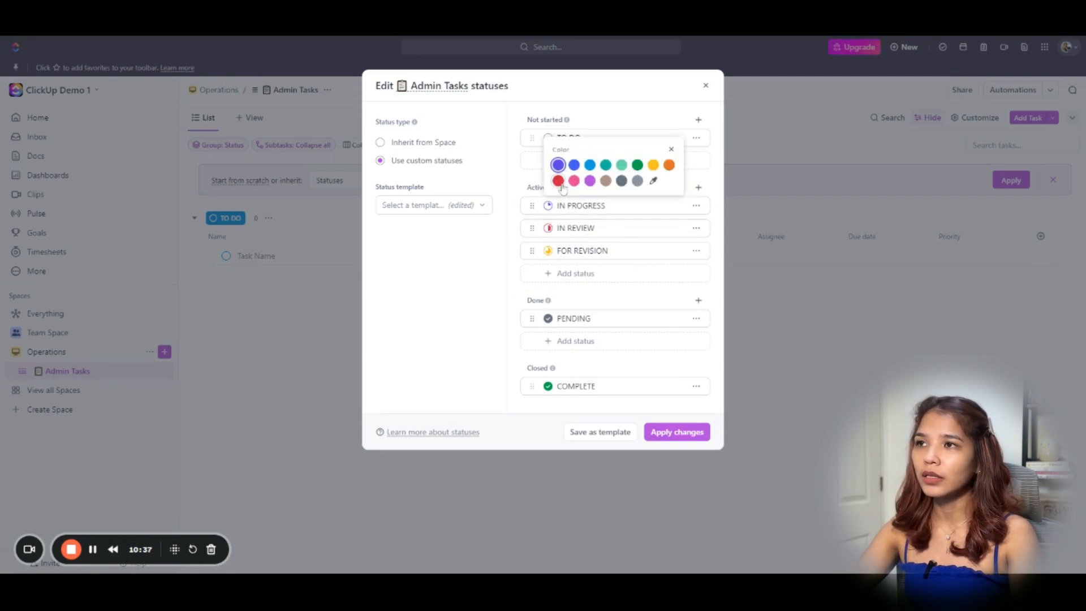
click(573, 180)
click(540, 164)
click(548, 139)
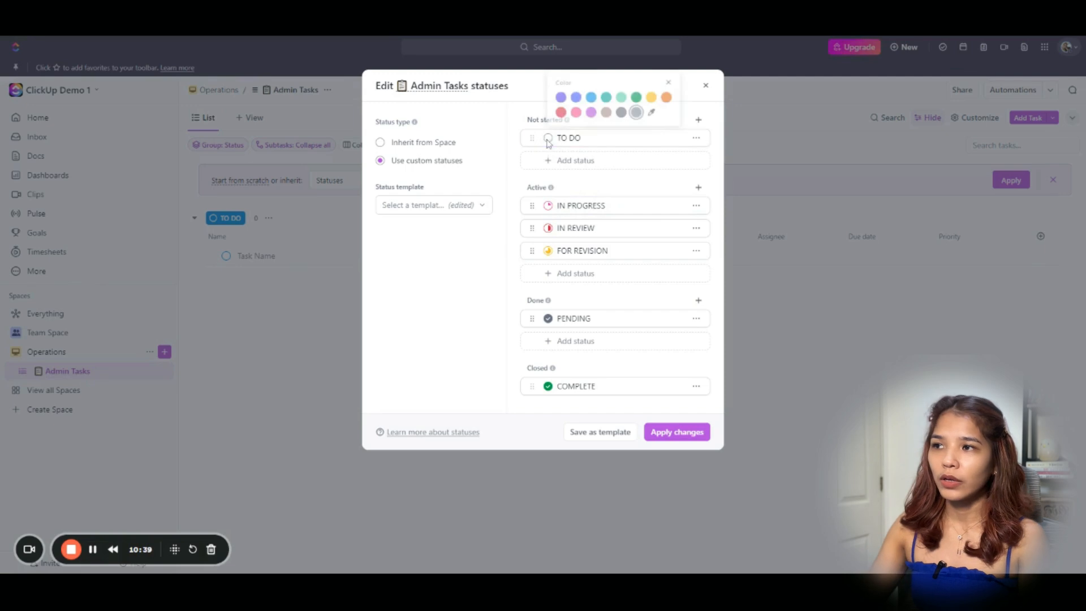
click(574, 97)
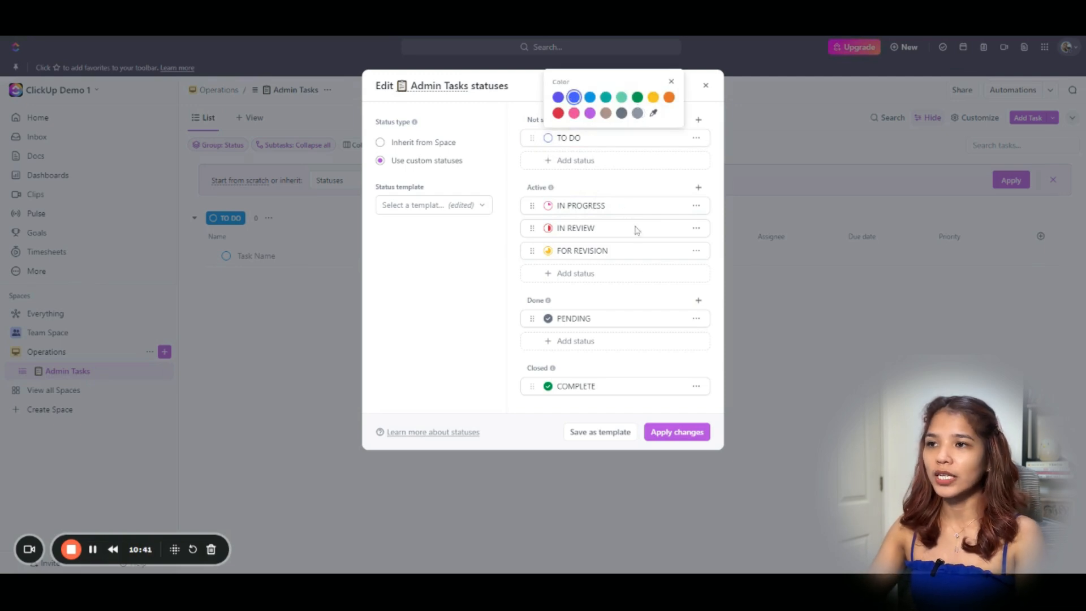
click(679, 433)
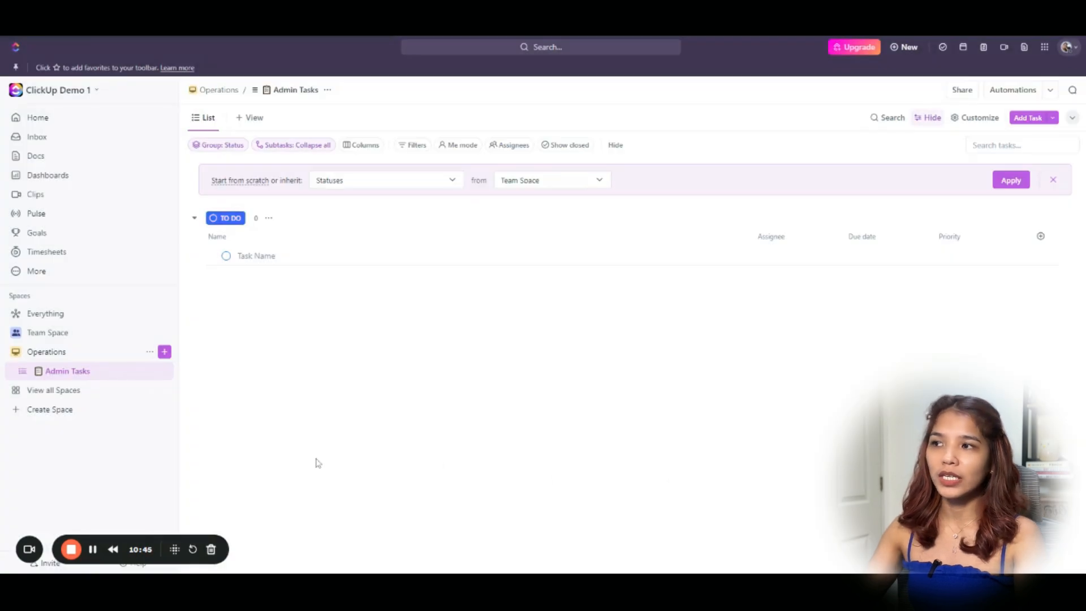
click(226, 256)
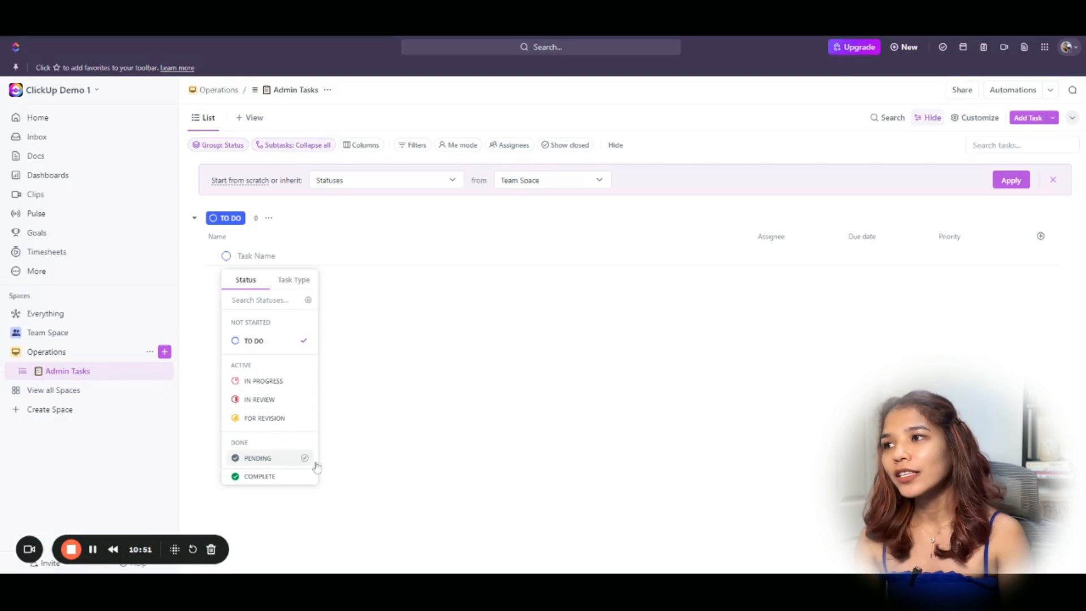
Add tasks named Task 1, Task 2, Task 3, Task 4 and Task 5 to the Admin Tasks list.
click(435, 426)
click(256, 255)
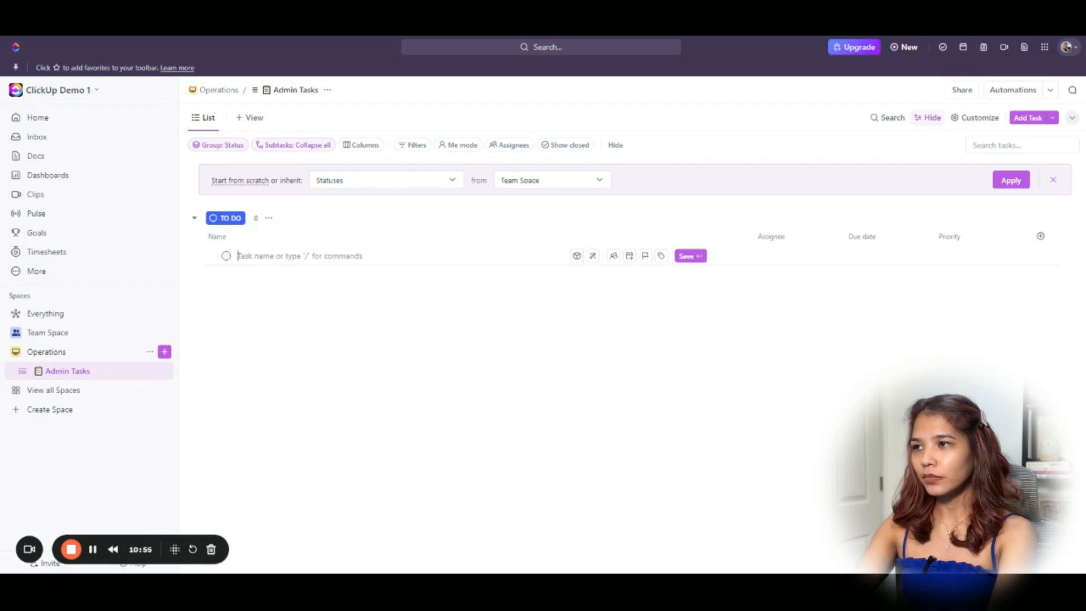
text(Task )
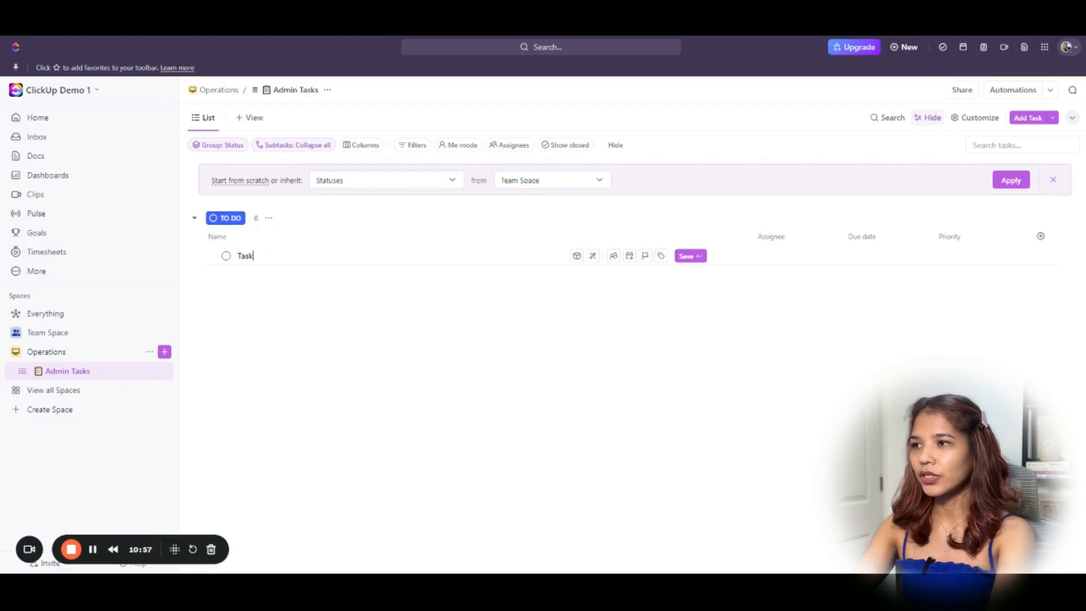
text(1)
key(Return)
text(Task 2)
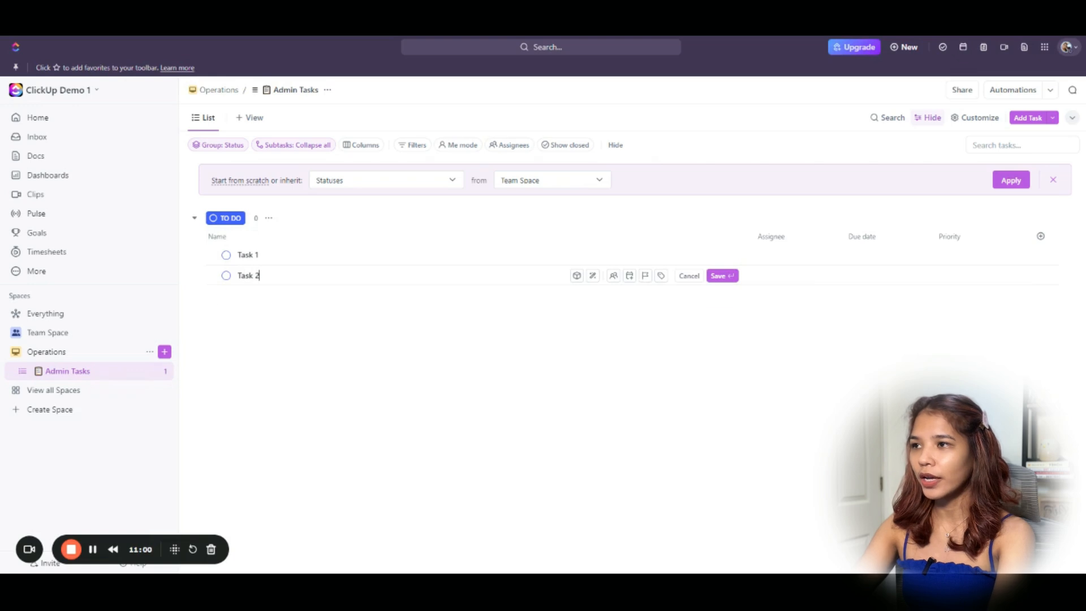
key(Return)
text(Task 3)
key(Return)
text(Task 4)
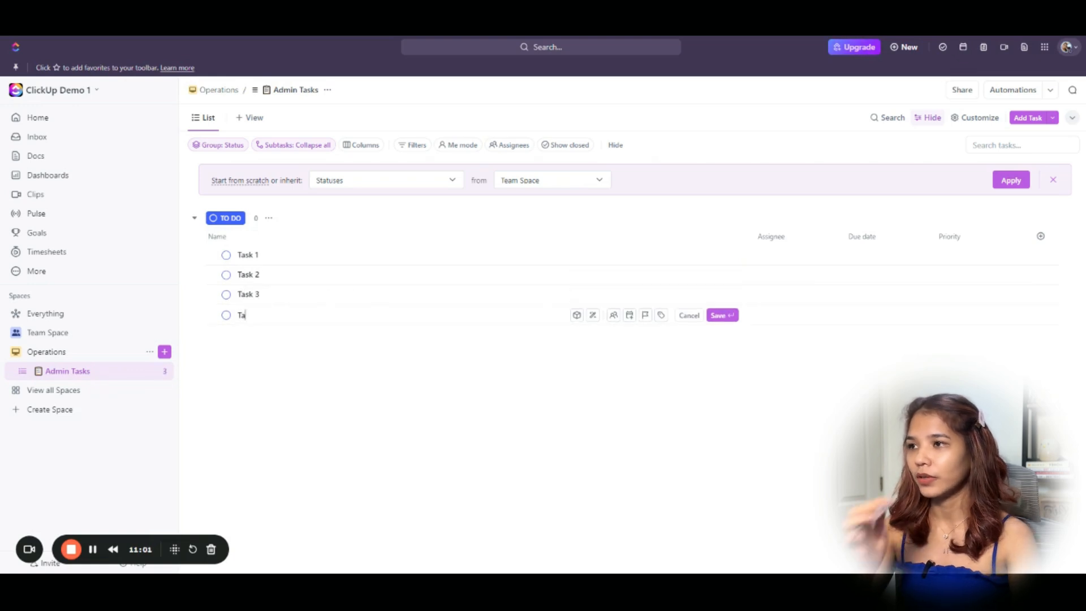
key(Return)
text(Task 5)
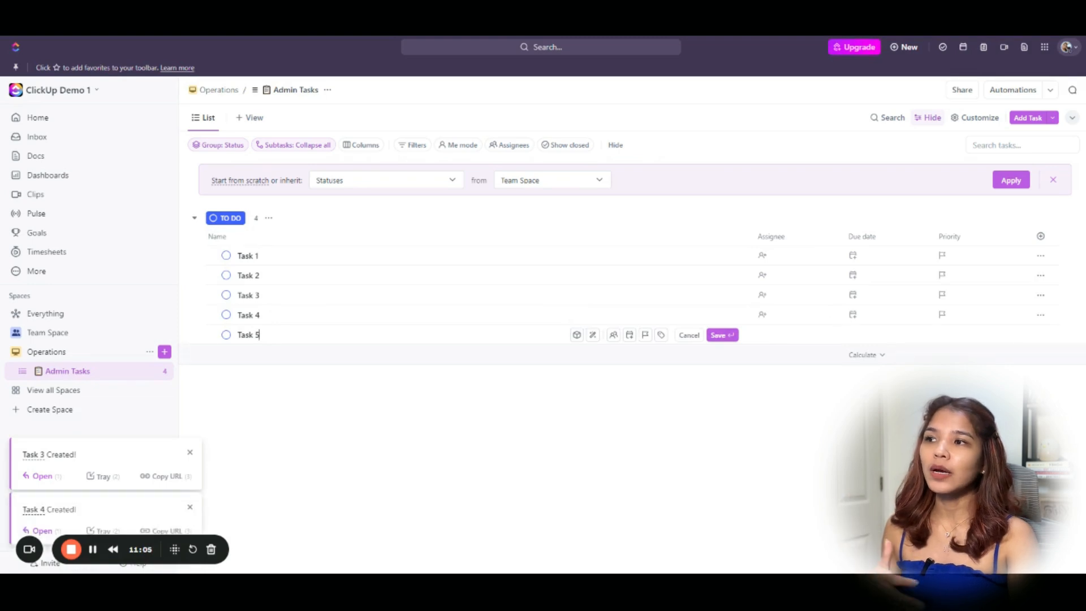
key(Return)
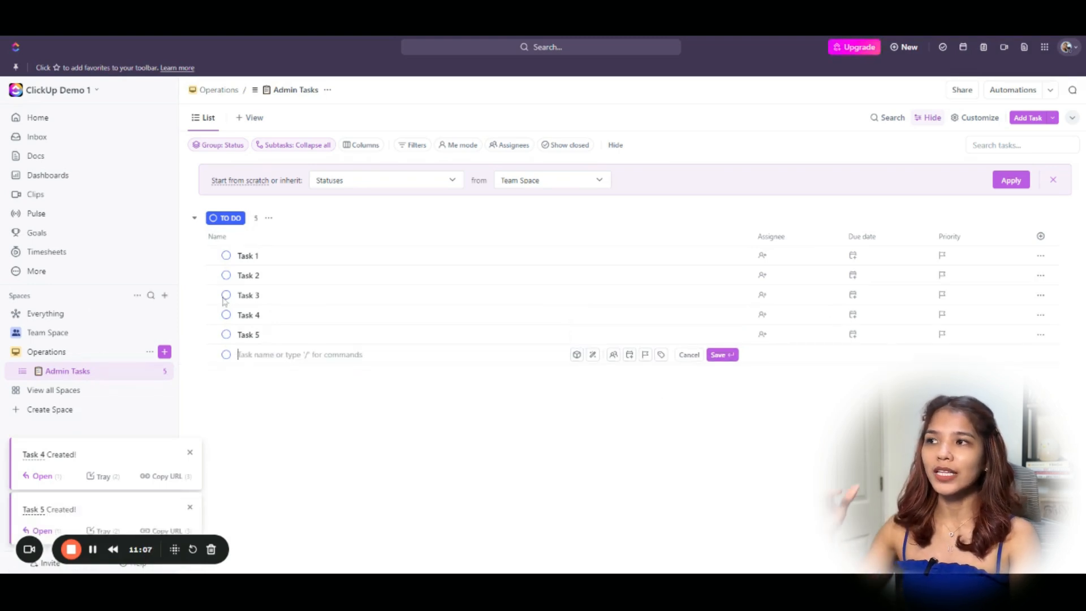
key(Escape)
click(227, 276)
Set Task 2 to In Progress and sort status groups descending so To Do comes first.
click(248, 405)
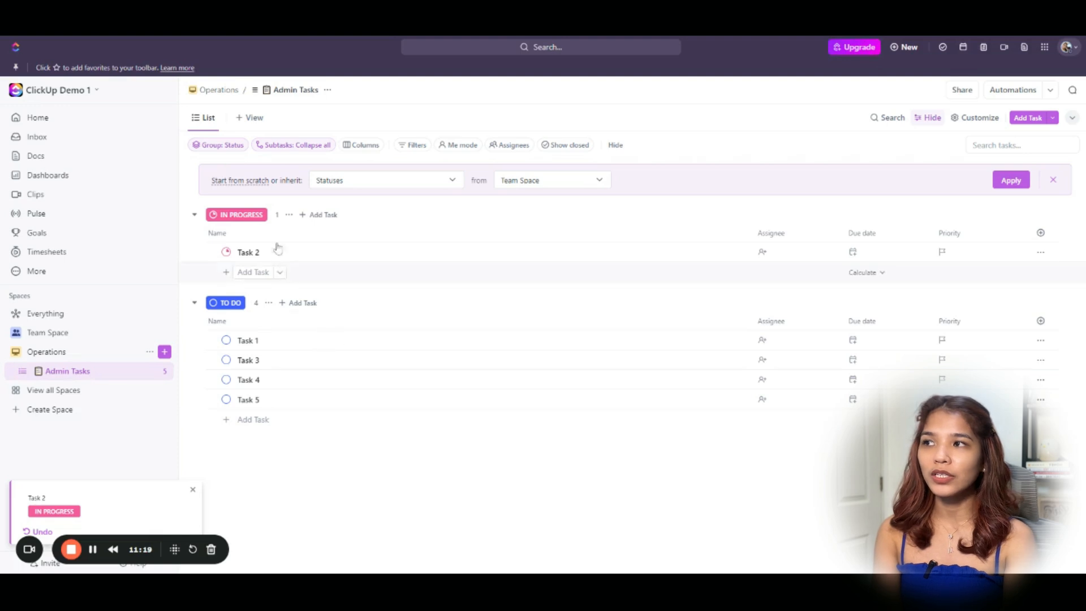
click(215, 147)
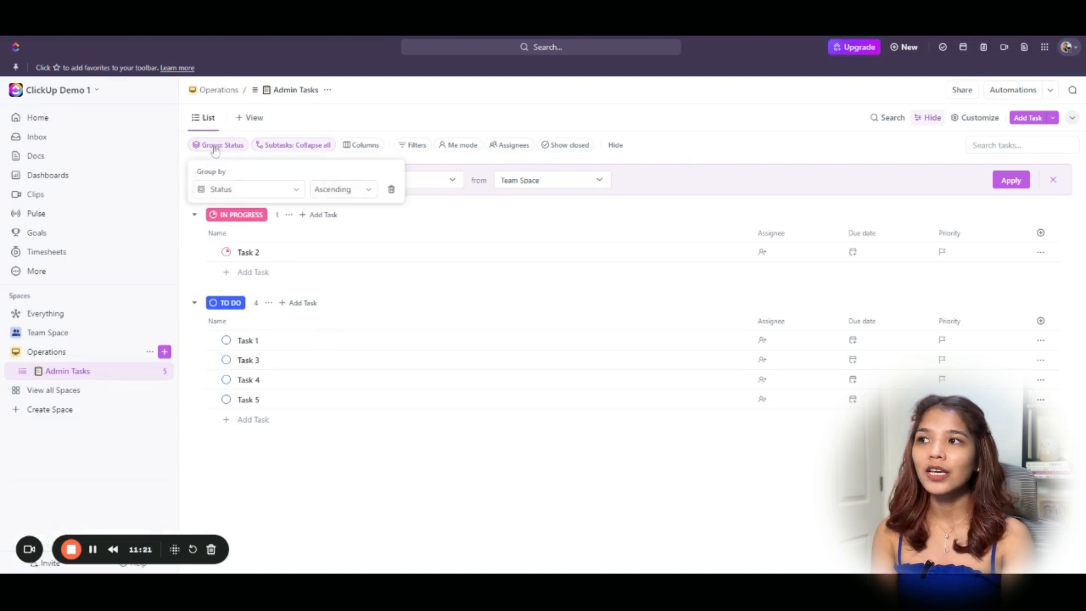
click(340, 191)
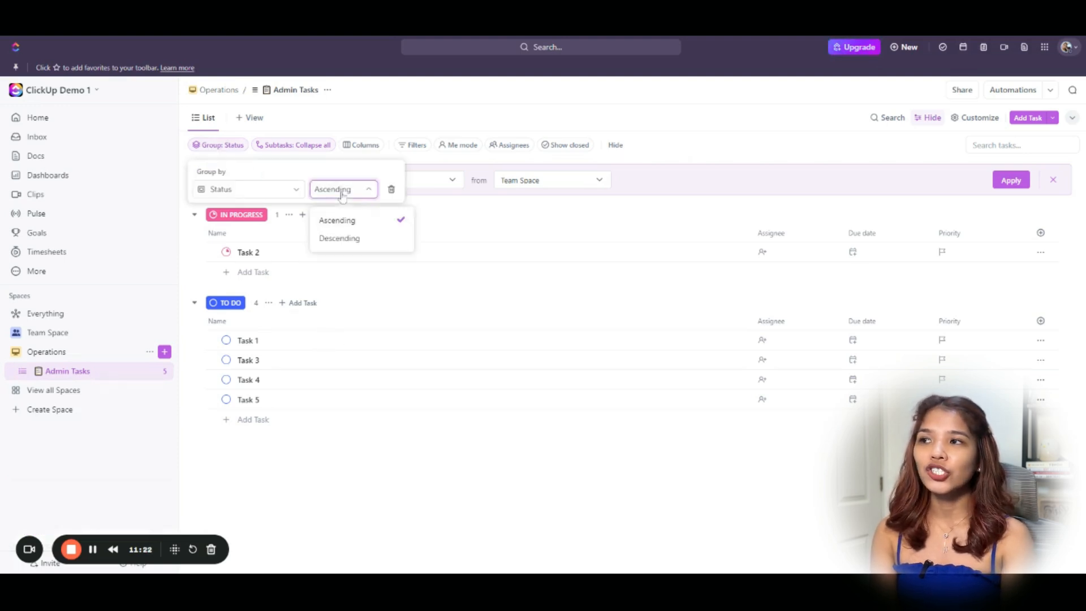
click(346, 238)
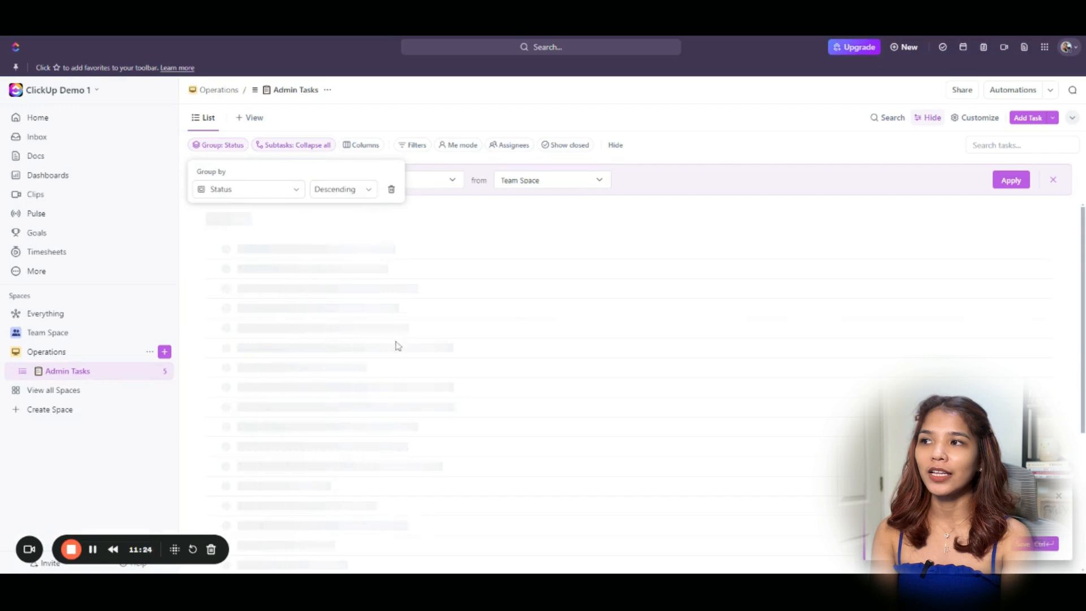
click(473, 487)
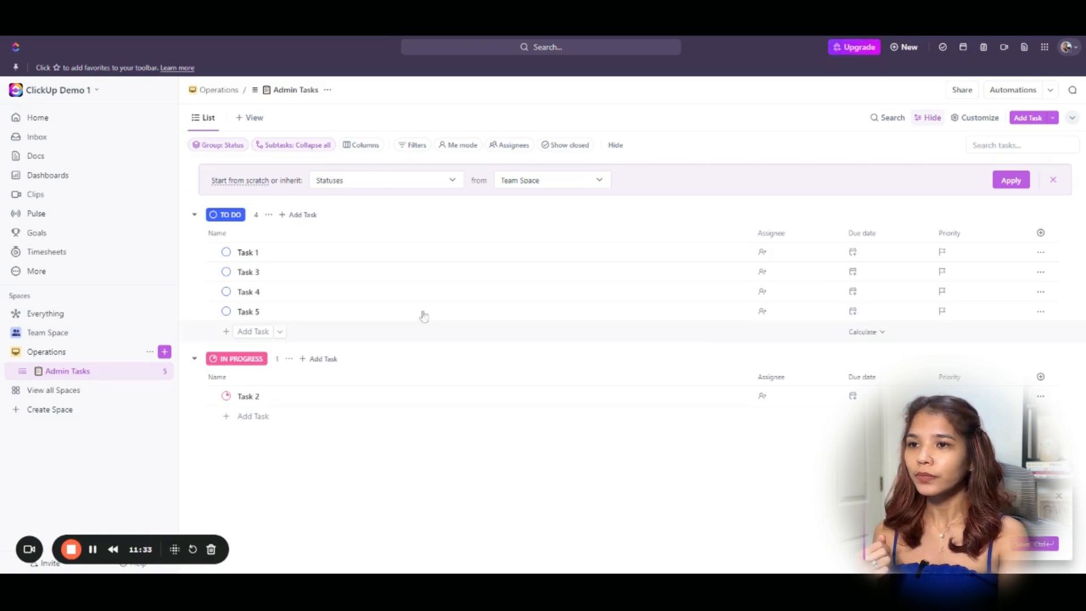
click(1053, 180)
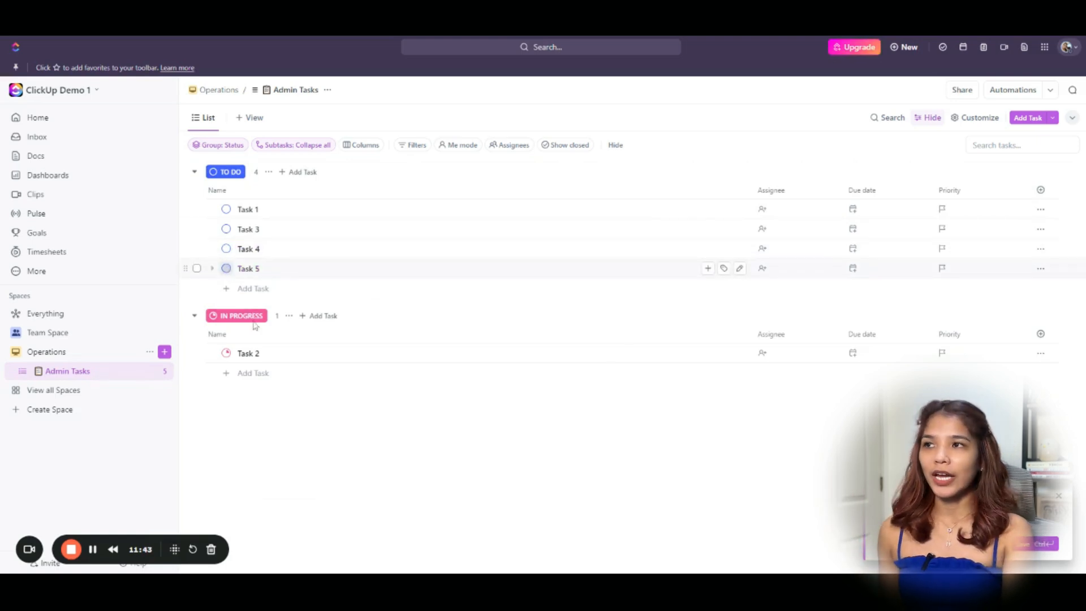
Mark Task 5 as Complete and turn on Show closed in the list.
click(226, 268)
click(252, 489)
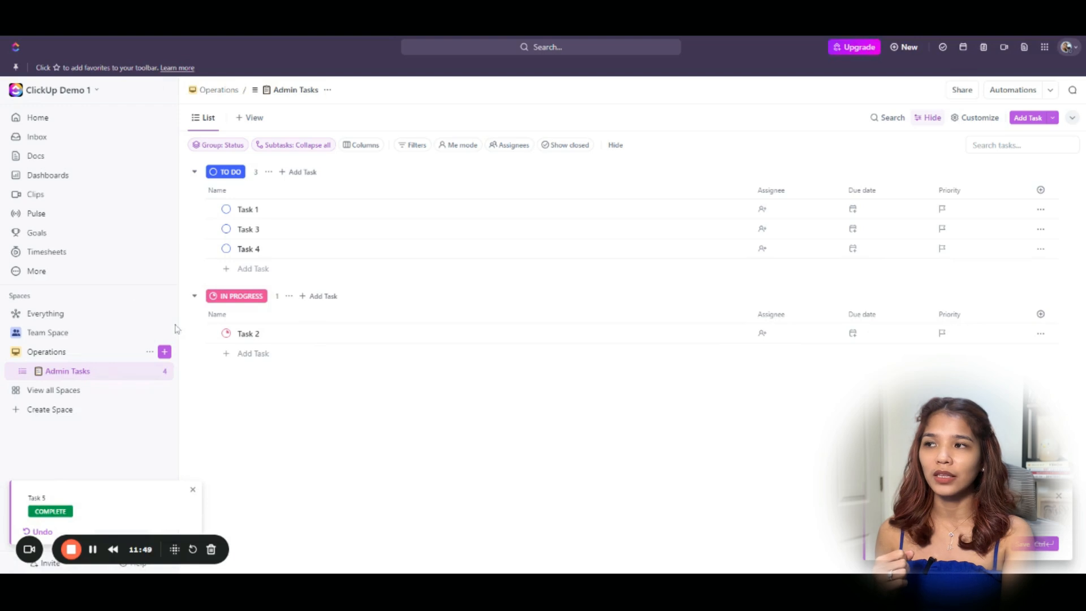
click(568, 145)
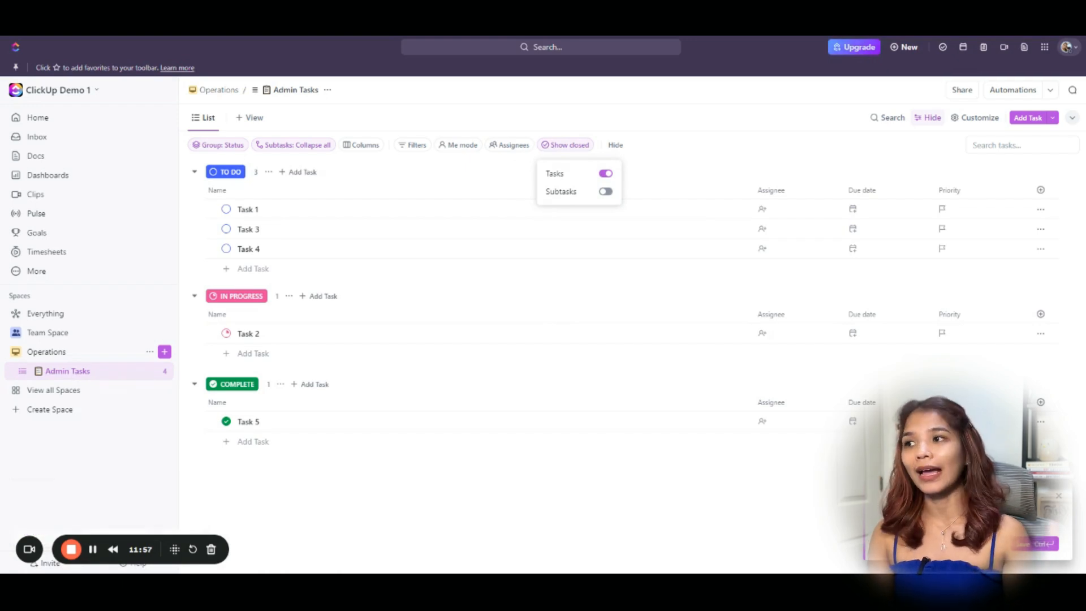
click(521, 480)
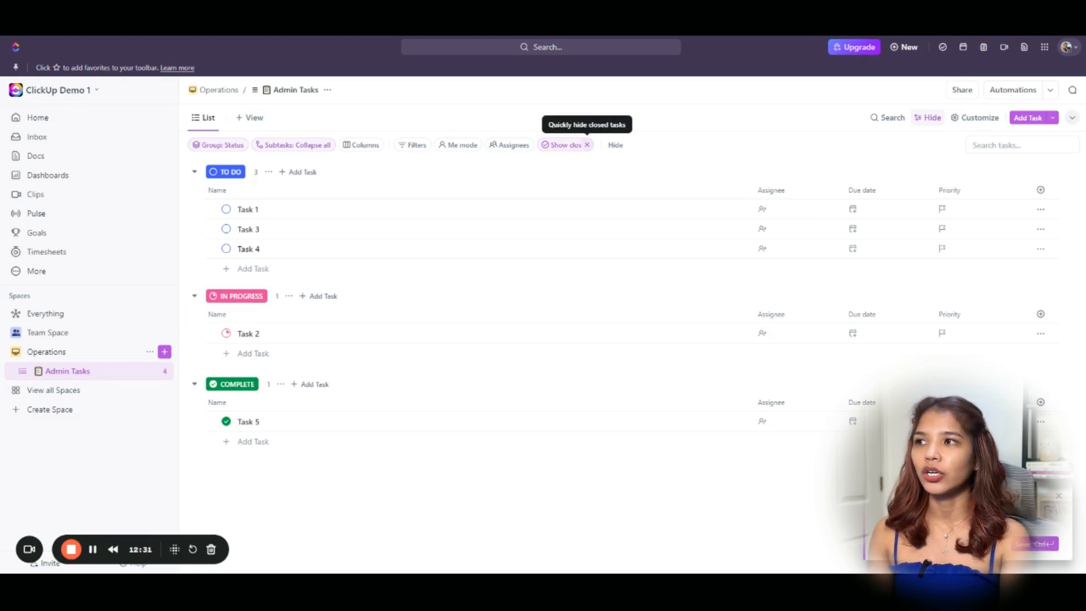
Hide closed tasks again and rename the list view to Main View.
click(588, 145)
click(209, 119)
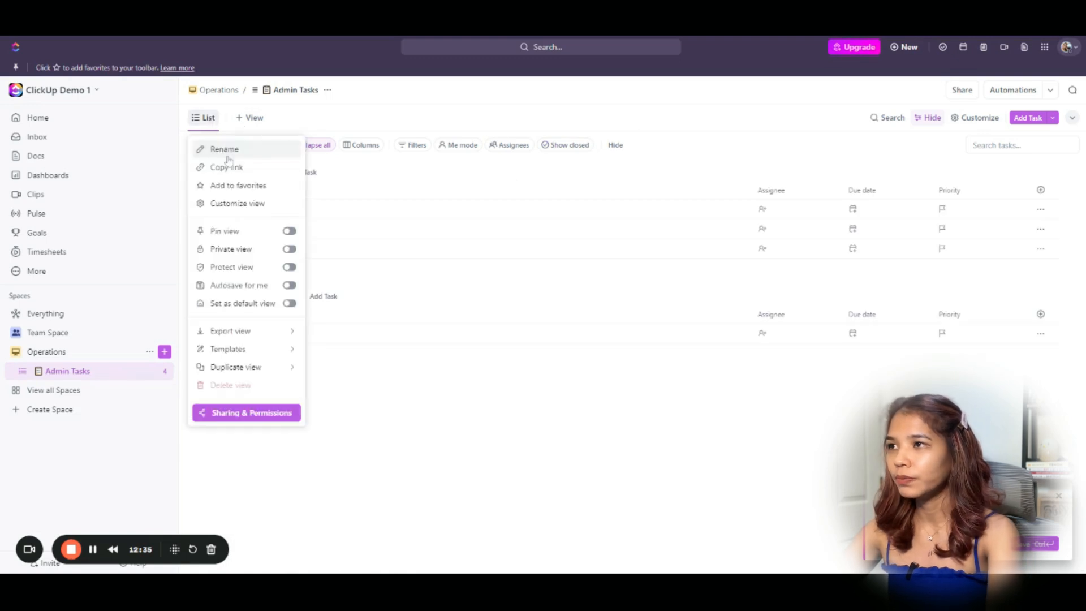
click(230, 148)
text(Main View)
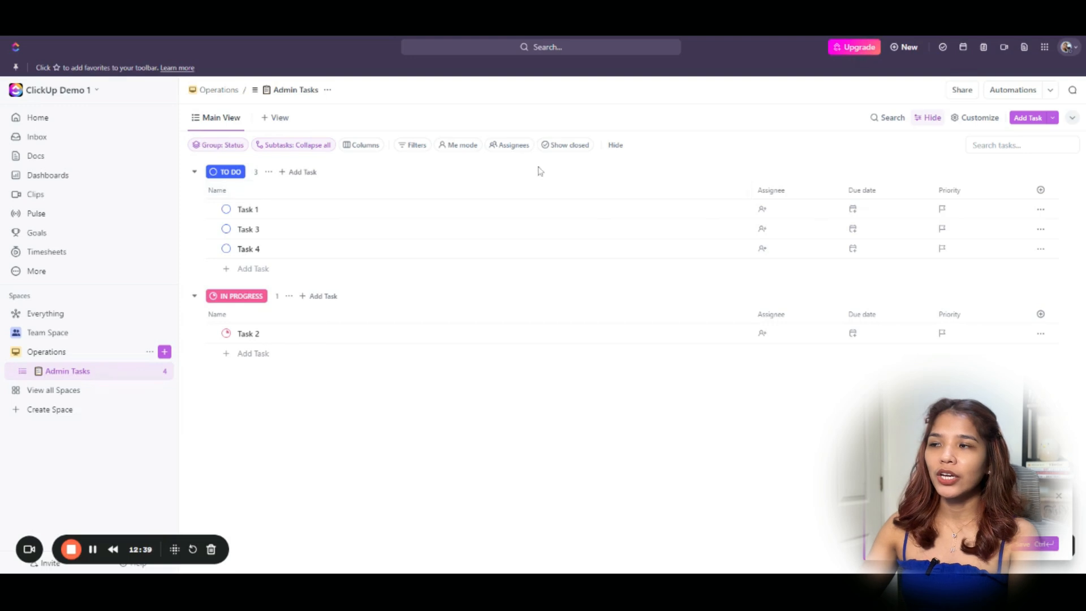
key(Return)
Turn on Autosave for me for the Main View.
click(220, 121)
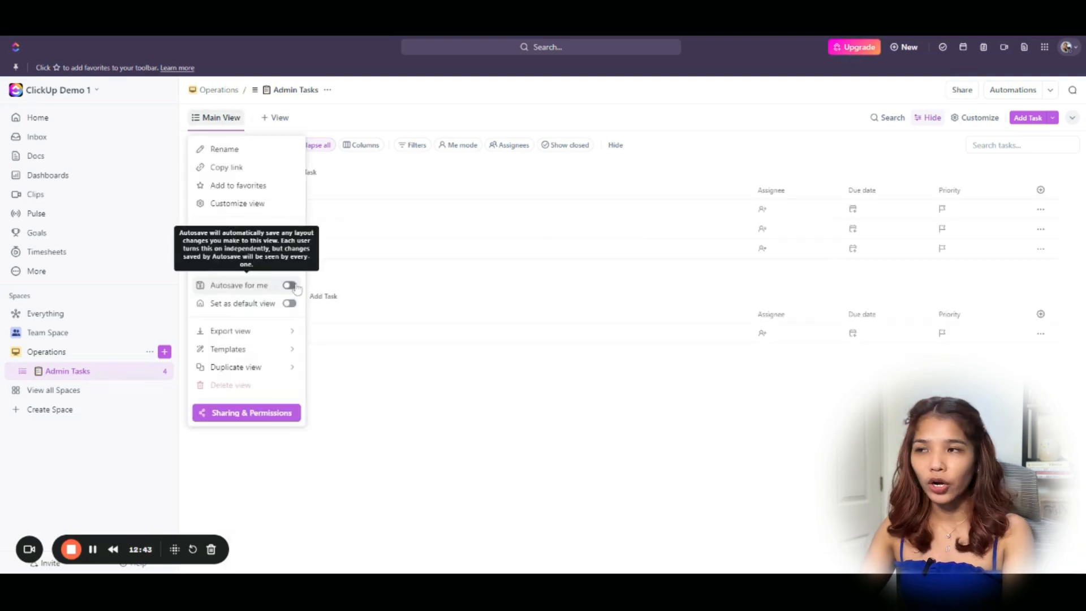
click(290, 285)
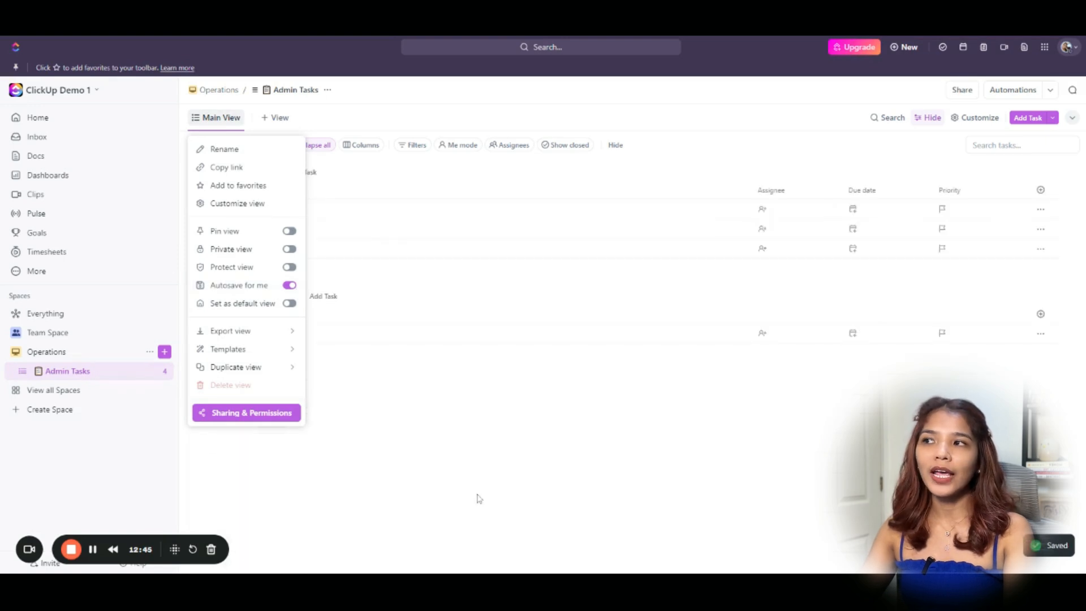
click(507, 454)
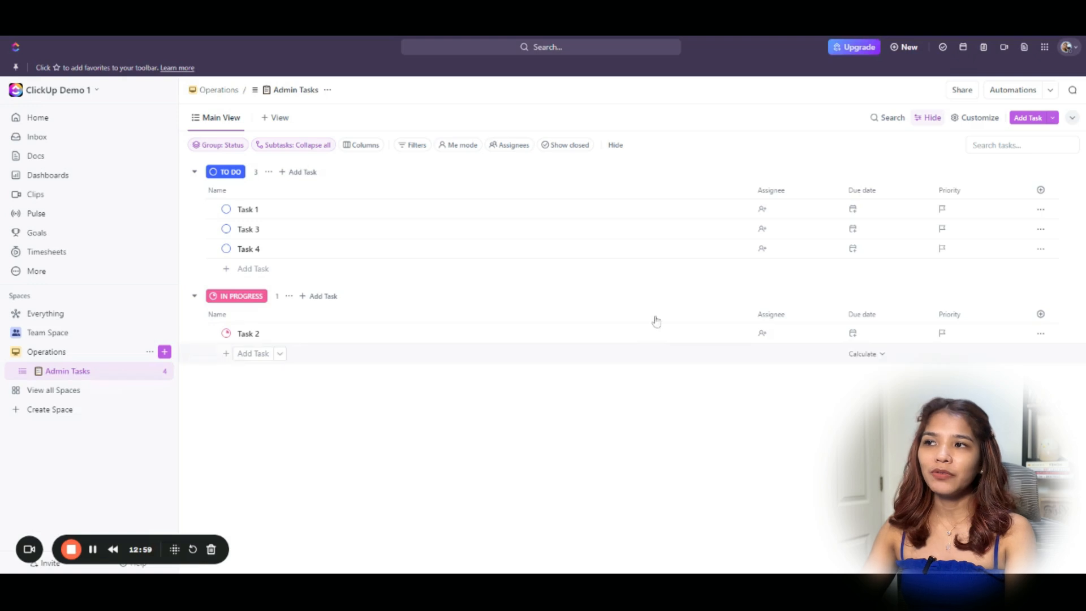
Narrow the Name, Assignee, Due date and Priority columns.
drag(751, 190, 481, 190)
drag(564, 190, 535, 190)
drag(627, 190, 607, 190)
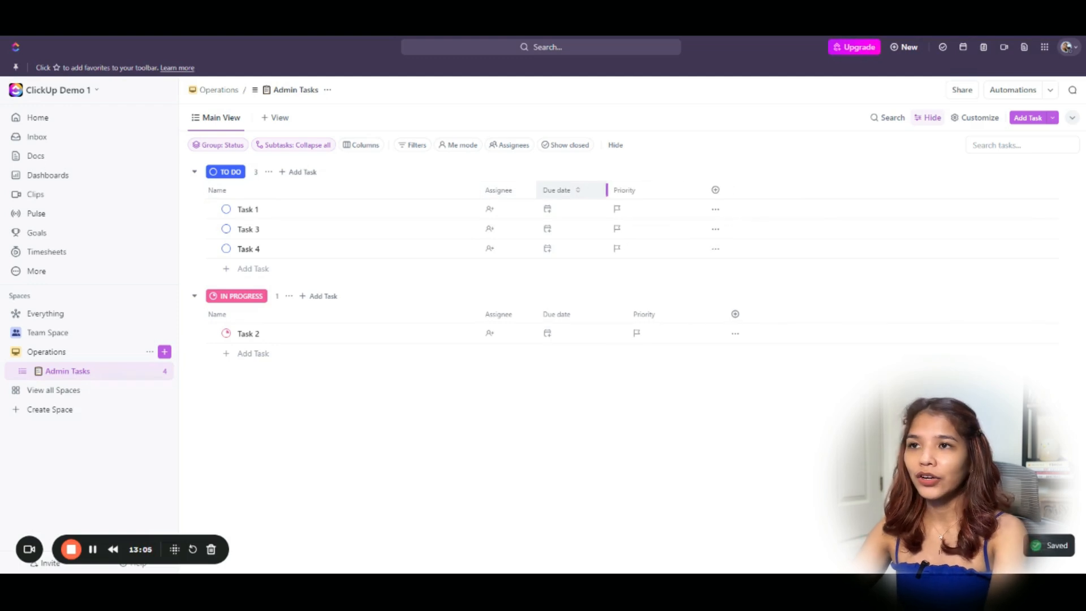
drag(702, 190, 678, 190)
Add a Comments column to the Admin Tasks list.
click(696, 191)
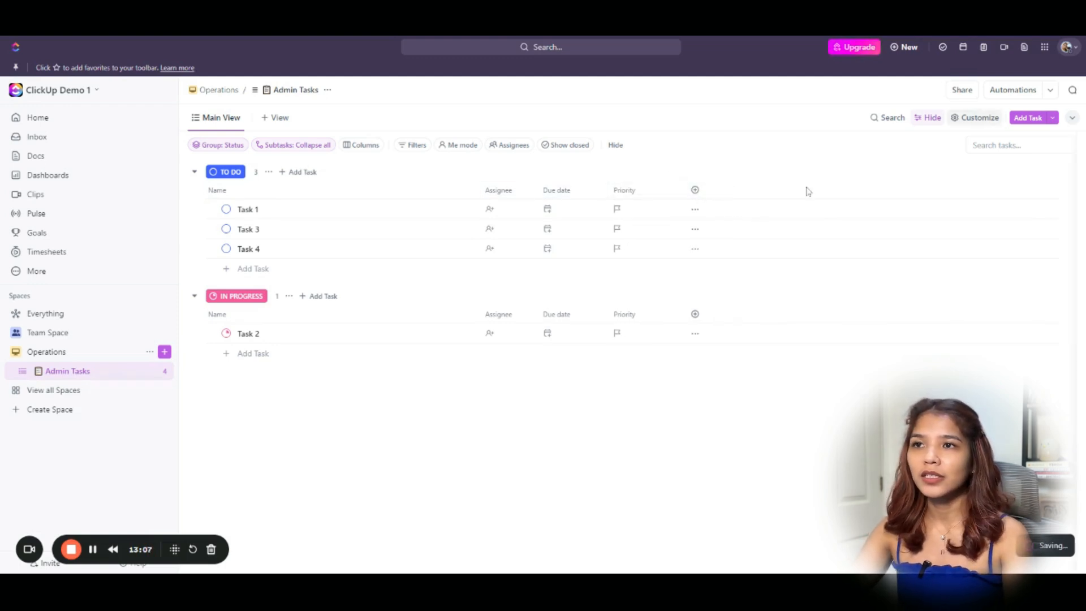
text(comme)
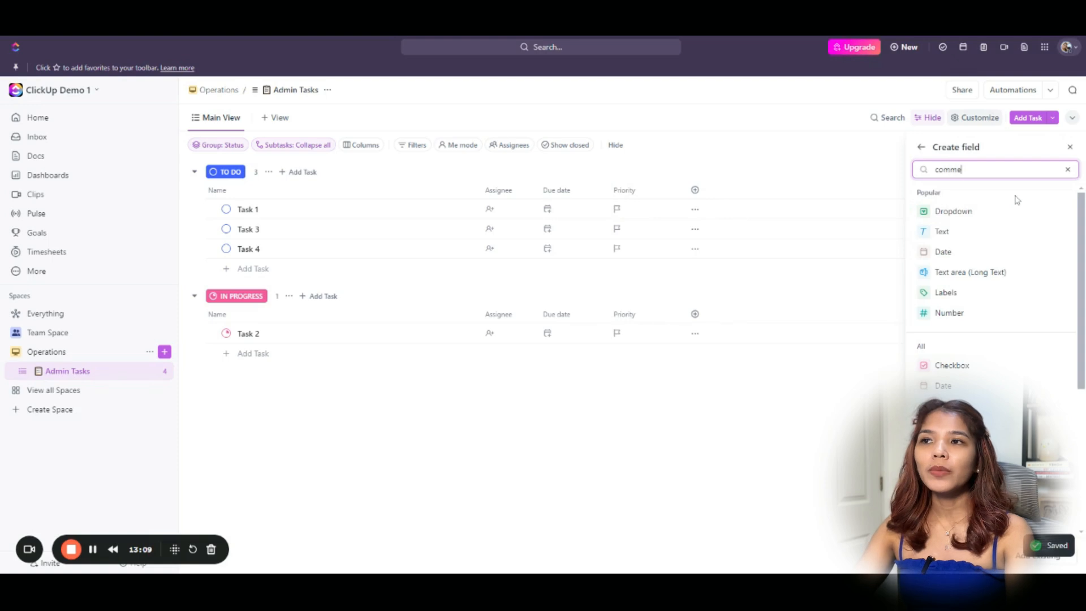
click(1000, 232)
click(786, 419)
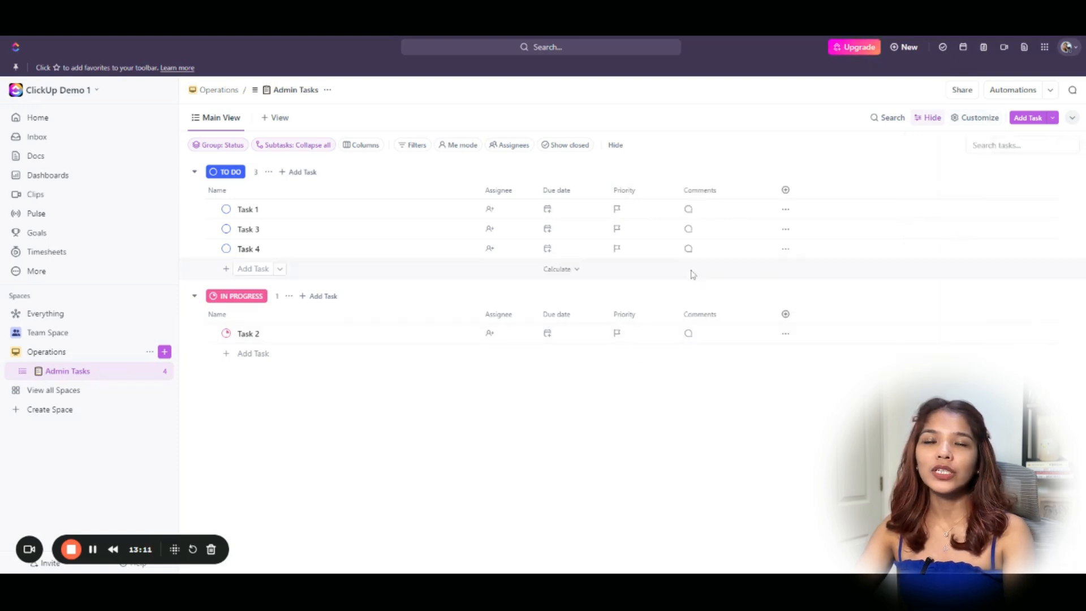
Post the comment 'commen' on Task 1.
click(699, 217)
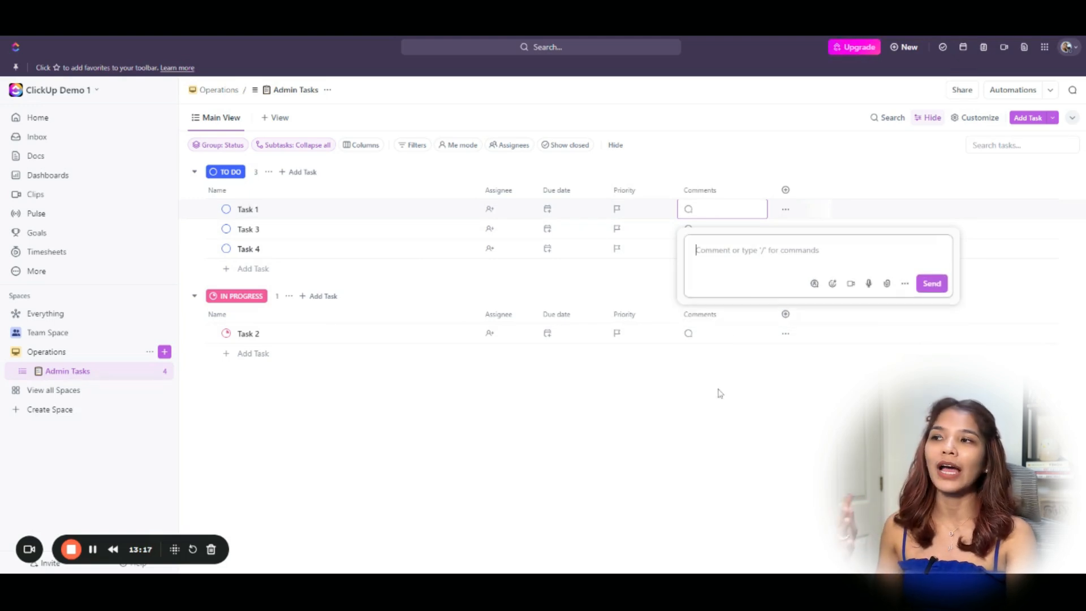
click(730, 436)
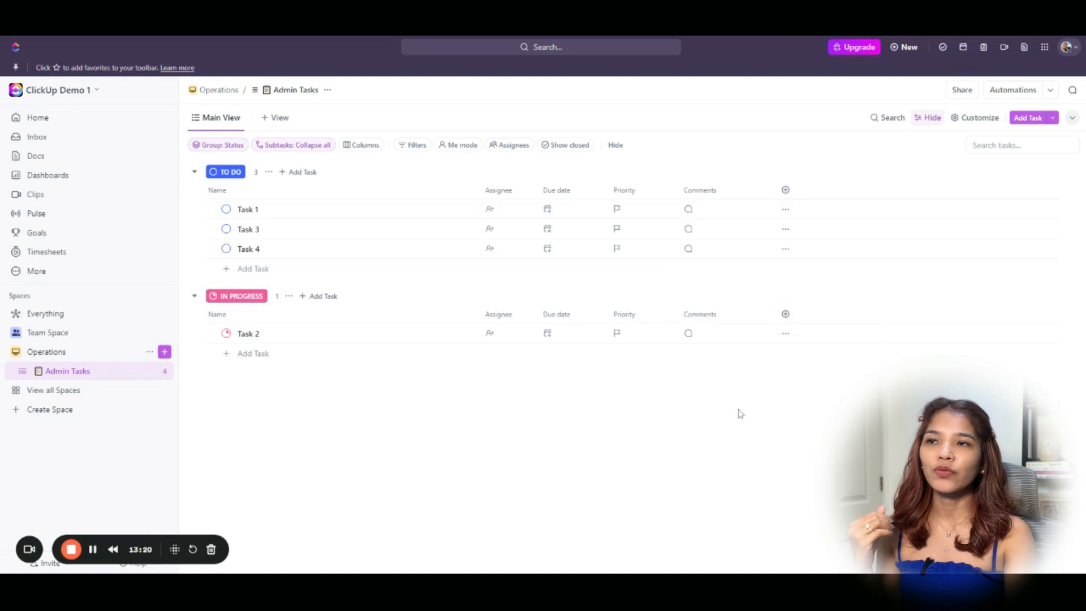
click(710, 214)
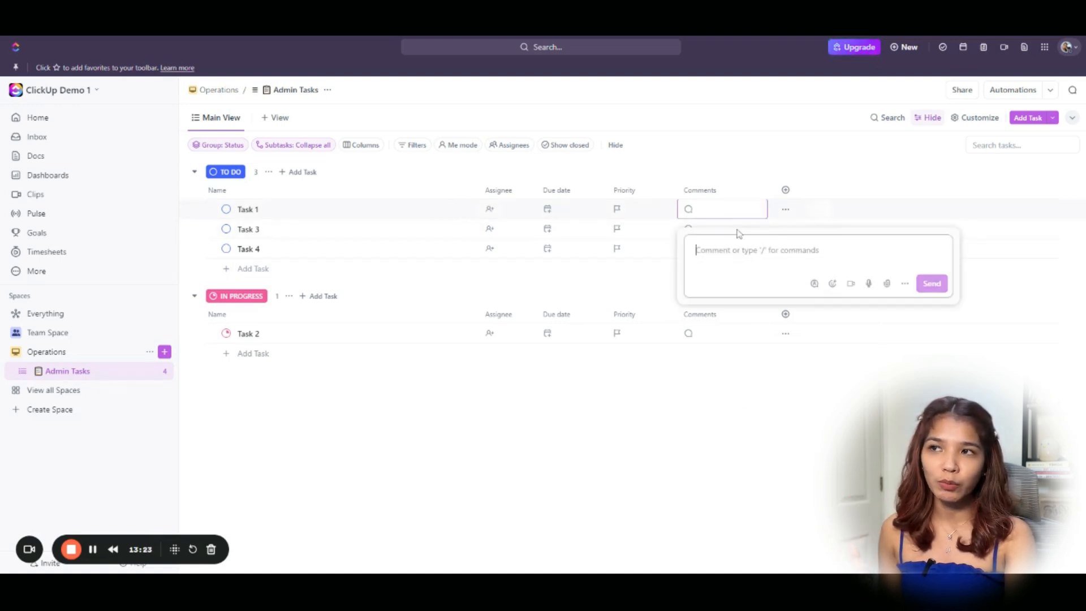
text(comment)
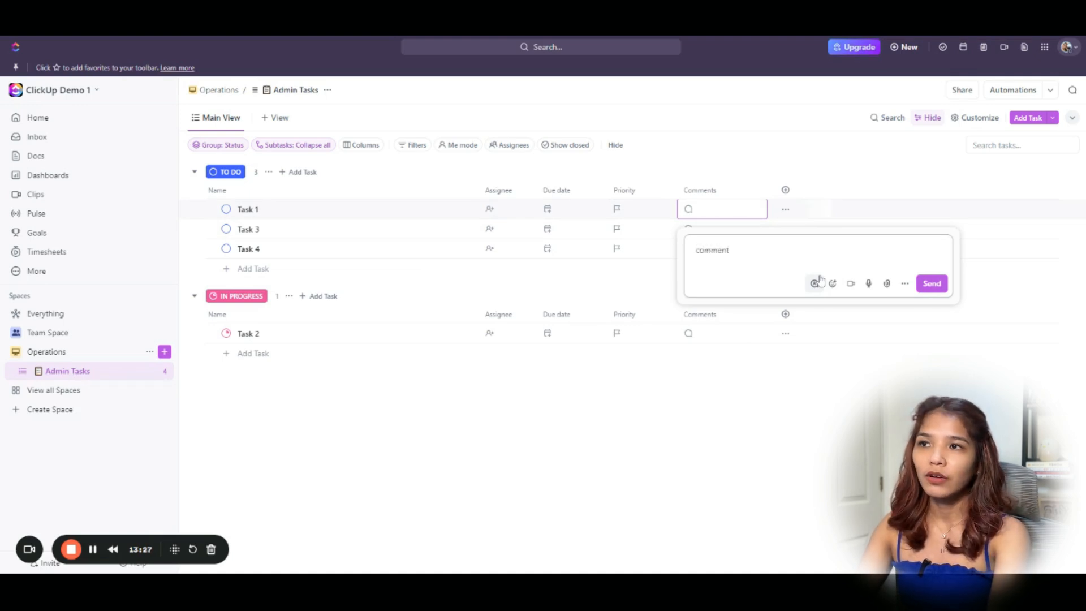
key(Return)
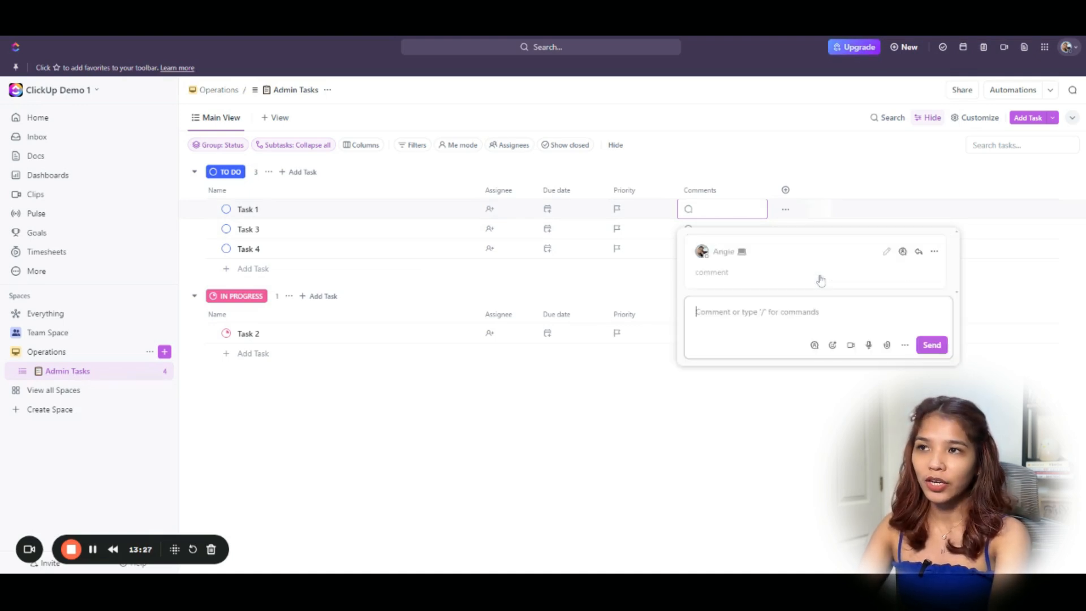
click(708, 408)
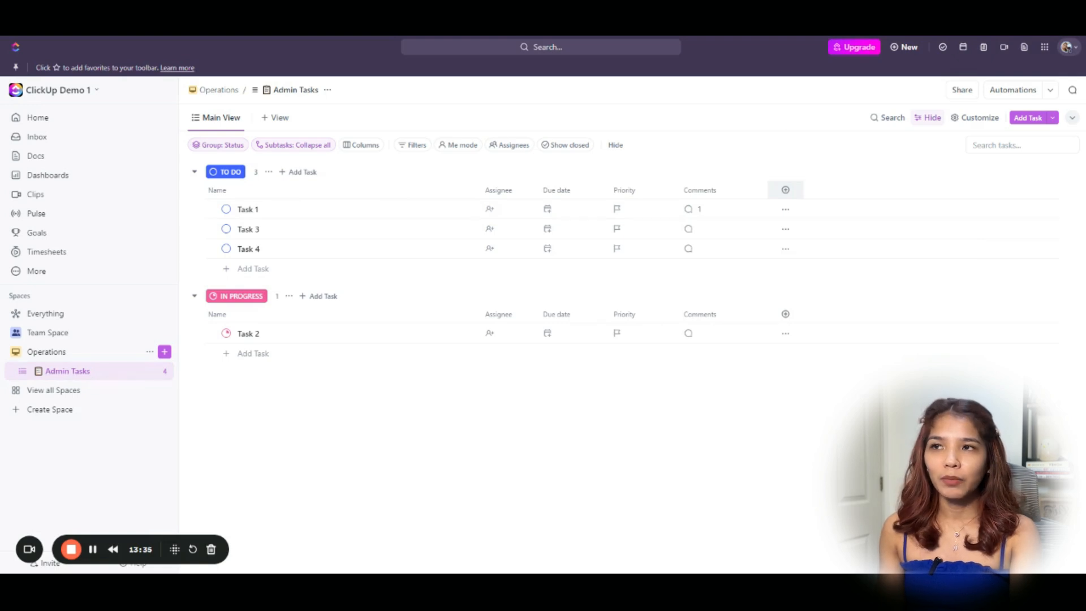
click(785, 190)
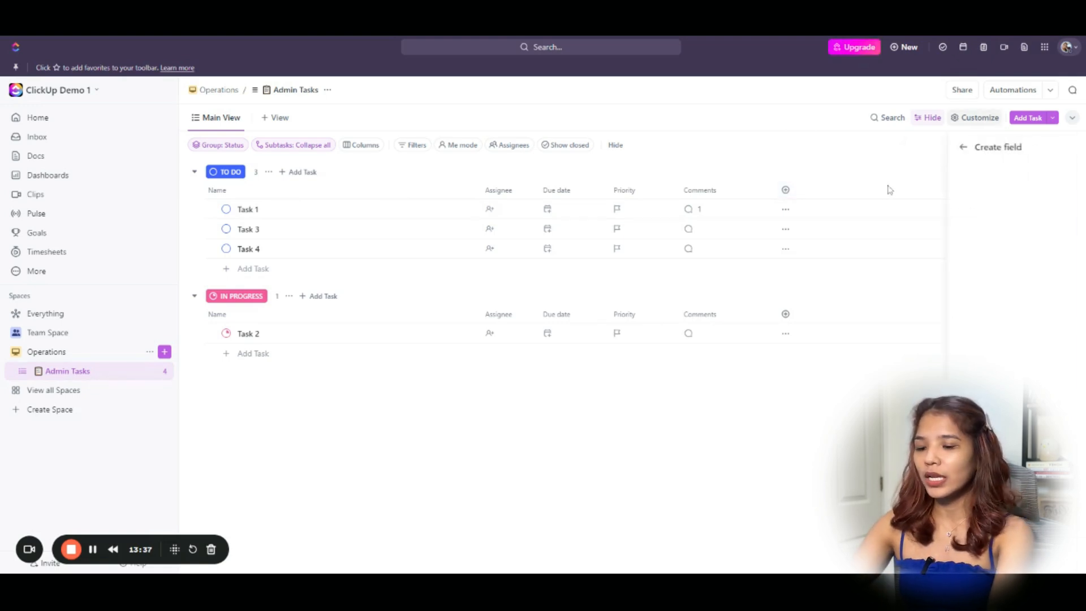
Add a Latest comment column, then hide it again.
text(lates)
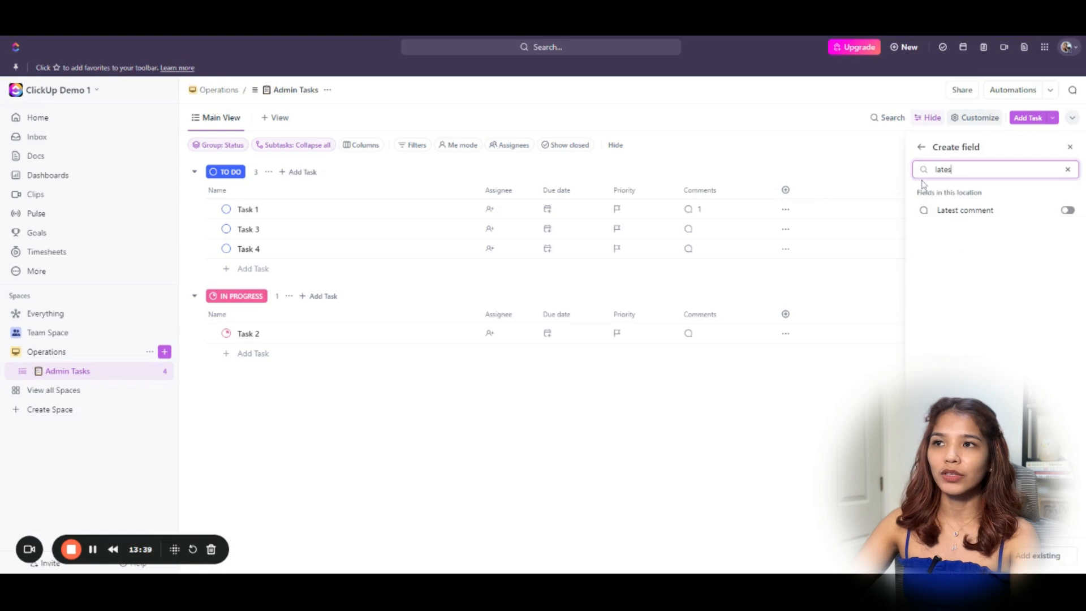
click(722, 431)
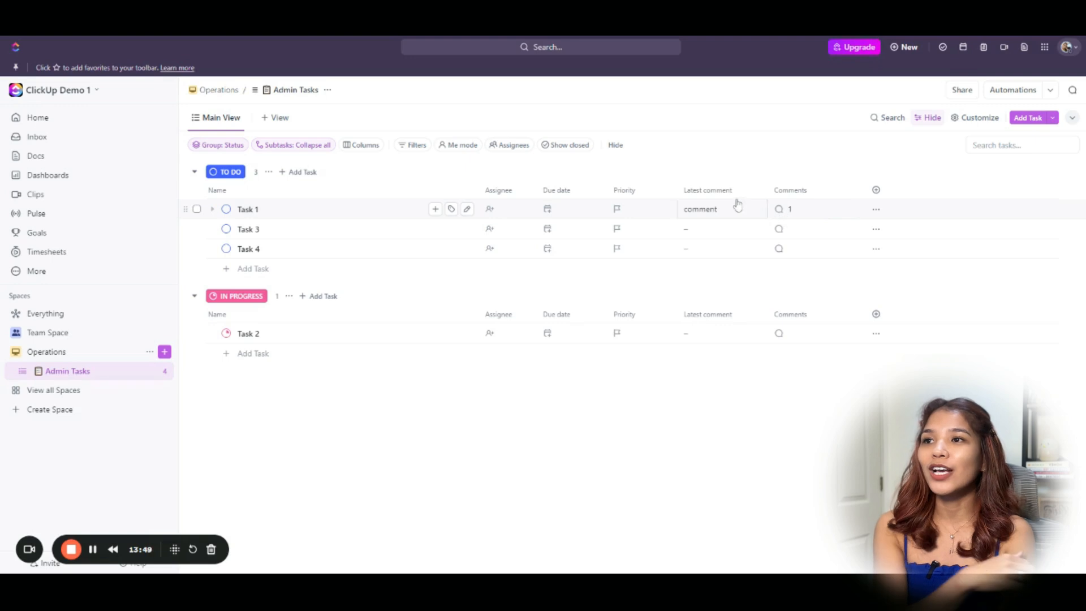
click(712, 196)
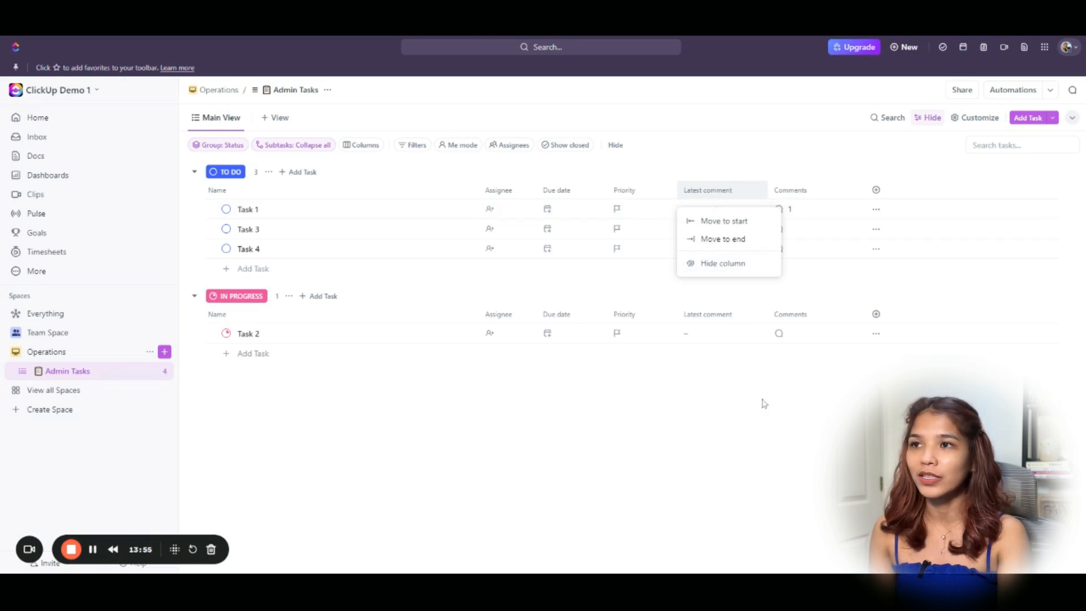
click(729, 264)
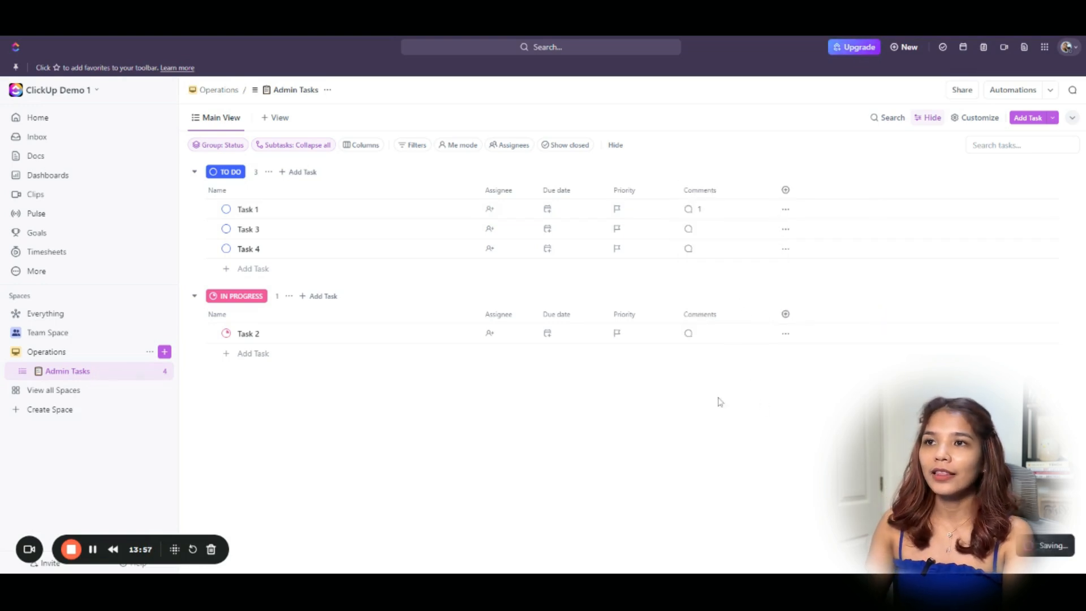
Add a Date updated column and move it right after Comments.
click(785, 190)
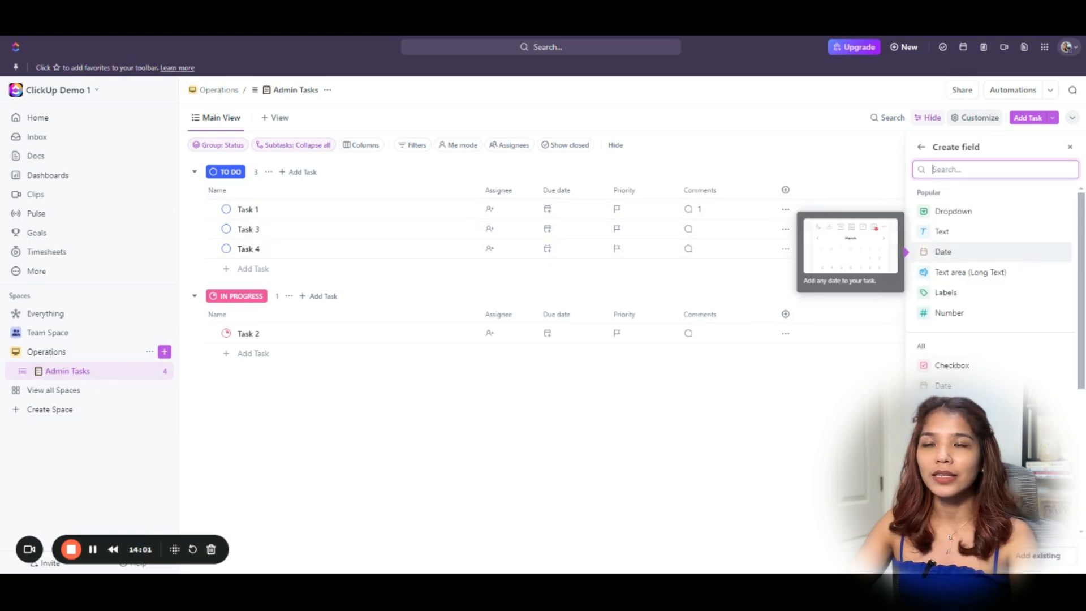
text(upda)
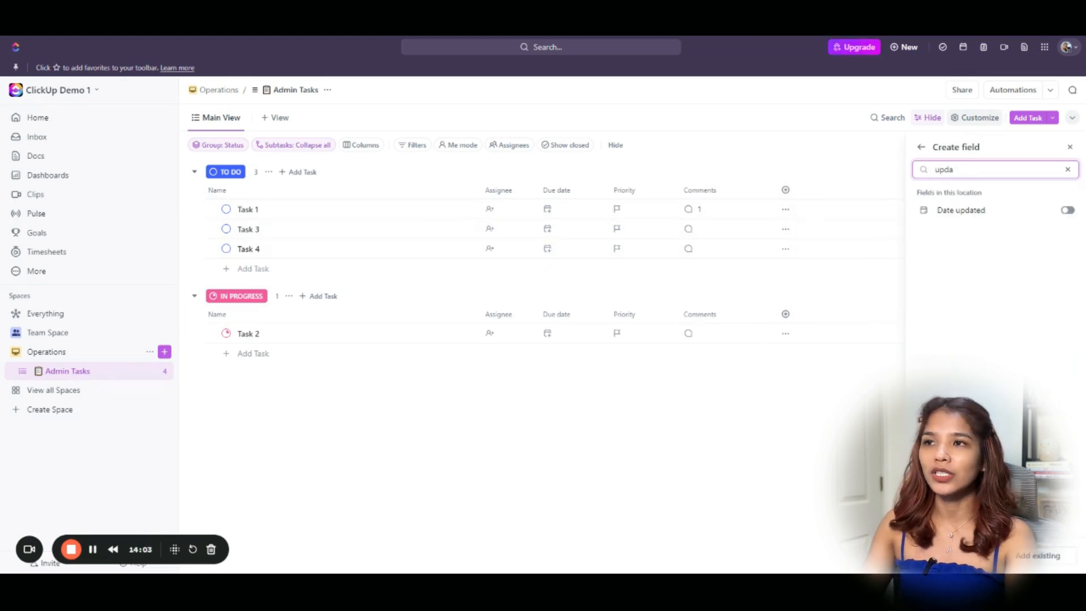
click(1067, 210)
key(Escape)
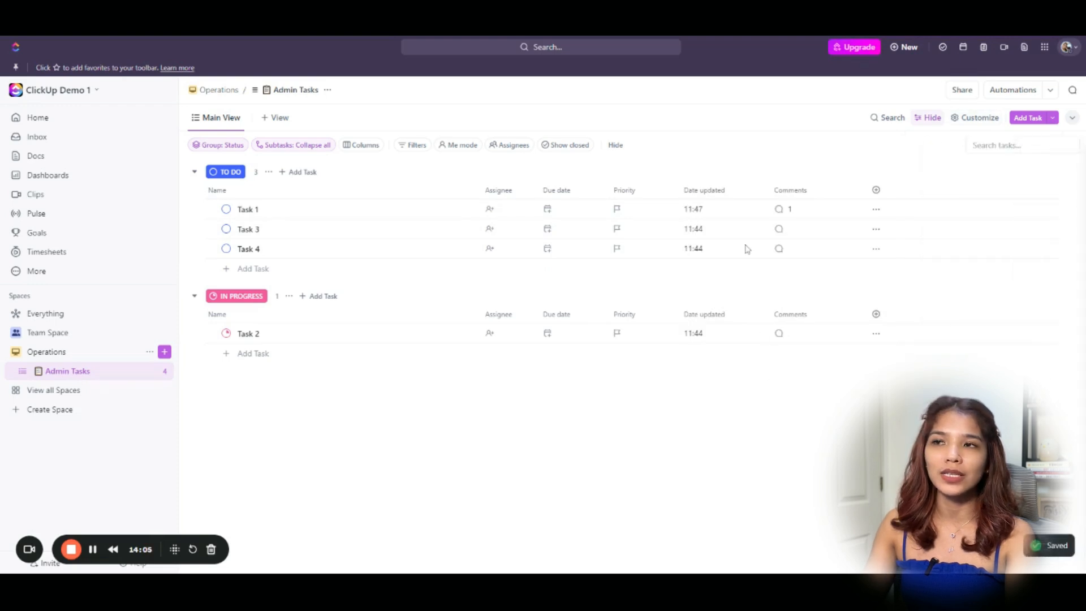
drag(704, 190, 750, 190)
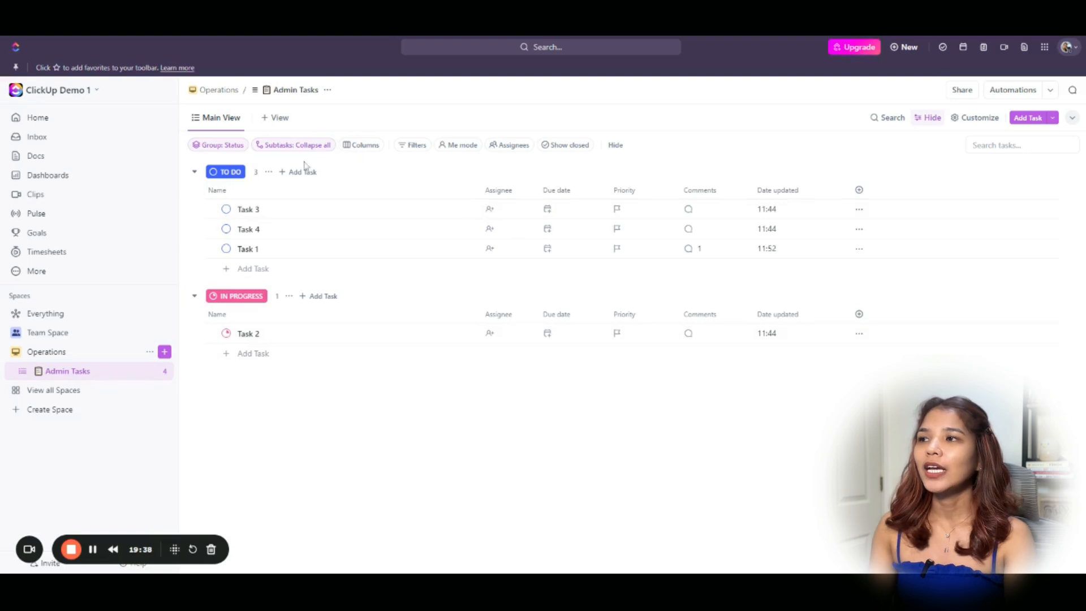
Duplicate Main View as a List view and rename the copy to Completed.
click(227, 123)
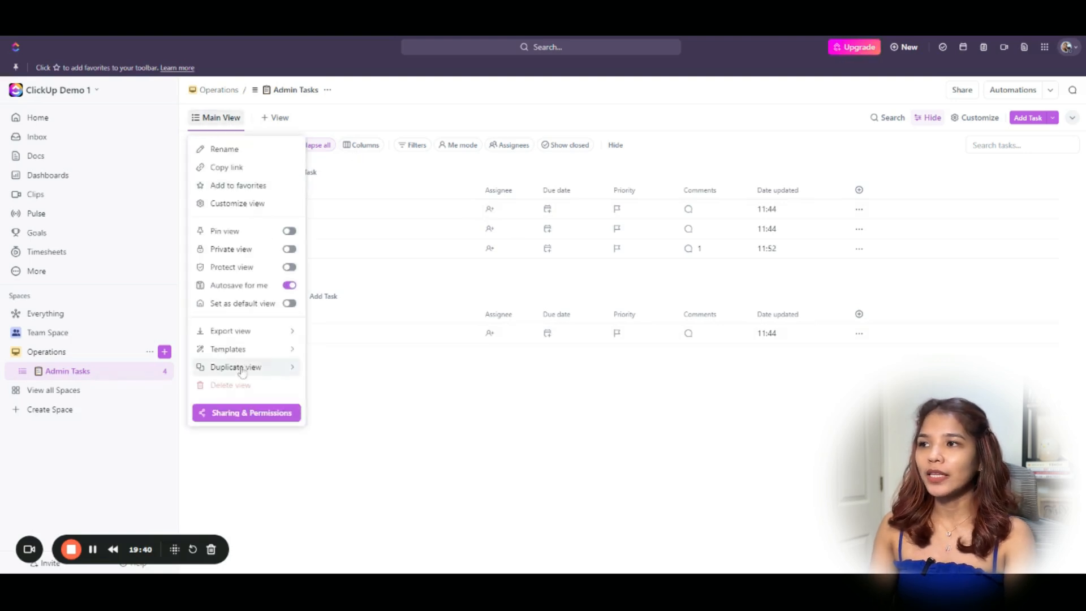
mouse_move(242, 371)
click(319, 379)
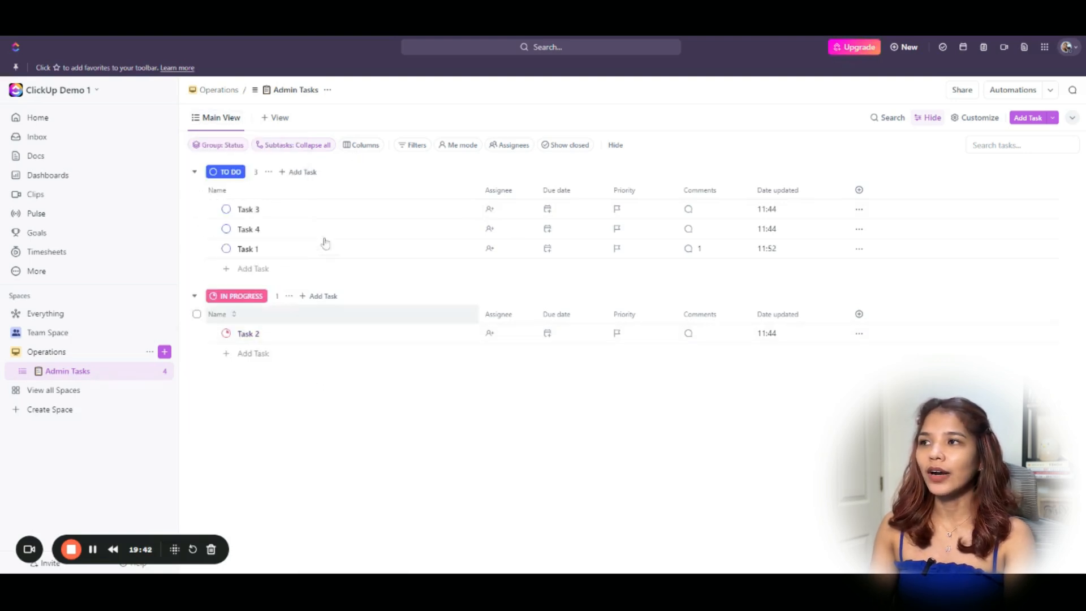
click(296, 120)
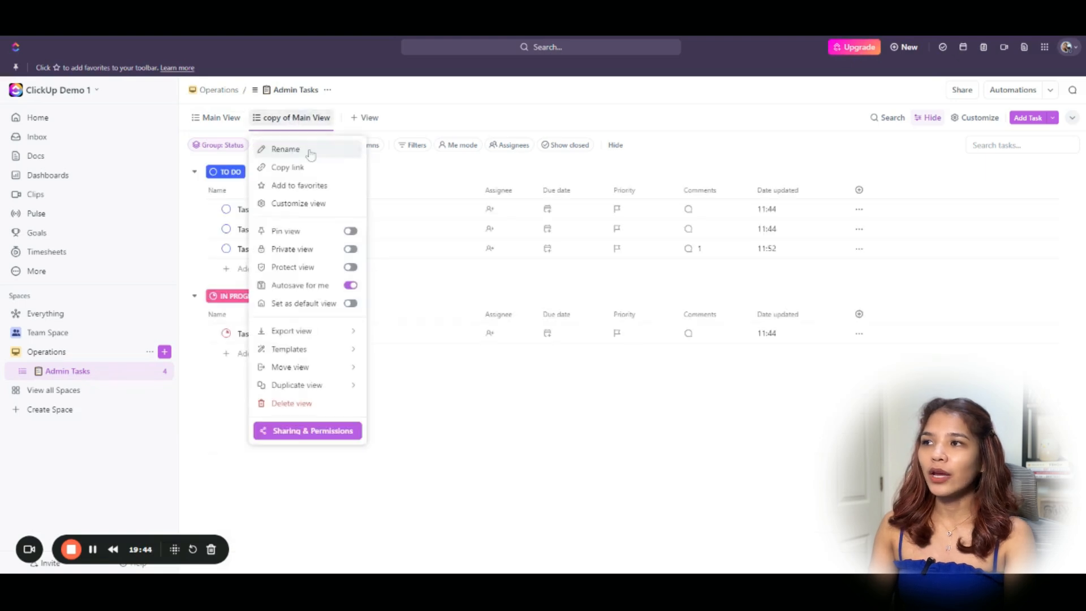
click(311, 154)
key(ctrl+a)
text(Completed)
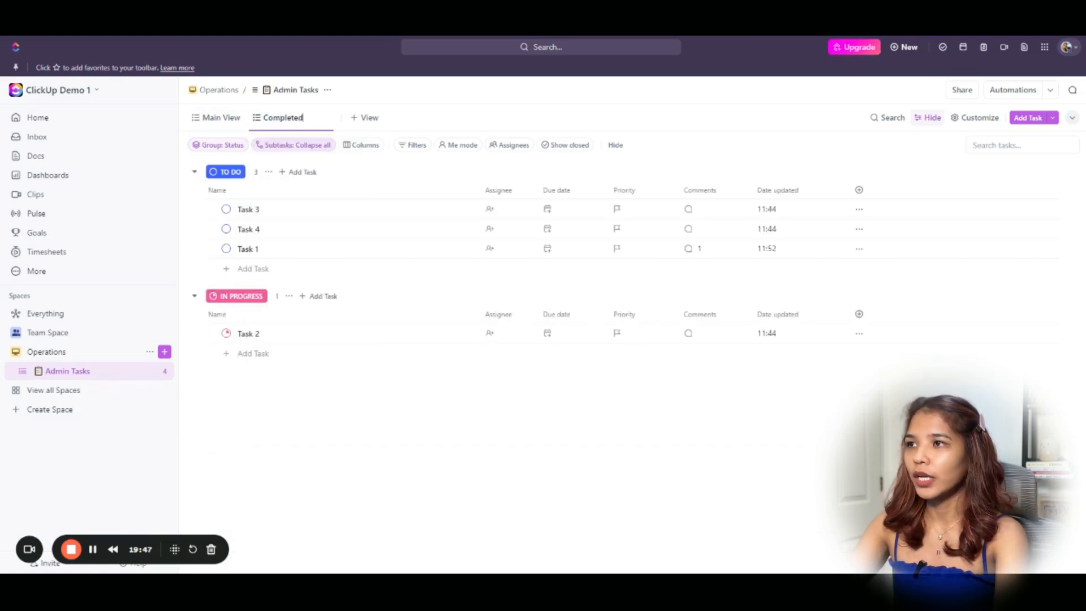
key(Return)
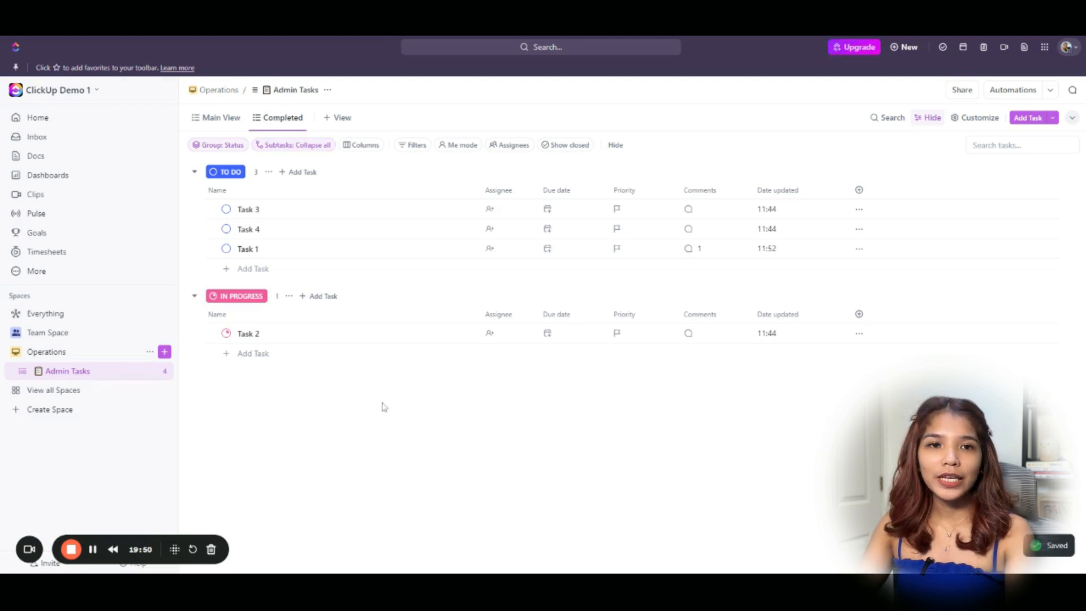
Add a Date closed column after Comments and hide the Date updated column.
click(859, 189)
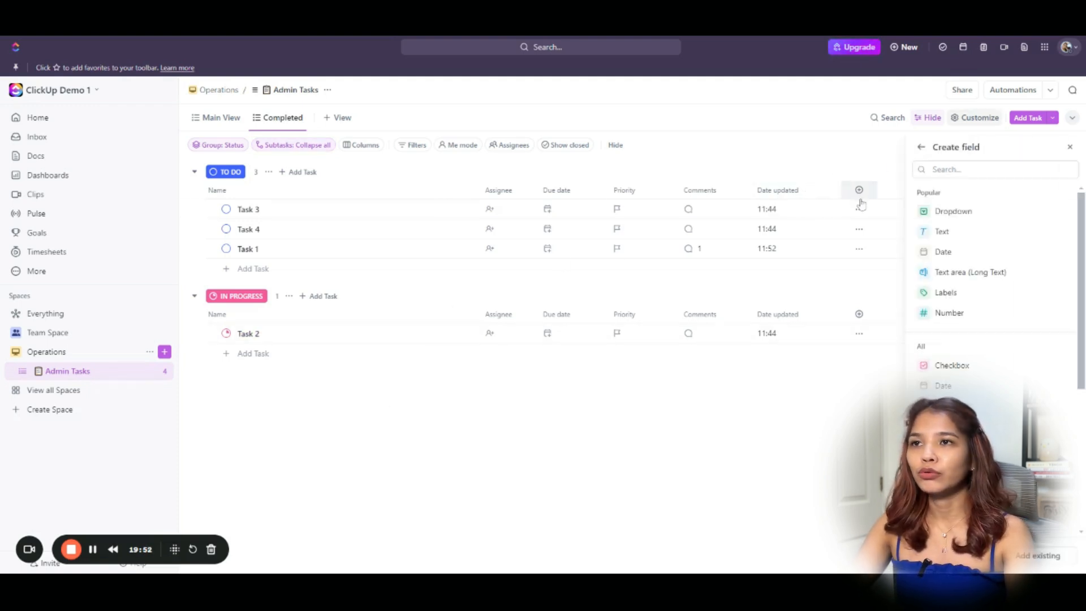
text(clos)
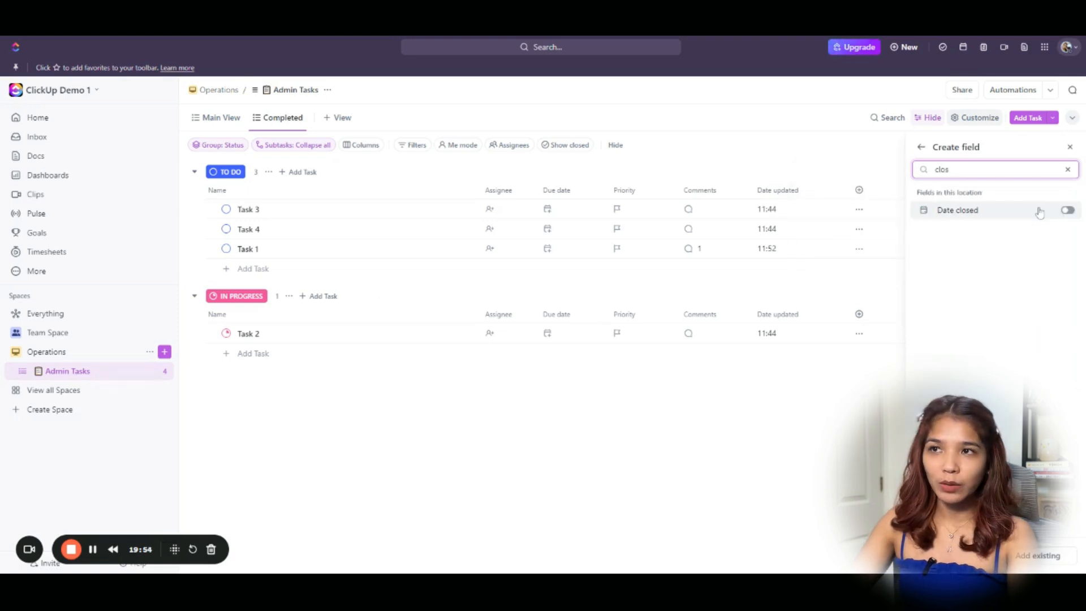
click(1068, 210)
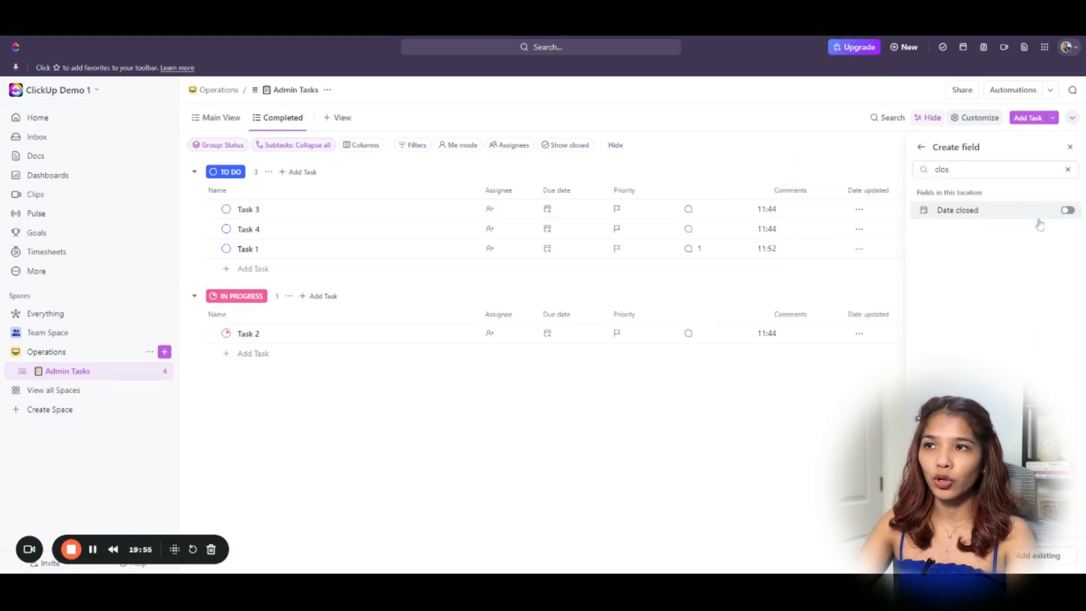
click(709, 456)
drag(702, 191, 808, 206)
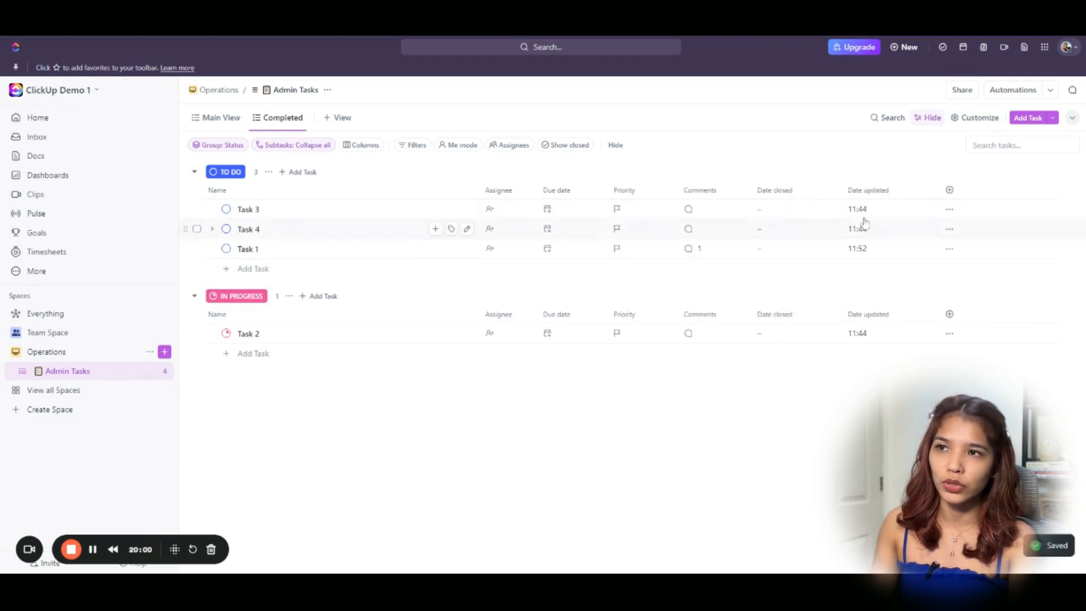
click(860, 193)
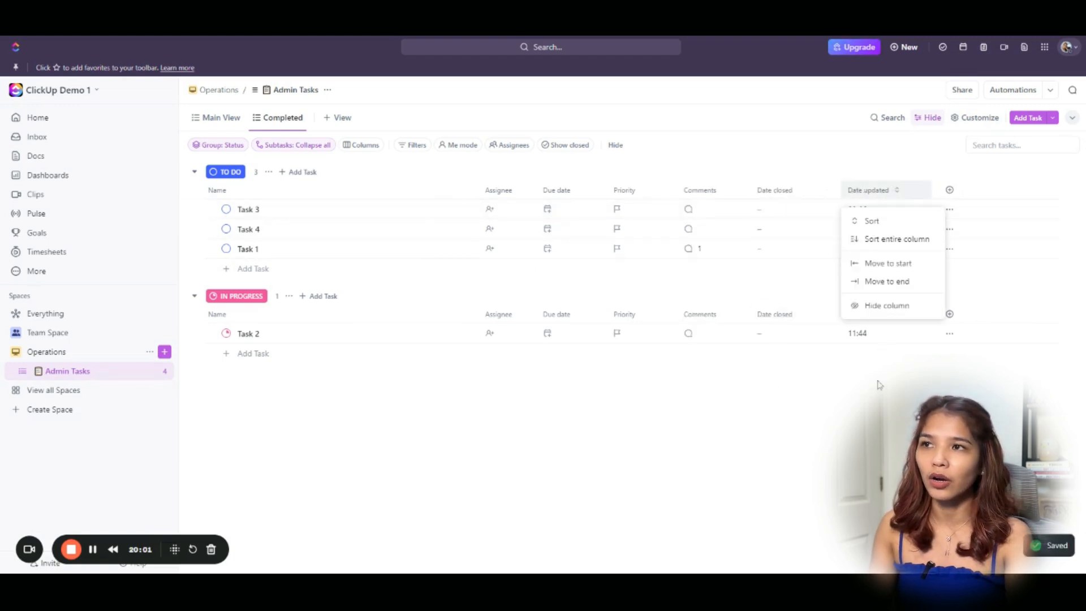
click(887, 305)
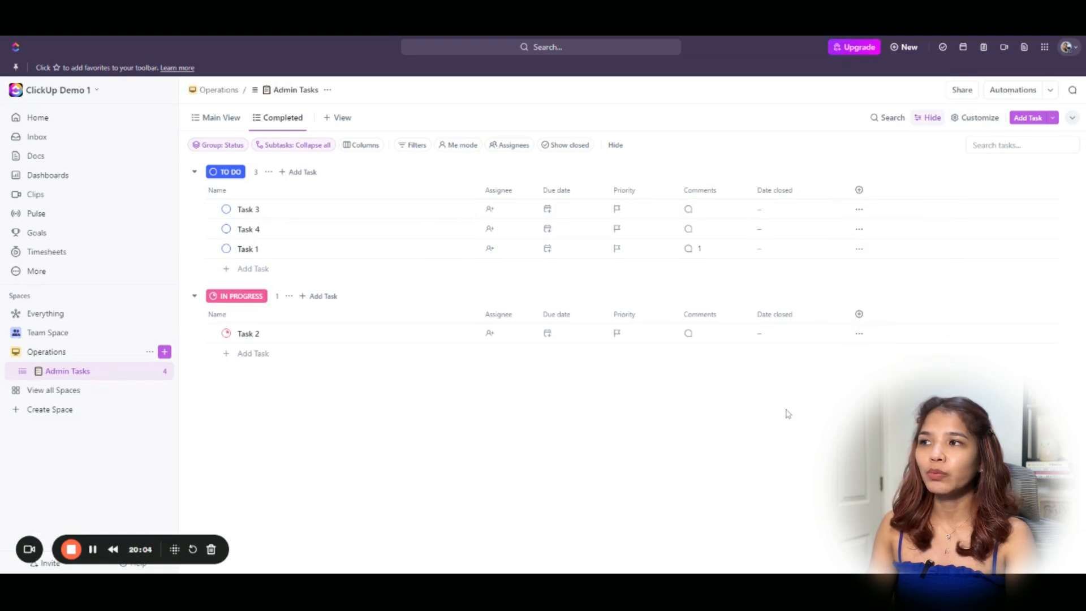
Remove status grouping and filter the Completed view to Status is closed.
click(230, 146)
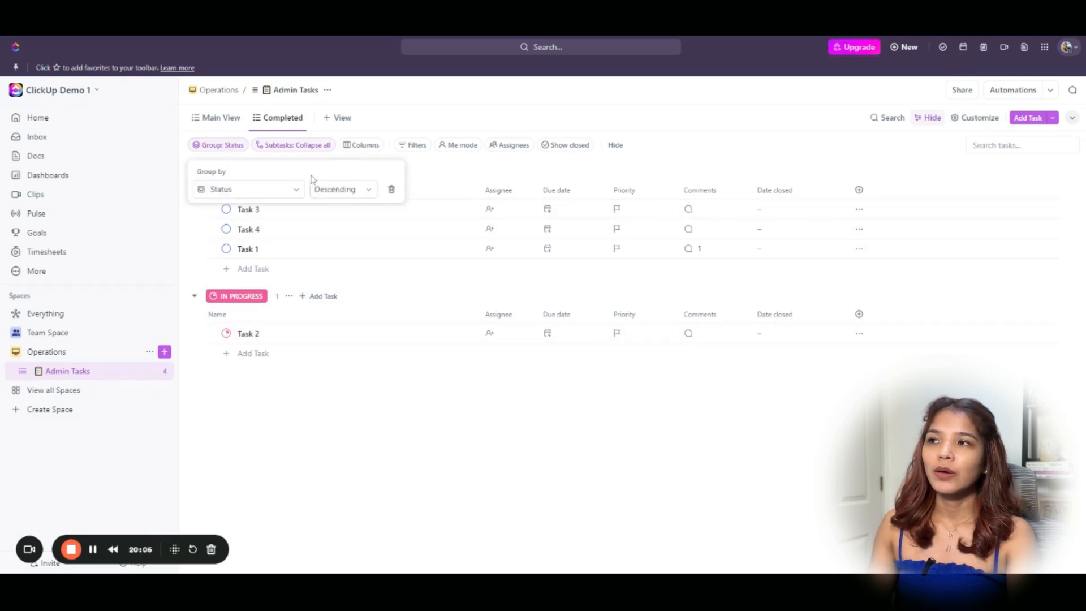
click(390, 189)
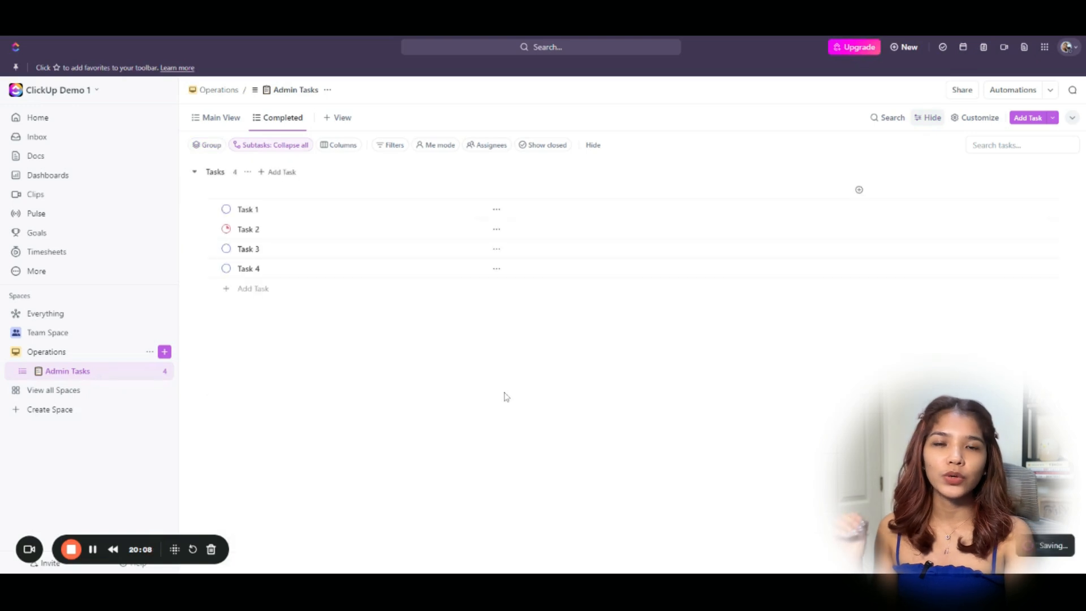
click(380, 146)
click(416, 256)
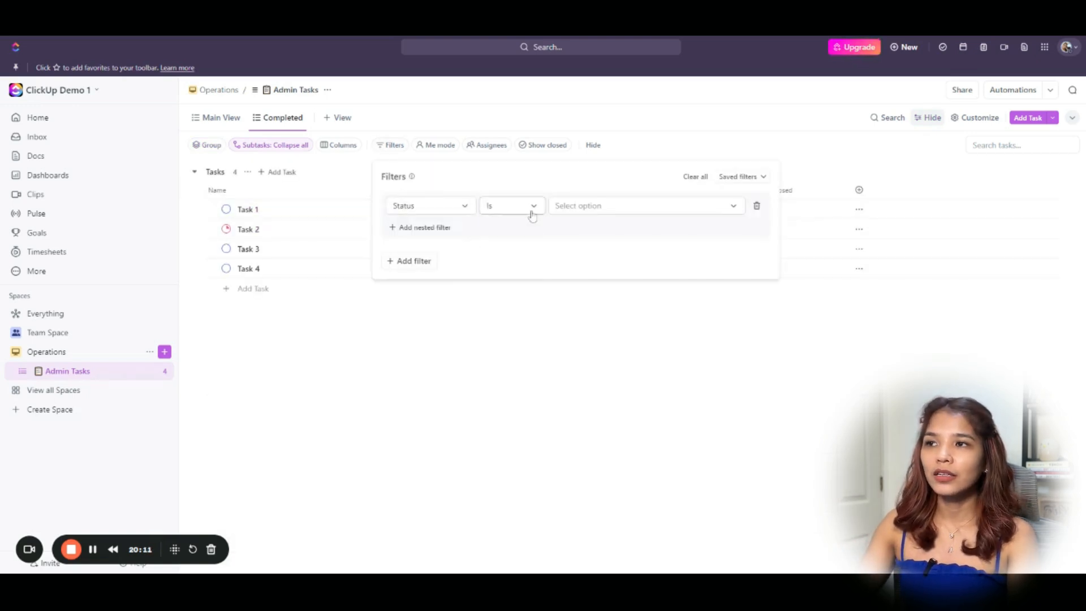
click(587, 208)
click(580, 312)
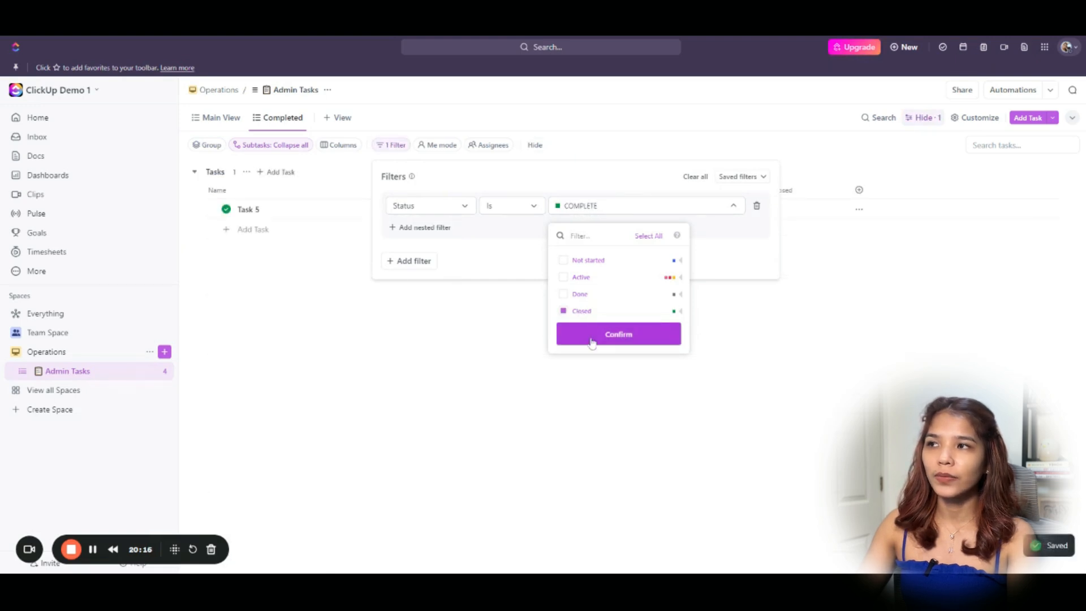
click(602, 346)
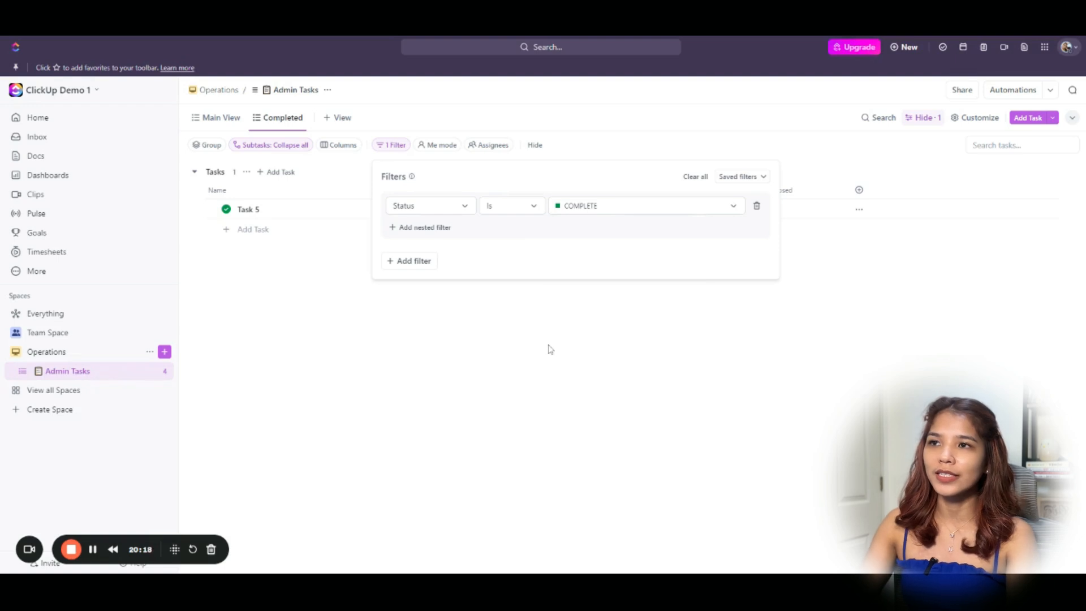
click(550, 347)
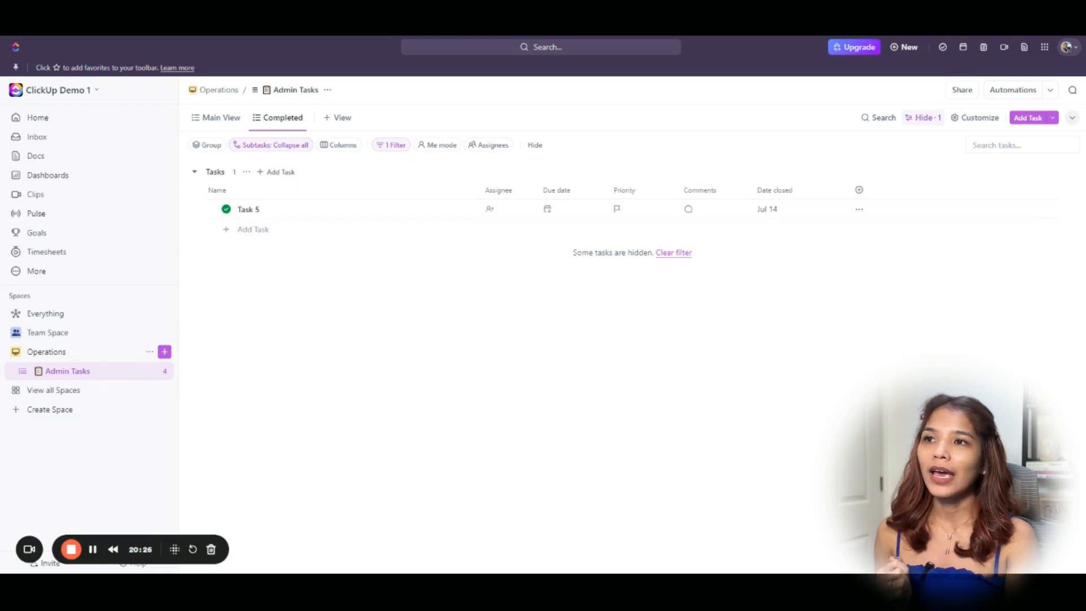
Sort the Completed view by Date closed, reversing the sort direction.
click(801, 191)
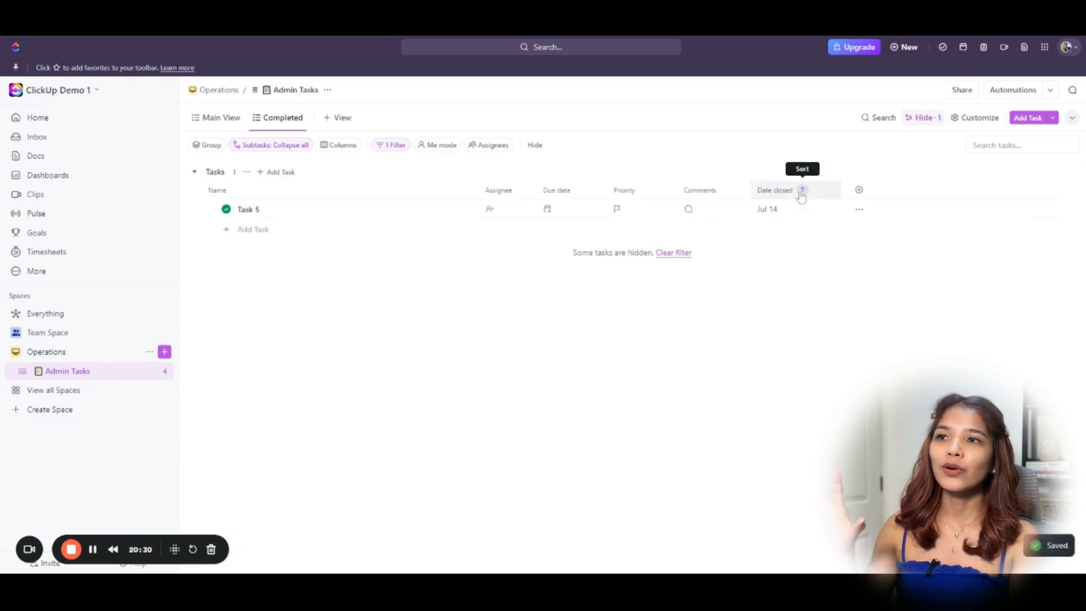
click(801, 194)
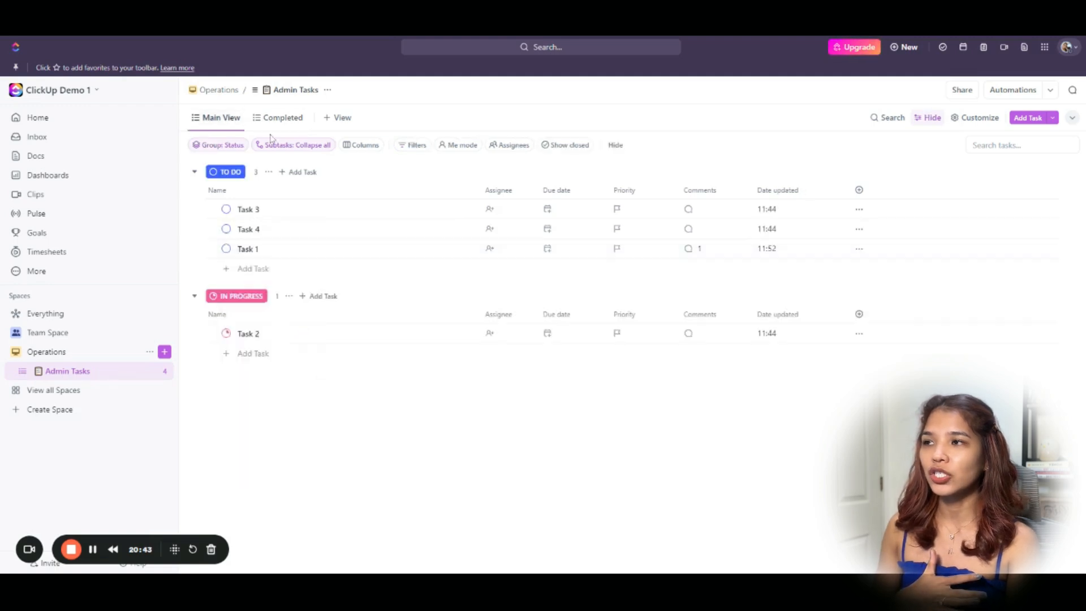
click(278, 118)
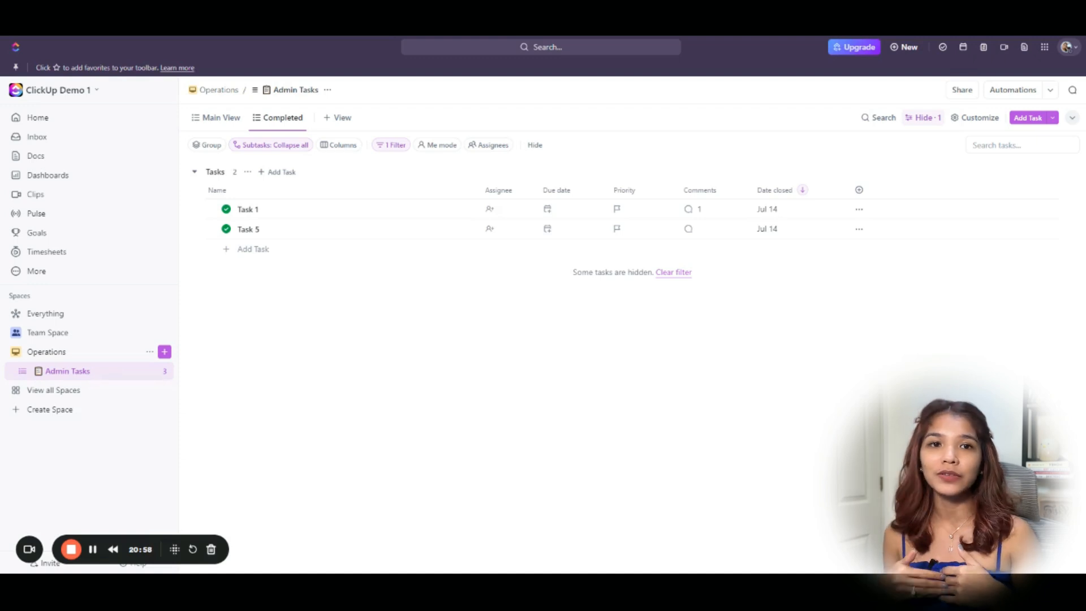
click(164, 372)
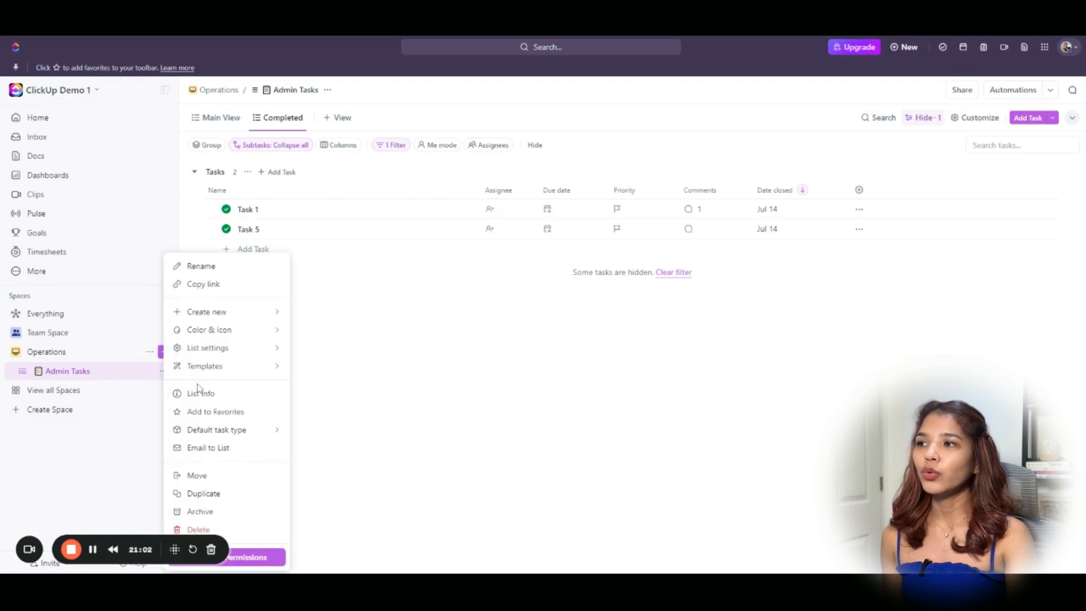
Create a new list named 'My Tasks' in the Operations space.
click(164, 351)
click(196, 375)
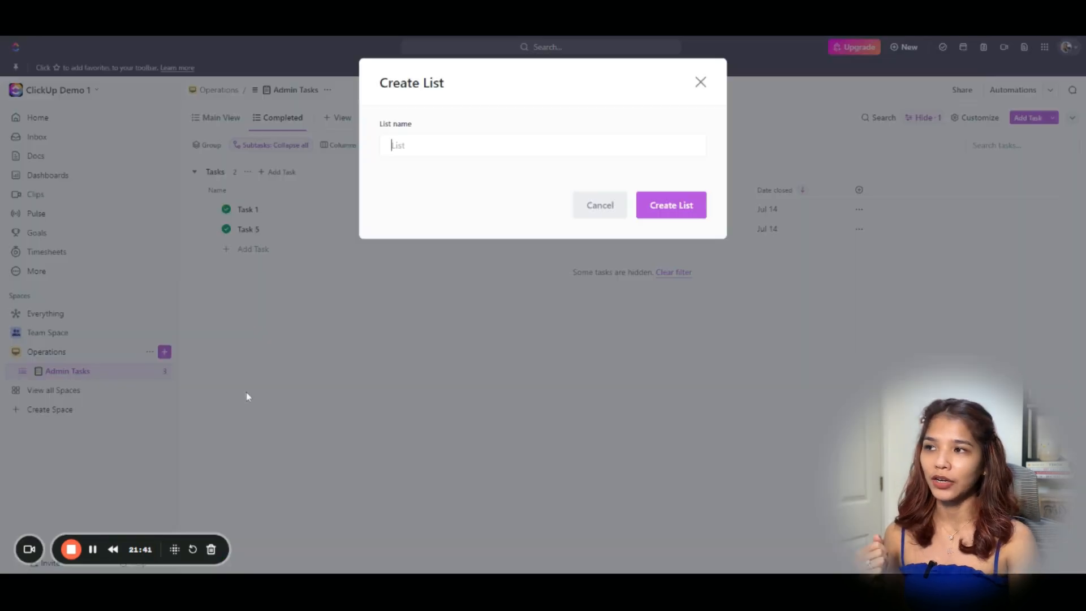
text(My Tasks)
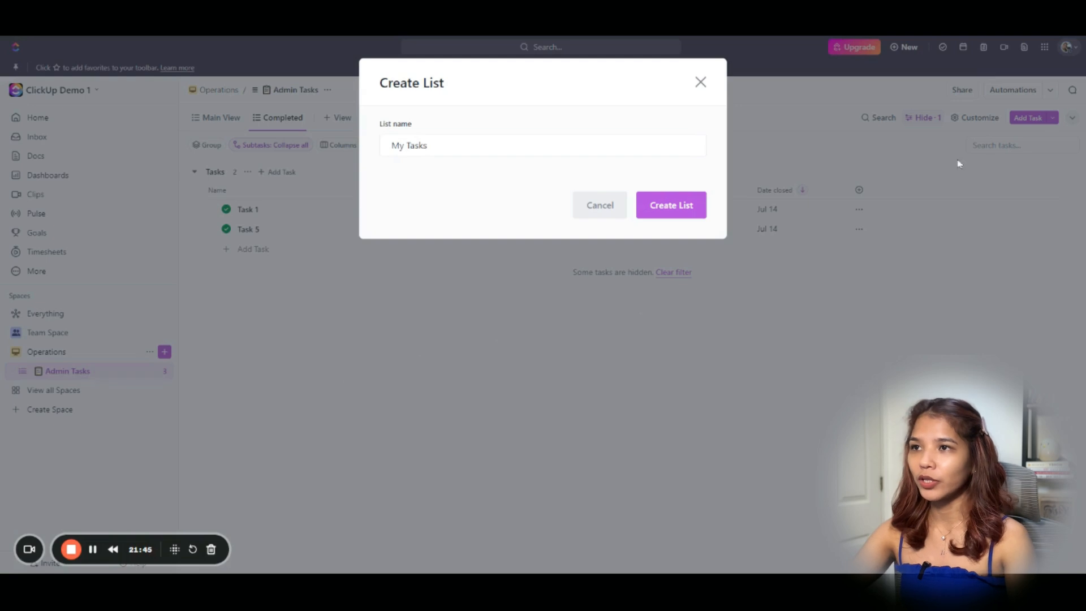
click(691, 211)
Open the new My Tasks list and close its Customize panel.
click(56, 393)
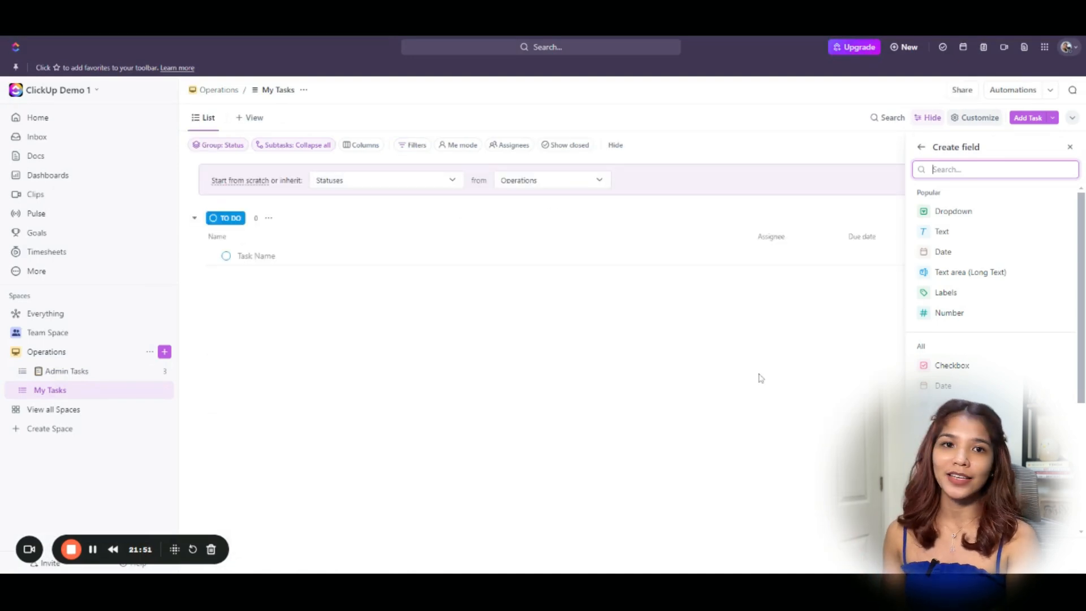
click(921, 146)
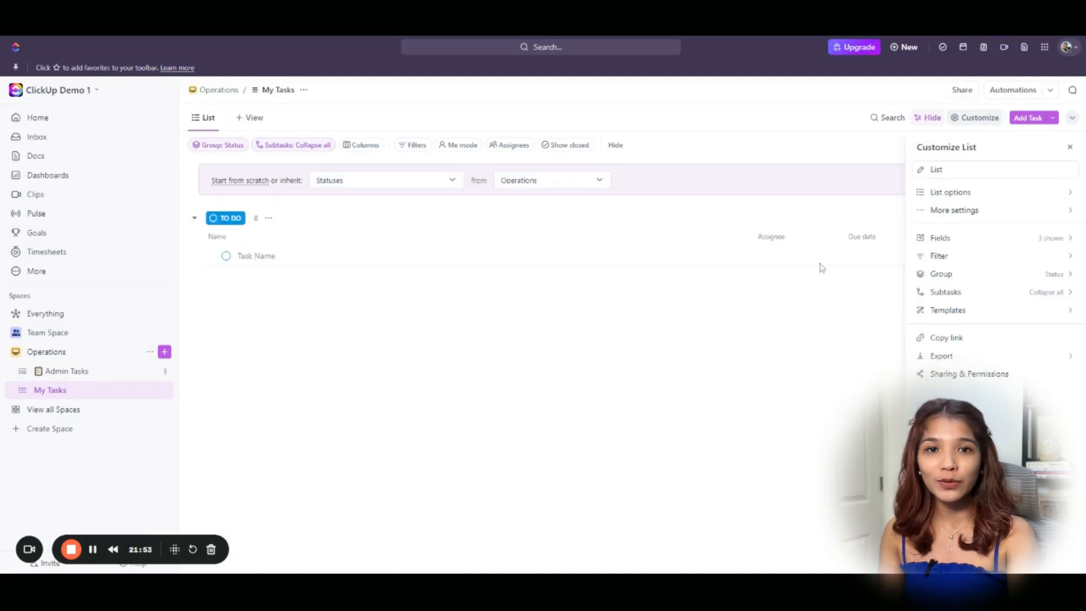
click(779, 383)
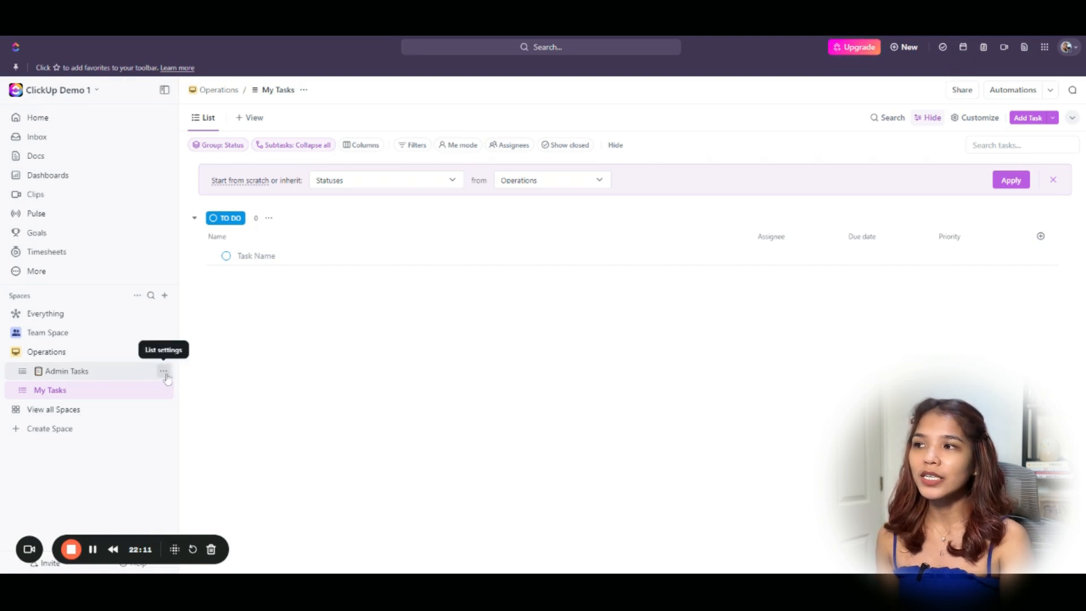
Save Admin Tasks as template 'Standard Template', excluding tasks but keeping automations and views.
click(163, 371)
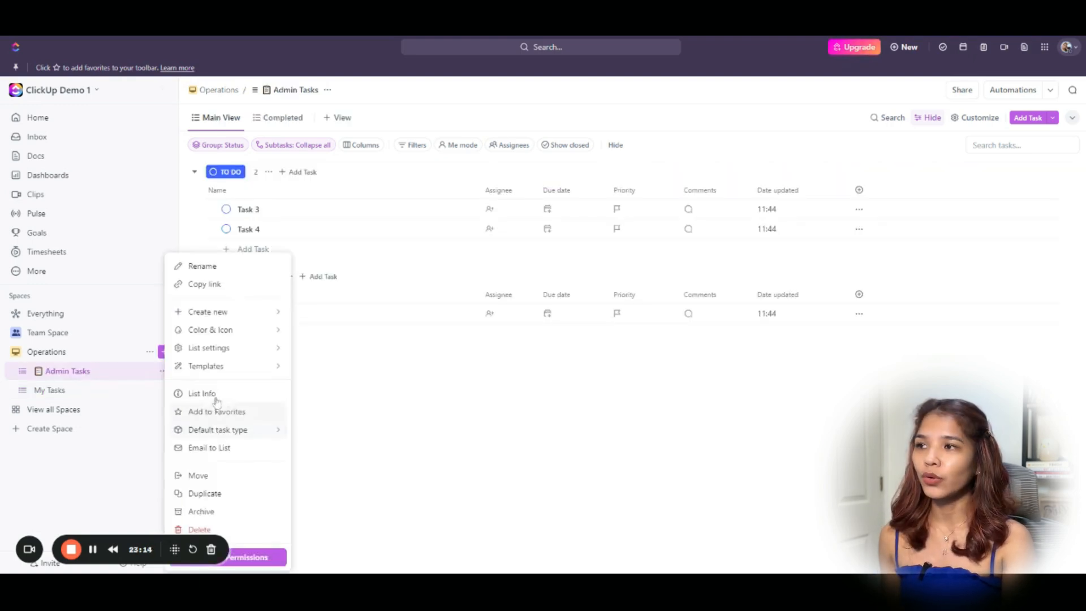
mouse_move(227, 372)
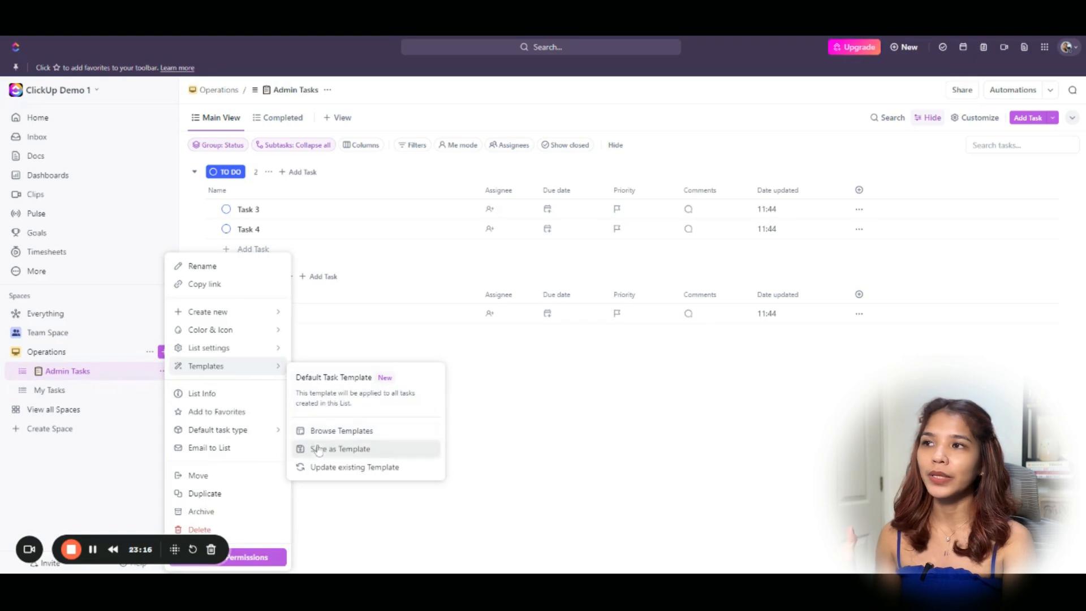
click(384, 454)
text(Standard Template)
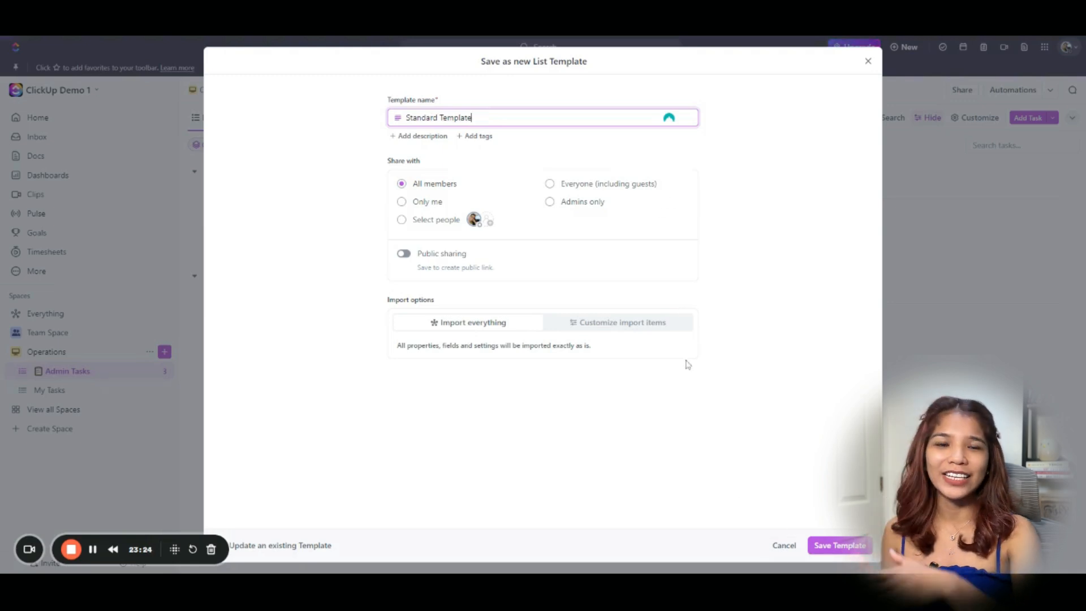
click(630, 327)
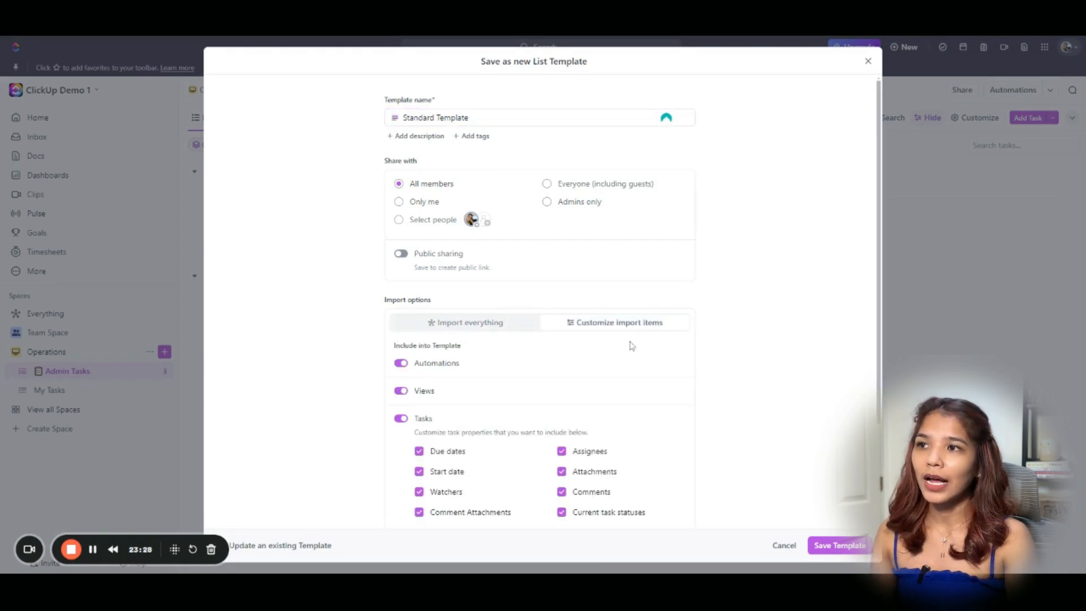
click(400, 419)
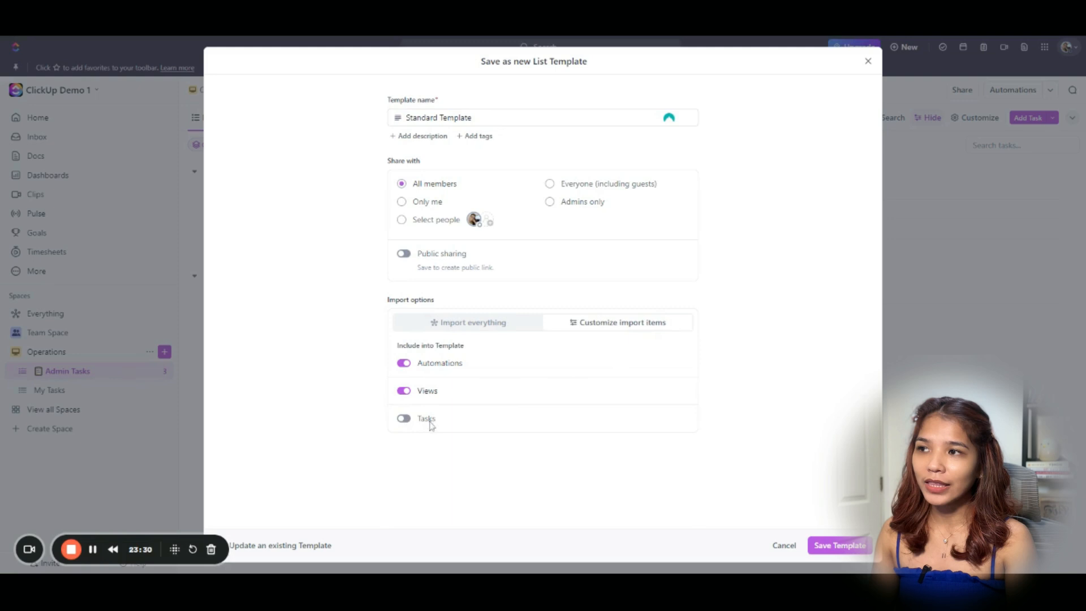
click(839, 549)
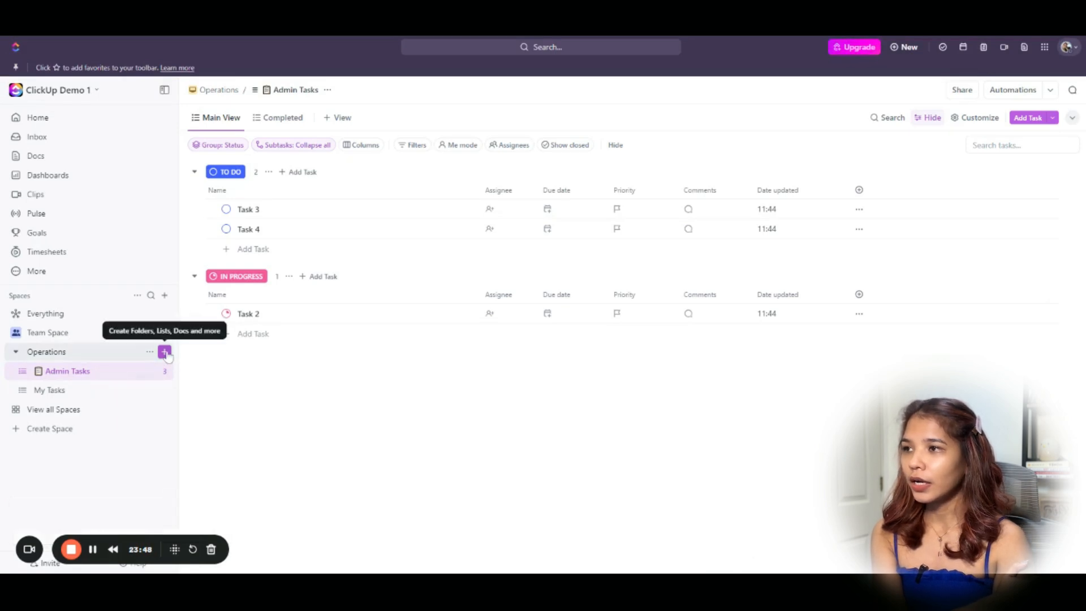
Start a new Operations list from the Standard Template.
click(165, 352)
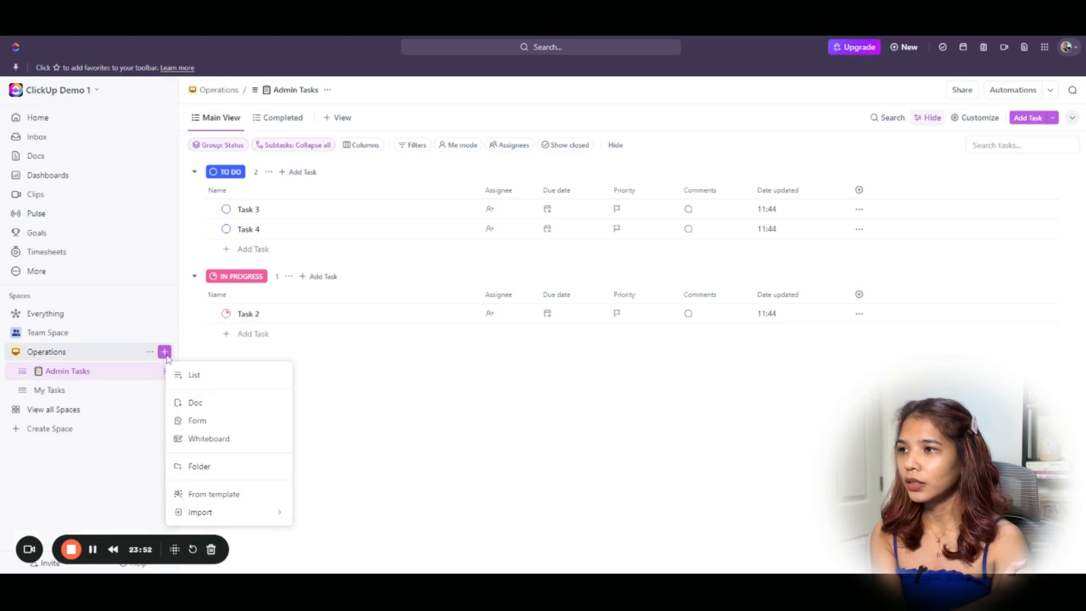
click(468, 405)
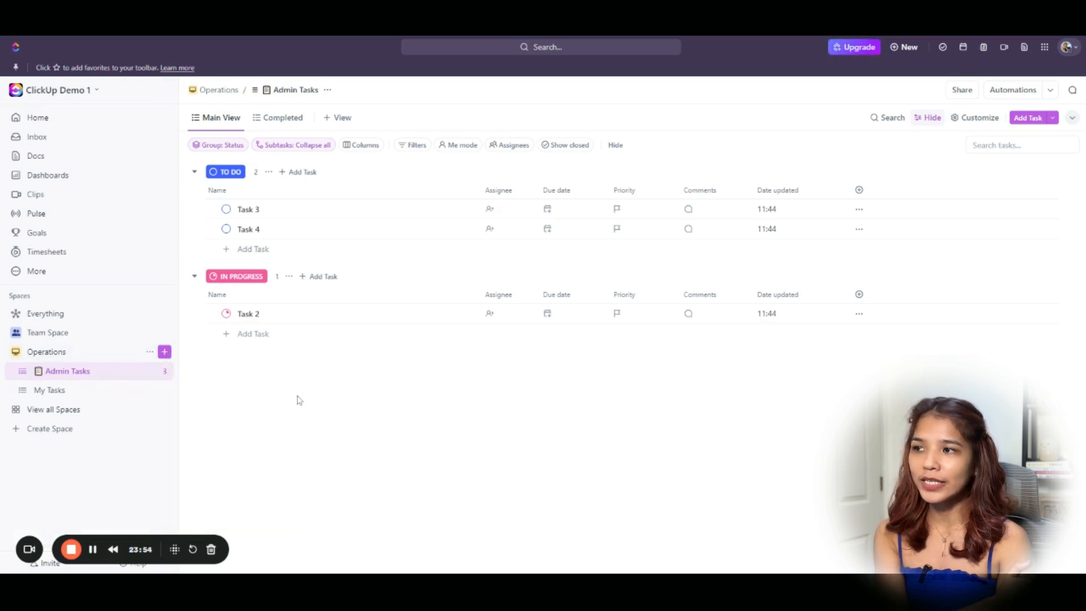
click(165, 352)
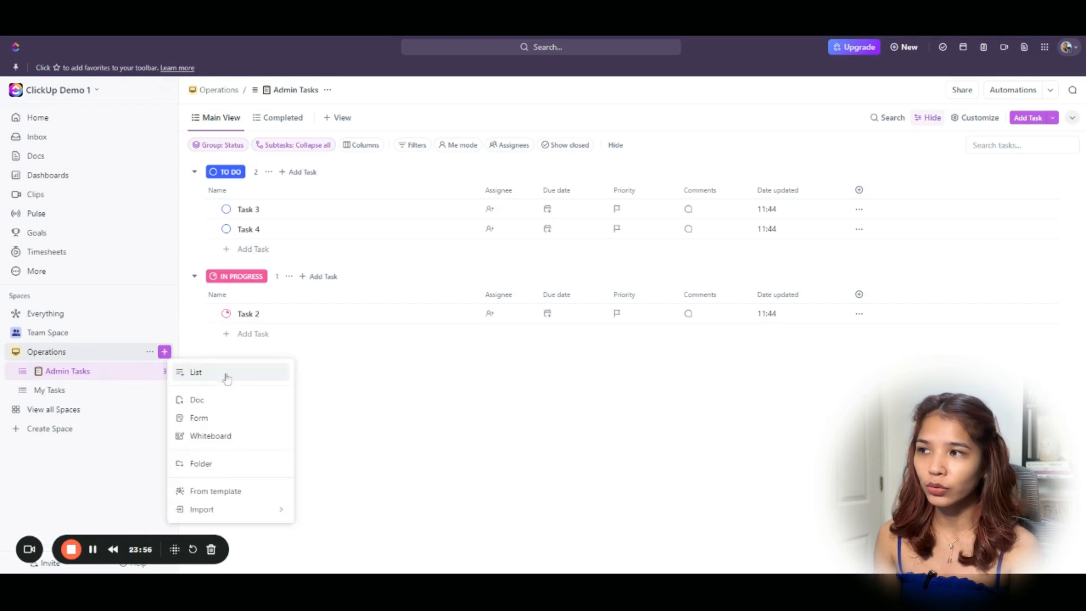
click(203, 491)
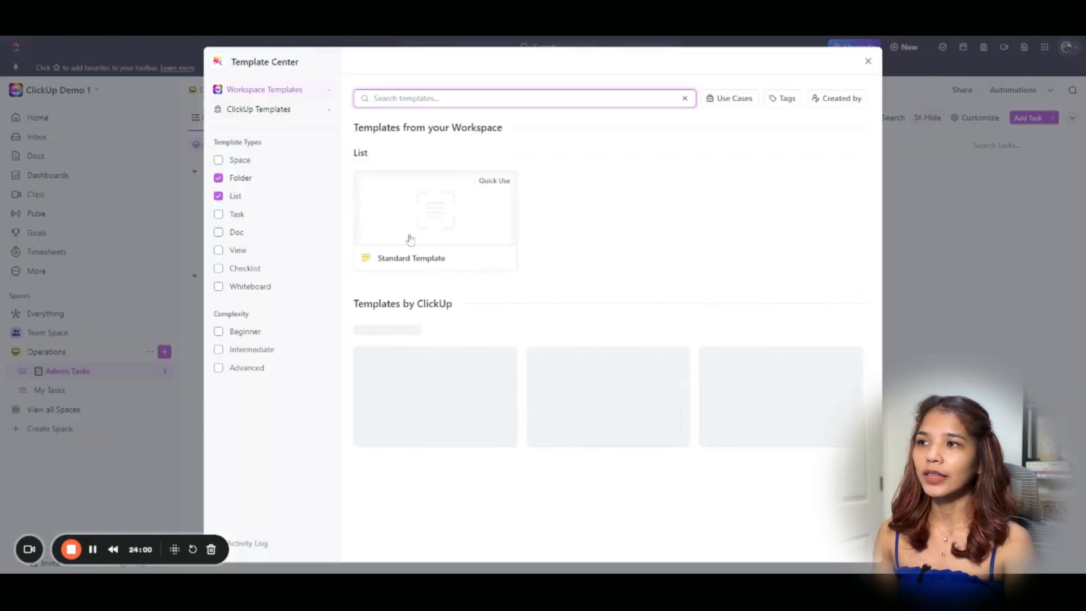
click(446, 228)
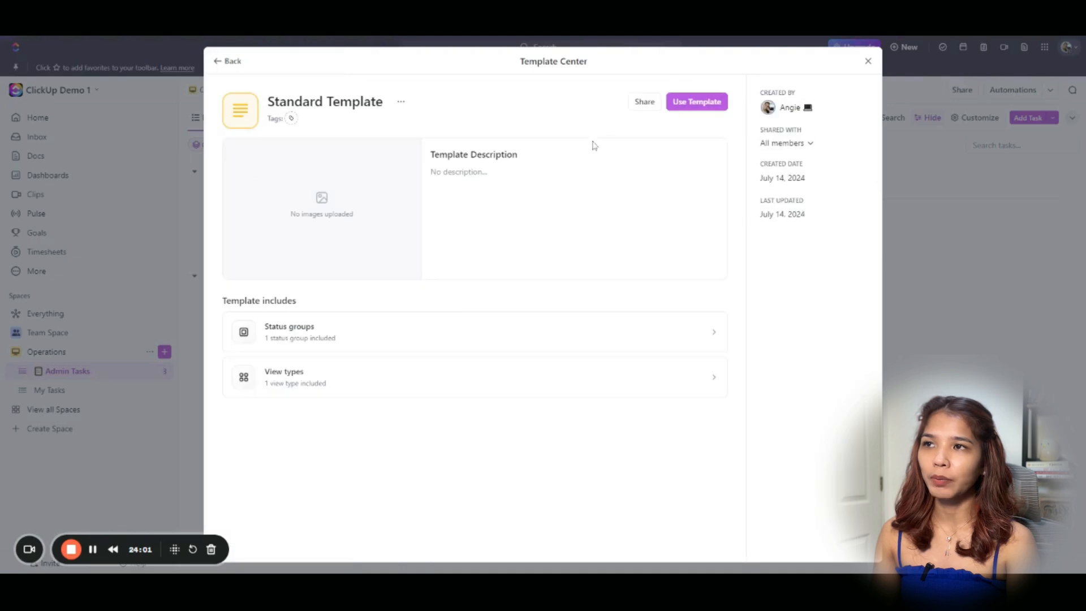
click(712, 100)
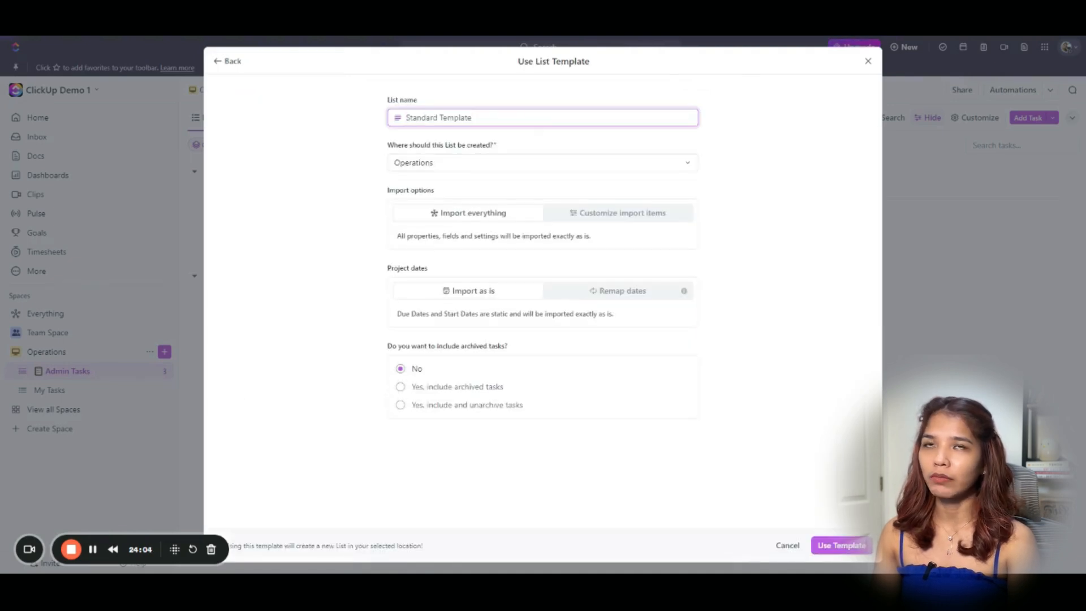
Name the template-based list 'My Tasks' with a pasted emoji in front, then open it.
key(ctrl+a)
text(My Tasks)
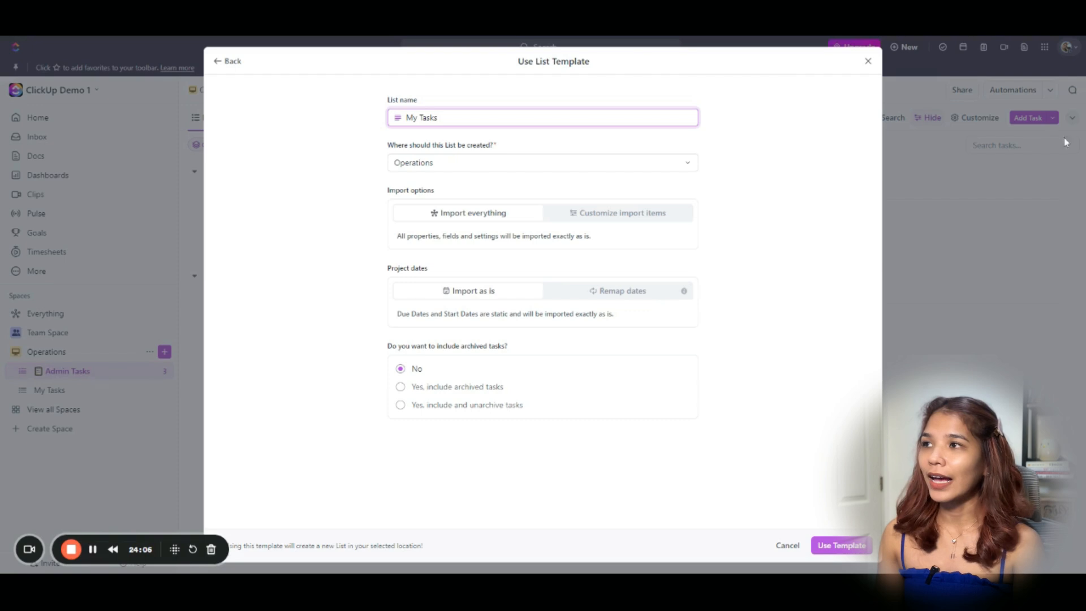
click(989, 37)
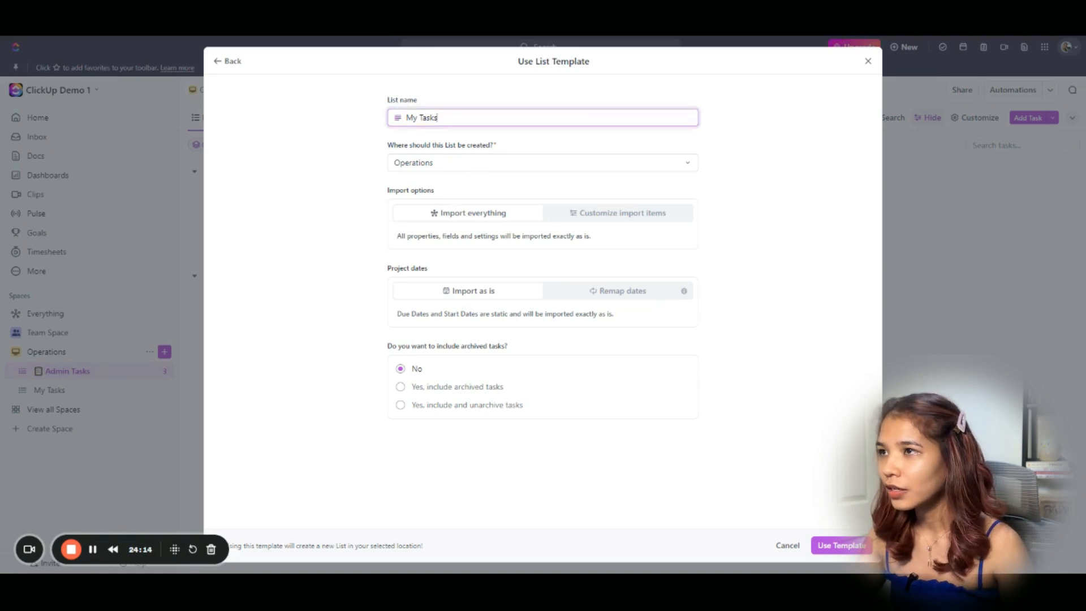
click(406, 118)
text(👝)
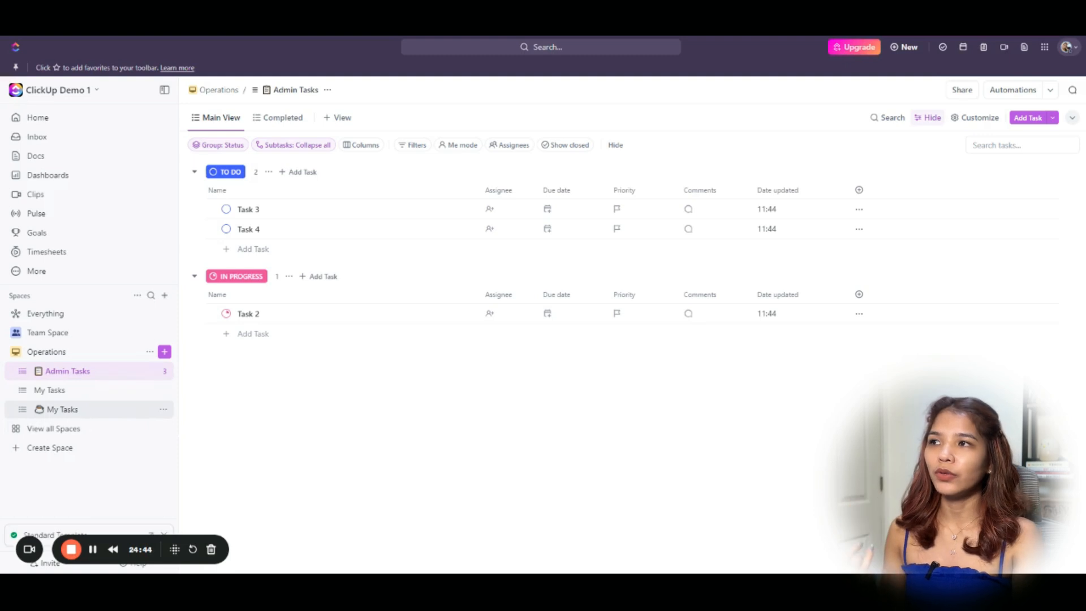
click(91, 412)
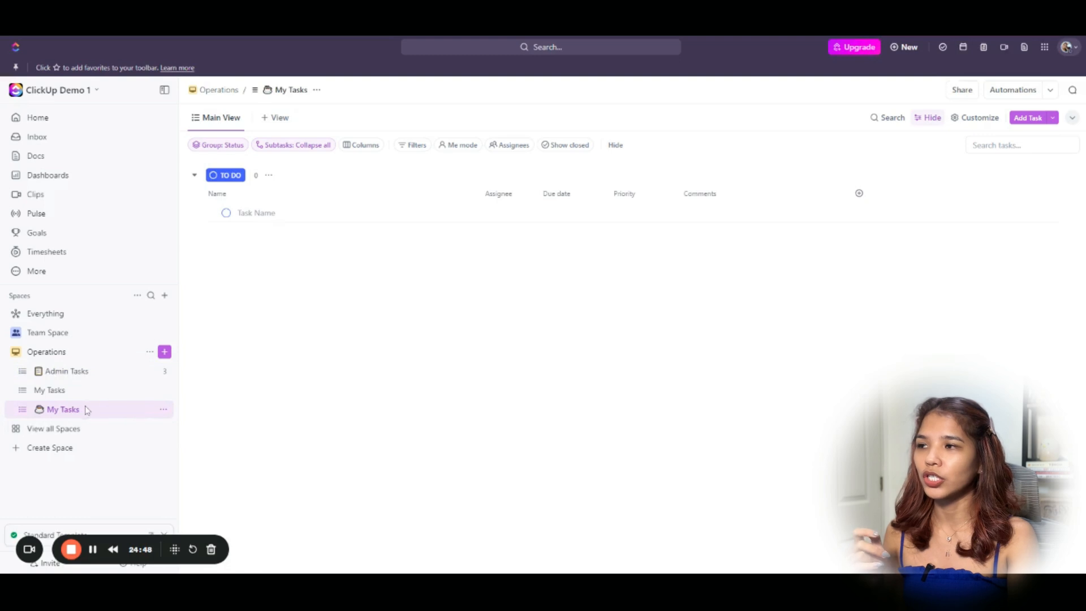
Move the new My Tasks list above the older one and add a task named 'Task'.
drag(85, 412, 80, 389)
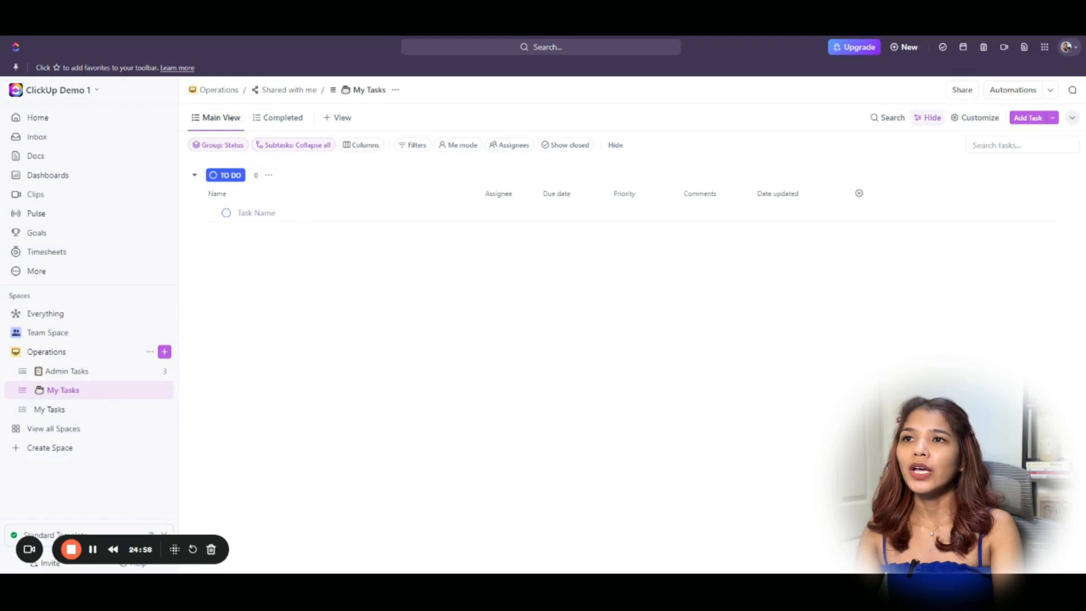
click(266, 213)
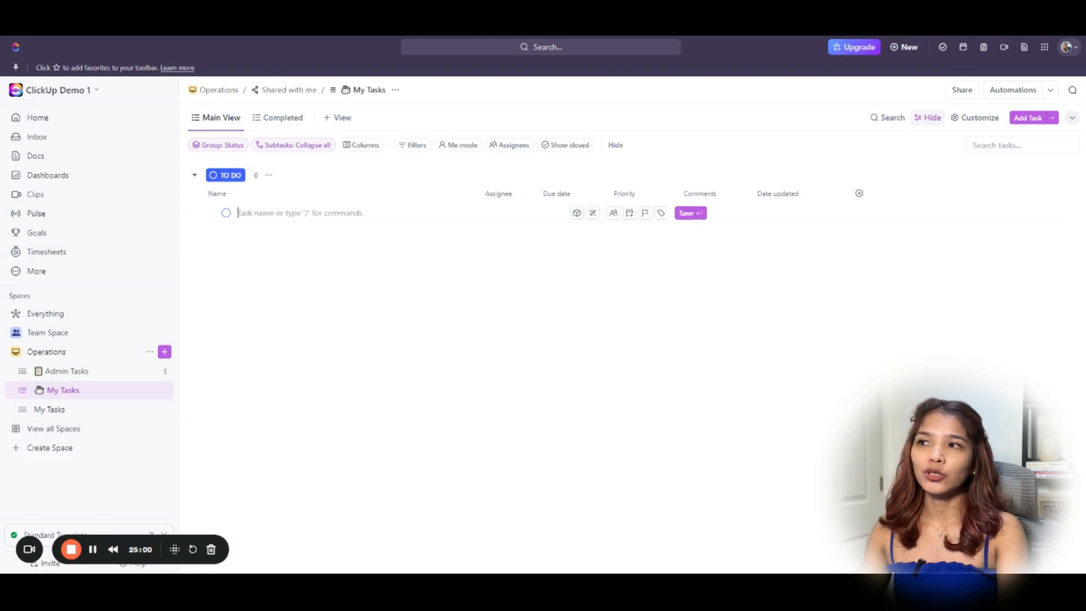
text(Task)
key(Return)
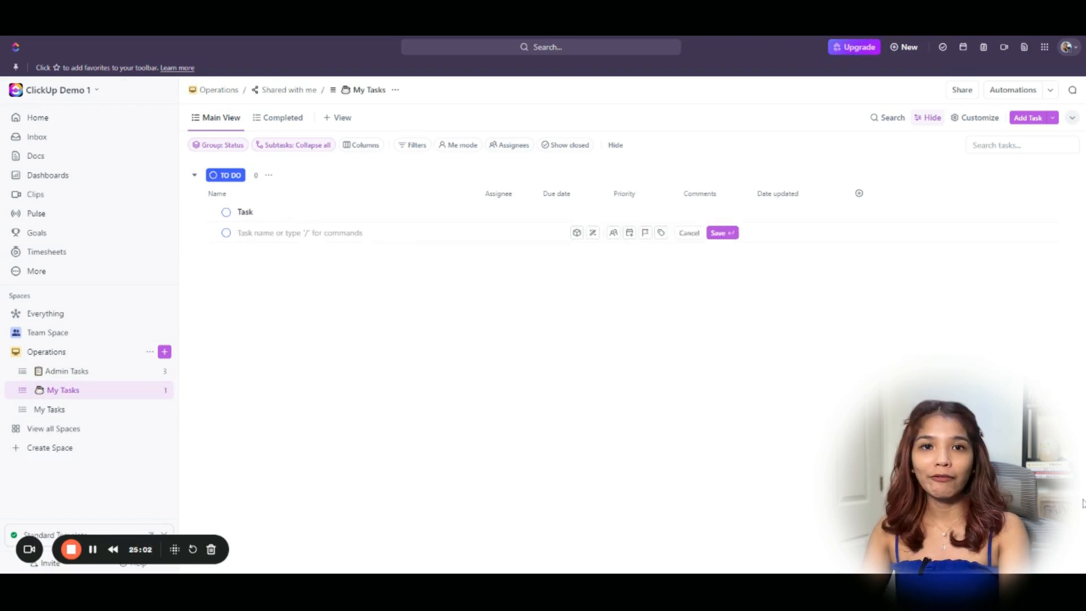
click(958, 316)
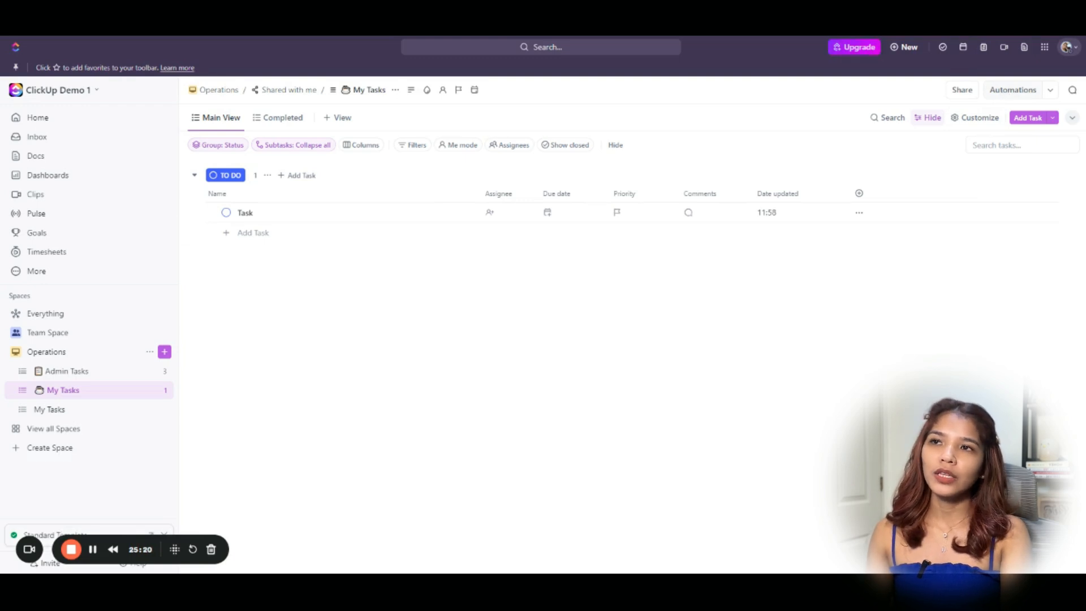
Set up a My Tasks automation: when a task is created, assign it to me.
click(1005, 93)
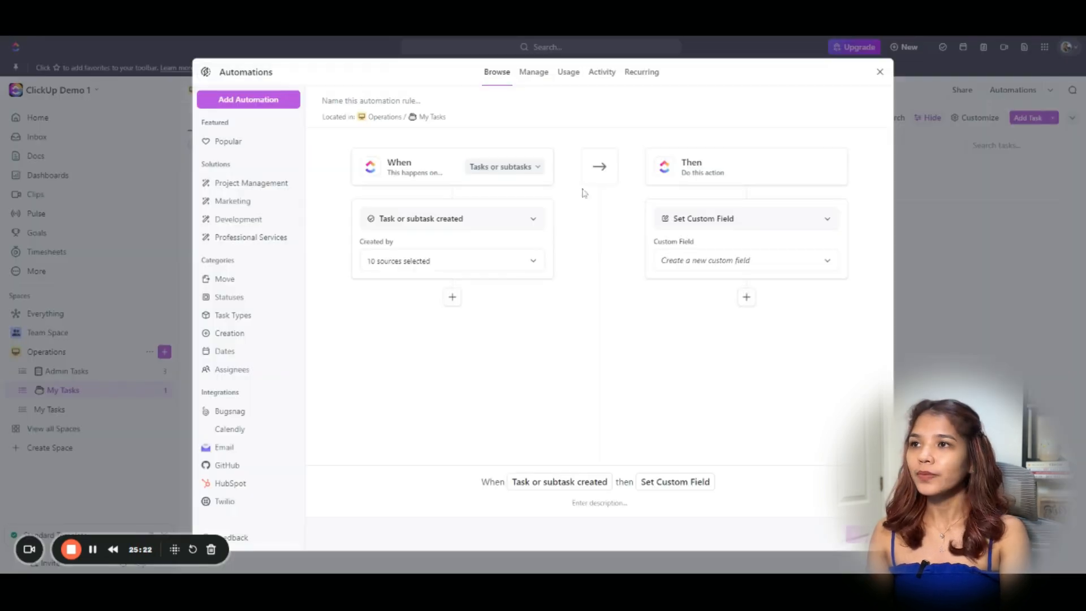
click(506, 167)
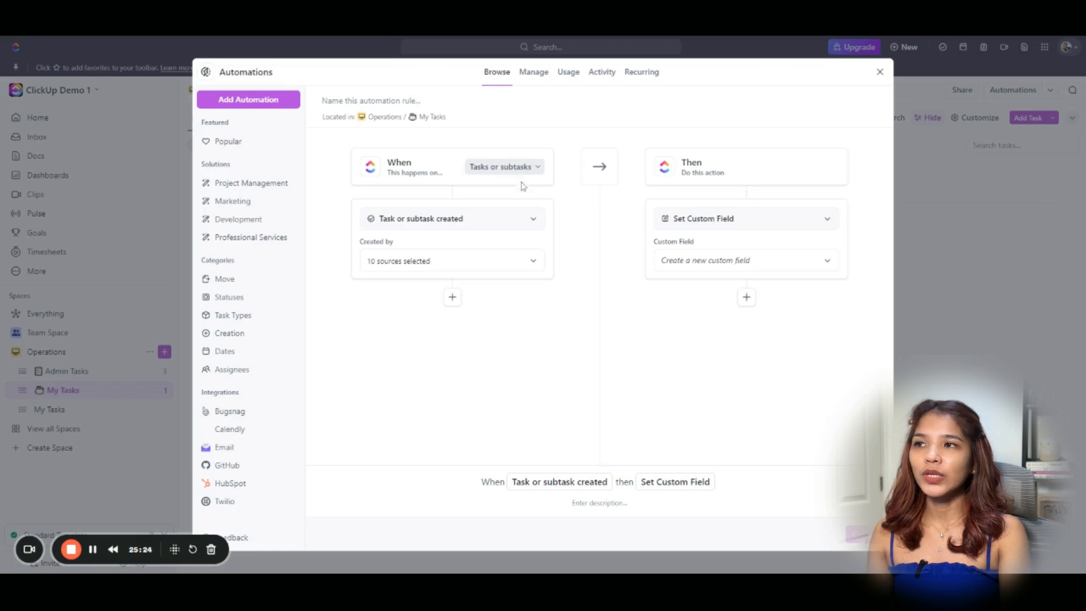
click(515, 195)
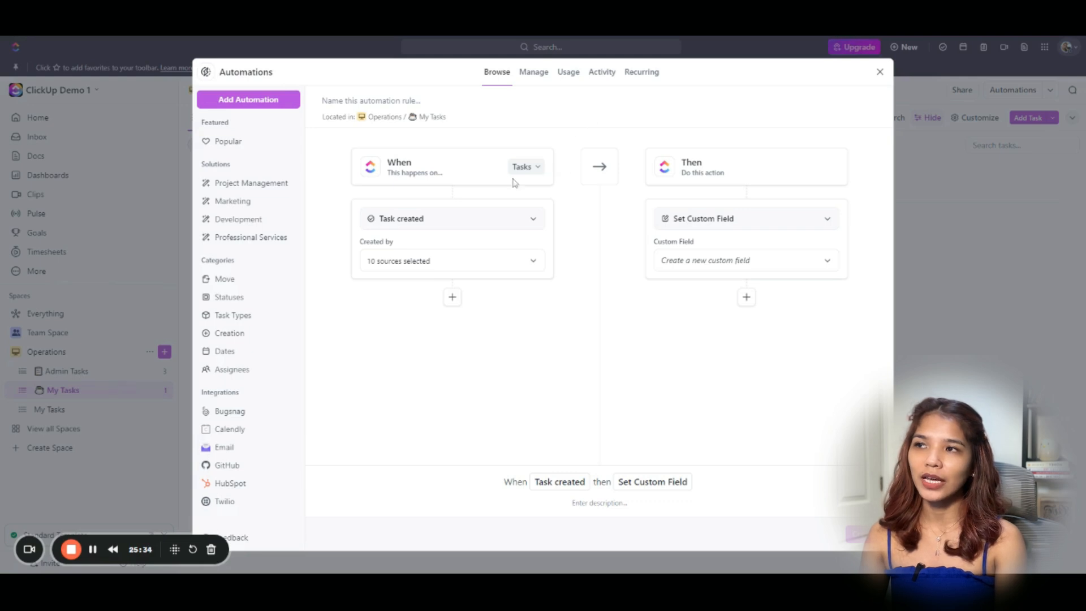
click(529, 168)
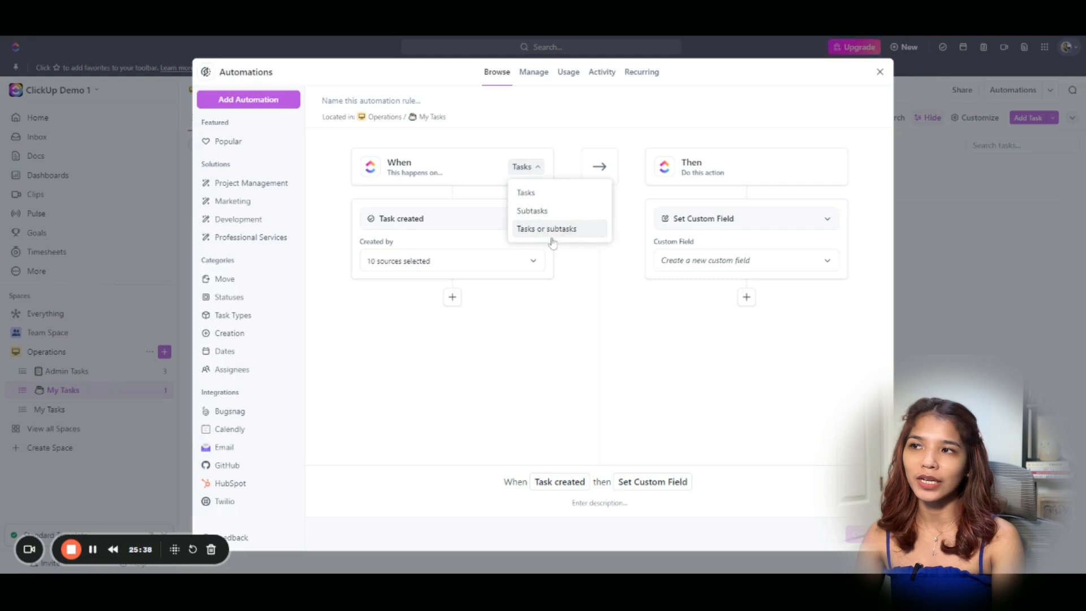
click(484, 199)
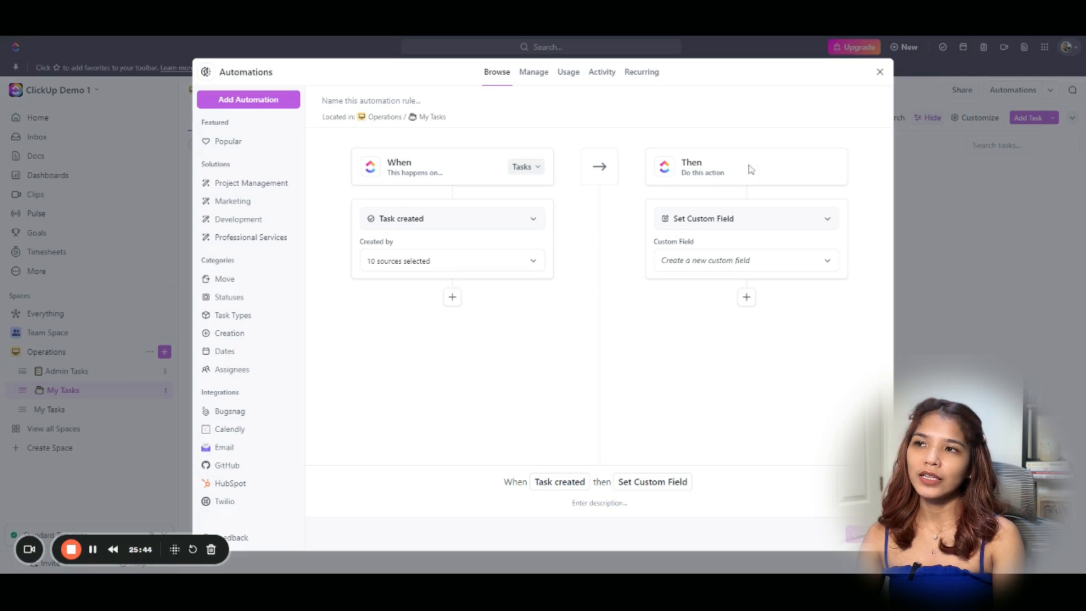
click(748, 225)
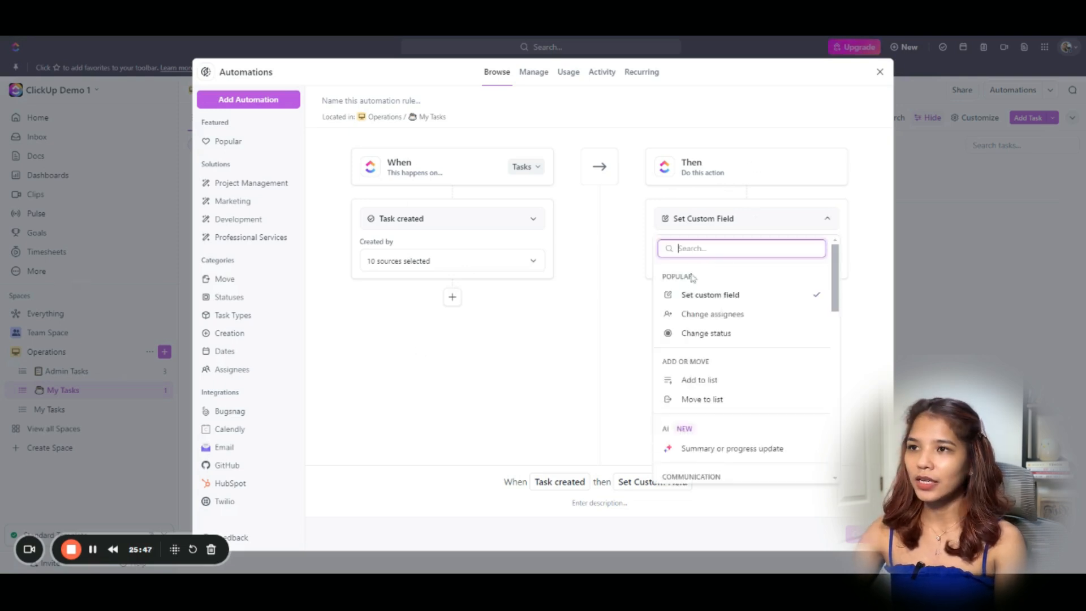
click(700, 314)
click(673, 252)
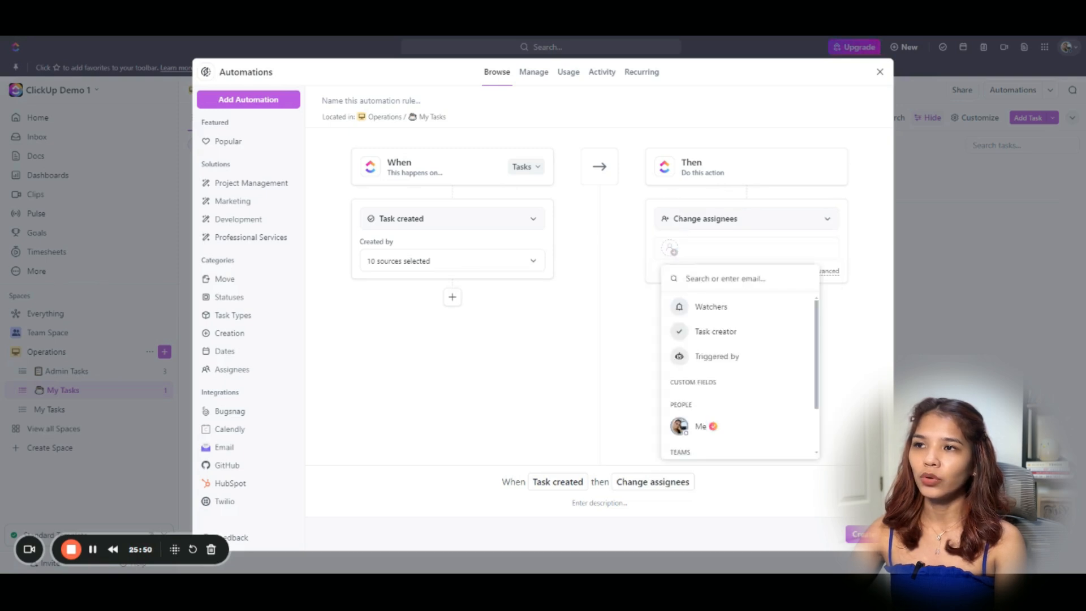
click(702, 433)
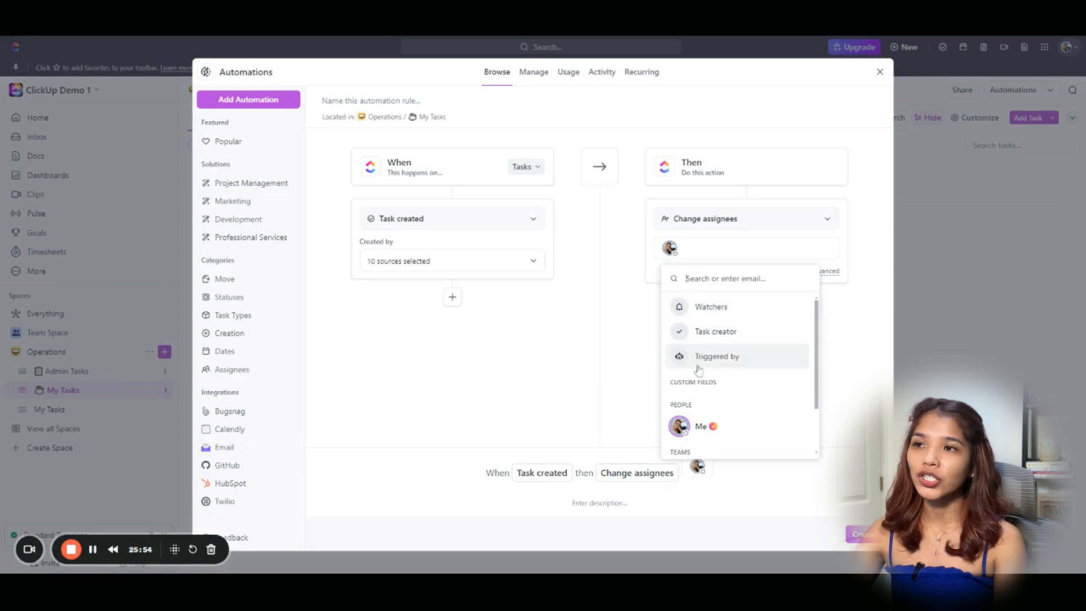
click(639, 373)
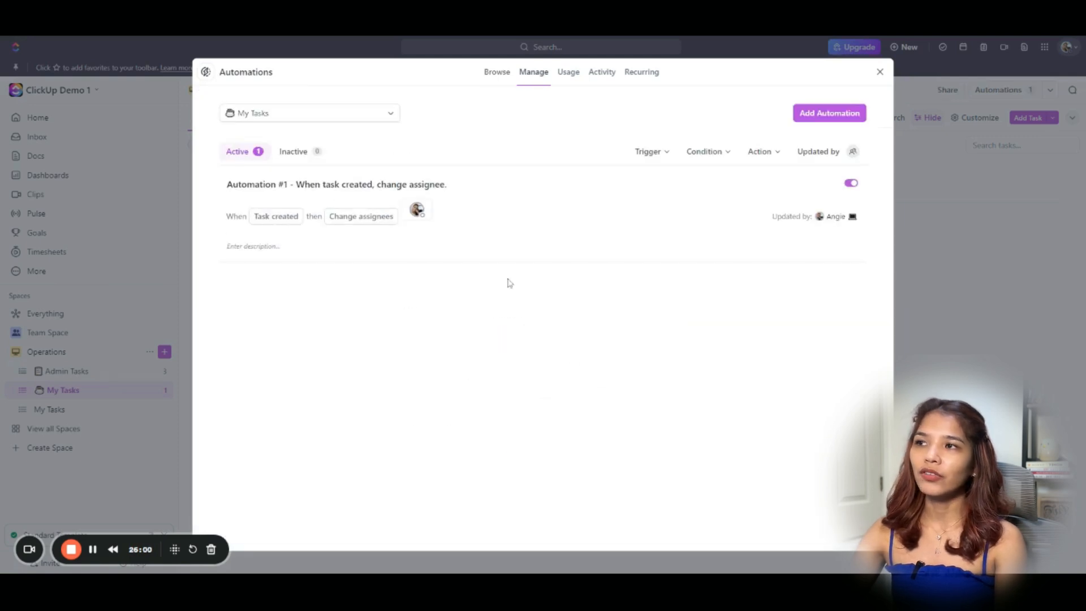
Rename the automation 'New Task Added' and close the automations window.
click(392, 187)
key(ctrl+a)
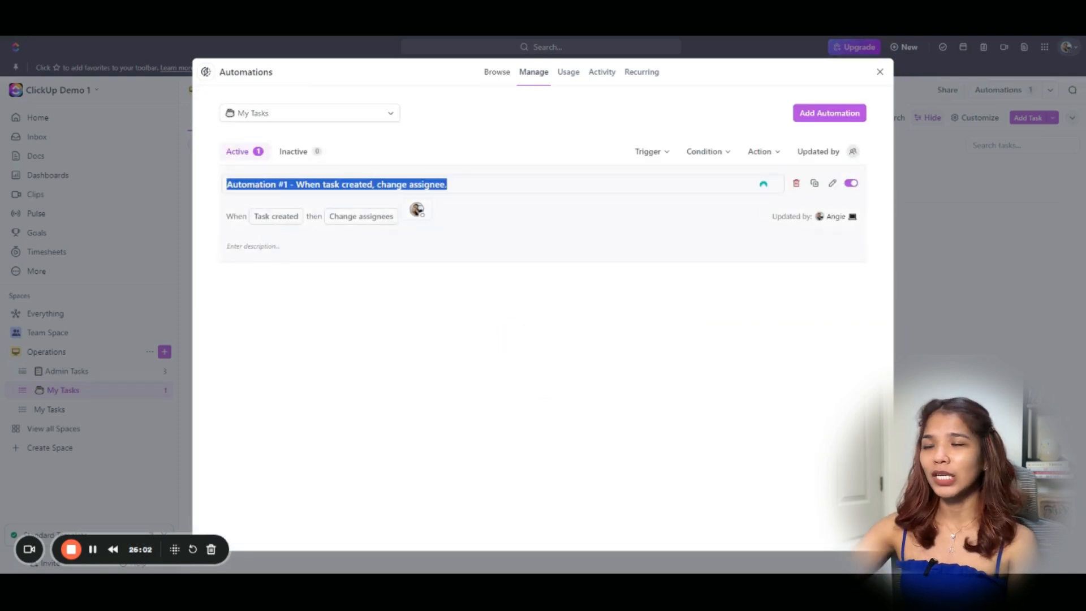
text(n)
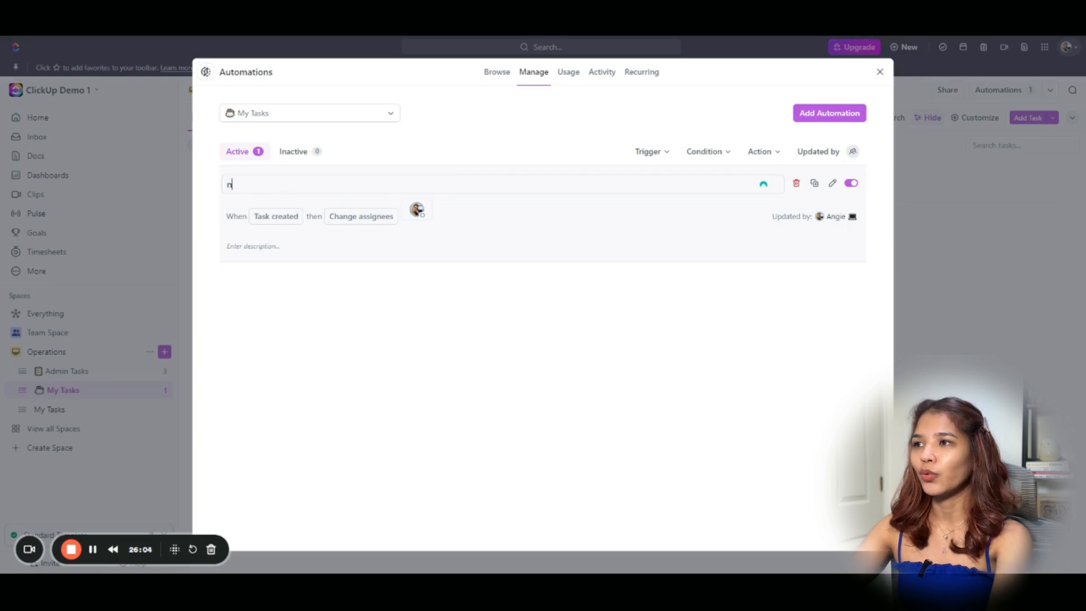
key(BackSpace)
text(New T)
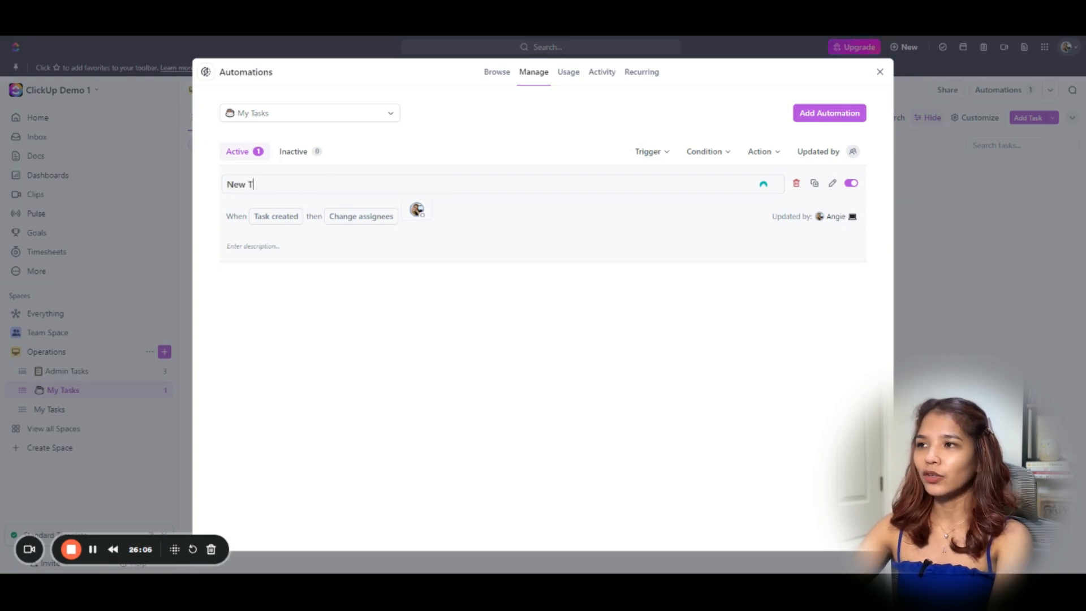
text(ask Added)
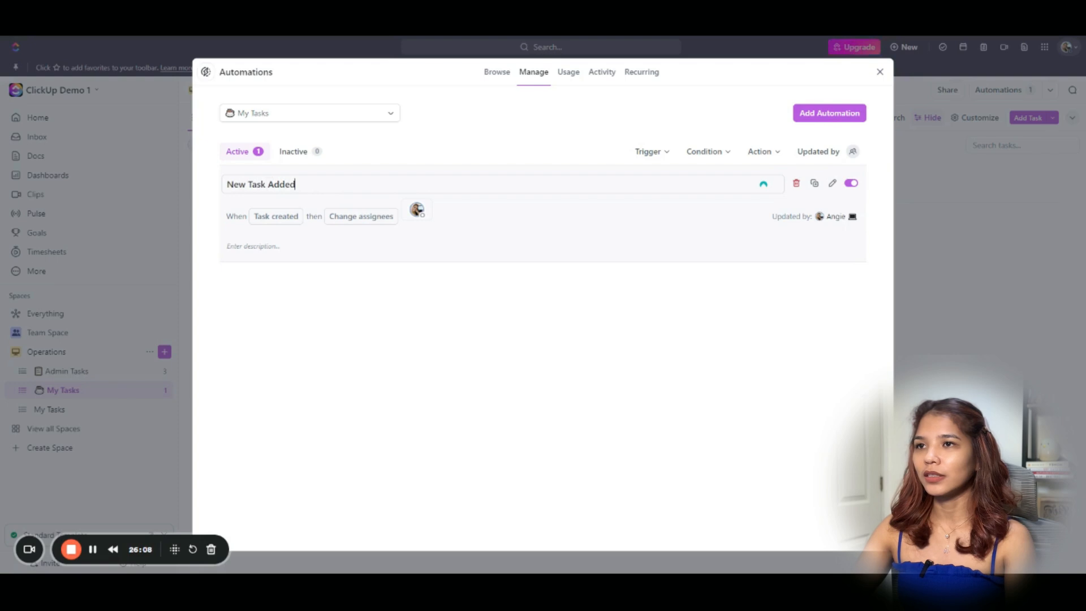
click(955, 384)
Add a task named 'Task 2' to My Tasks.
click(253, 233)
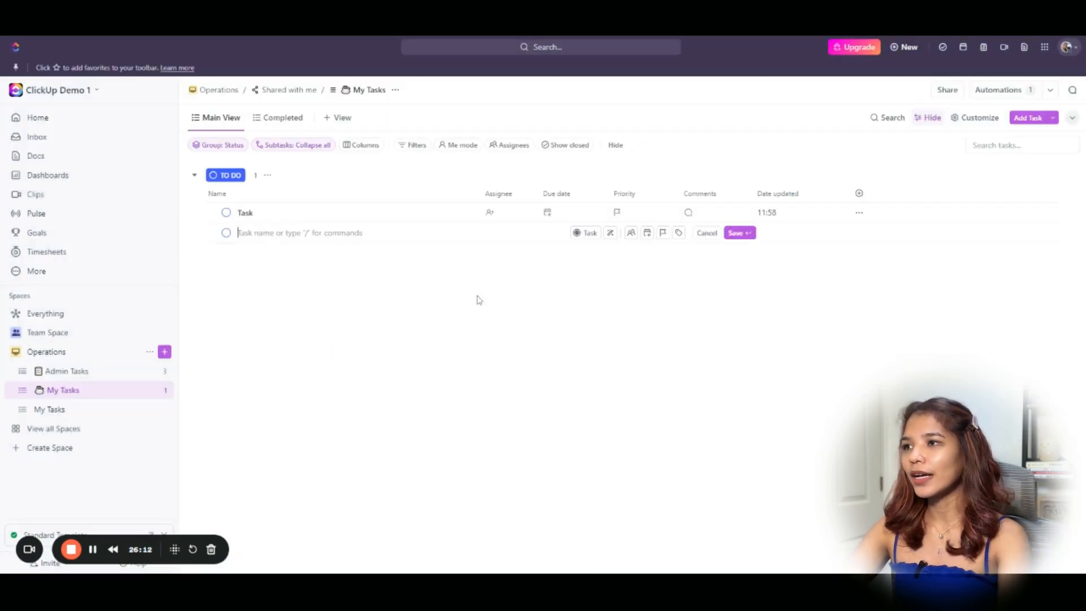
text(Task 2)
key(Return)
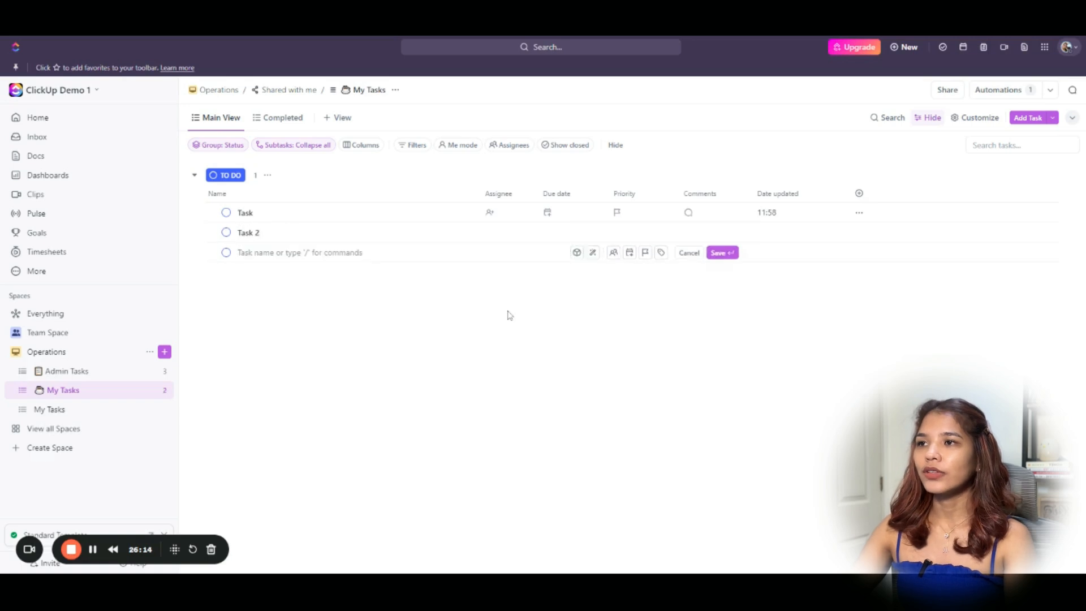
click(498, 348)
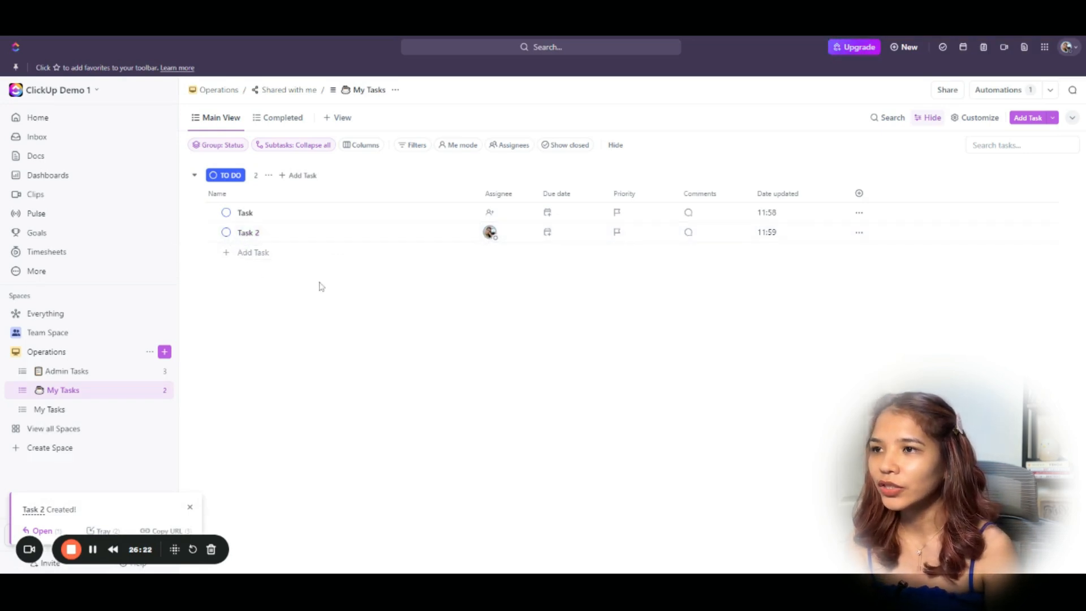
Set Task 2's due date to July 24 and Task's to Thursday, July 18.
click(554, 244)
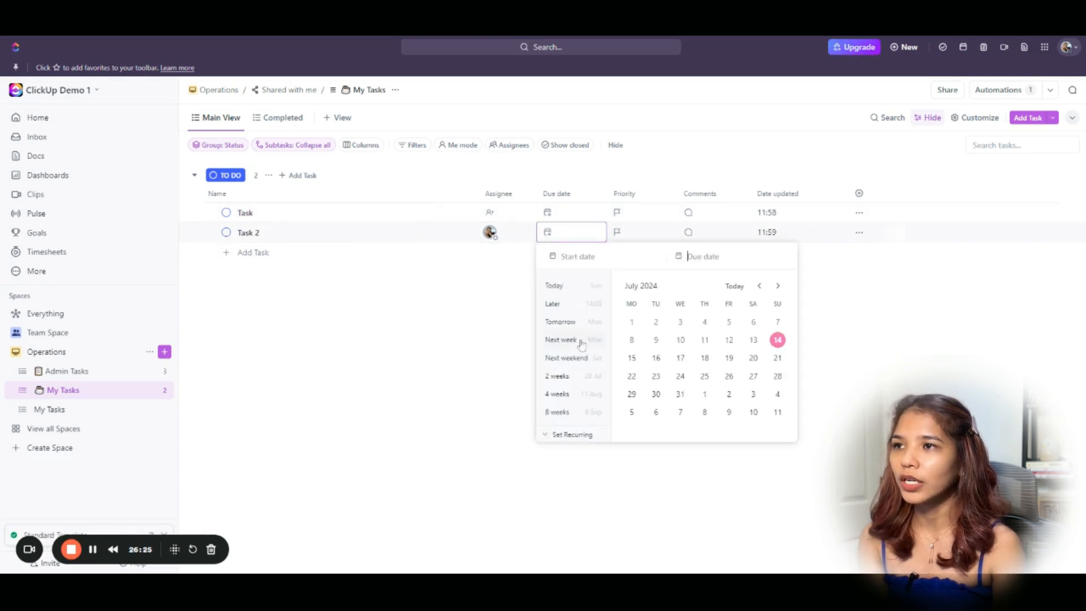
click(680, 376)
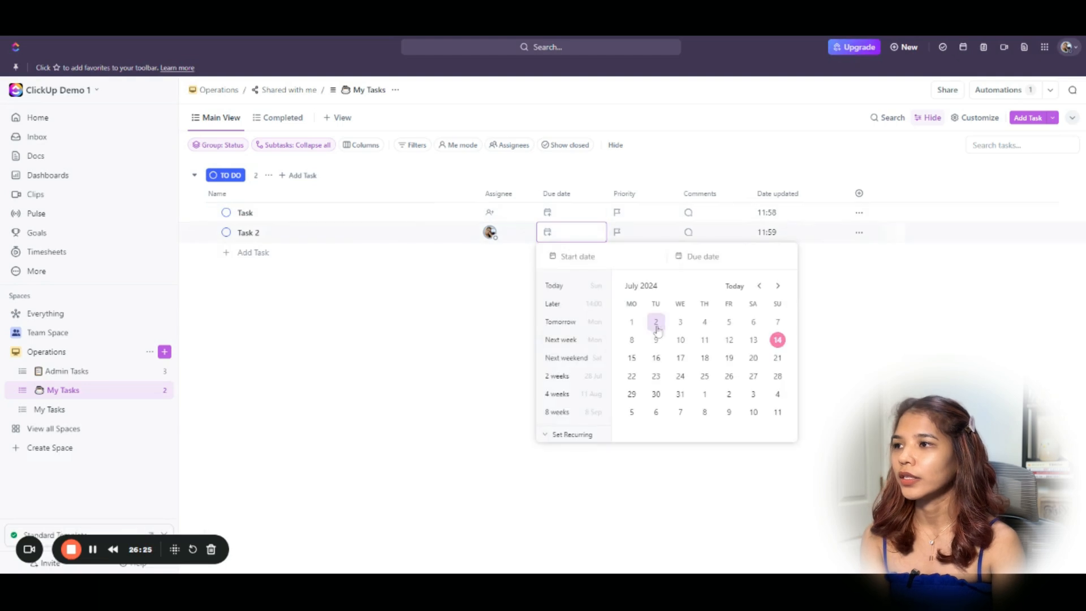
click(681, 376)
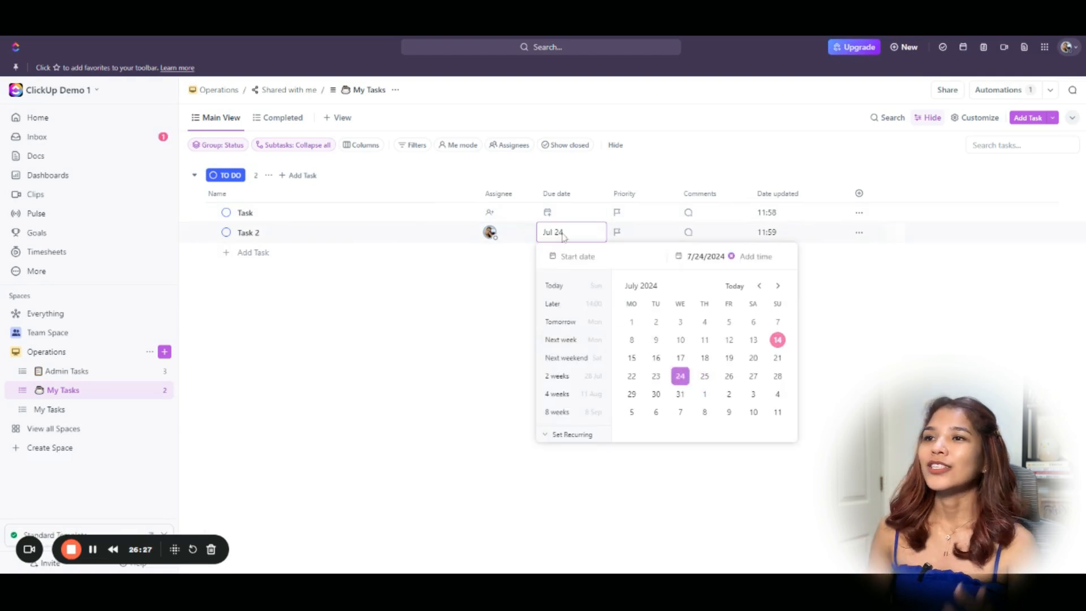
click(559, 215)
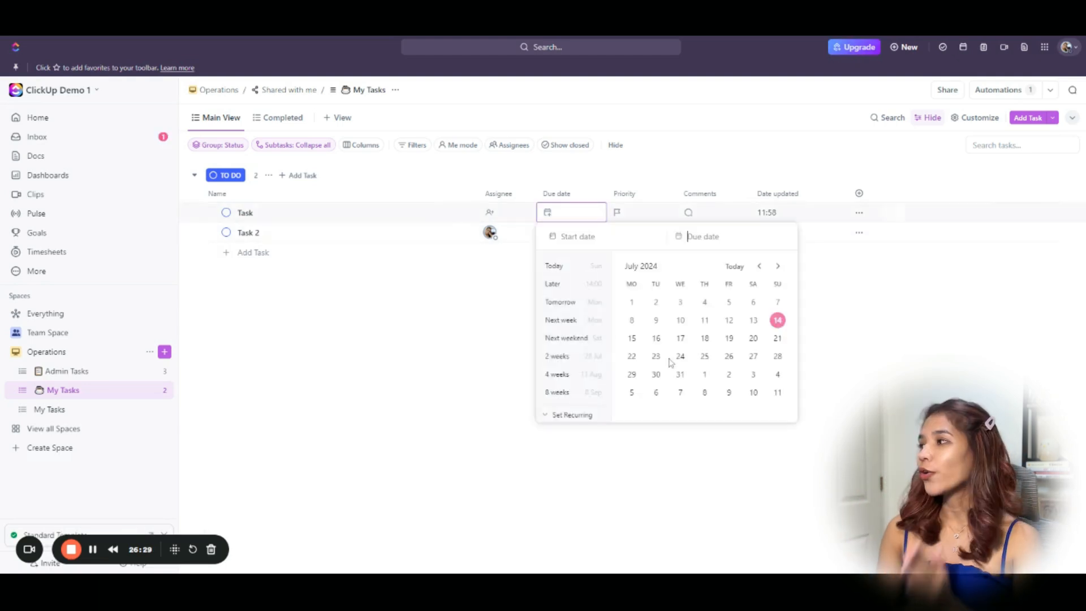
click(704, 338)
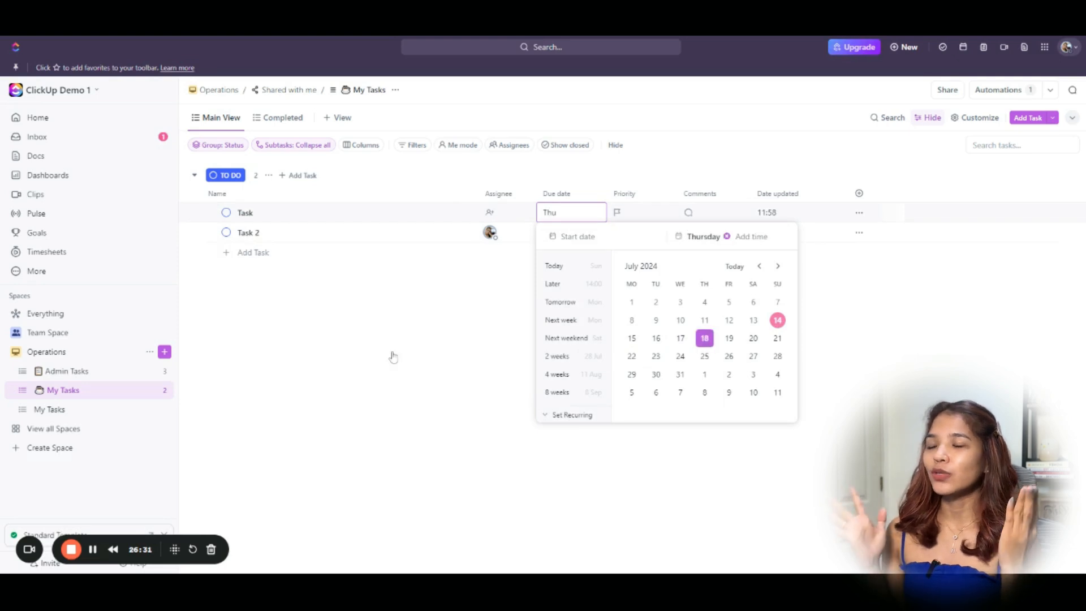
click(395, 353)
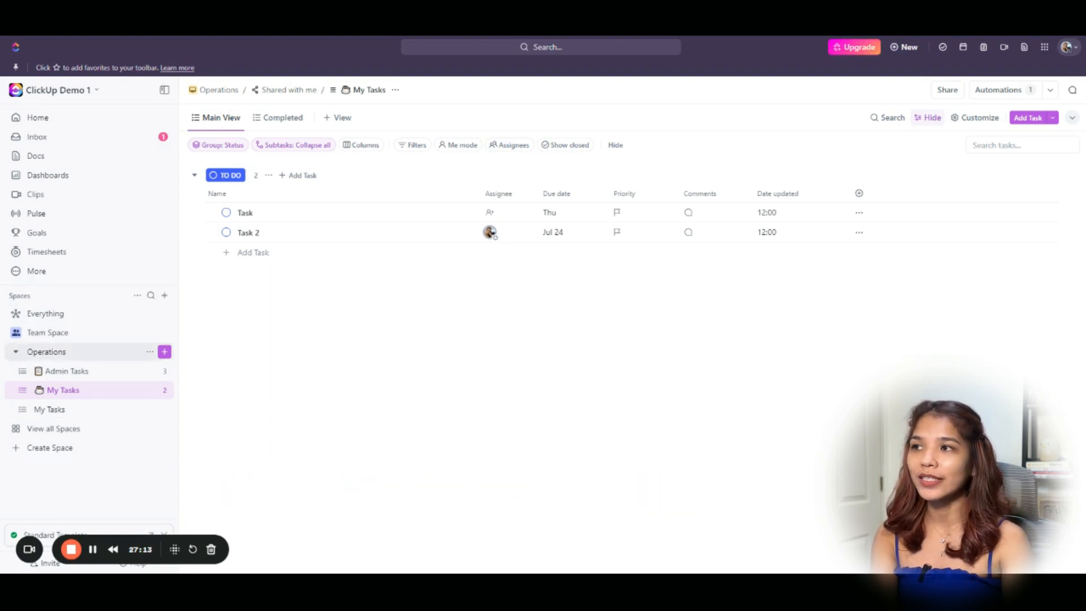
Open Everything from the Spaces sidebar to see tasks from all projects.
click(138, 318)
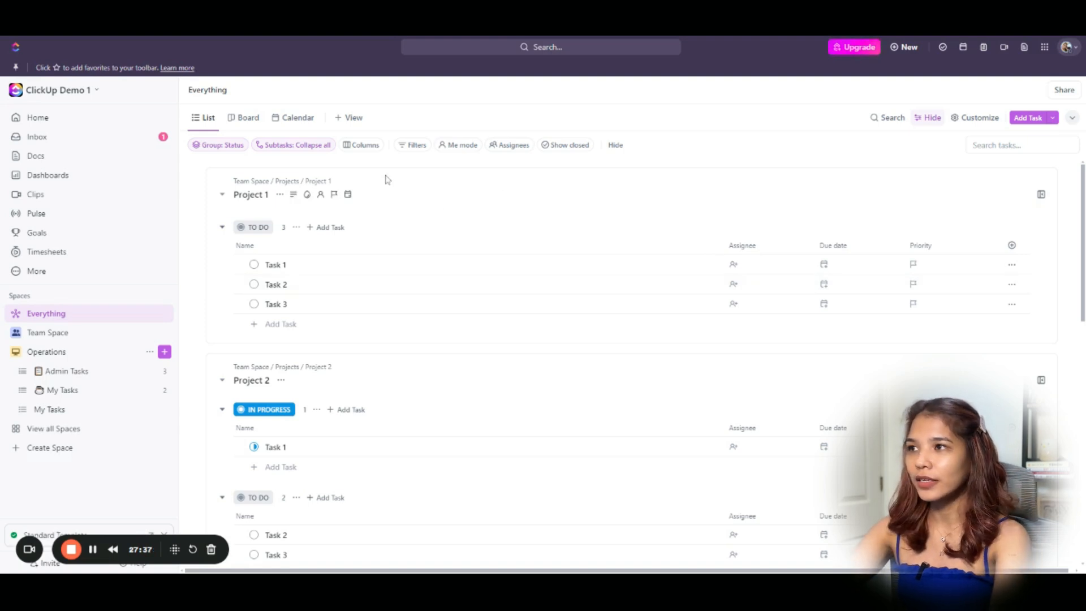
Rename the Everything list view to 'All Tasks'.
click(209, 120)
click(230, 157)
text(Al)
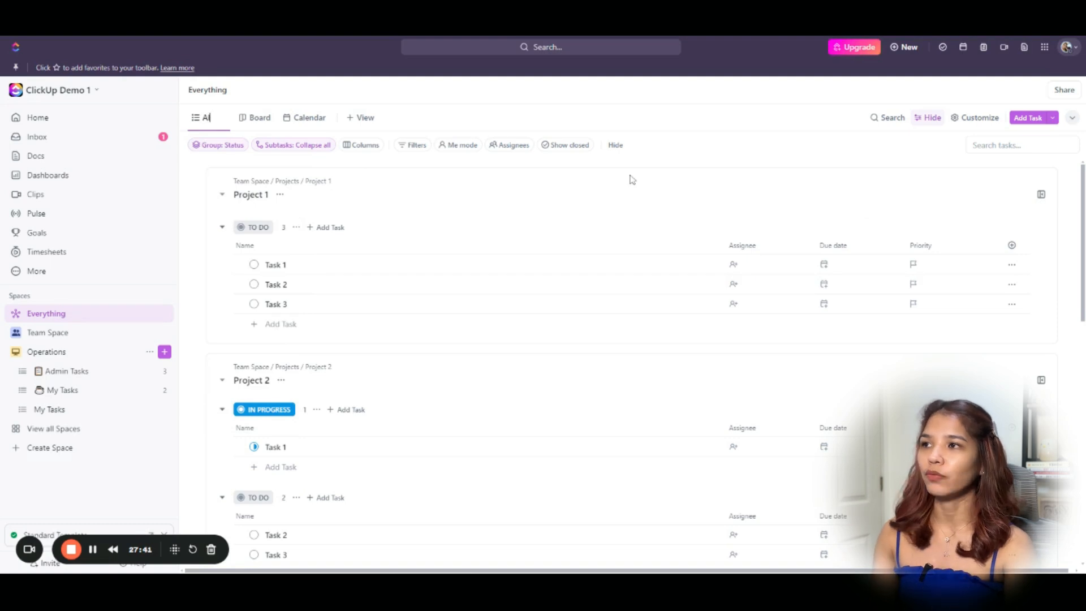
text(l Tasks)
key(Return)
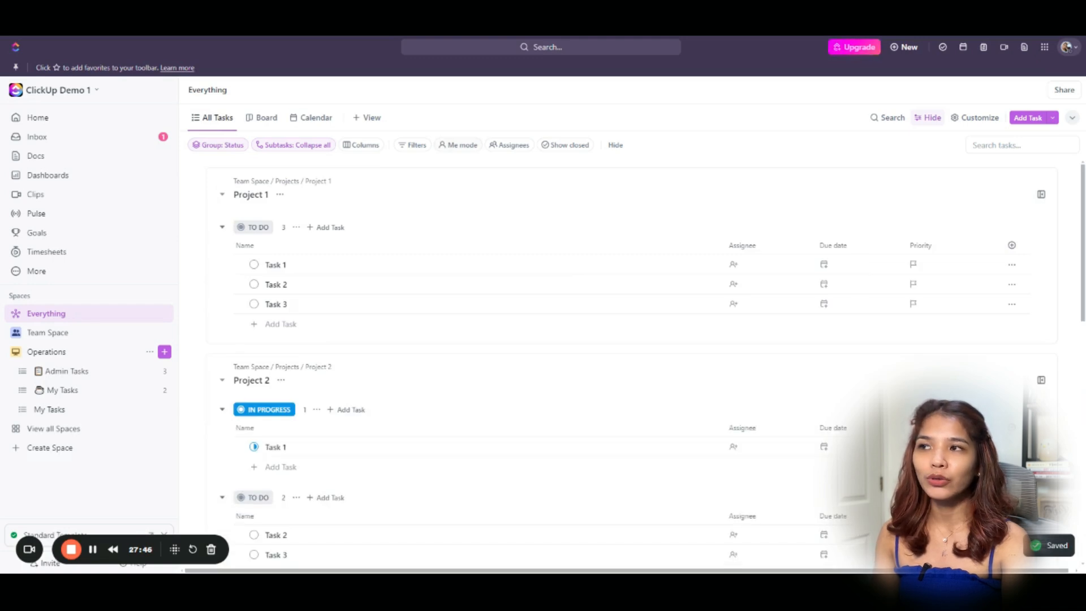
Stop grouping by List so tasks group by status only, and enable Autosave.
click(219, 145)
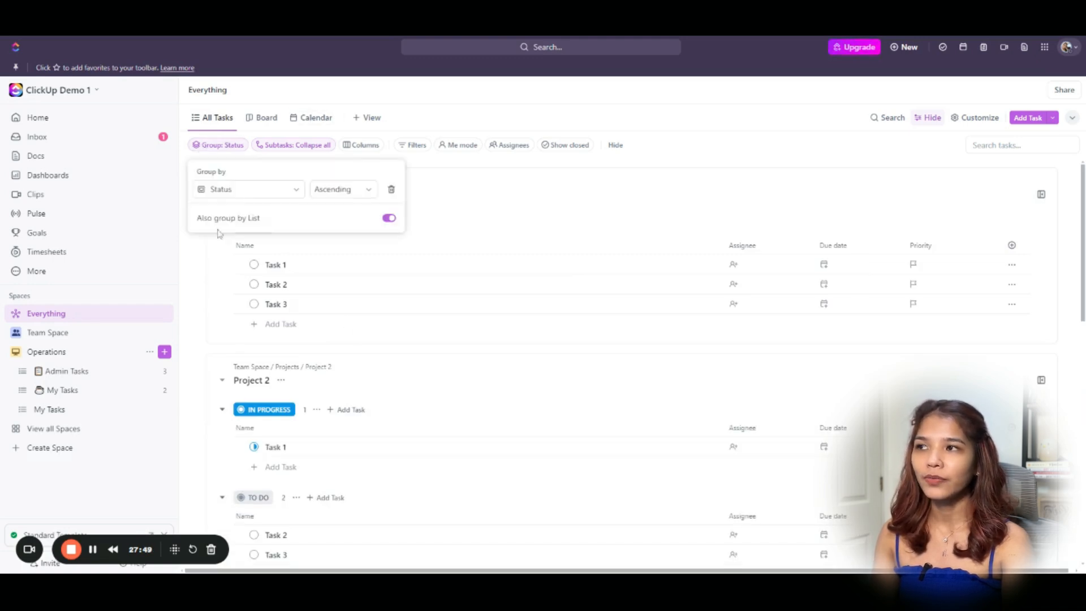
click(389, 219)
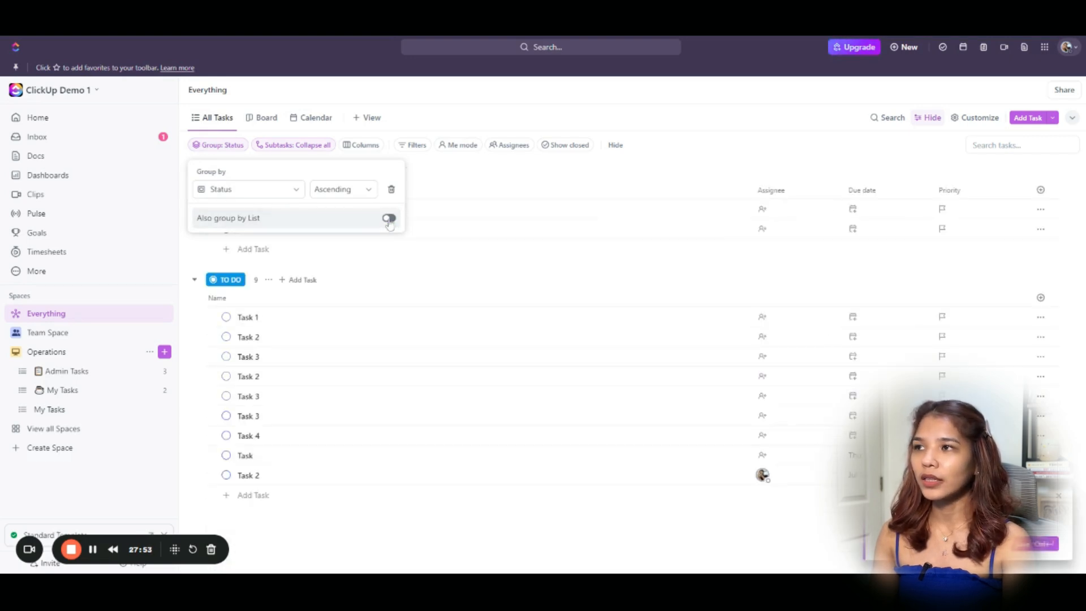
click(492, 191)
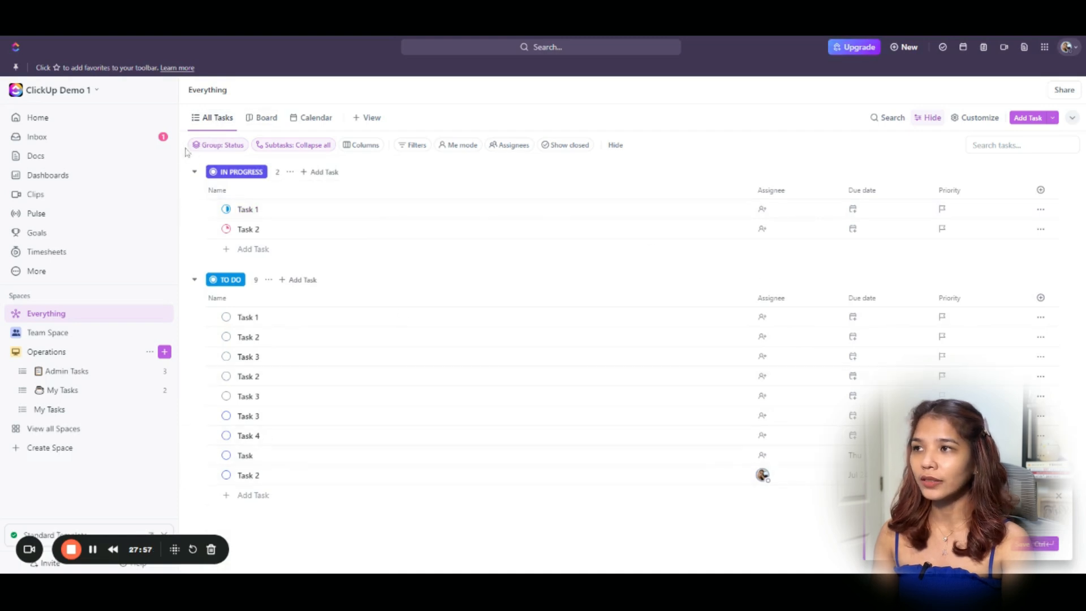
click(214, 120)
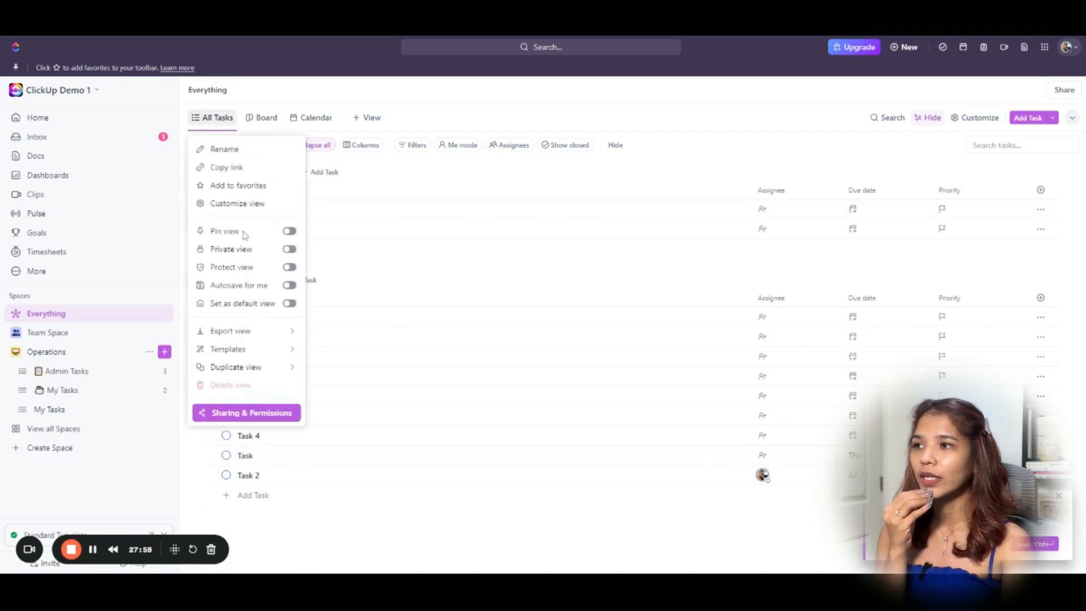
click(287, 286)
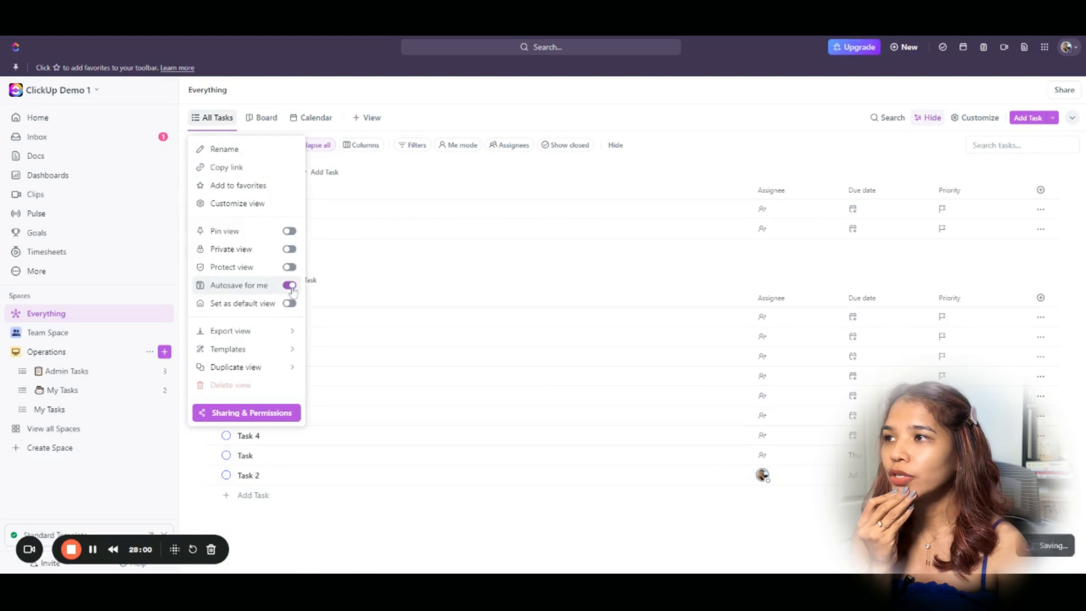
click(525, 183)
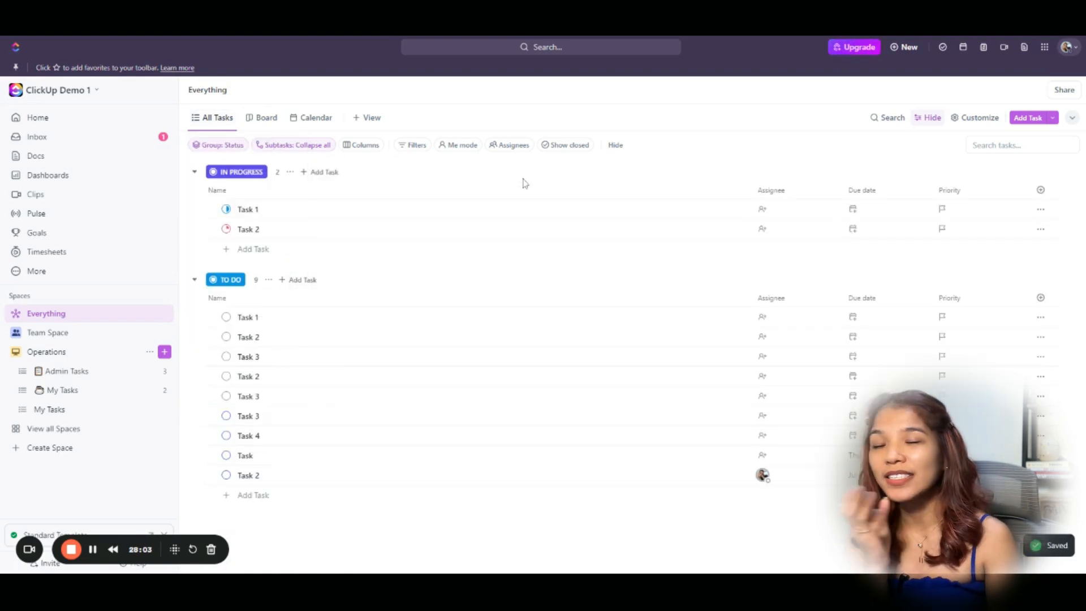
click(215, 146)
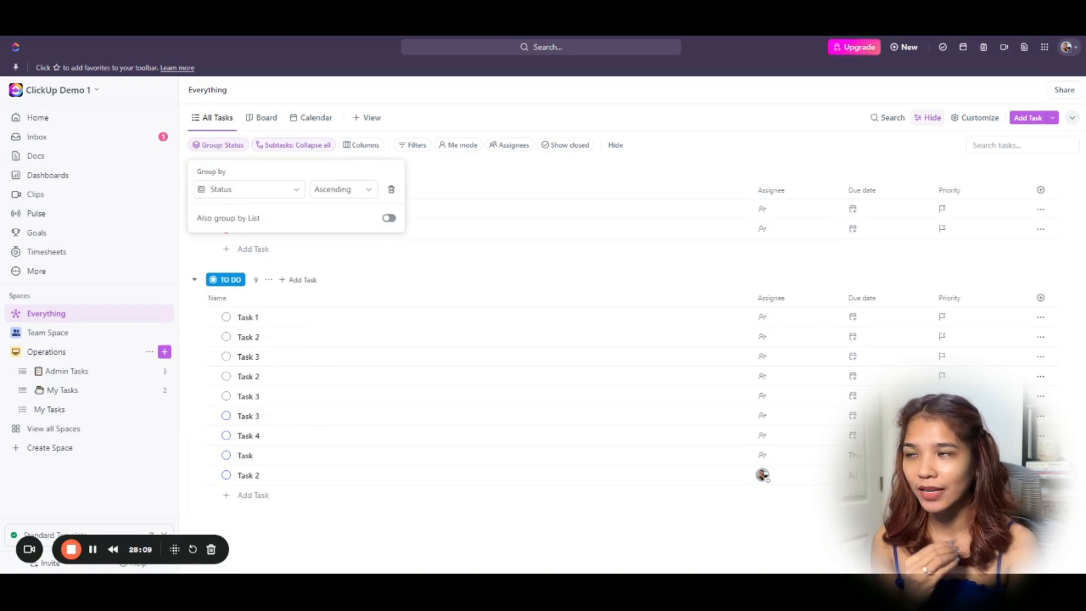
Group All Tasks by due date and narrow the Name and Due date columns.
click(243, 192)
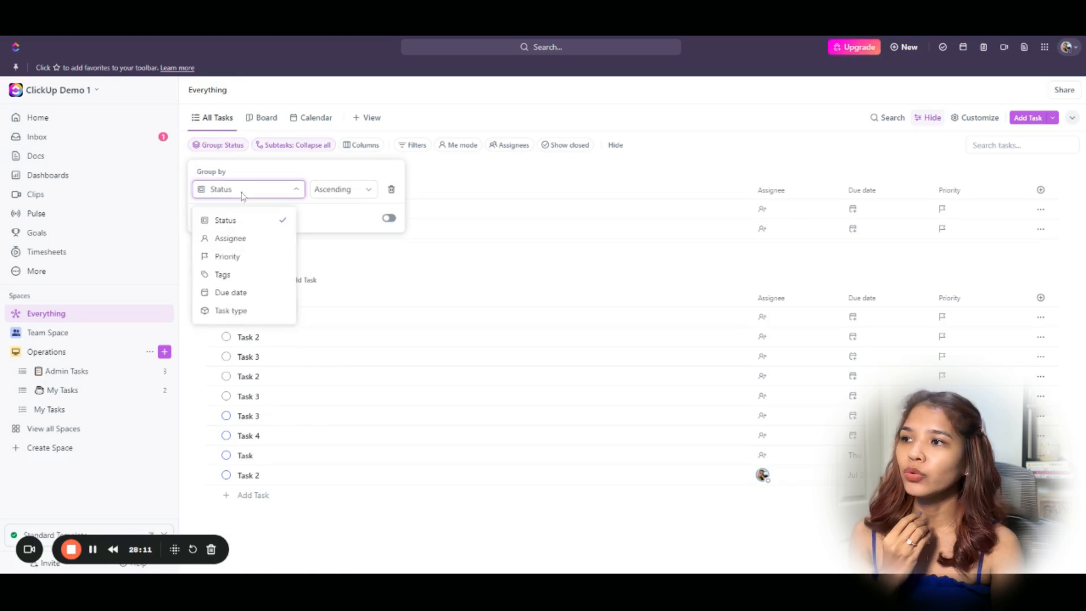
click(232, 293)
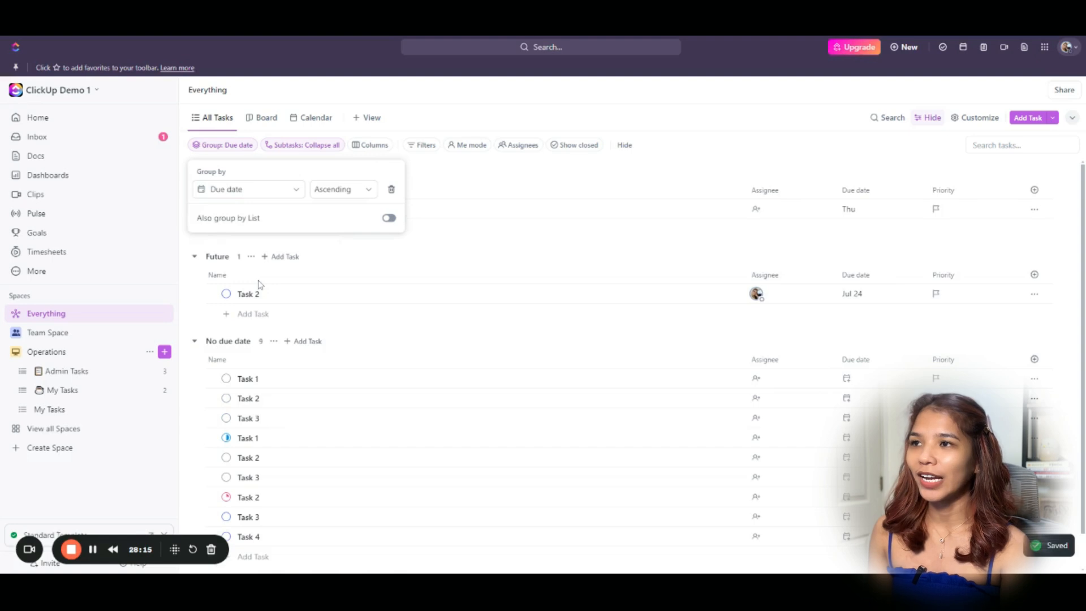
click(594, 178)
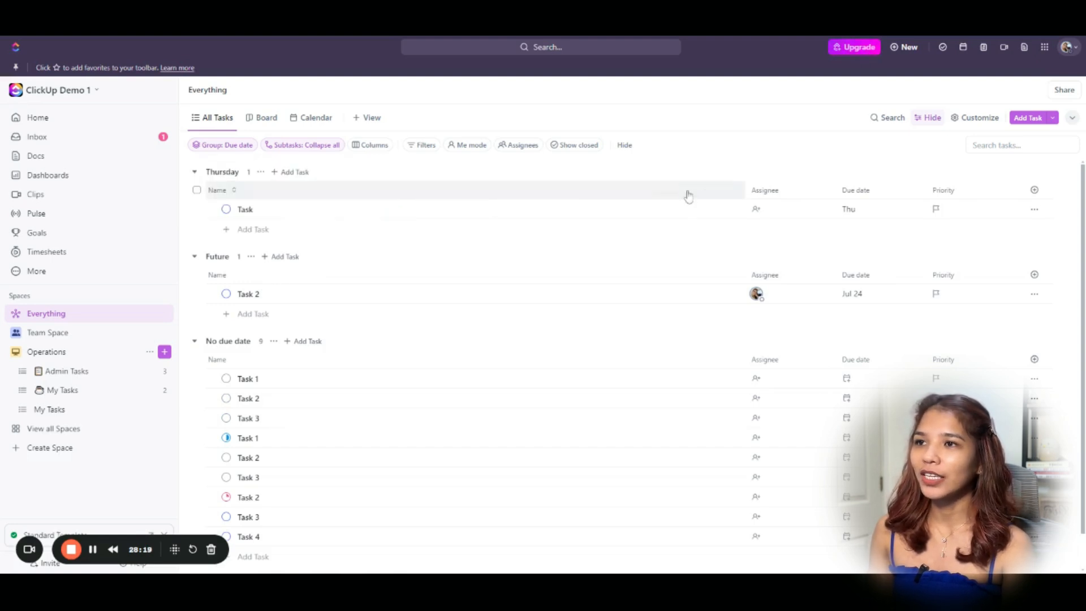
drag(745, 190, 605, 190)
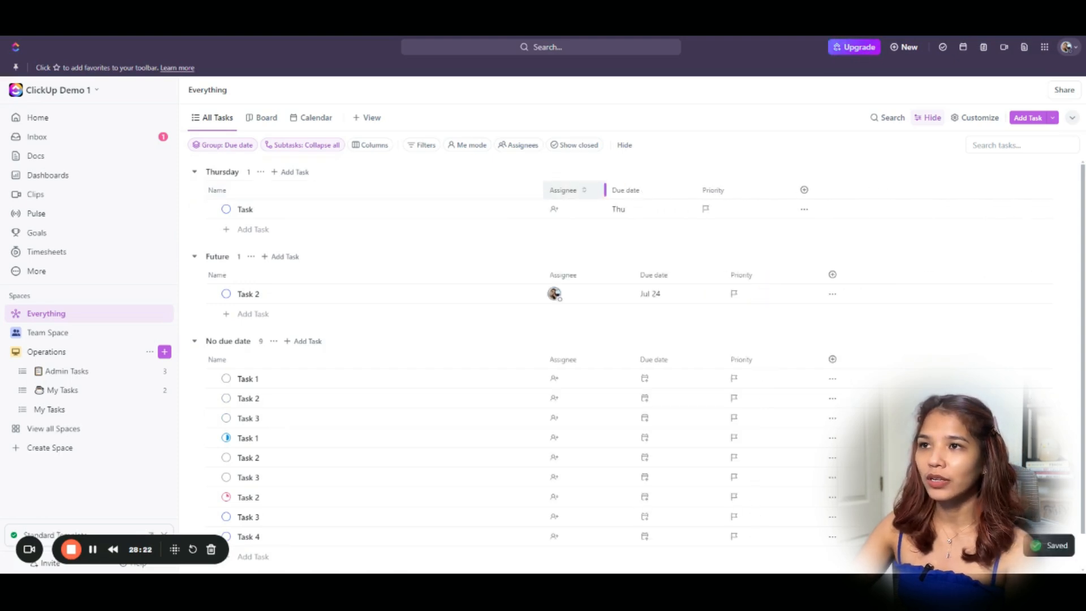
drag(696, 189, 675, 190)
Add Status, Comments and Lists columns and narrow the Priority column.
click(785, 190)
text(stat)
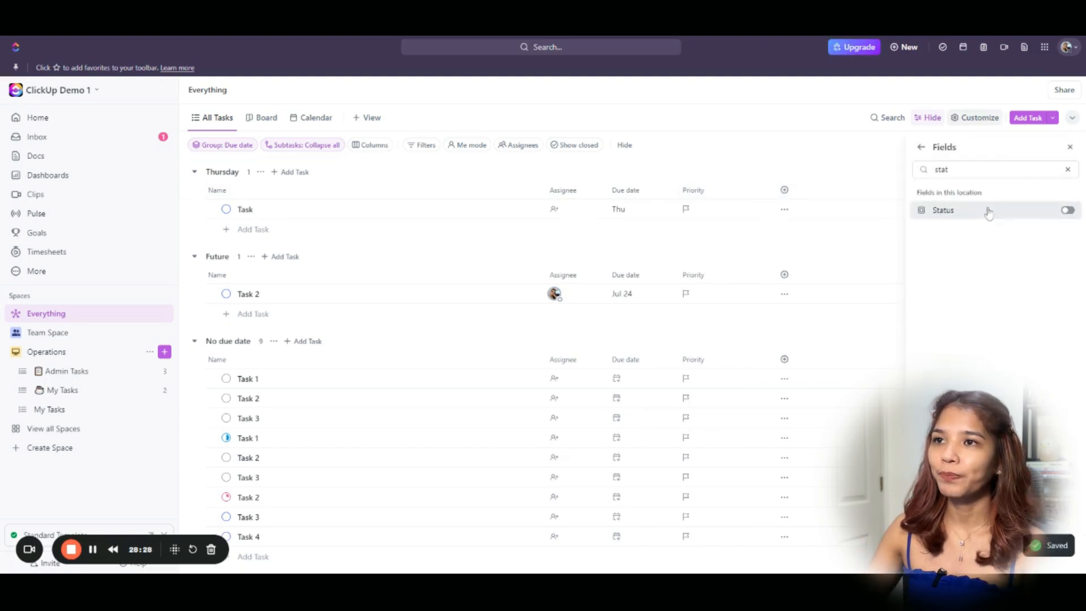
click(990, 210)
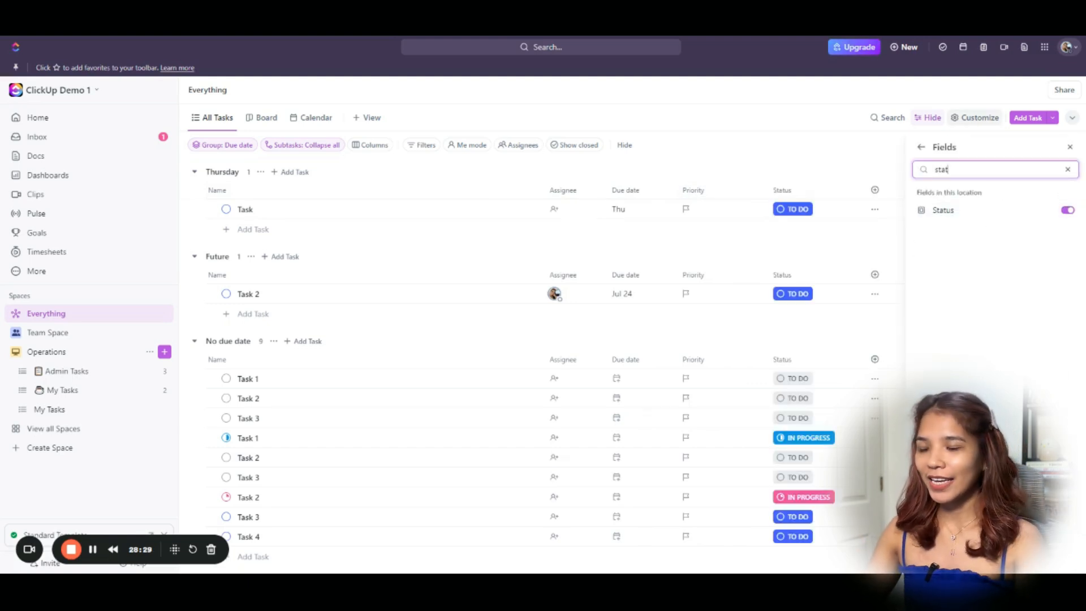
key(ctrl+a)
text(co)
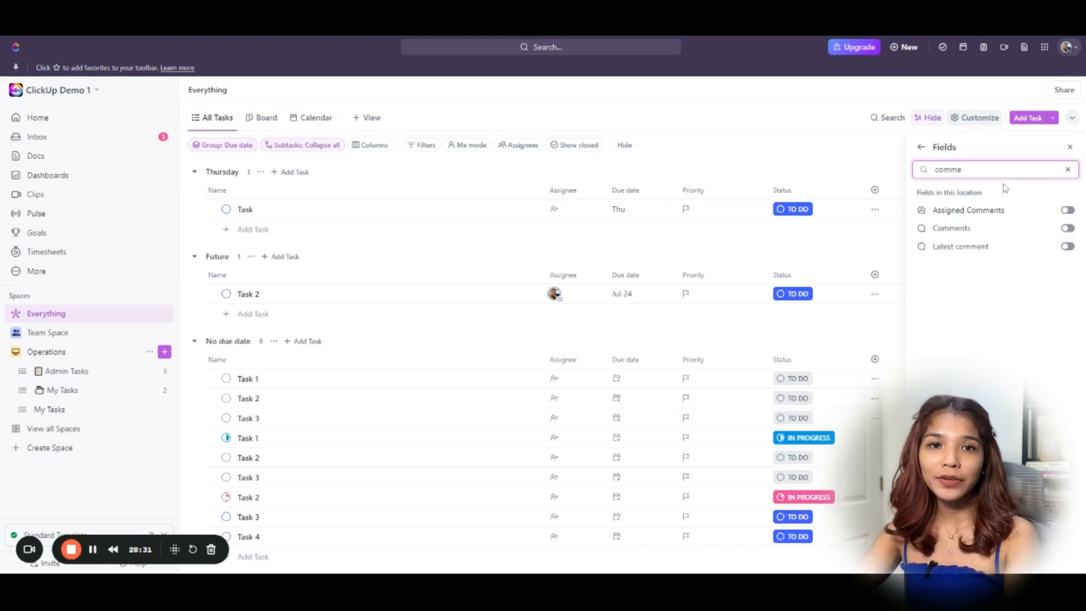
click(1009, 229)
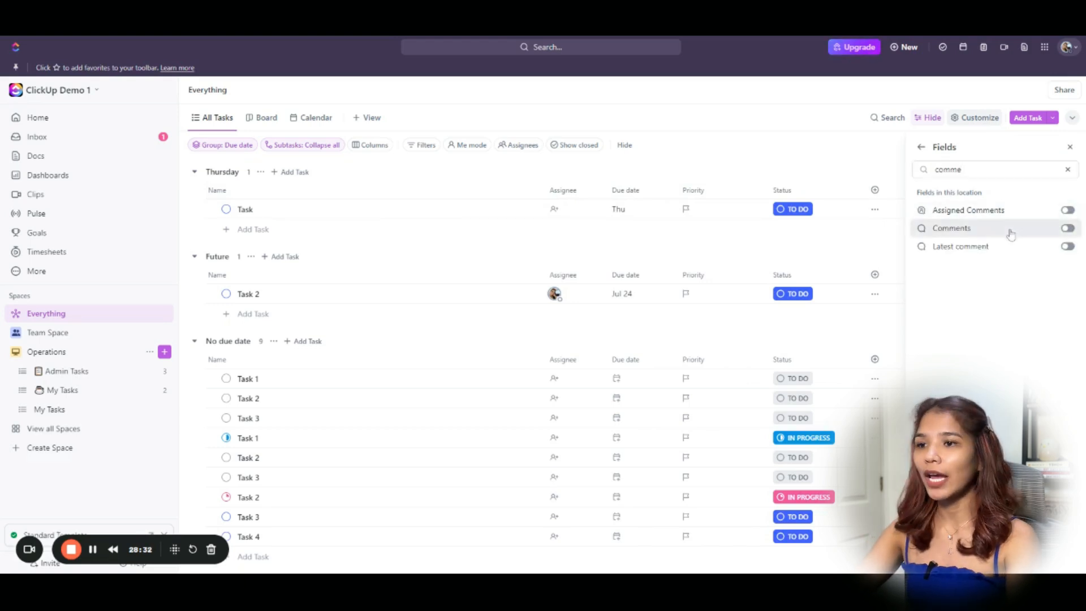
double_click(973, 177)
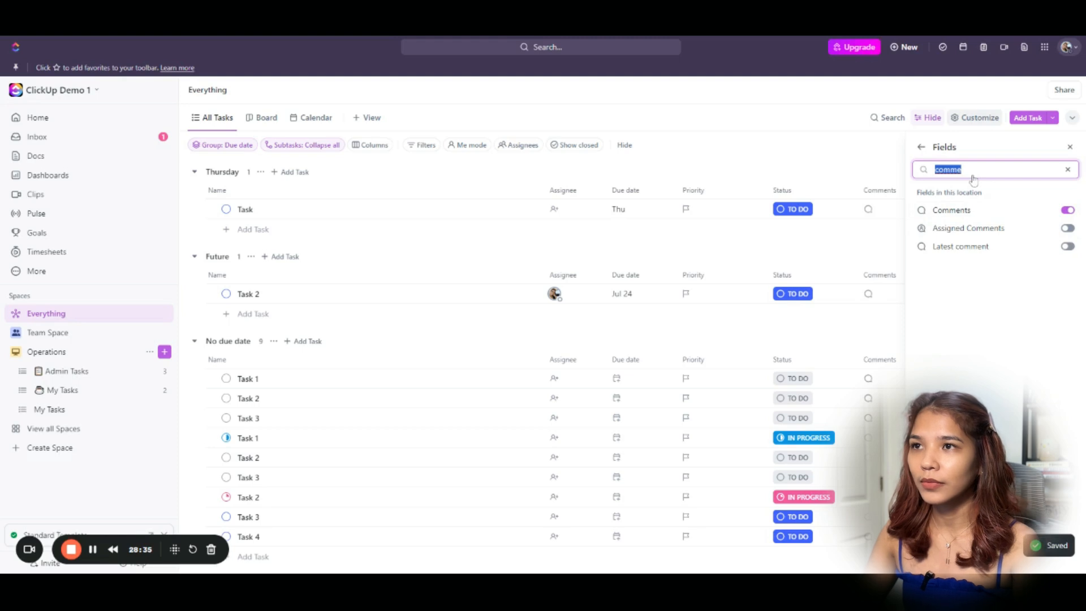
text(list)
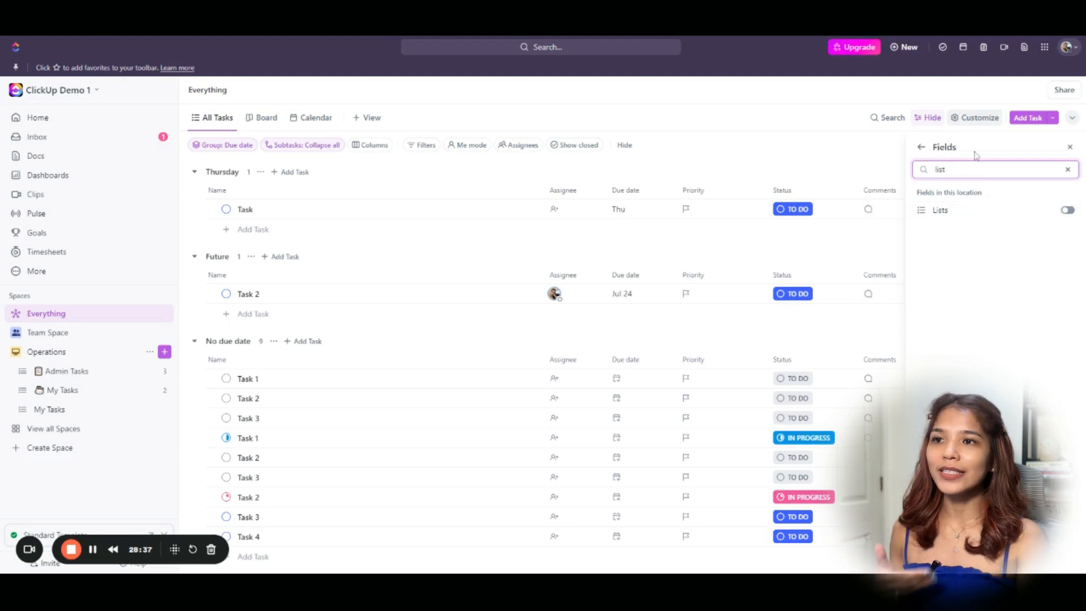
click(912, 205)
click(843, 163)
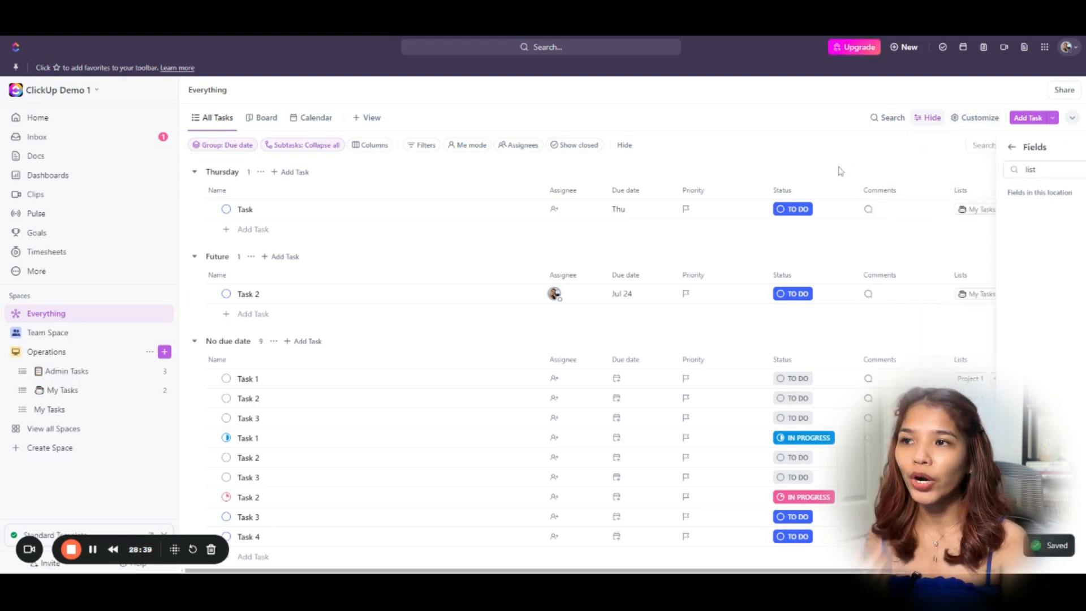
drag(766, 190, 744, 190)
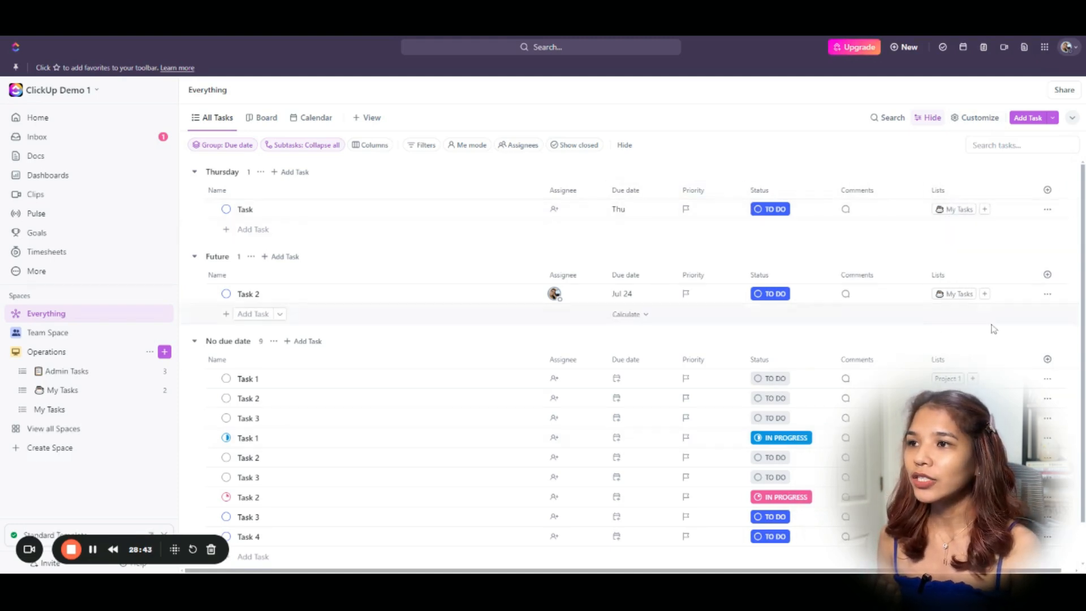
Narrow the Name column; set Task 1 due July 17 and Task 2 due July 25.
scroll(985, 334, down, 1)
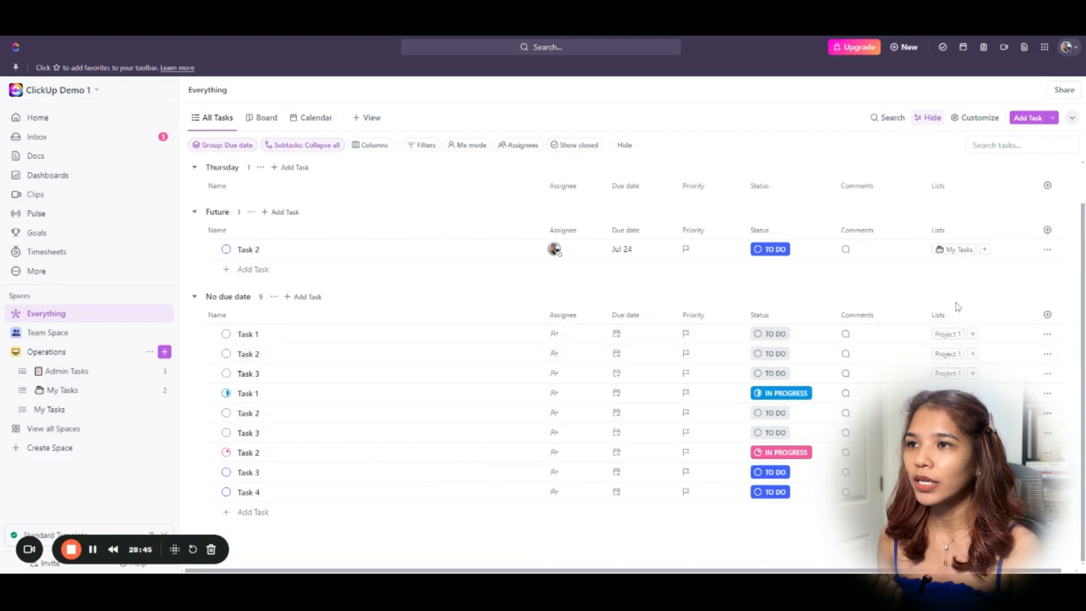
scroll(955, 308, up, 1)
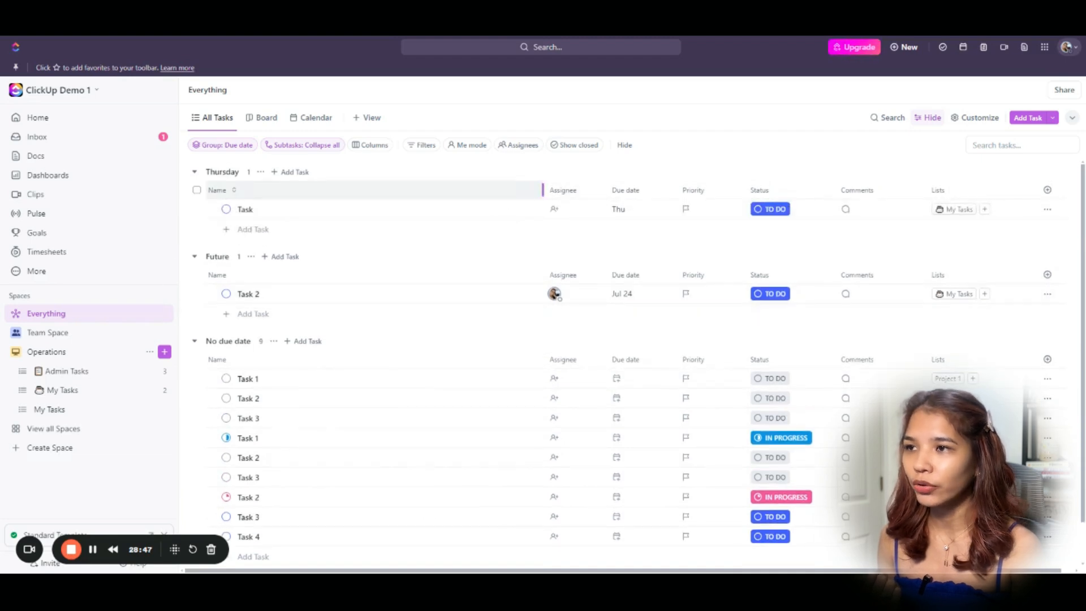
drag(543, 190, 495, 191)
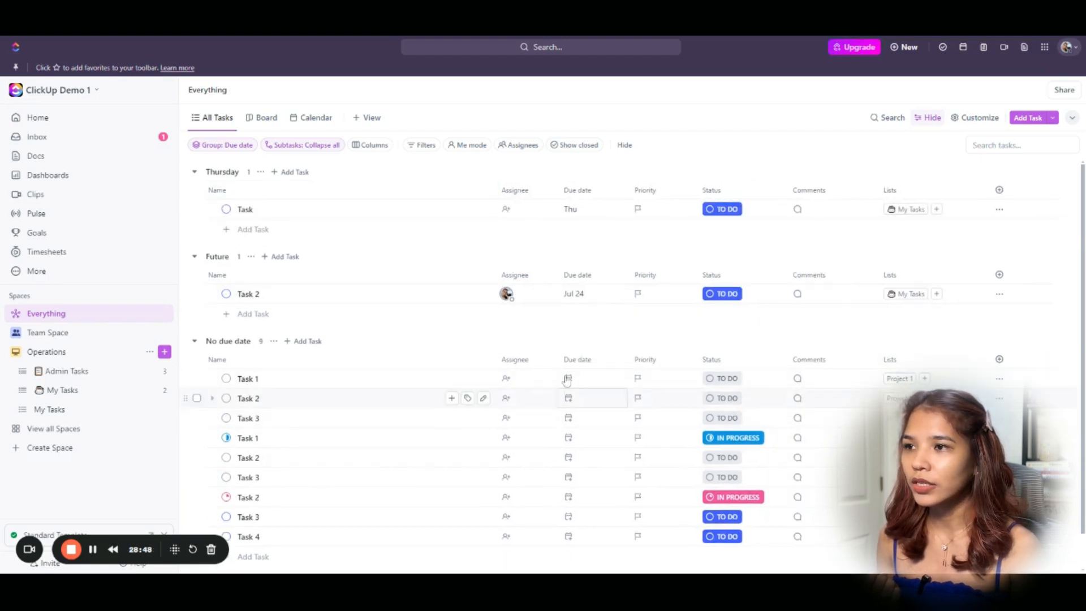
click(569, 378)
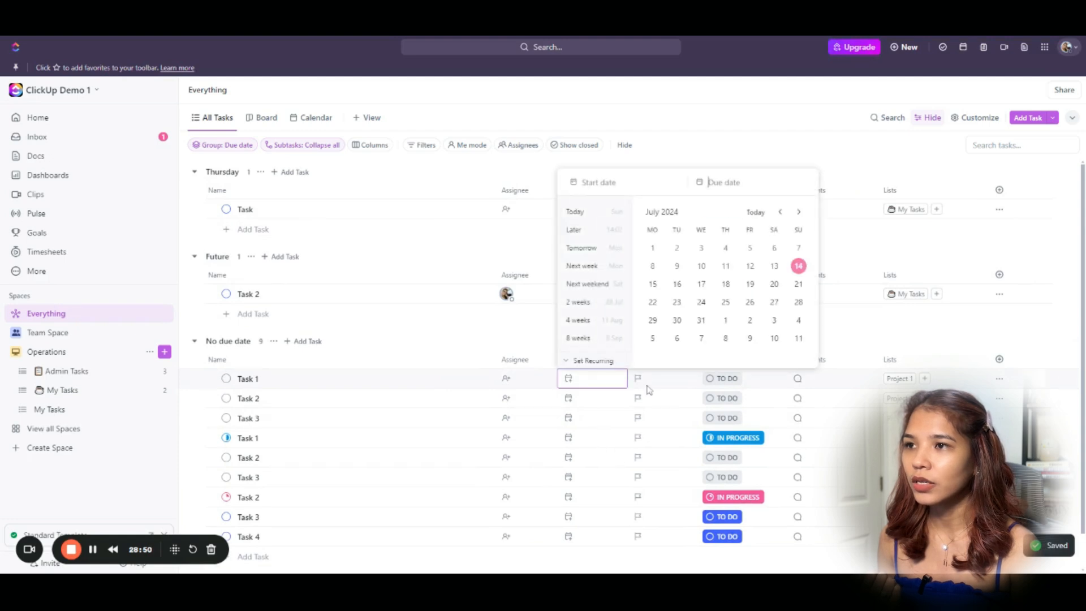
click(703, 288)
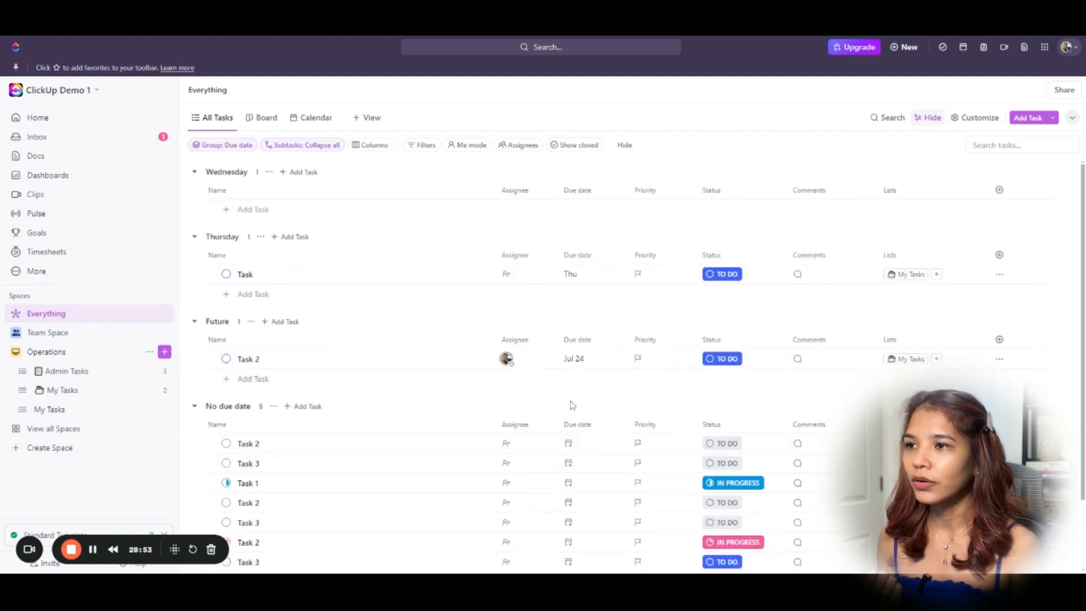
click(591, 464)
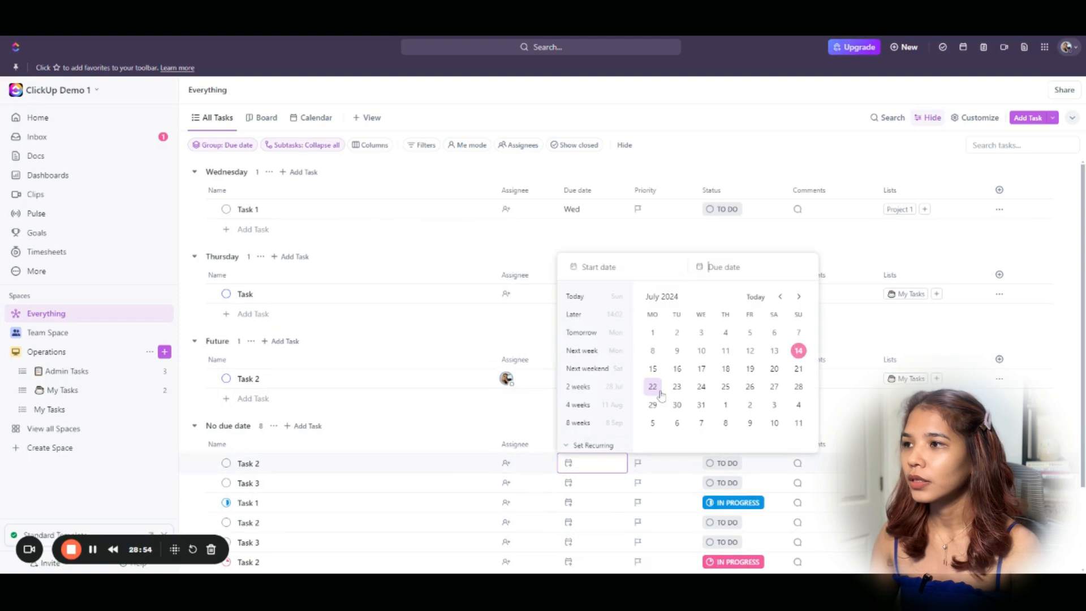
click(727, 388)
Bulk-select the six undated tasks and set their due date to Thursday, July 18.
scroll(617, 430, down, 2)
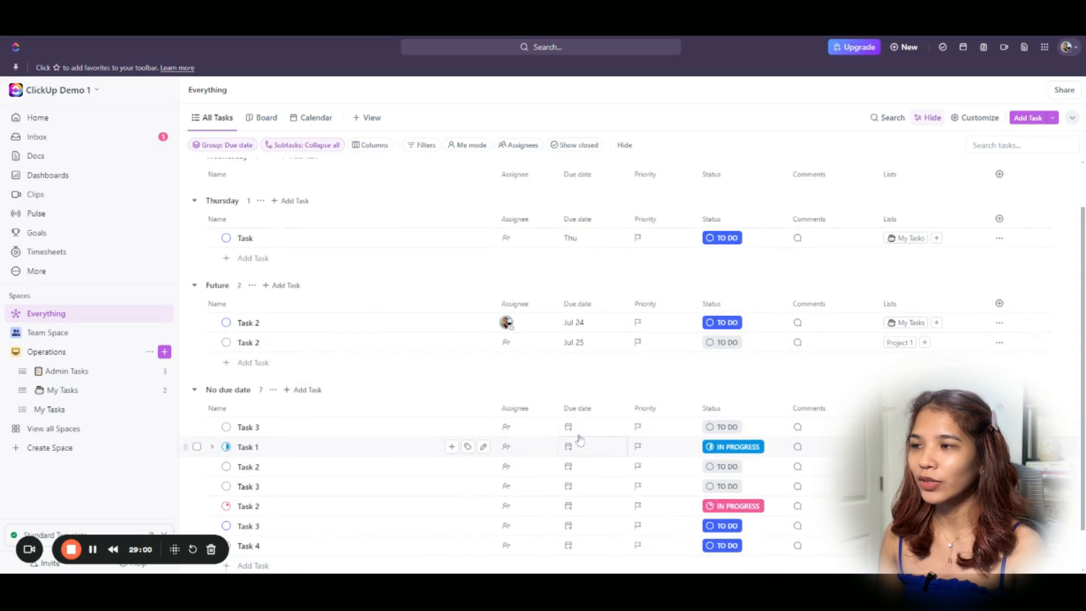
click(610, 432)
click(319, 407)
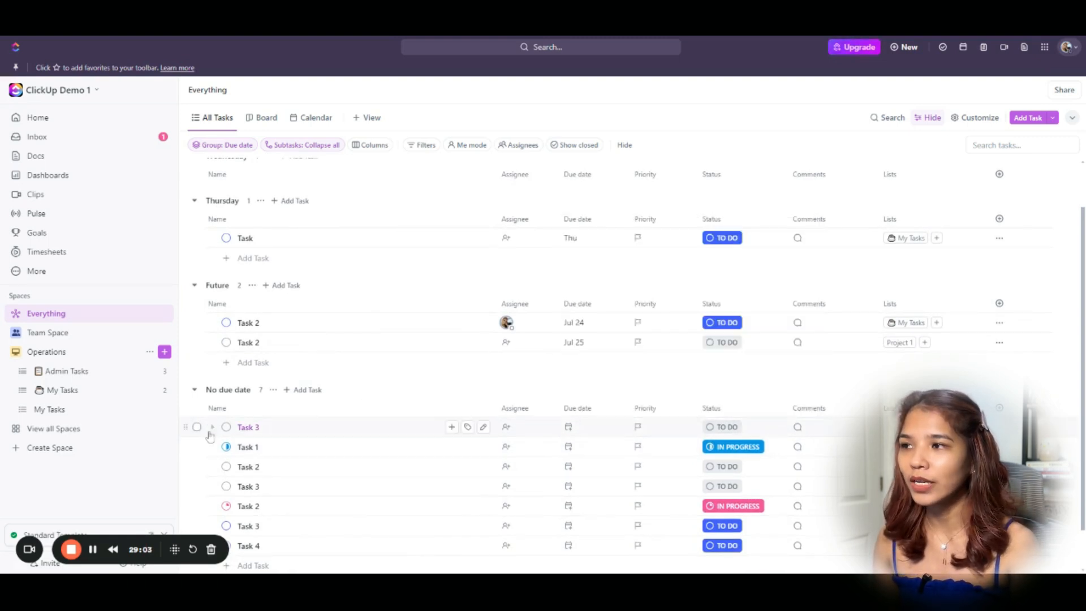
click(197, 428)
scroll(432, 385, down, 1)
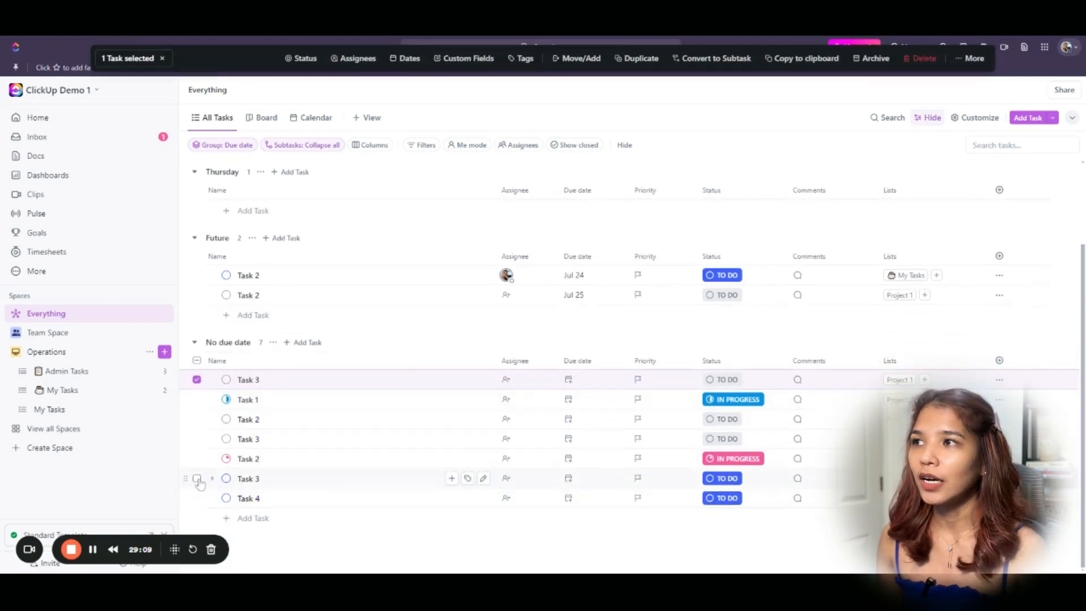
shift+click(197, 479)
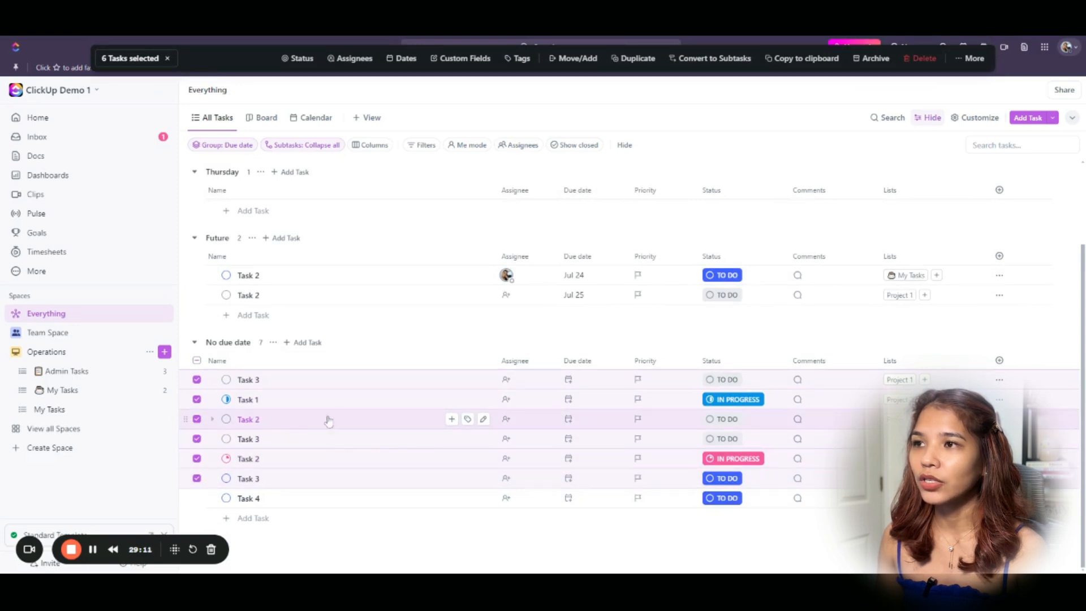
click(410, 61)
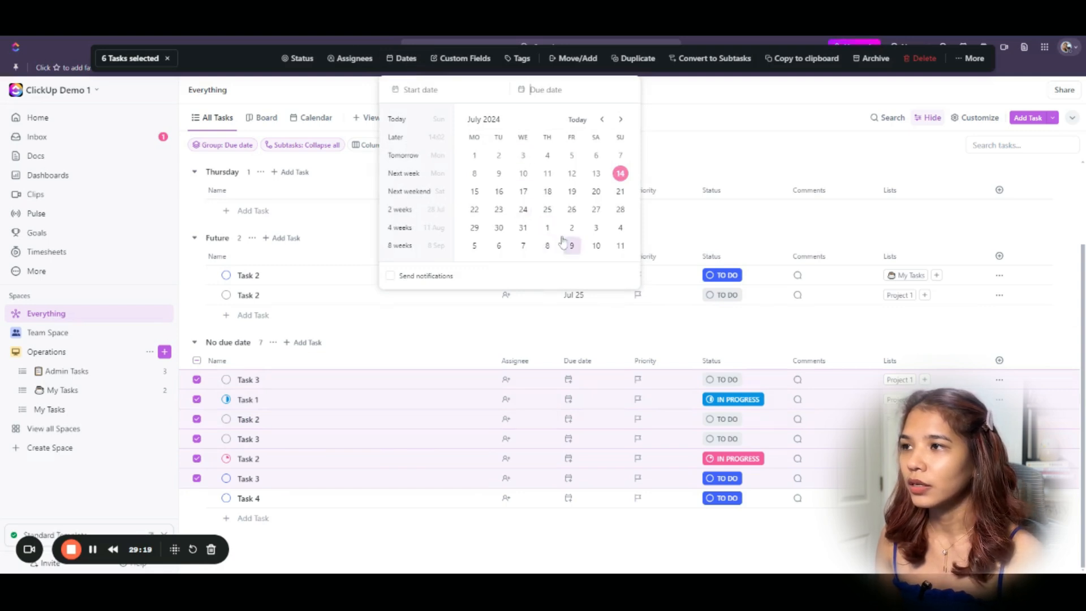
click(547, 192)
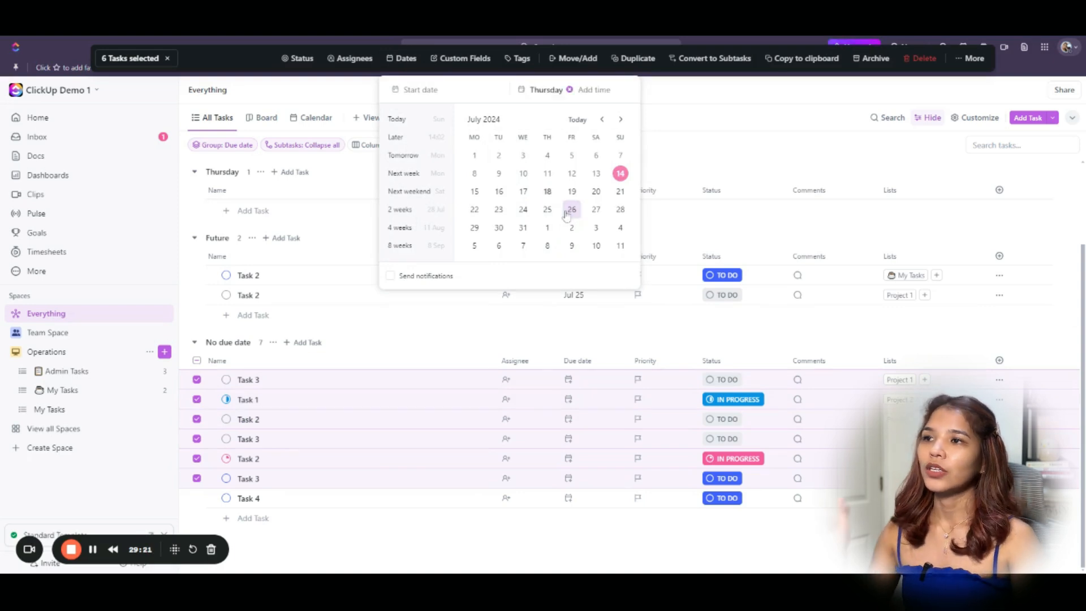
click(470, 337)
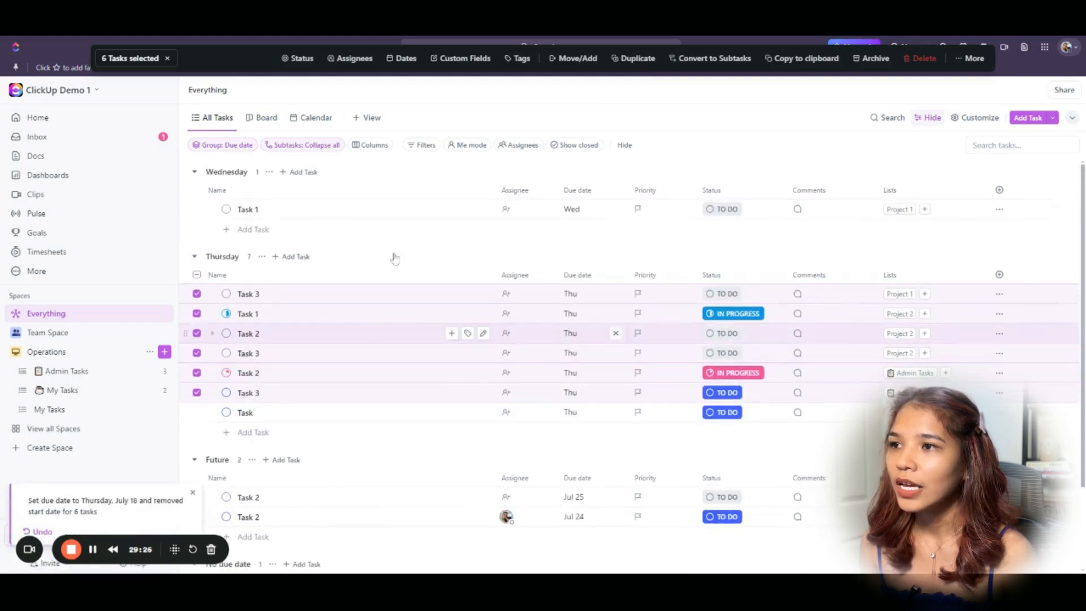
click(168, 59)
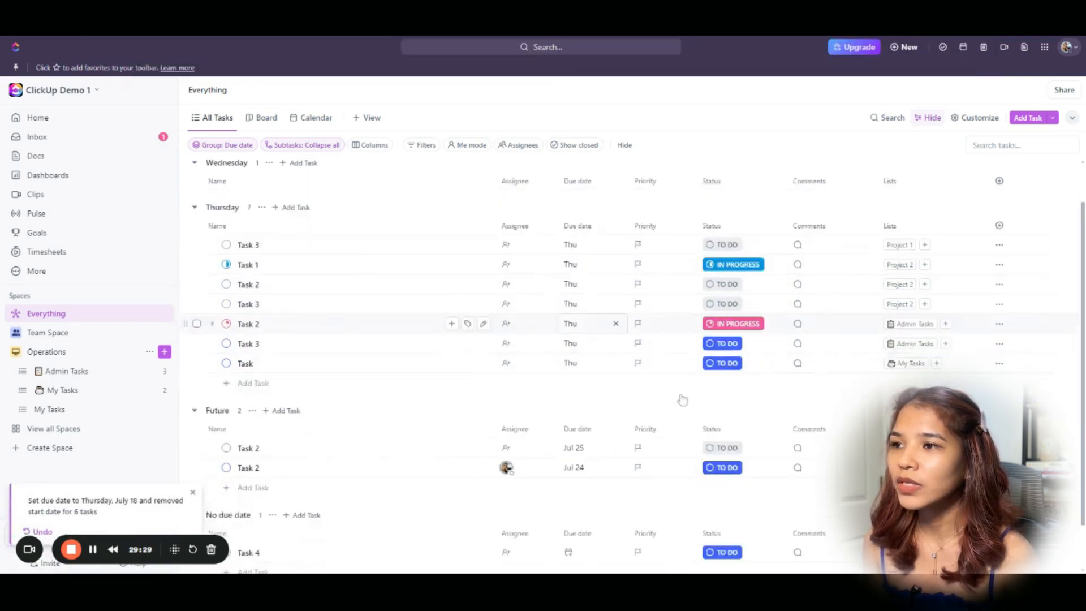
Set Task 4 due July 30 and backdate one Task 2 to July 12 so it's overdue.
scroll(605, 498, down, 2)
click(575, 500)
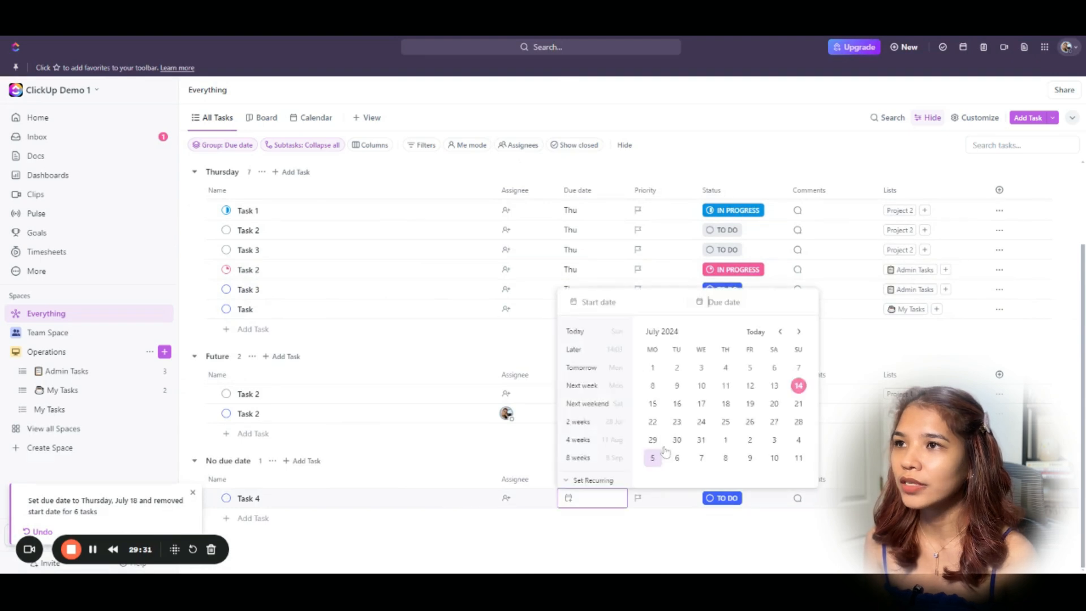
click(678, 440)
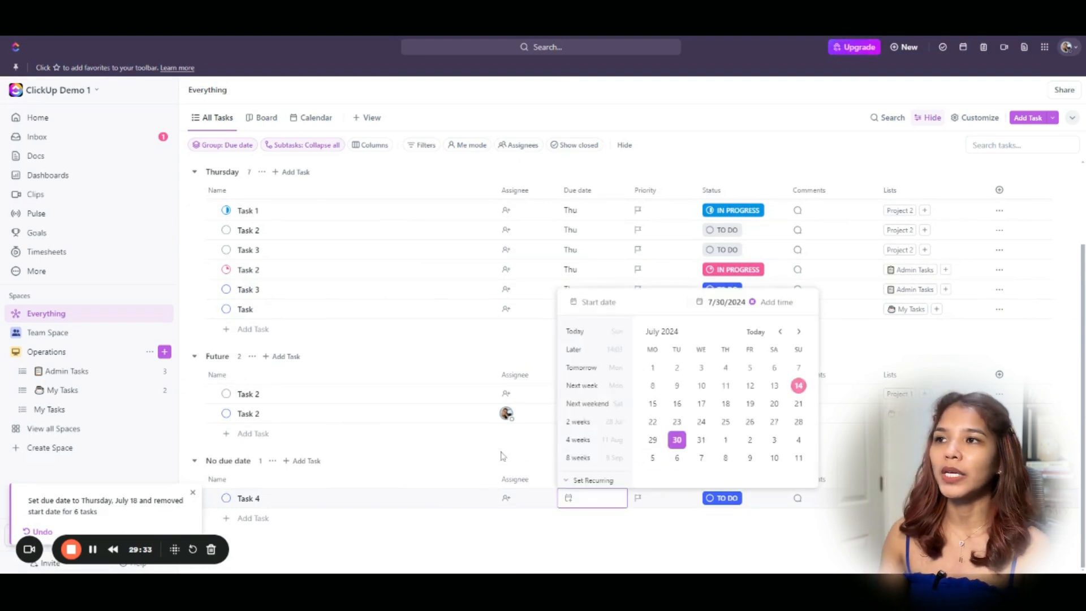
scroll(588, 431, up, 2)
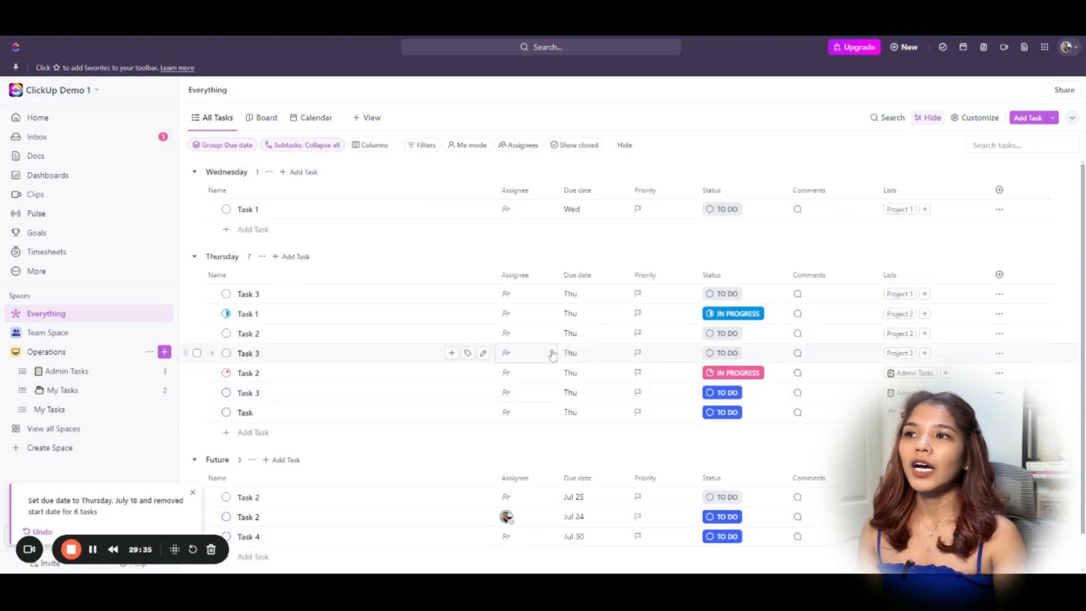
click(607, 340)
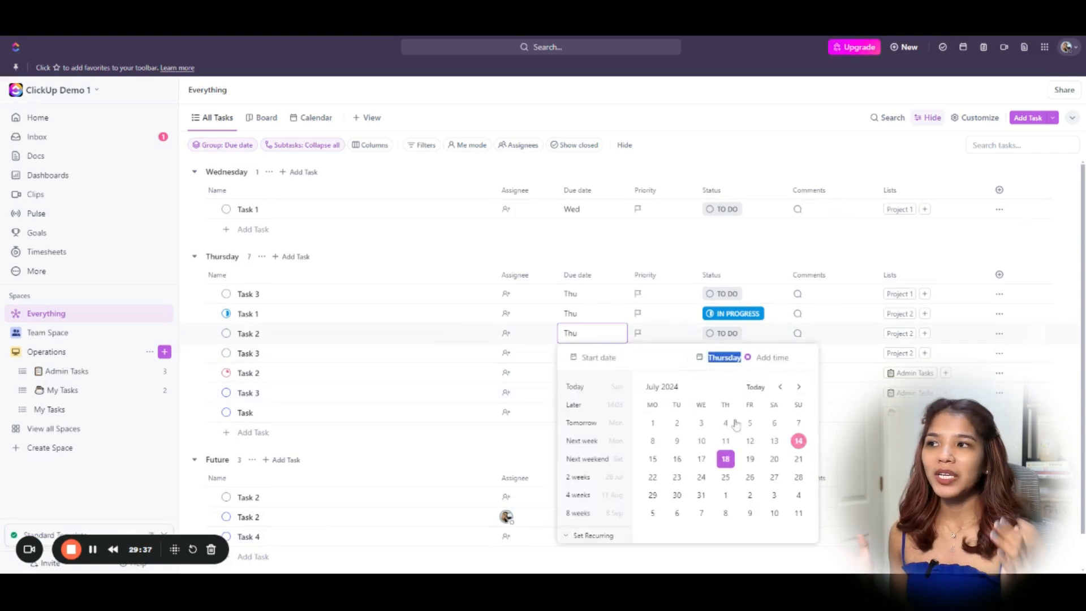
click(750, 444)
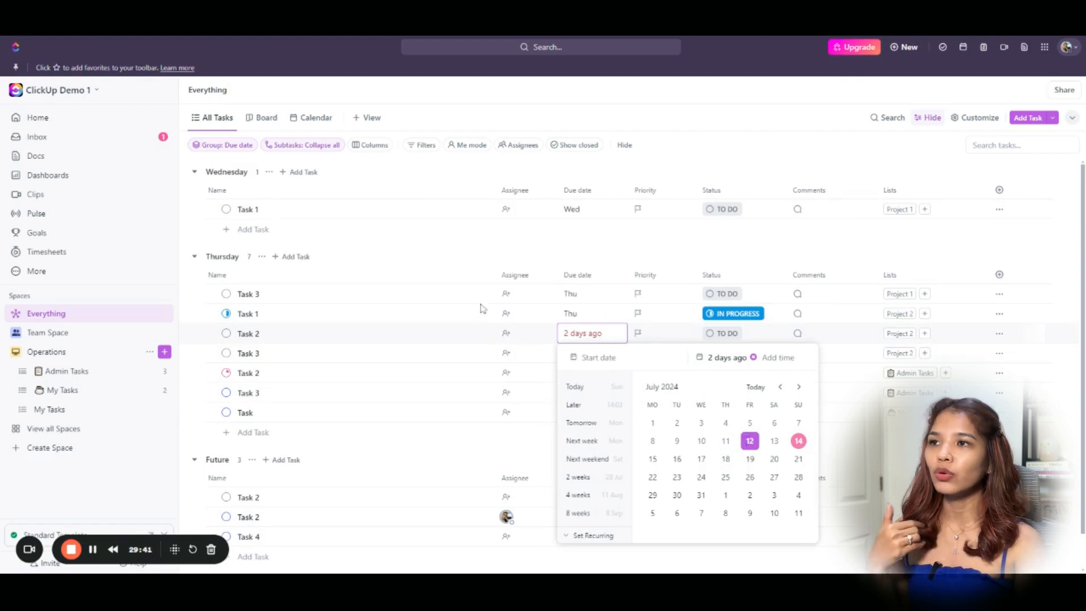
click(499, 278)
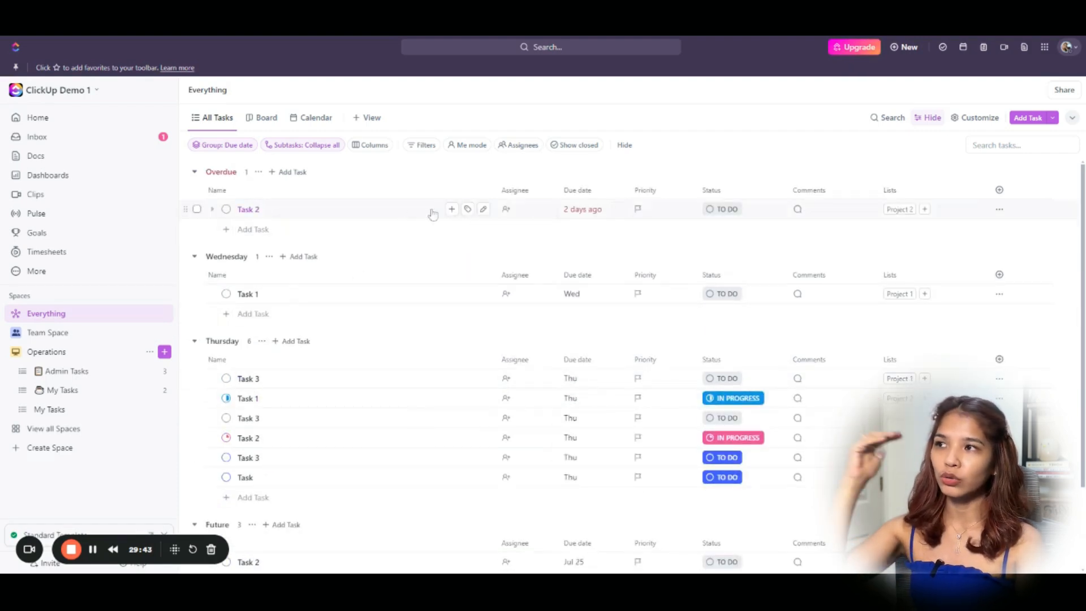
drag(495, 190, 449, 190)
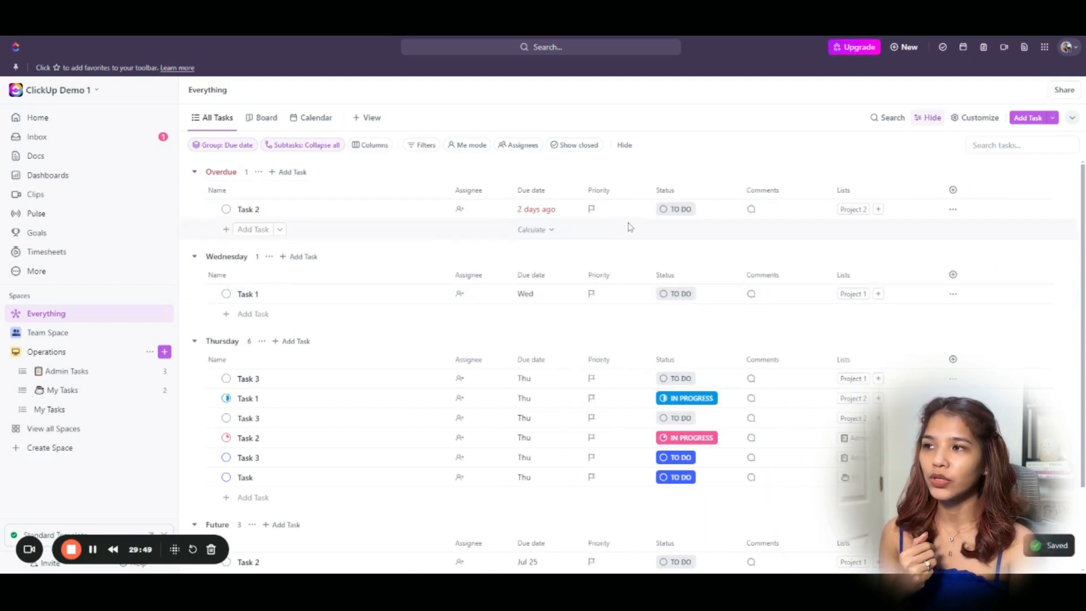
click(211, 121)
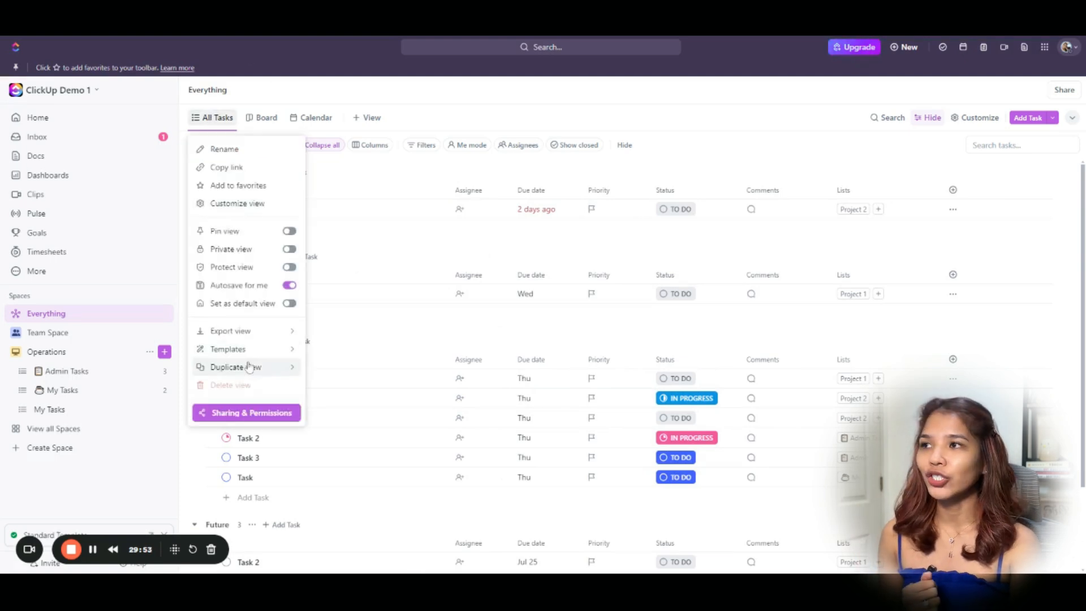
Duplicate the All Tasks view and rename the copy 'Overdue Tasks'.
click(406, 344)
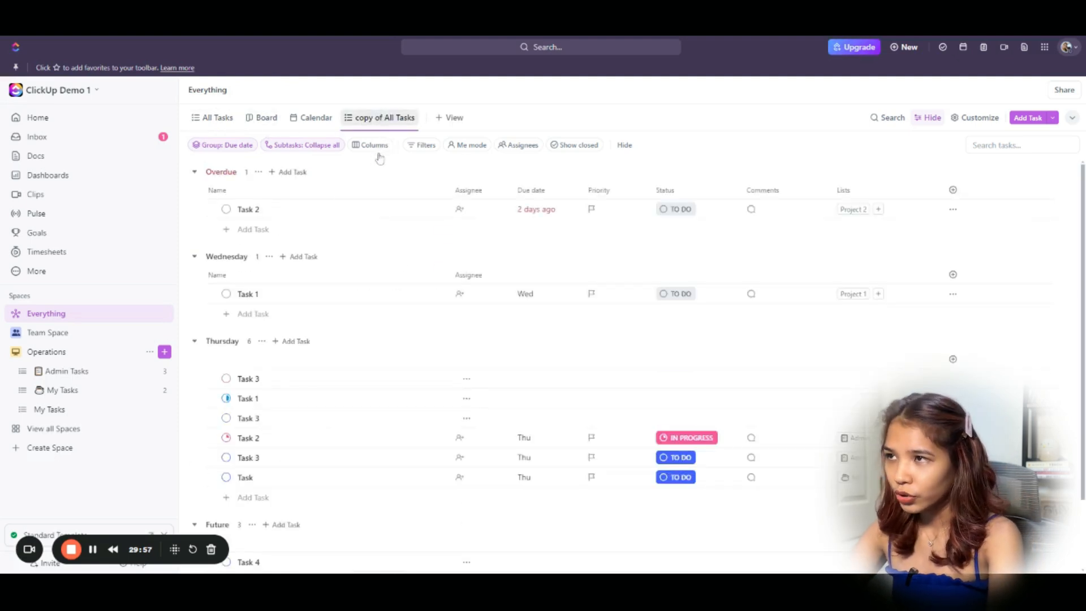
right_click(389, 124)
click(390, 158)
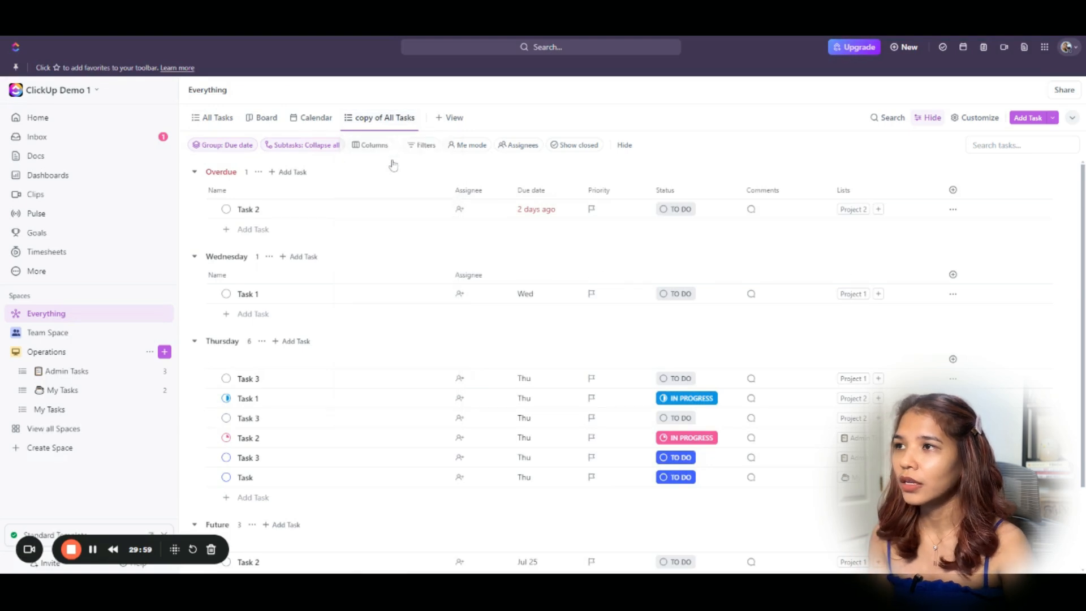
text(Overdue)
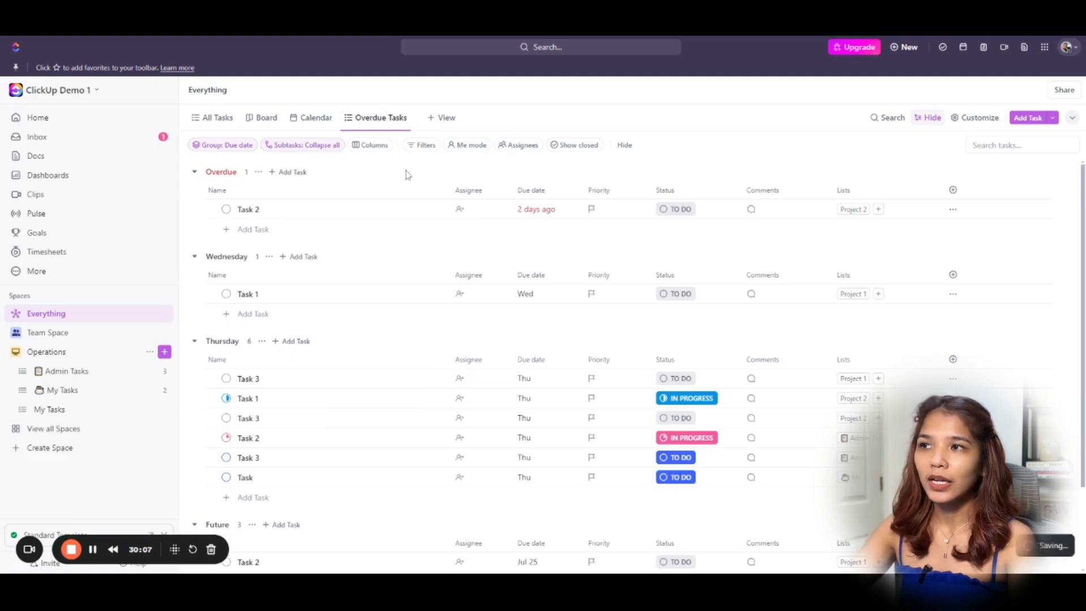
Filter the Overdue Tasks view to Due date is Overdue and narrow the Name column.
click(421, 146)
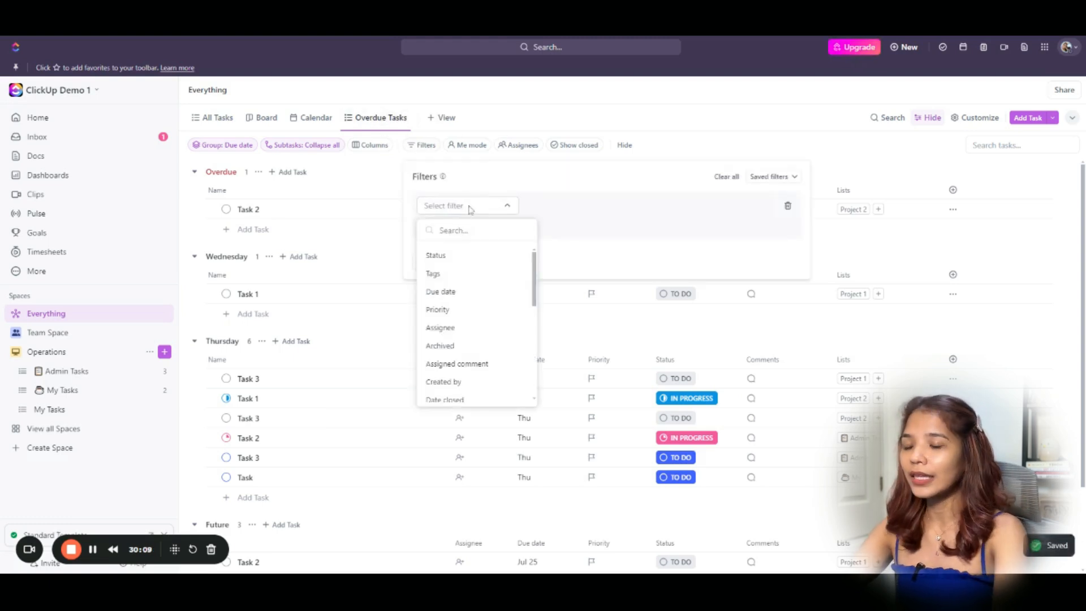
click(452, 292)
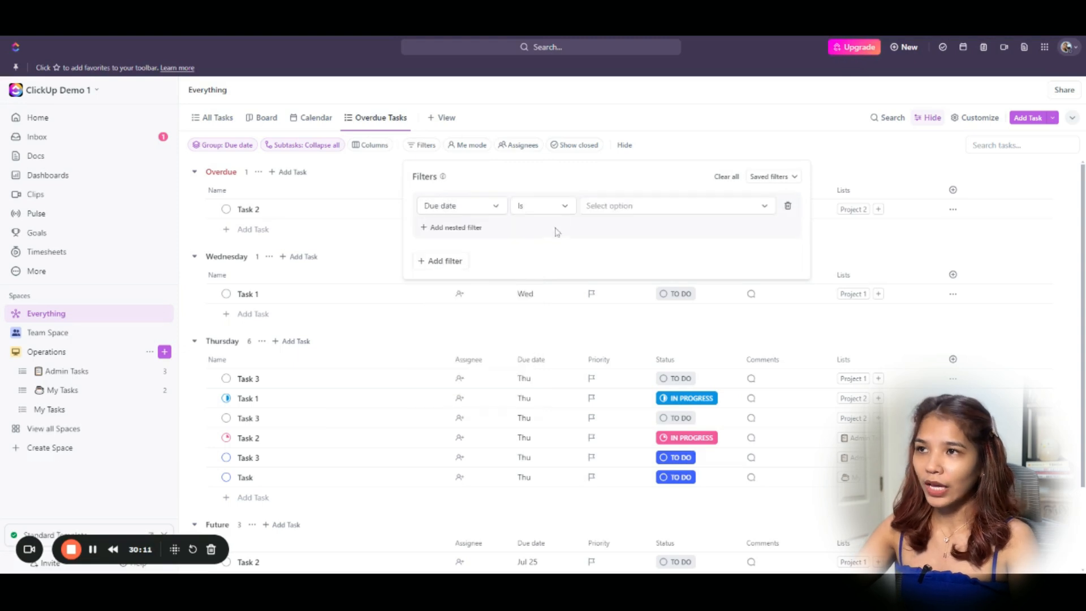
click(630, 208)
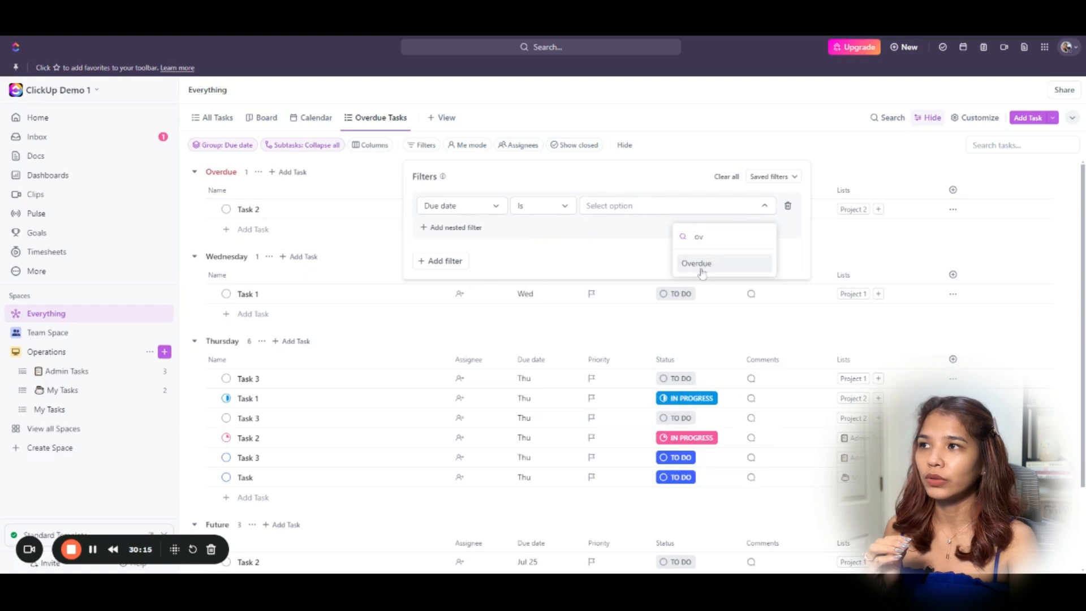
click(704, 265)
click(866, 170)
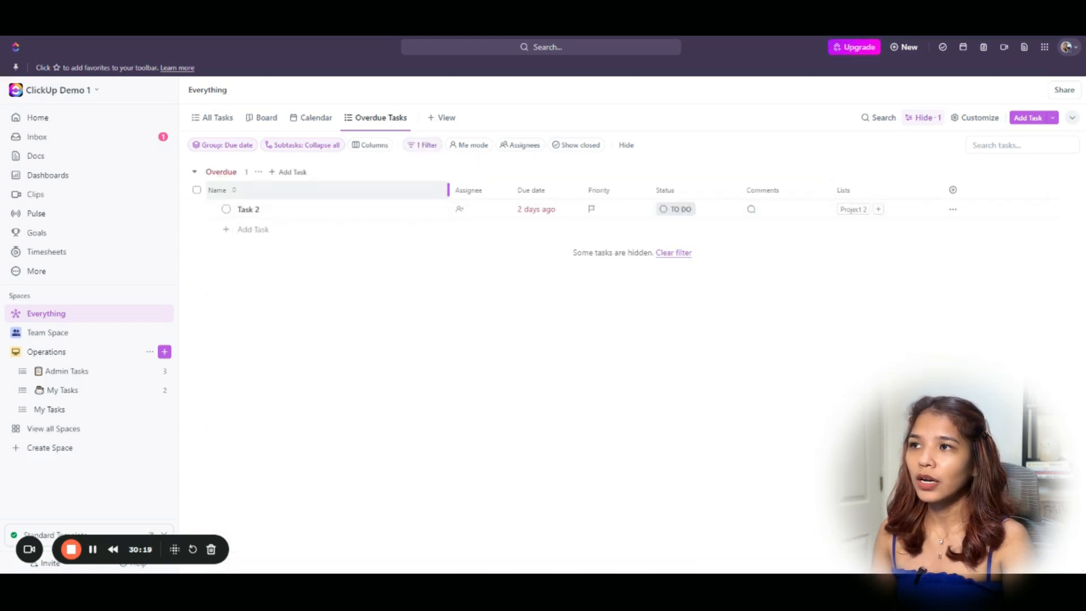
drag(448, 190, 420, 190)
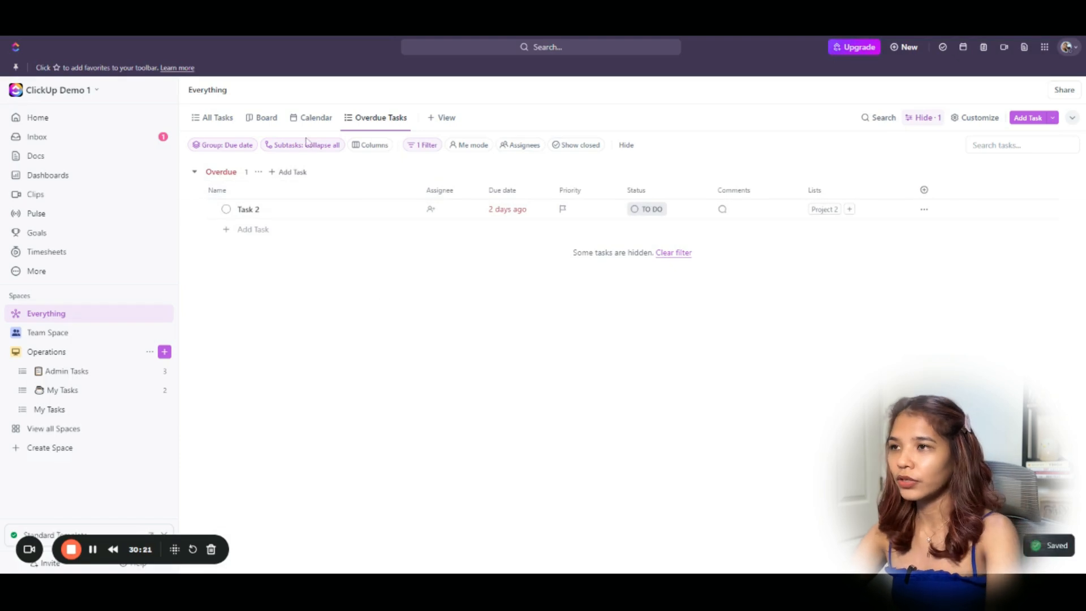
Add a 'Due date is not Overdue' filter to the All Tasks view.
click(213, 117)
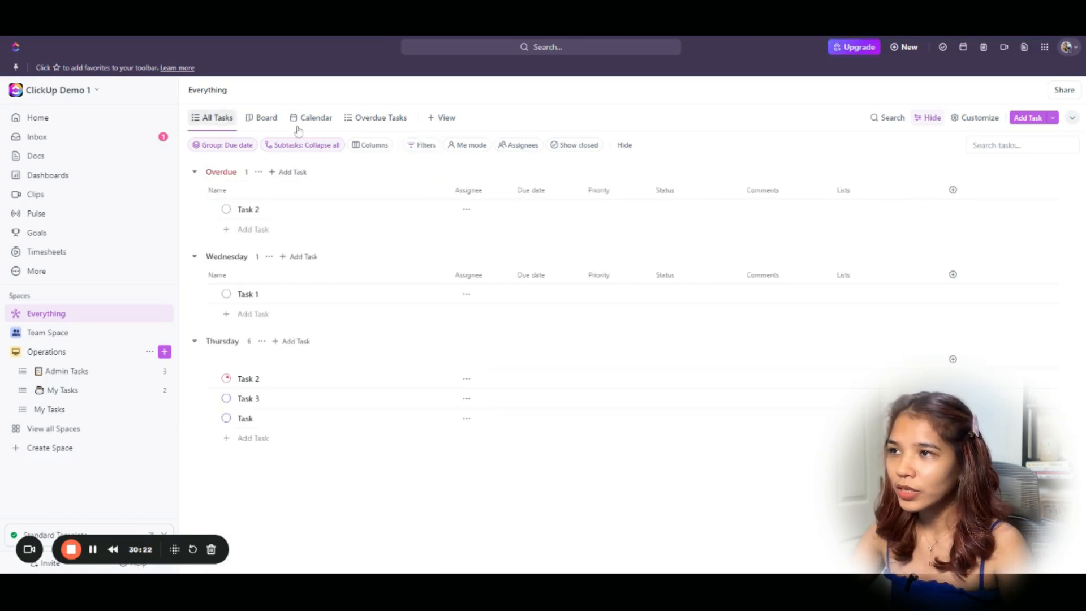
click(421, 144)
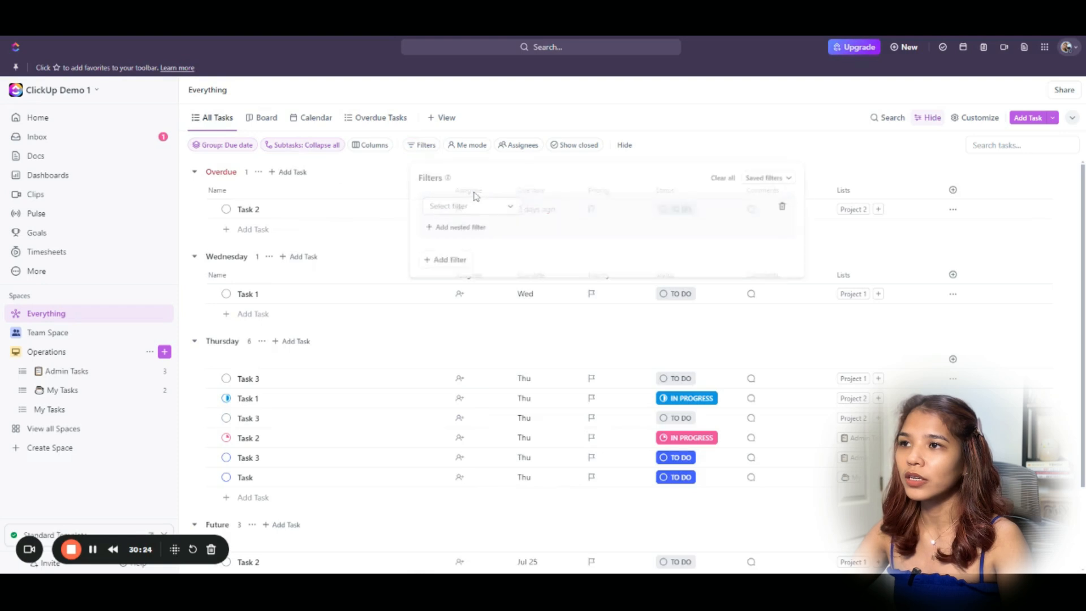
text(du)
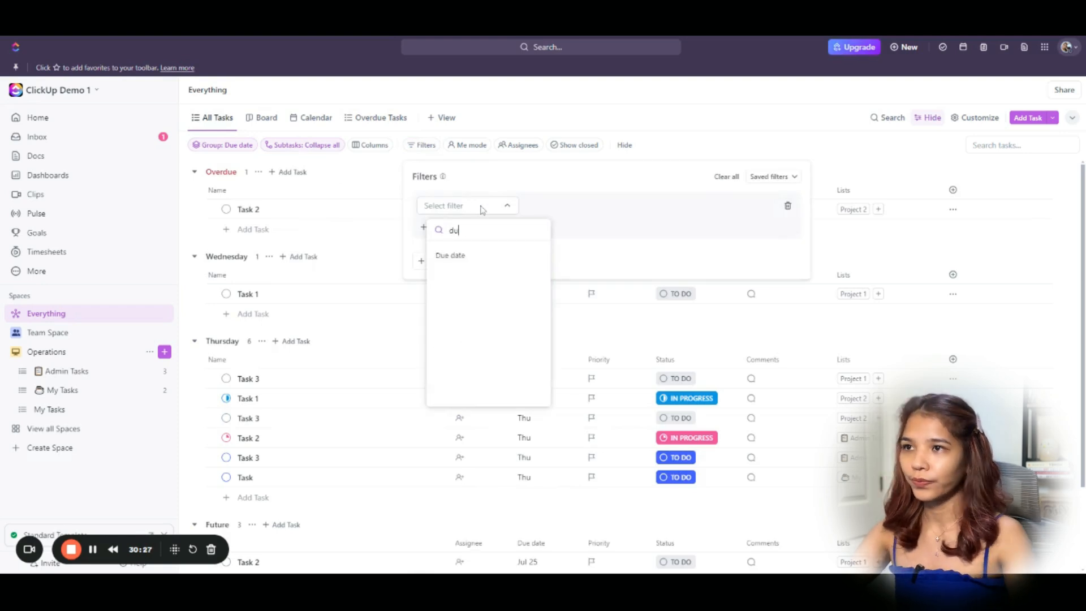
click(462, 255)
click(564, 207)
click(573, 261)
click(623, 209)
text(cver)
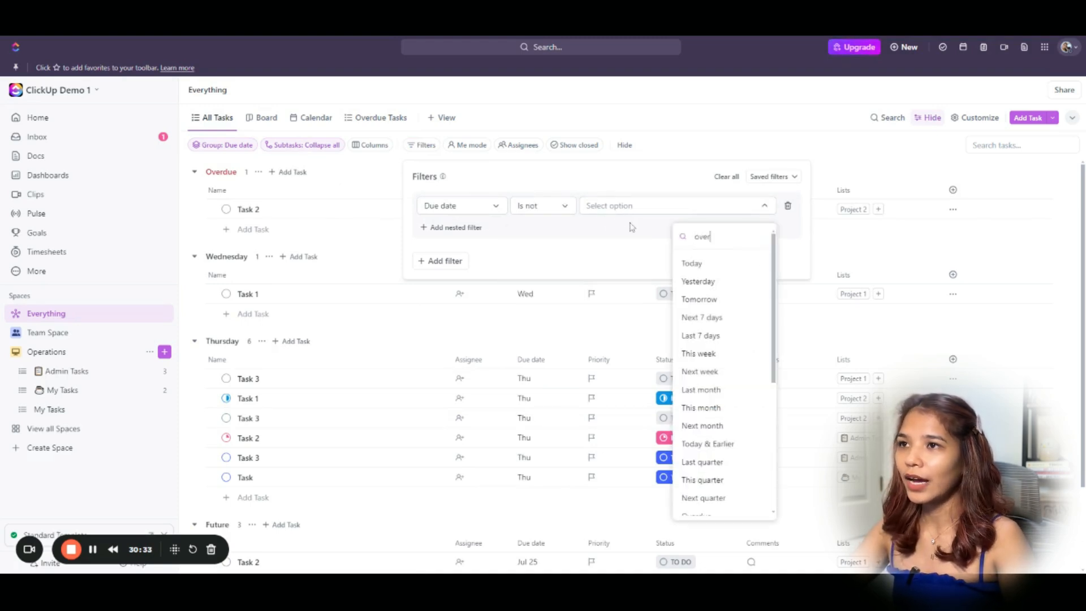
click(729, 272)
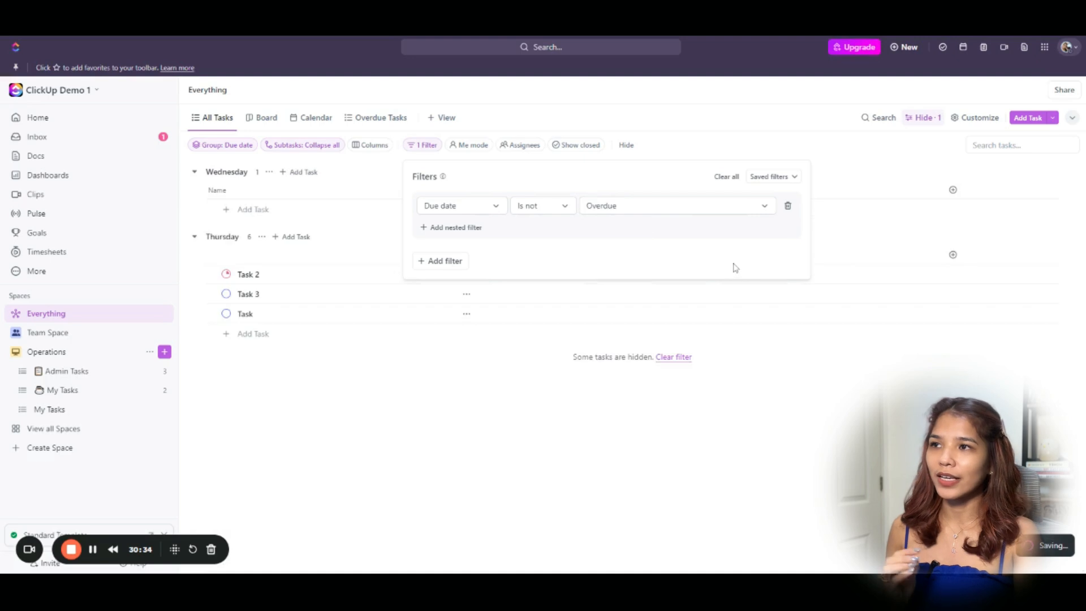
click(873, 166)
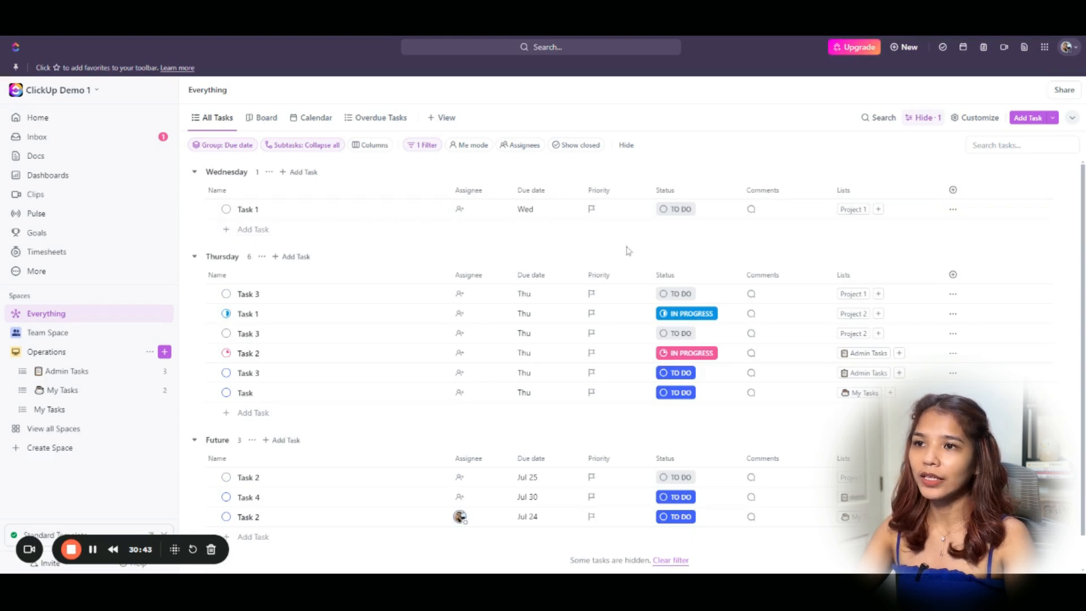
Add the Time tracked column to All Tasks, then hide it again.
click(952, 190)
text(t)
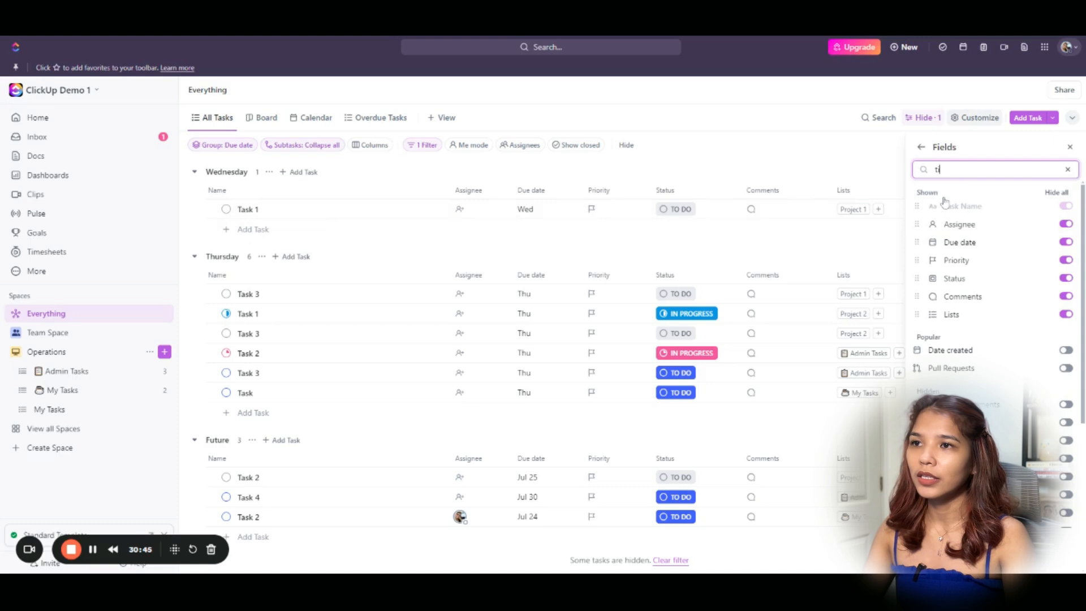
text(ime)
click(950, 228)
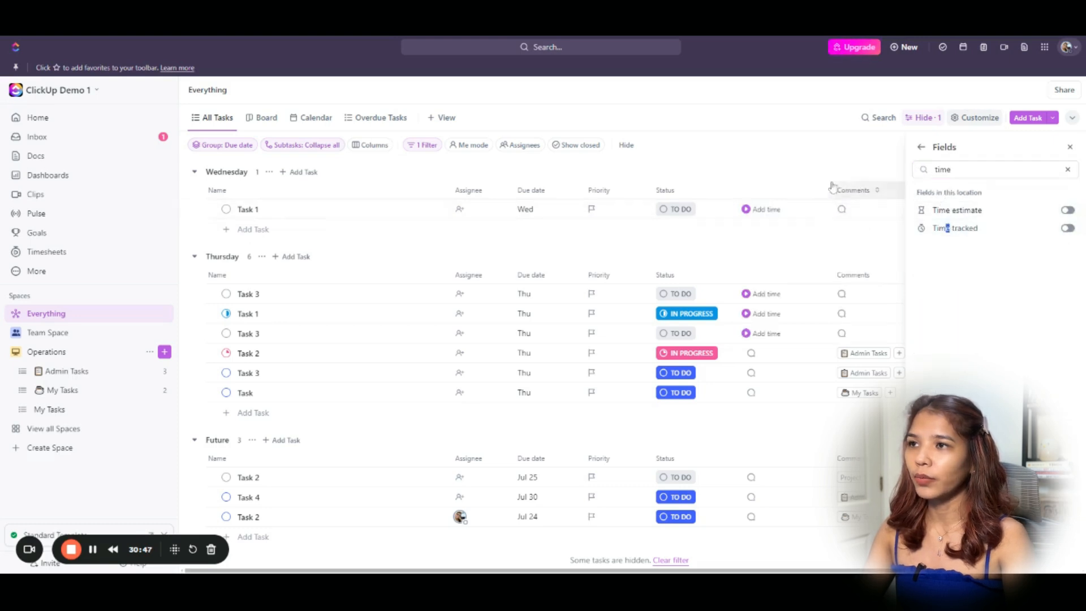
click(822, 161)
click(763, 193)
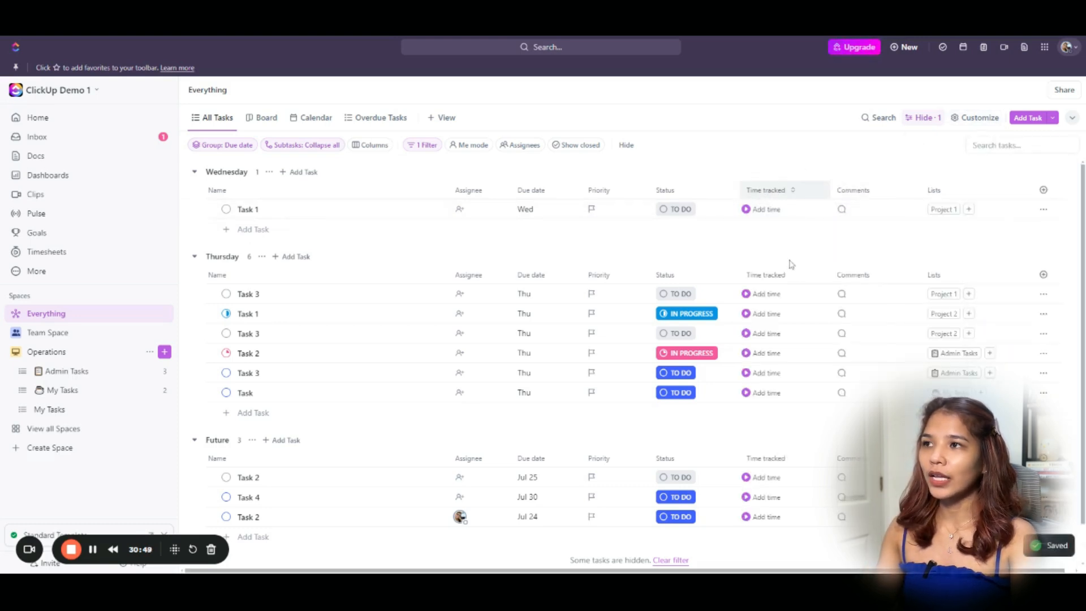
click(770, 198)
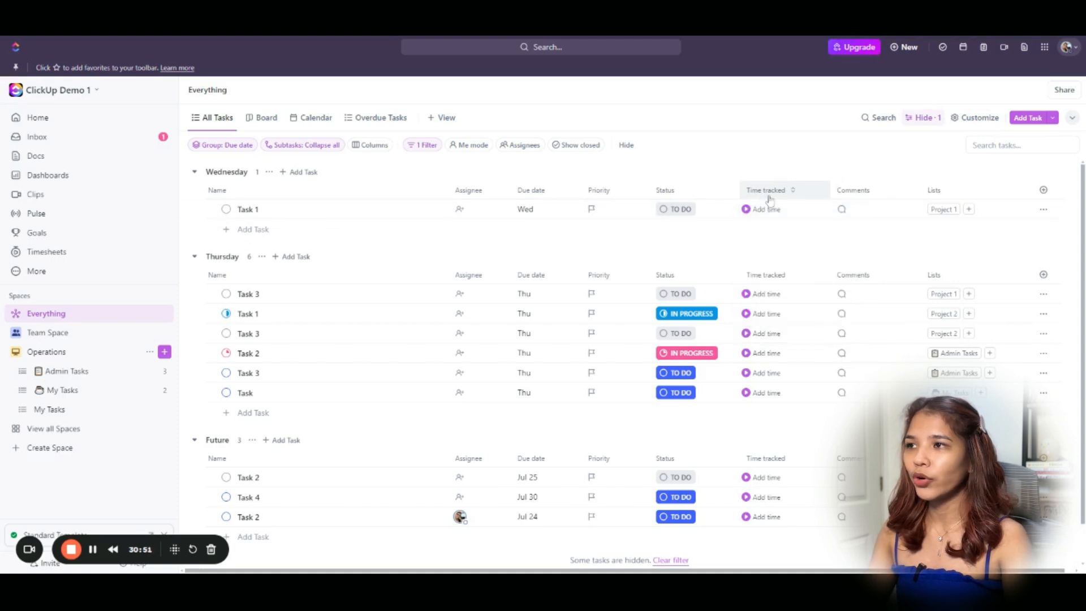
click(769, 198)
click(789, 331)
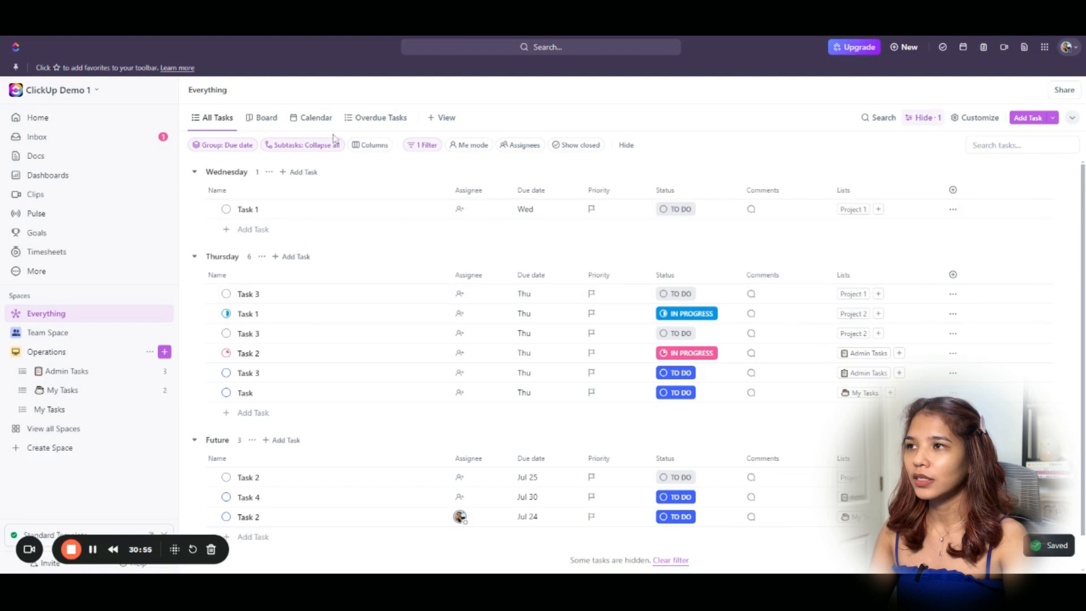
Delete the Board view from the Everything space.
click(267, 120)
click(267, 120)
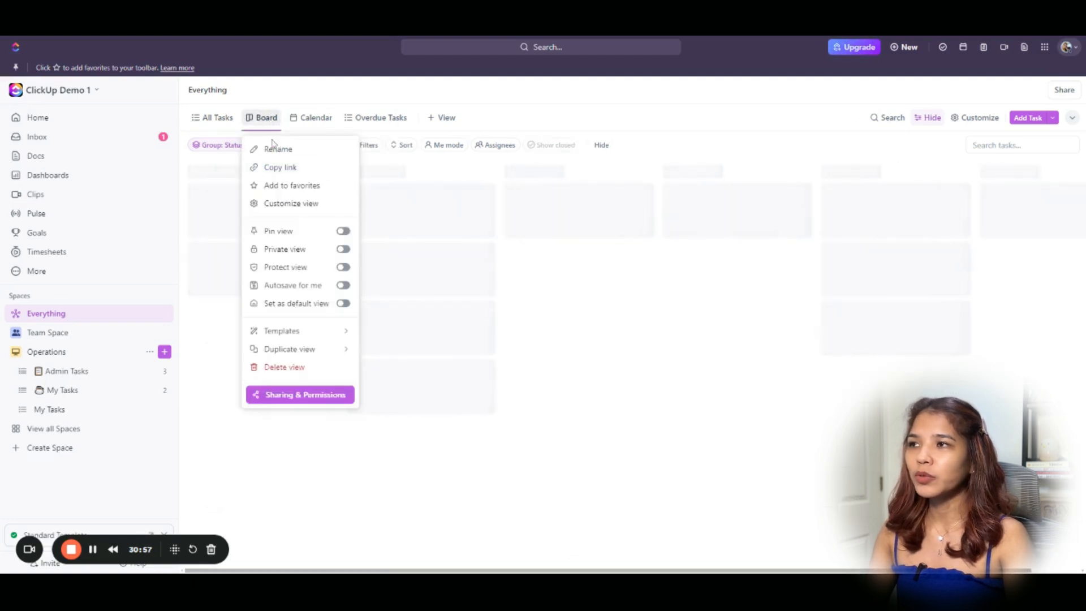
key(Escape)
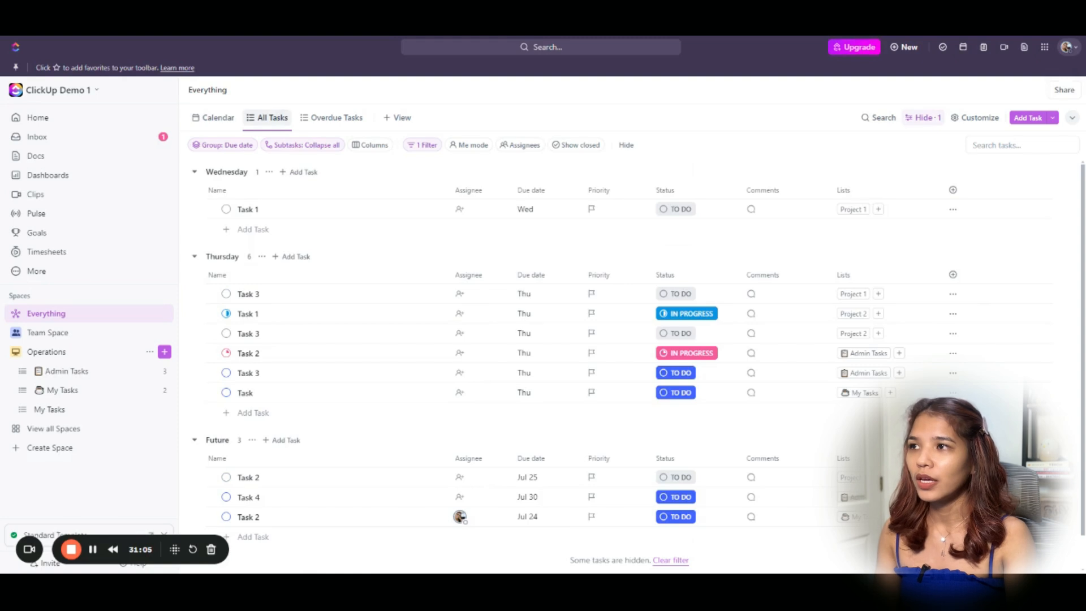
Delete the Calendar view from the Everything space.
click(270, 125)
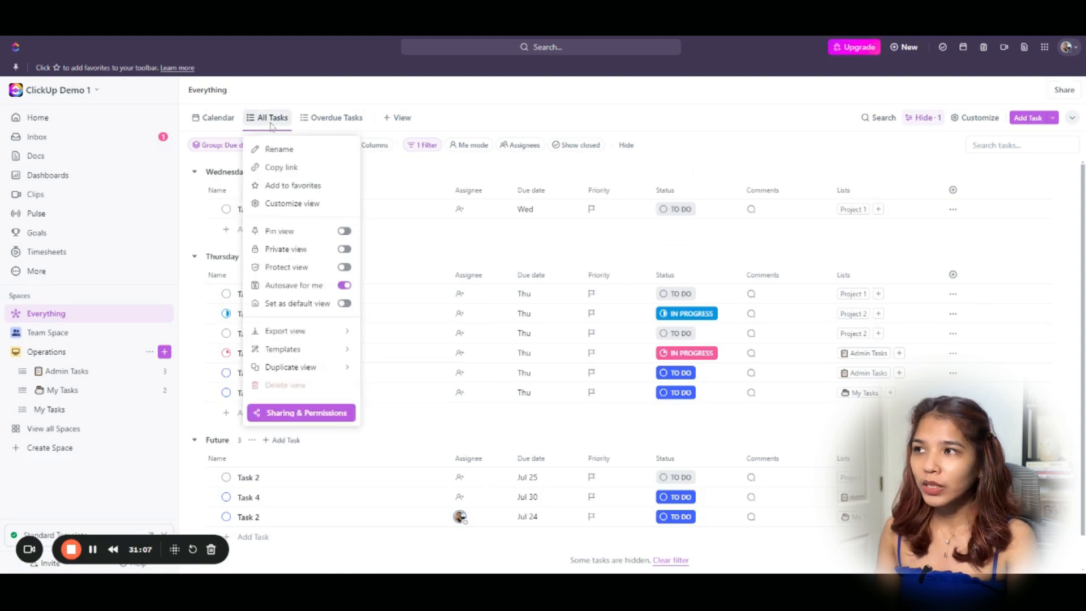
click(215, 123)
click(214, 122)
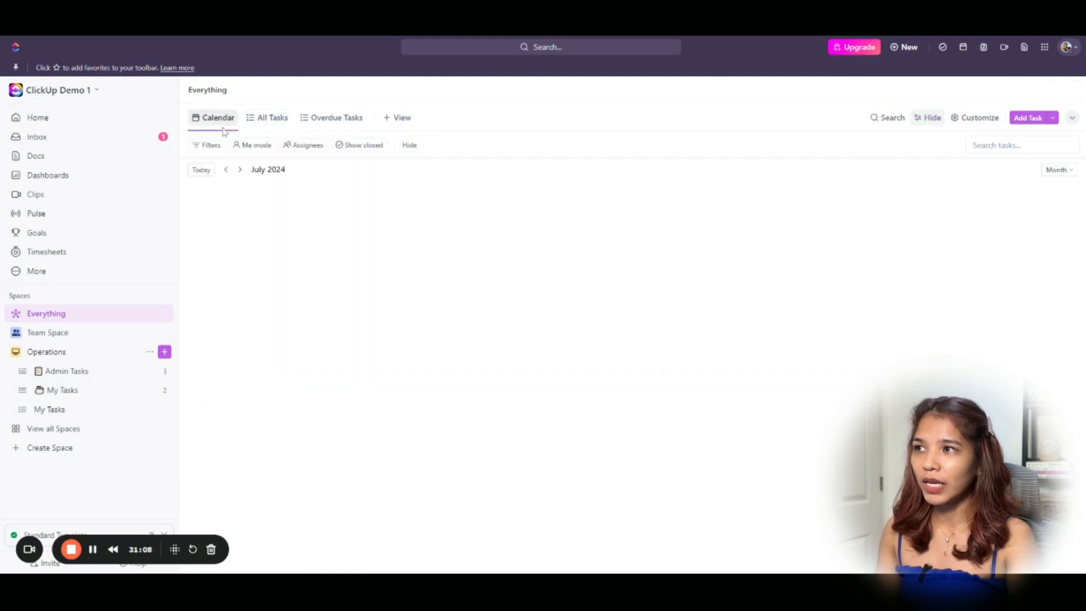
click(214, 121)
click(252, 350)
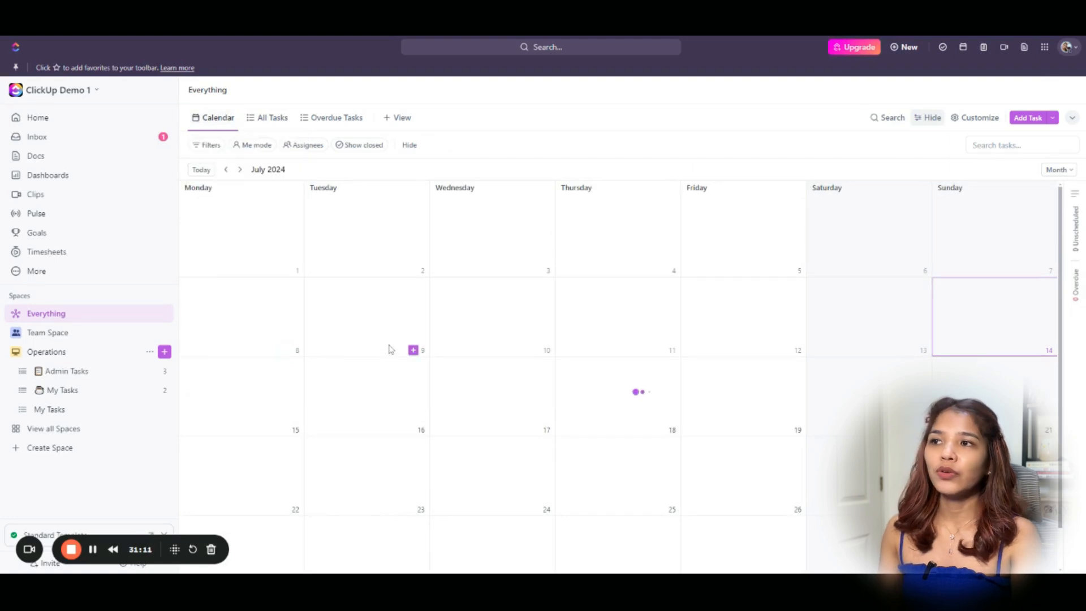
Pin the All Tasks view.
click(223, 122)
click(224, 122)
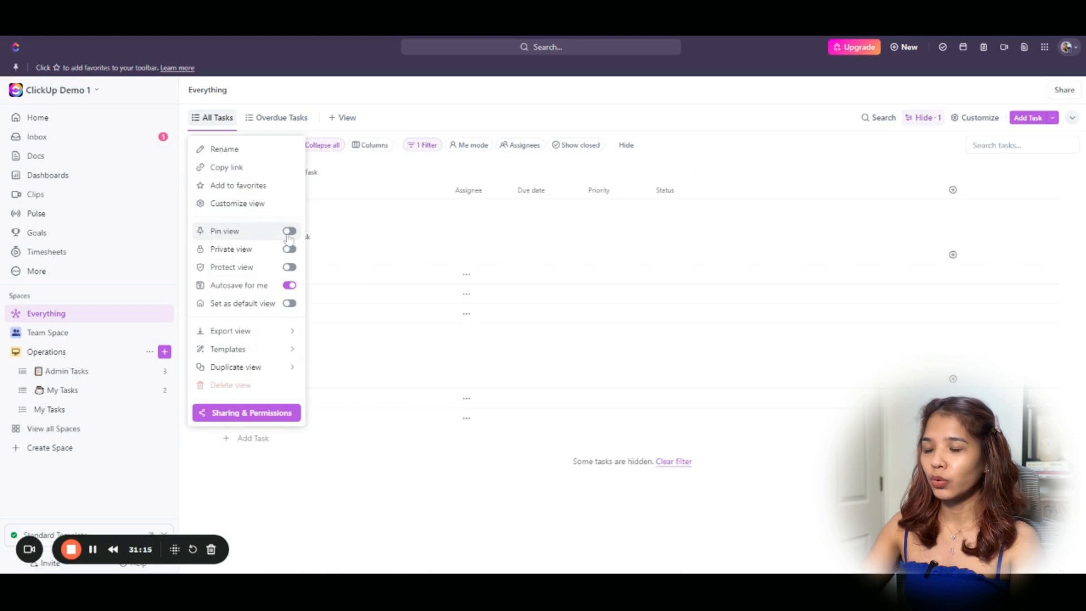
click(290, 233)
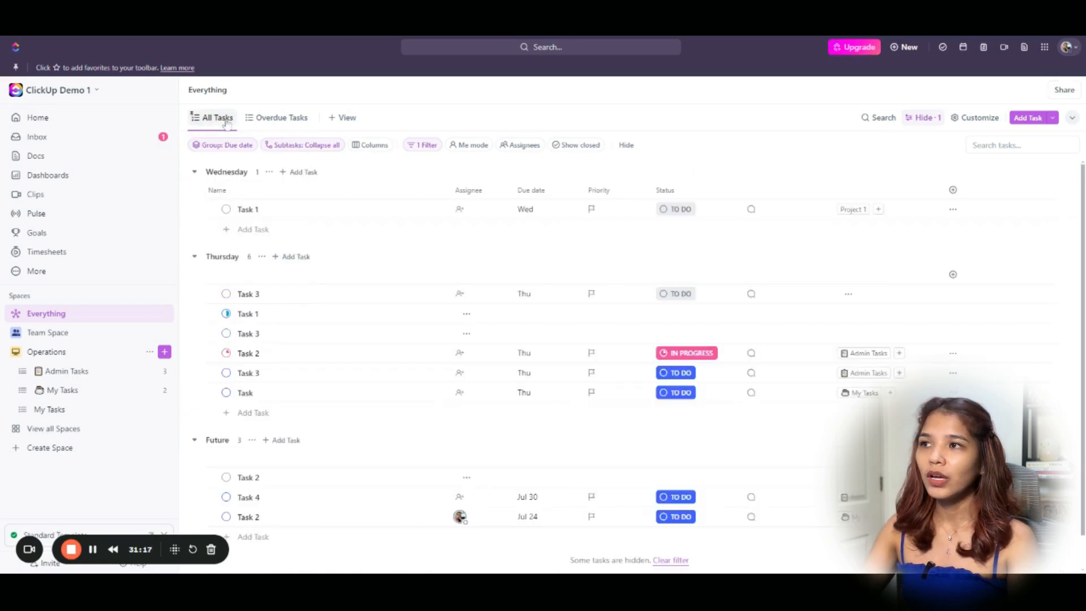
click(350, 122)
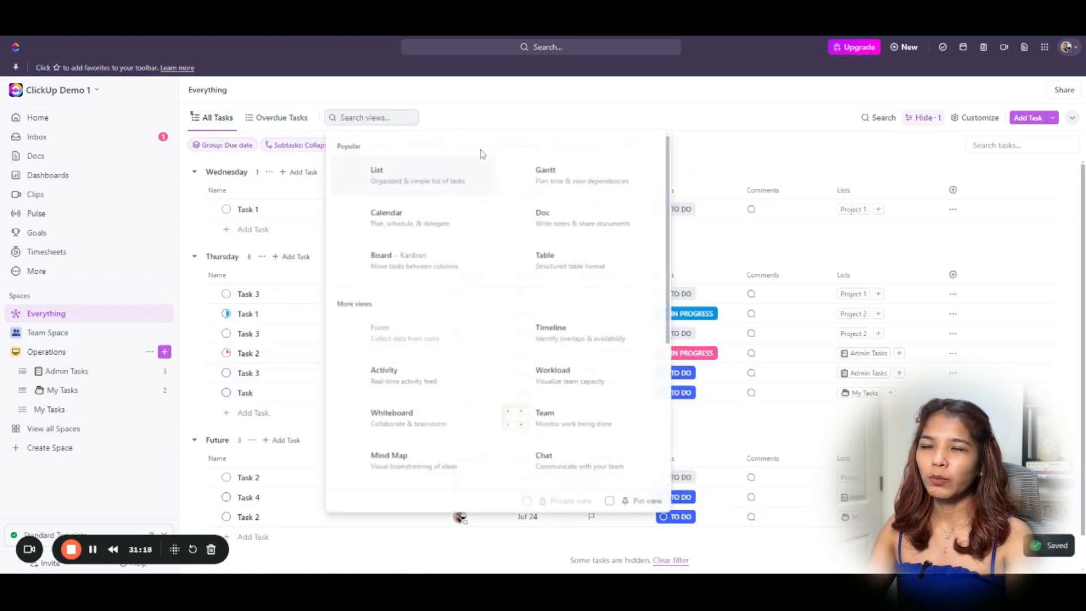
text(tea)
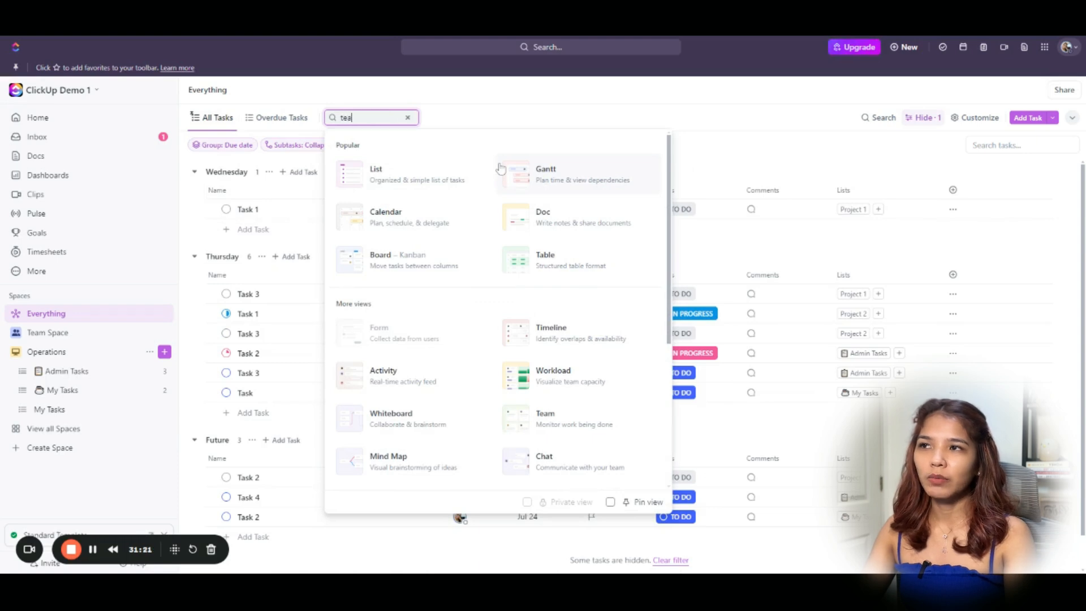
text(m)
click(478, 183)
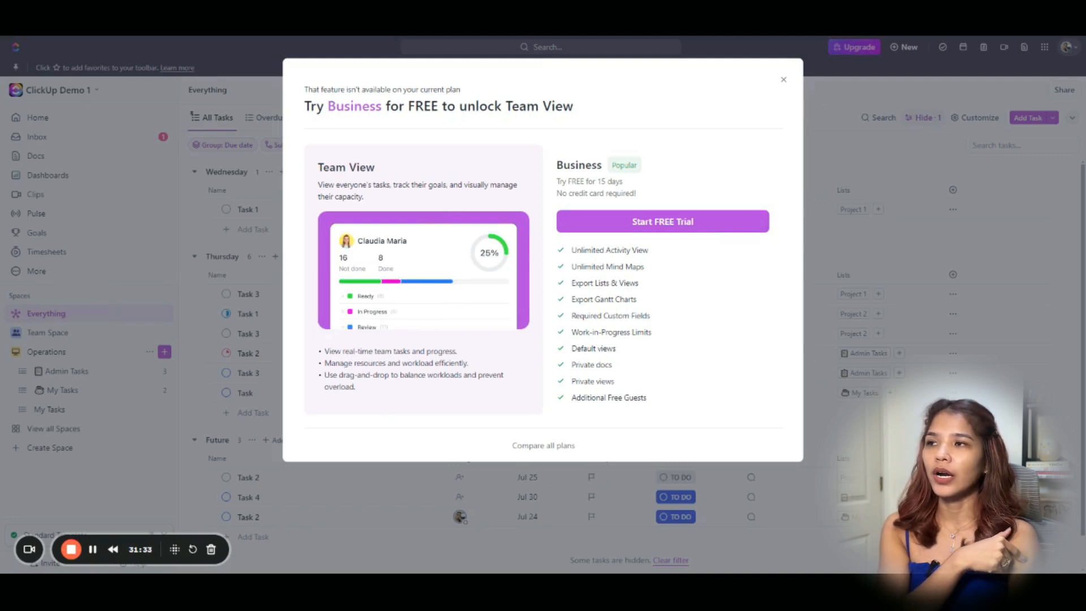
click(785, 81)
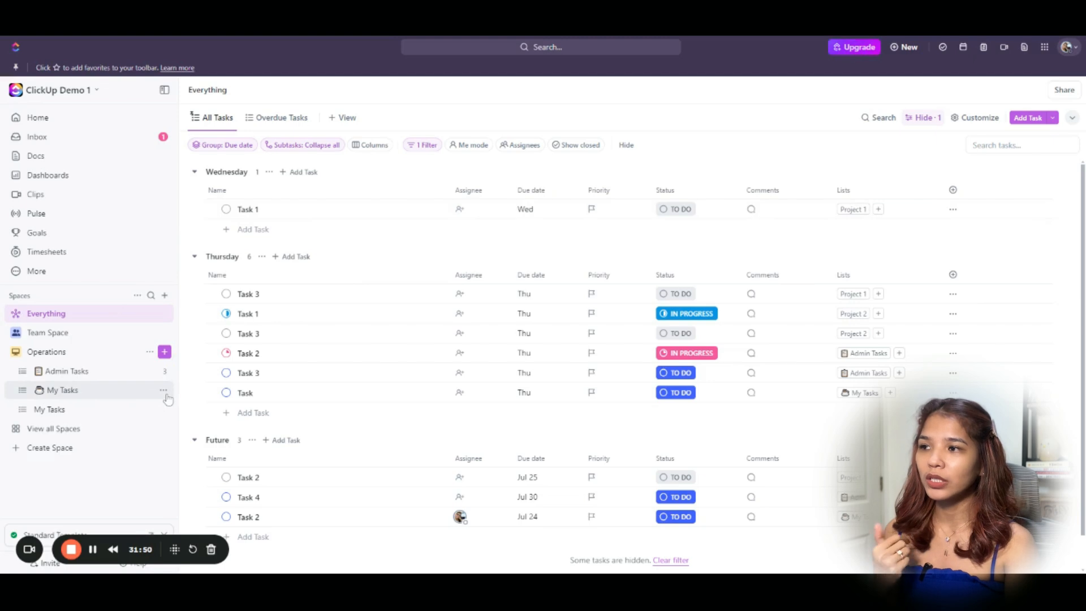
click(166, 396)
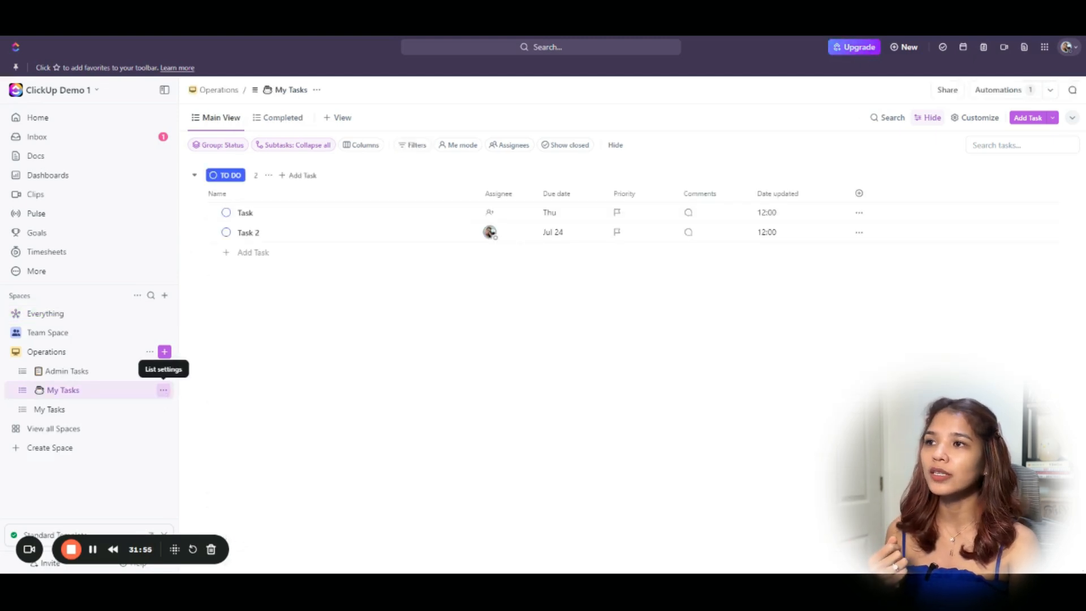
Make the Operations My Tasks list private via Sharing & Permissions, then return Home.
click(163, 390)
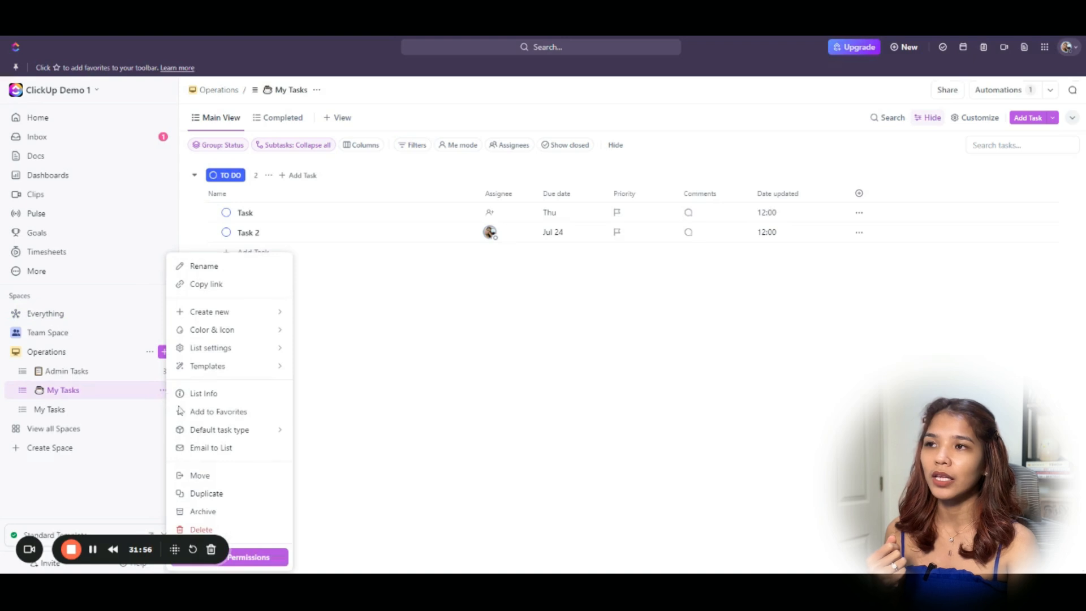
click(264, 560)
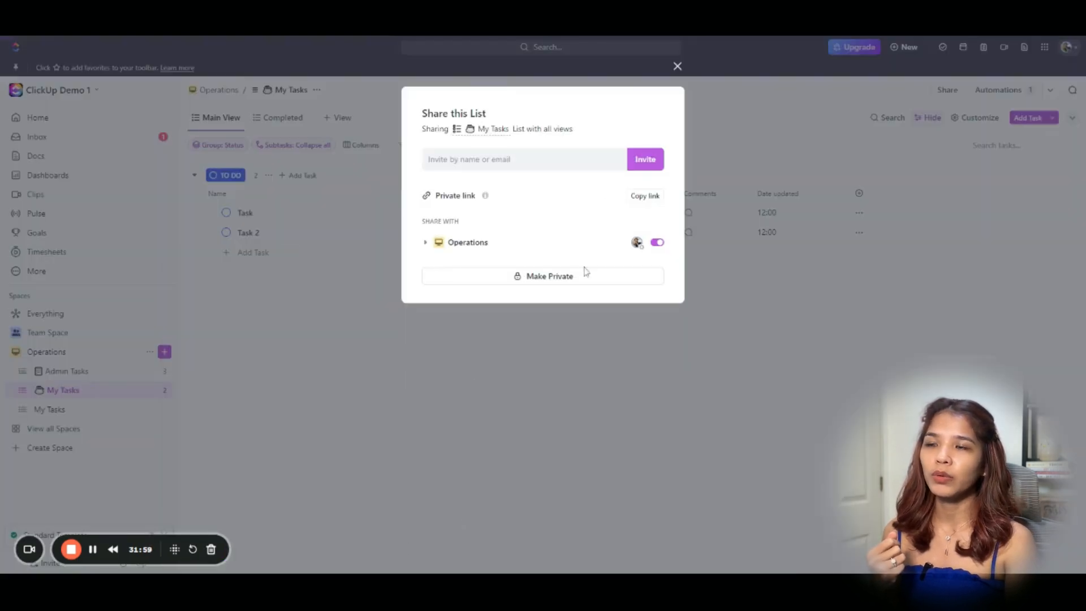
click(553, 290)
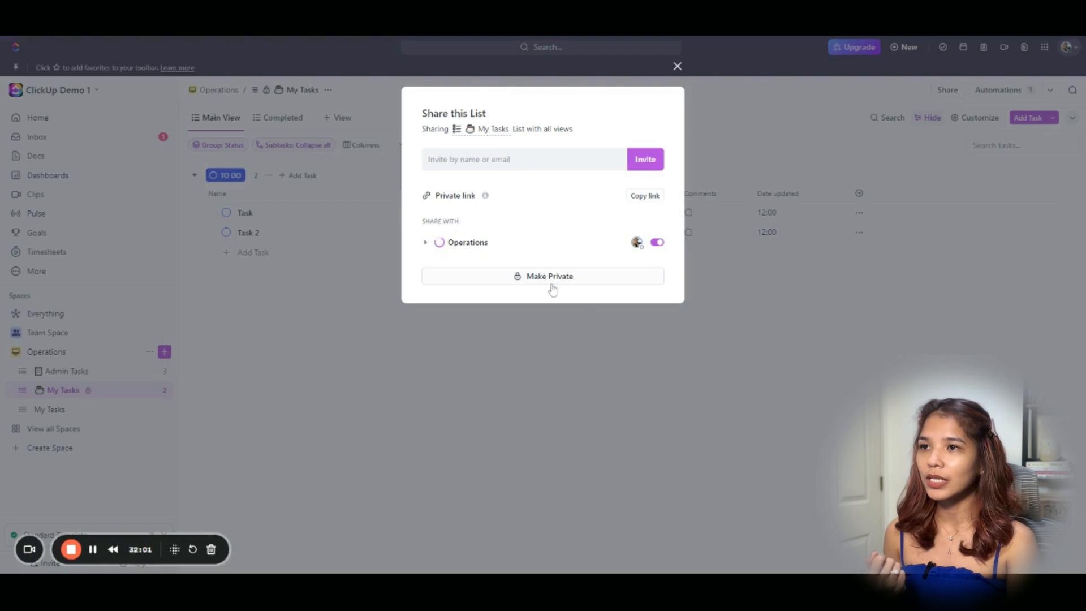
click(544, 393)
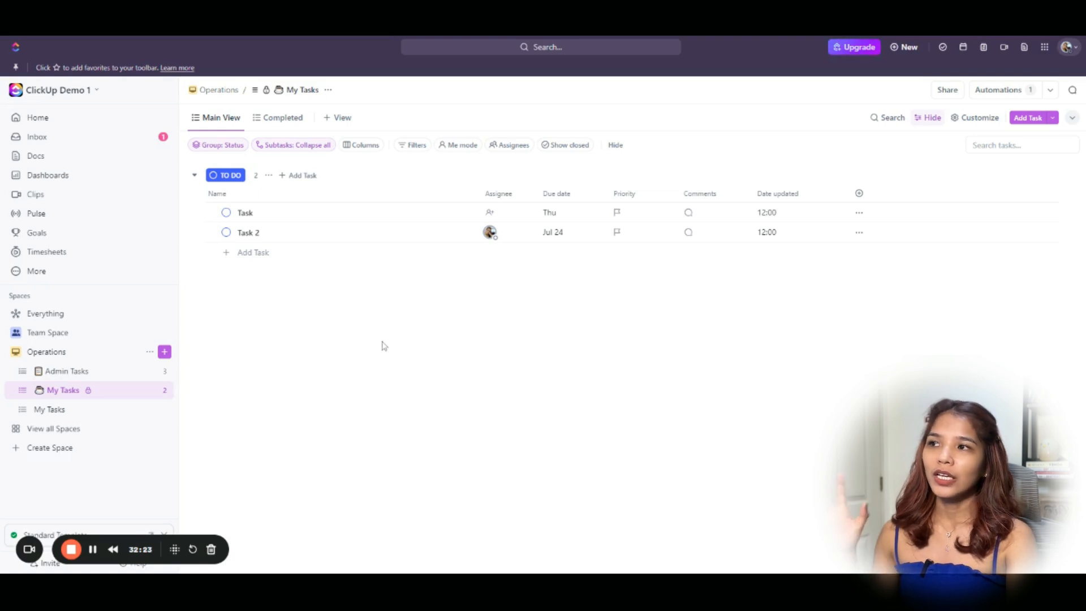
click(163, 121)
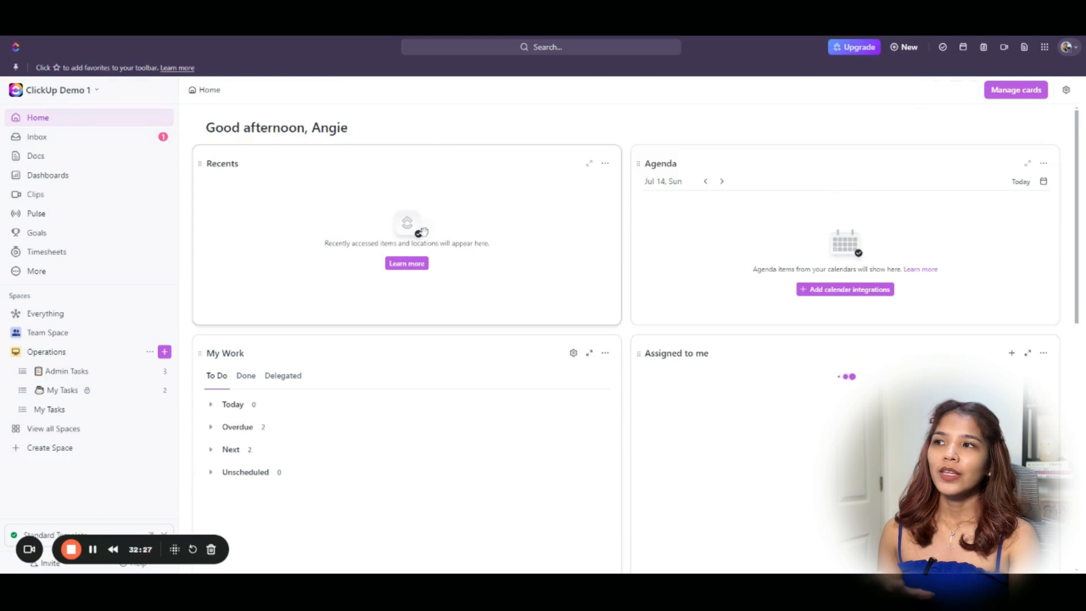
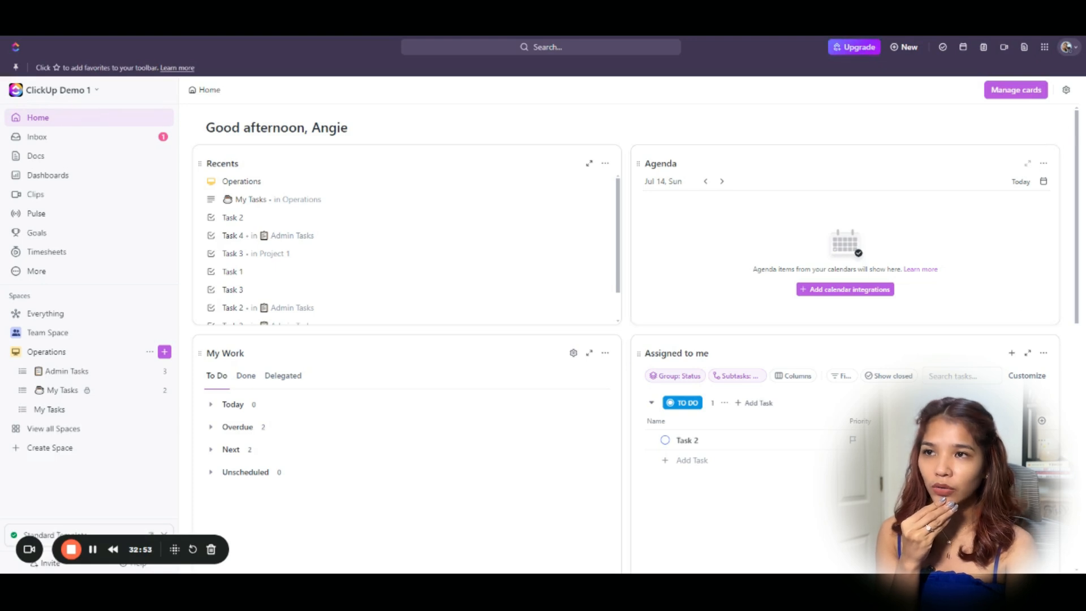
Remove the Recents, Agenda and LineUp cards from Home through Manage cards.
click(1010, 91)
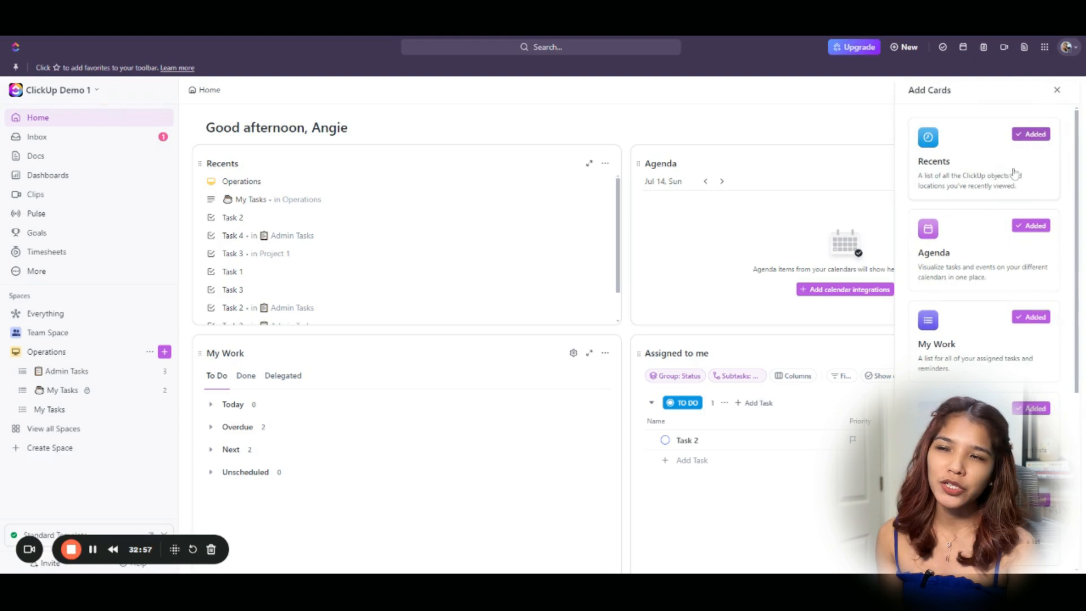
click(1021, 136)
click(1029, 227)
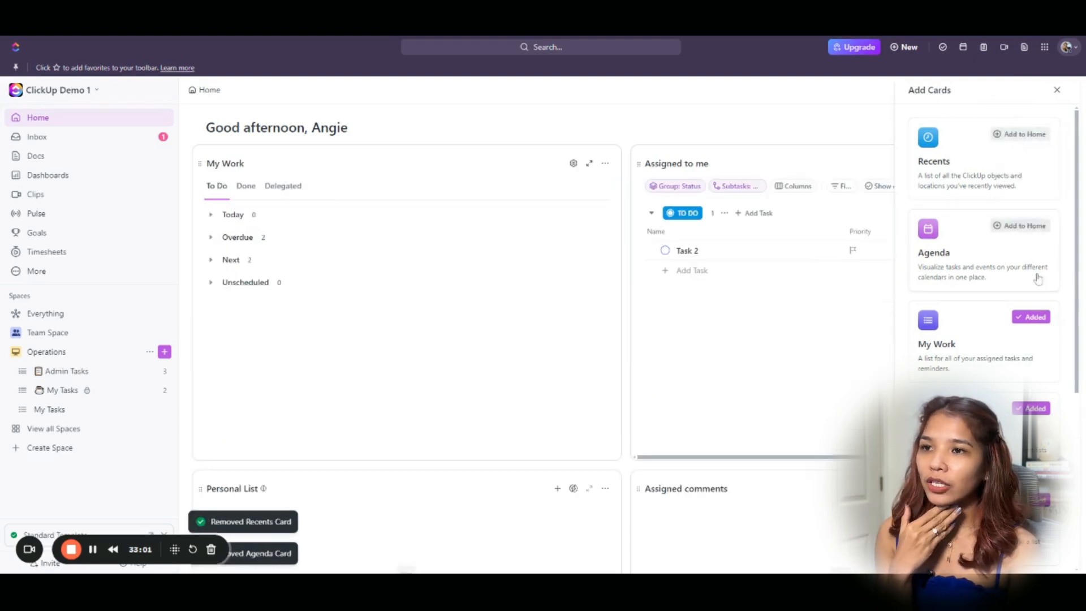
scroll(1038, 334, down, 2)
scroll(1031, 347, down, 3)
scroll(1035, 343, down, 1)
click(1032, 400)
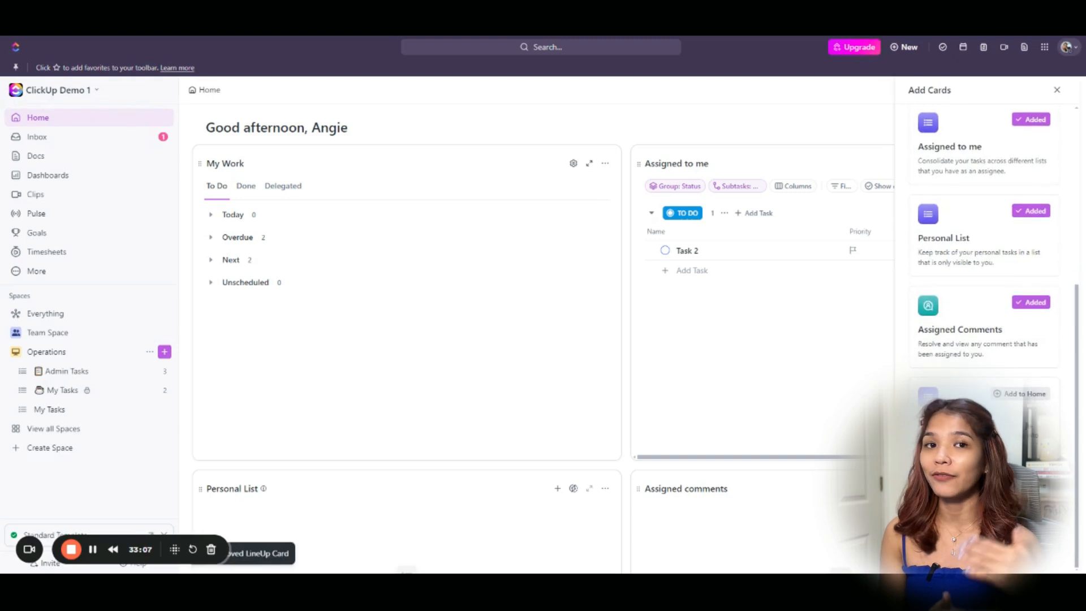
click(706, 127)
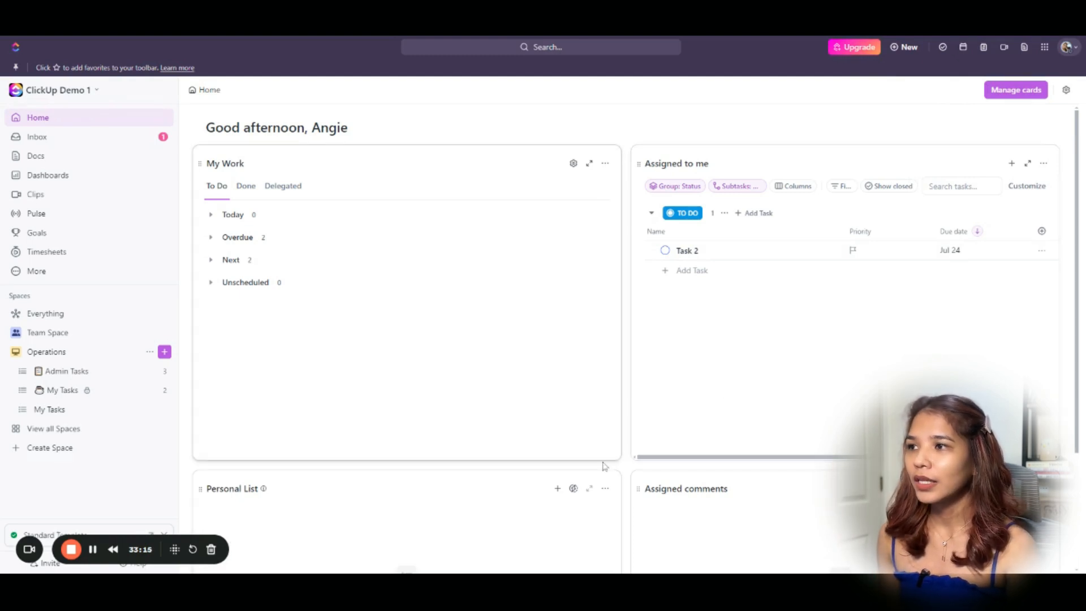
Shorten My Work and Assigned comments, and move Assigned to me below My Work at full width.
drag(603, 460, 598, 357)
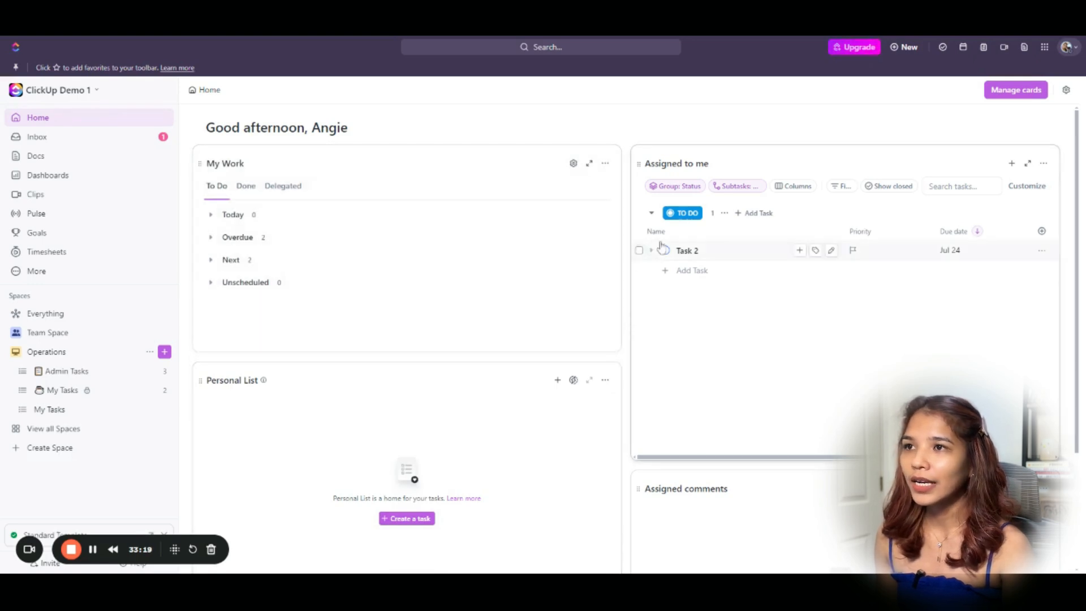
drag(639, 164, 256, 108)
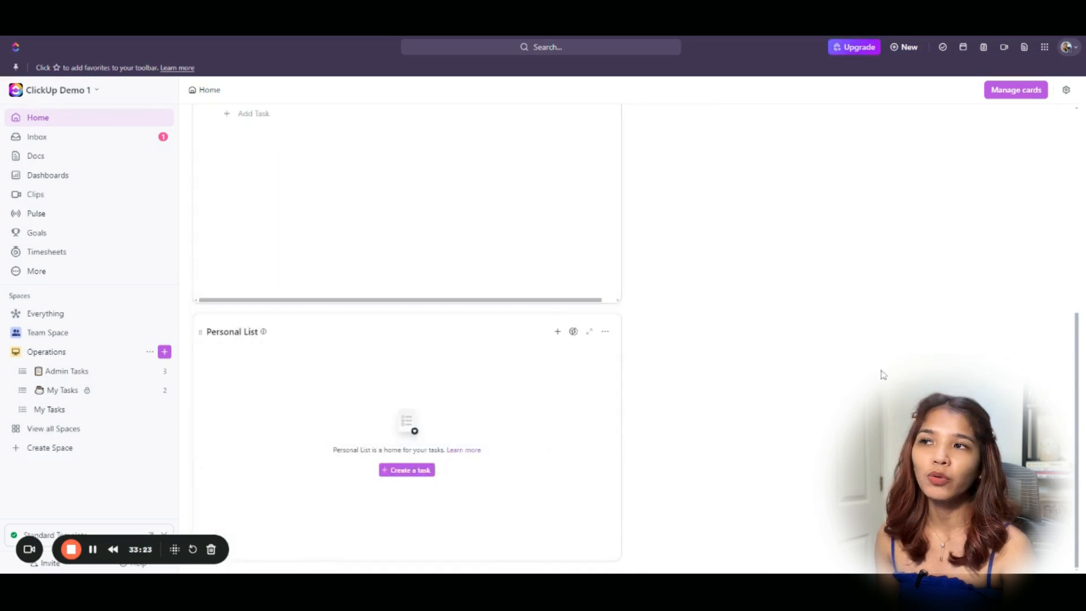
scroll(900, 365, up, 5)
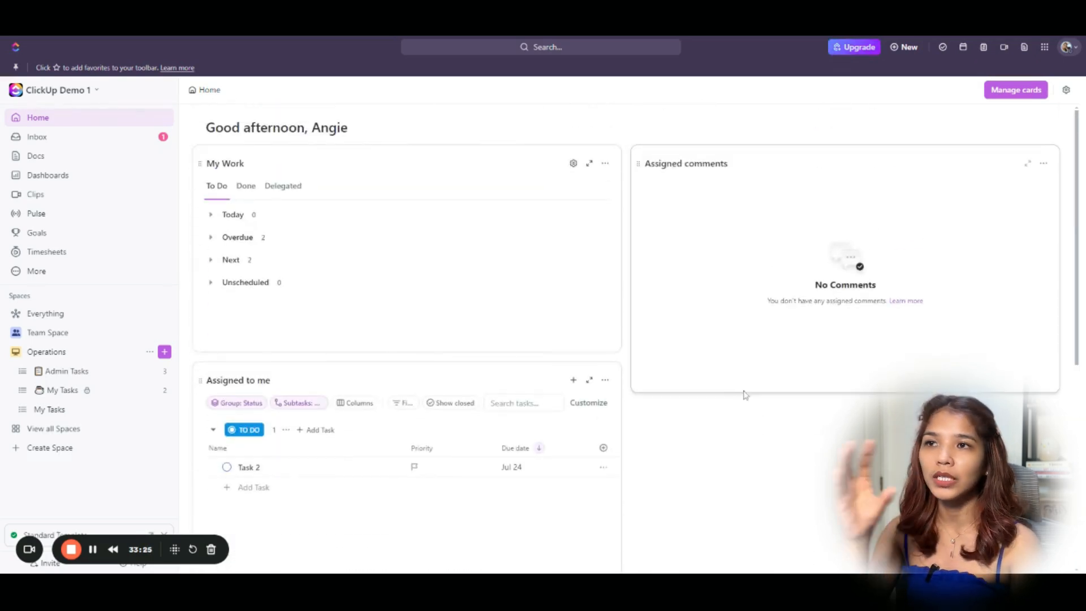
drag(737, 394, 735, 352)
drag(621, 401, 1081, 410)
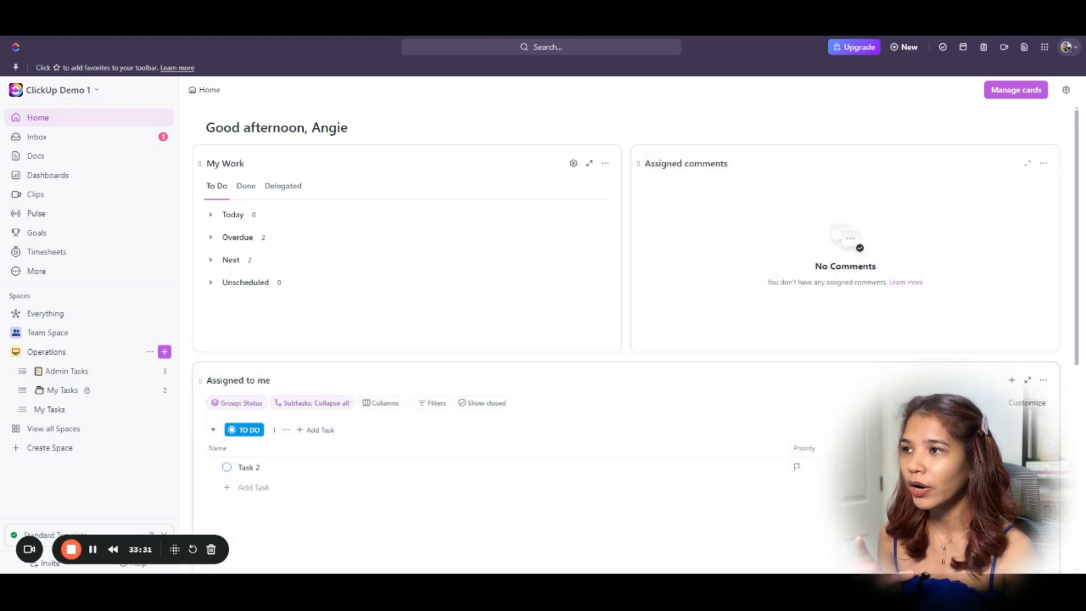
scroll(847, 396, down, 3)
scroll(834, 405, down, 3)
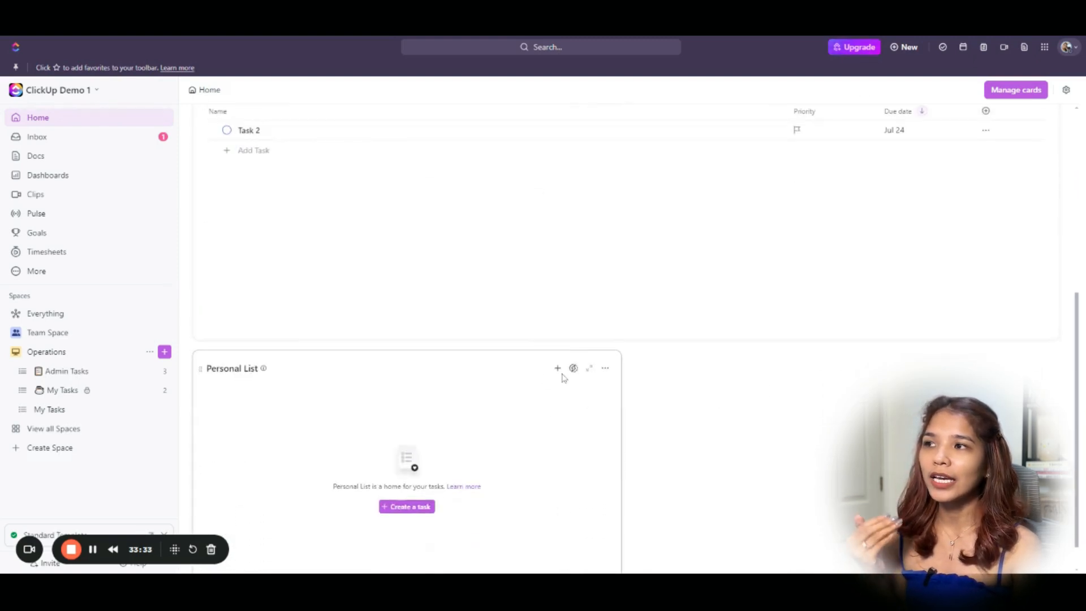
drag(623, 389, 711, 394)
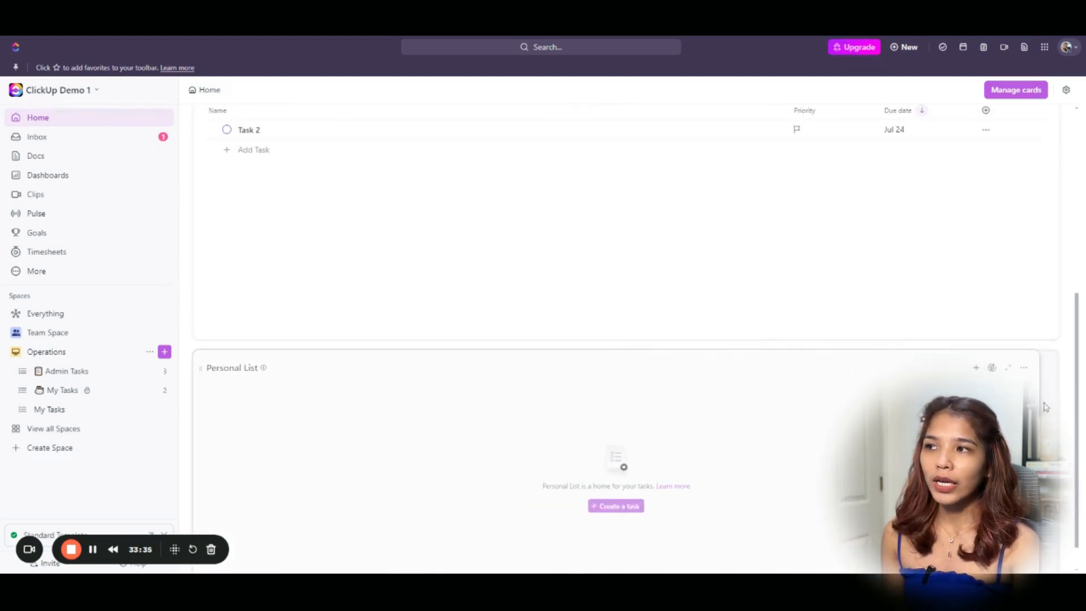
Group the Assigned to me tasks by Due date.
scroll(394, 373, up, 1)
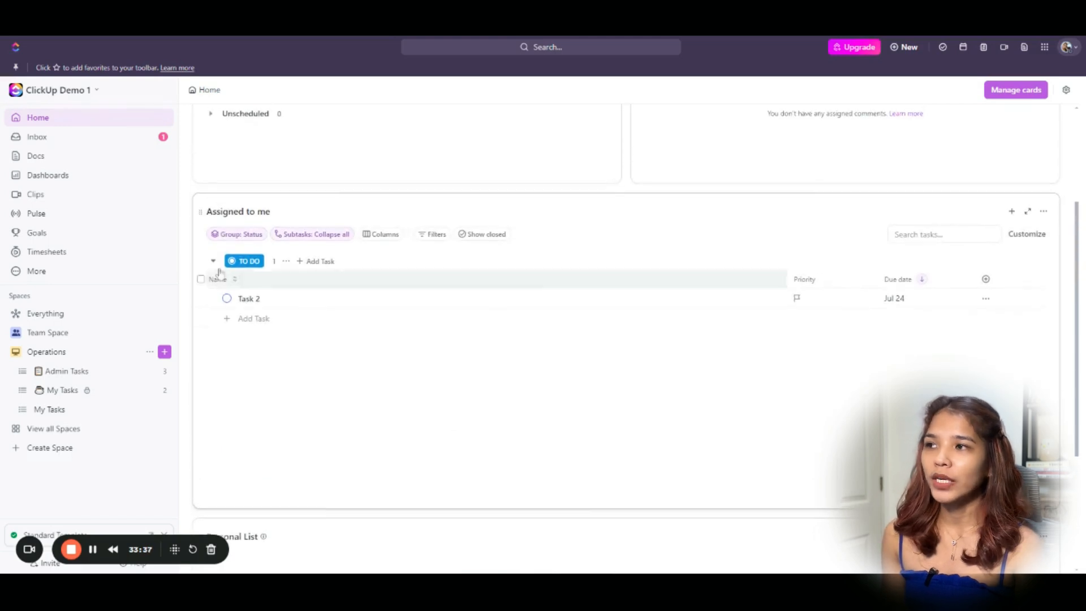
click(238, 235)
click(274, 281)
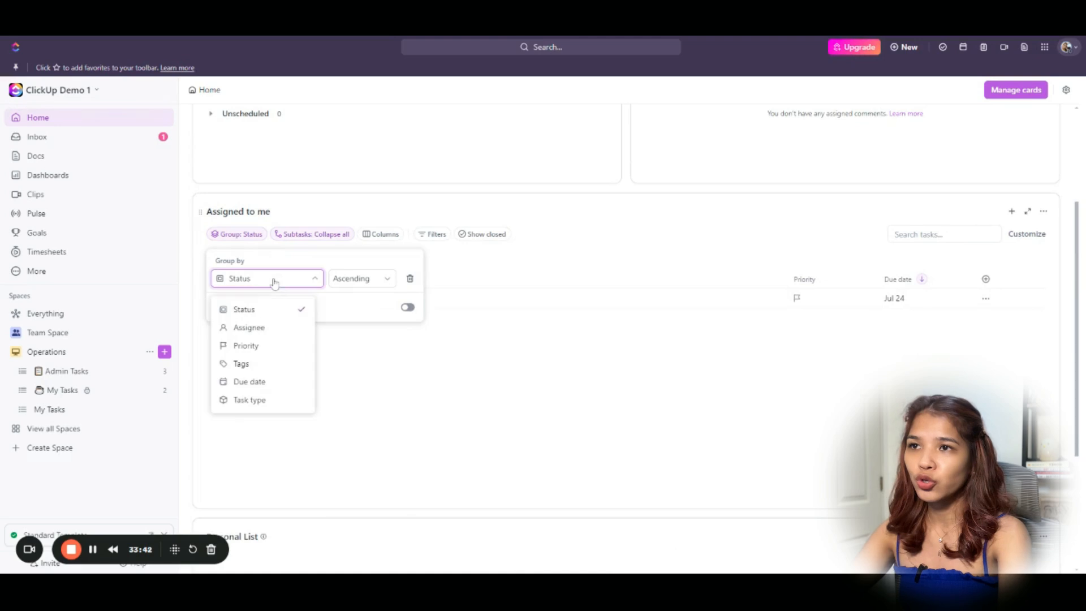
click(278, 381)
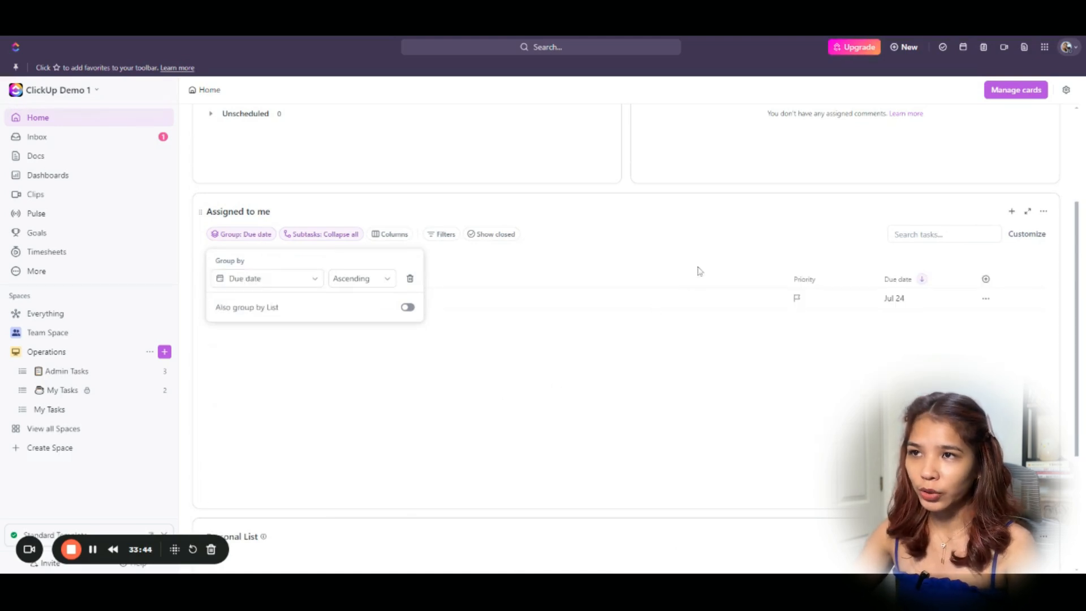
click(987, 279)
click(986, 279)
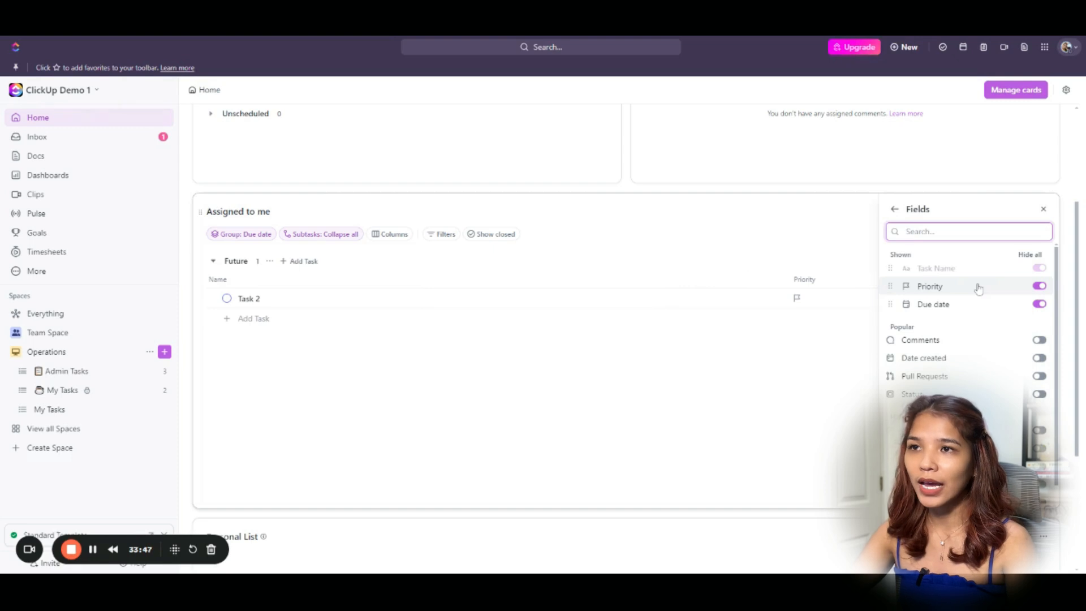
Add Comments, Assignee, Status and Lists columns to the Assigned to me card.
text(d)
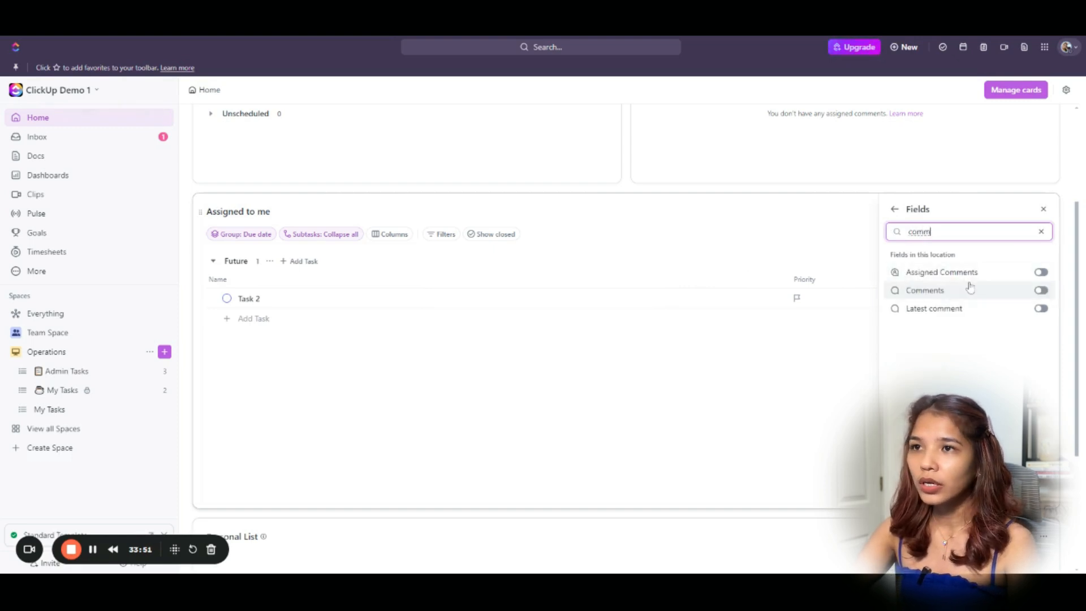
click(968, 287)
key(ctrl+a)
text(a)
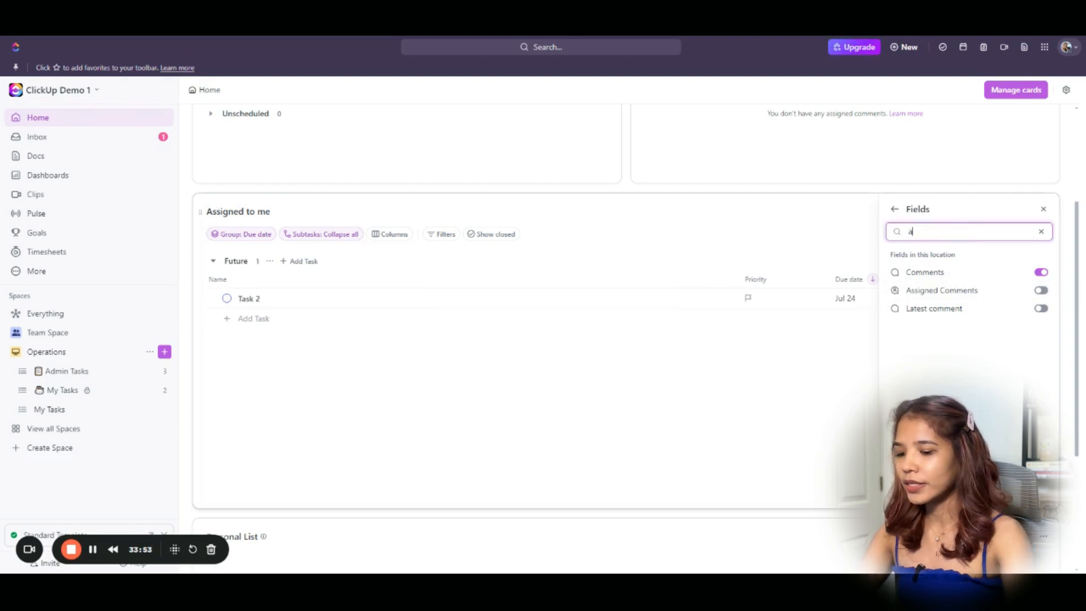
click(935, 291)
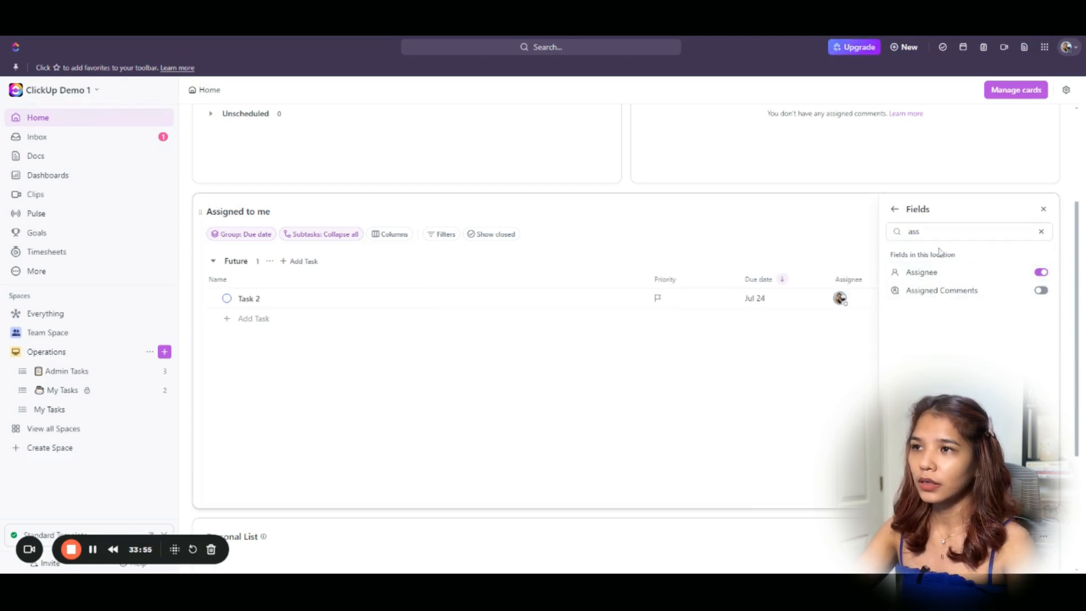
key(ctrl+a)
text(stt)
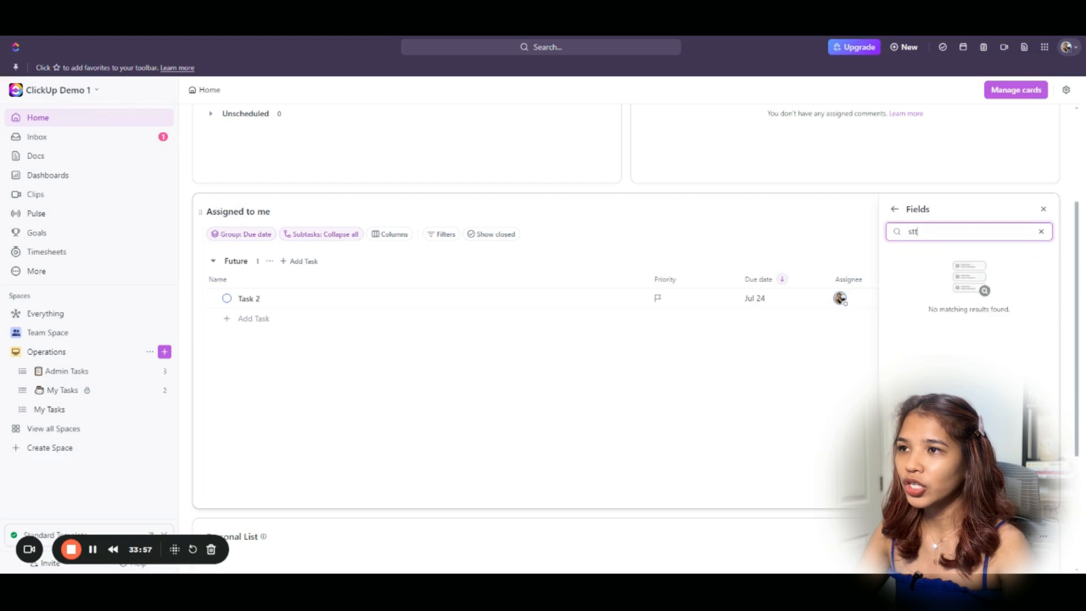
click(922, 274)
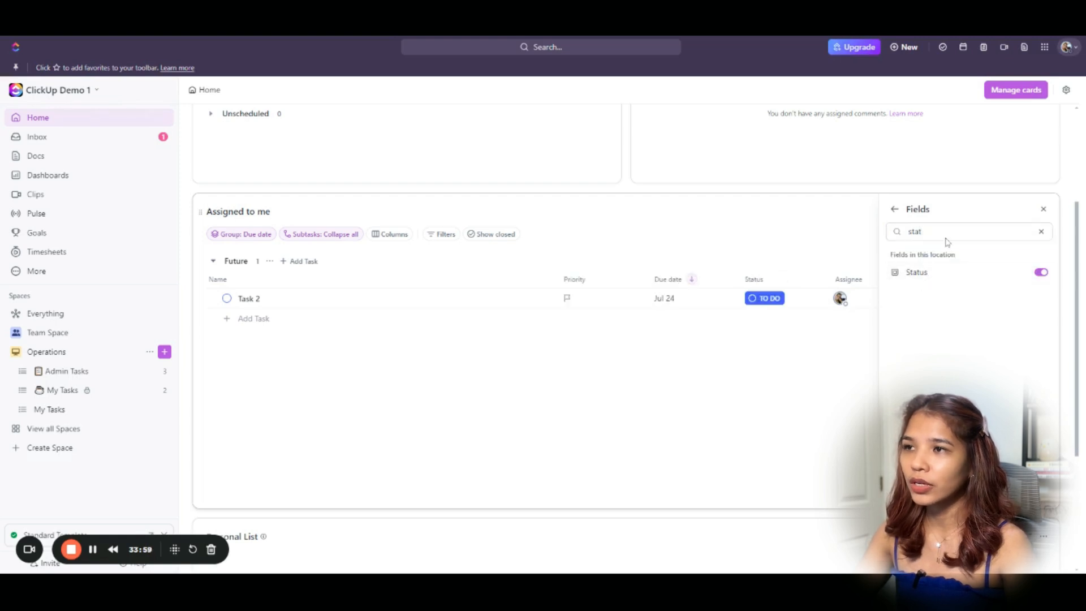
key(ctrl+a)
text(list)
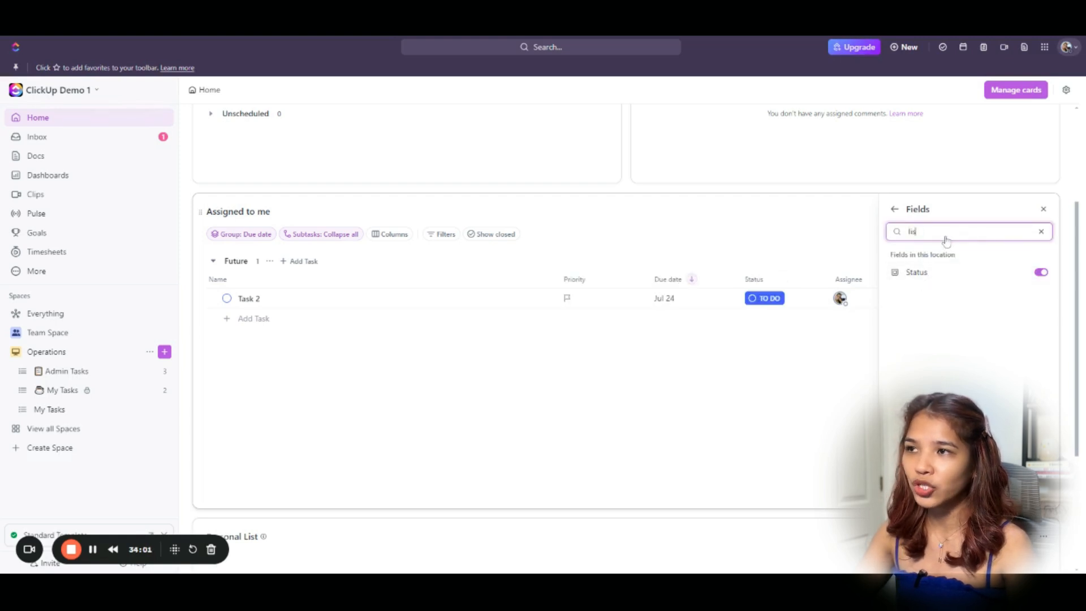
click(954, 276)
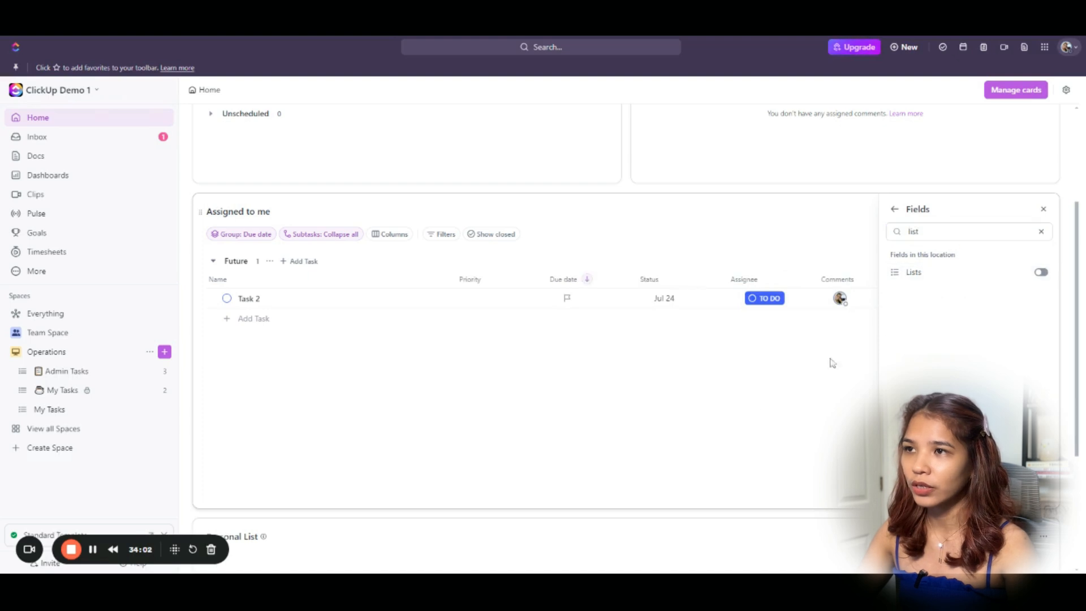
Place Assignee right after Name and narrow the Assignee, Due date, Priority and Comments columns.
click(691, 419)
drag(746, 278, 517, 280)
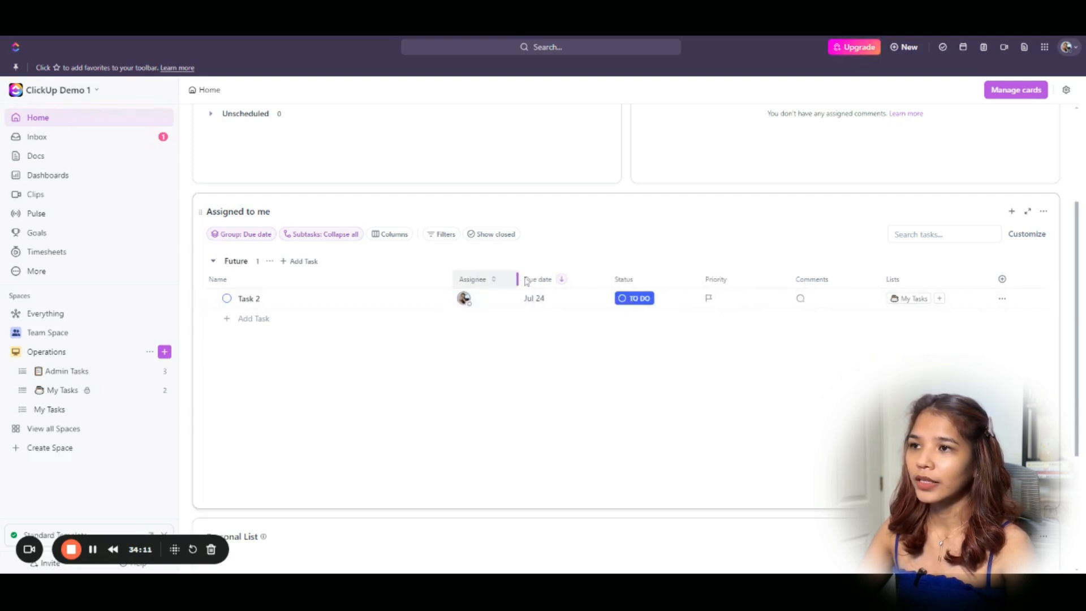
drag(608, 280, 589, 280)
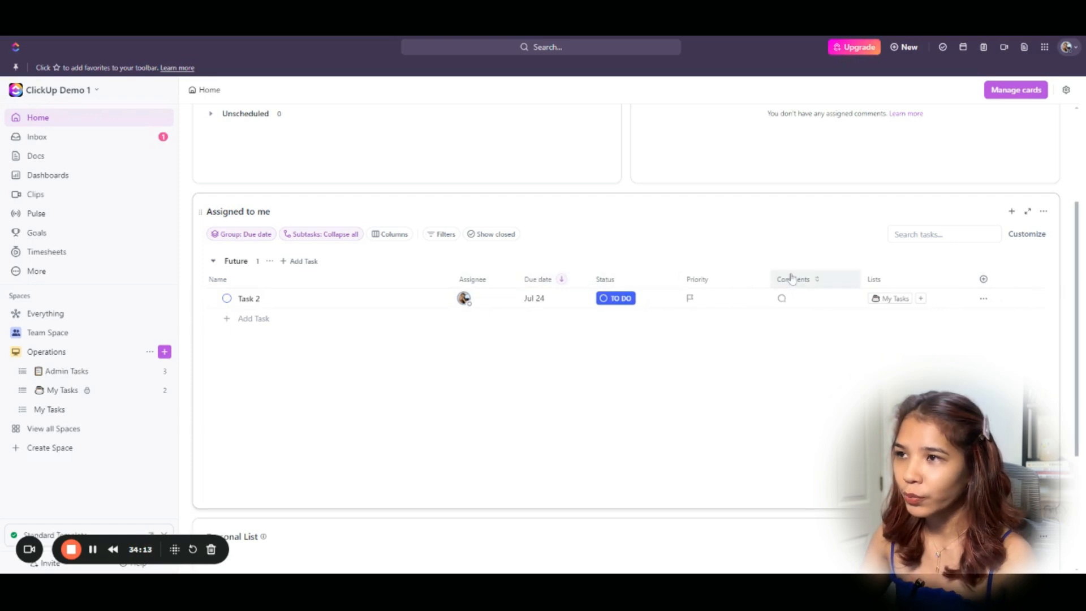
drag(770, 279, 733, 281)
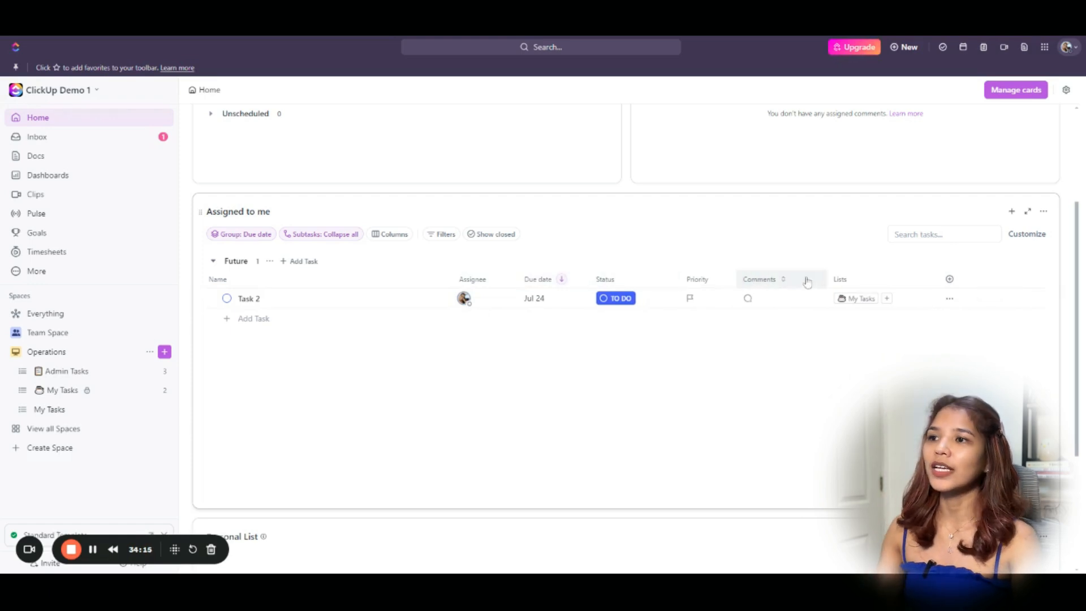
drag(826, 279, 793, 280)
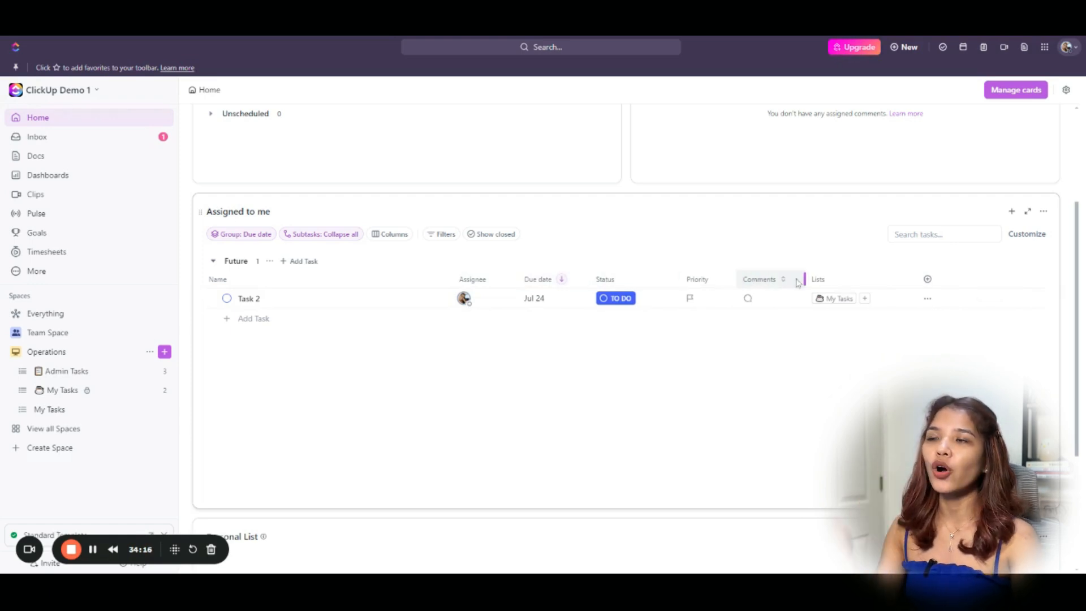
Set Task 2's status to In Progress and narrow the Name column.
click(623, 302)
click(636, 446)
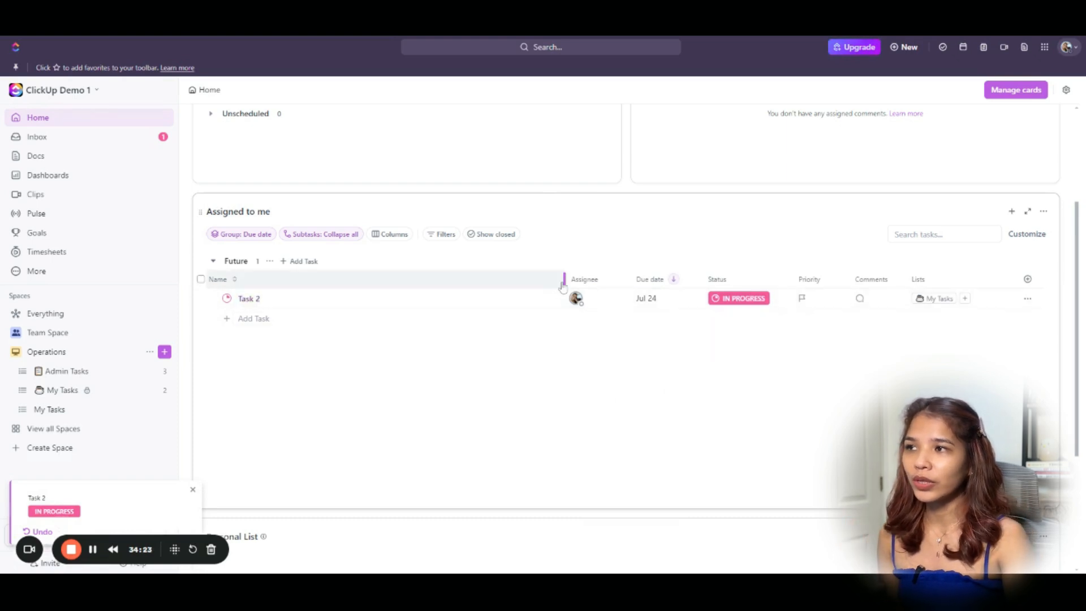
drag(564, 279, 504, 279)
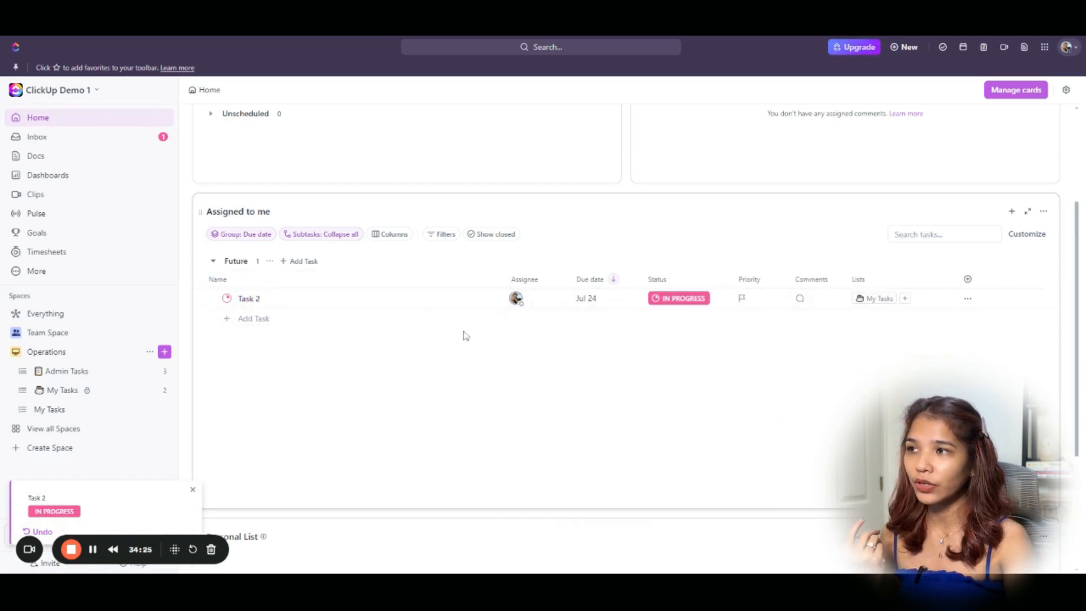
Check the Overdue and Next groups, and bring the Personal List card into view.
scroll(651, 255, up, 2)
scroll(651, 256, up, 1)
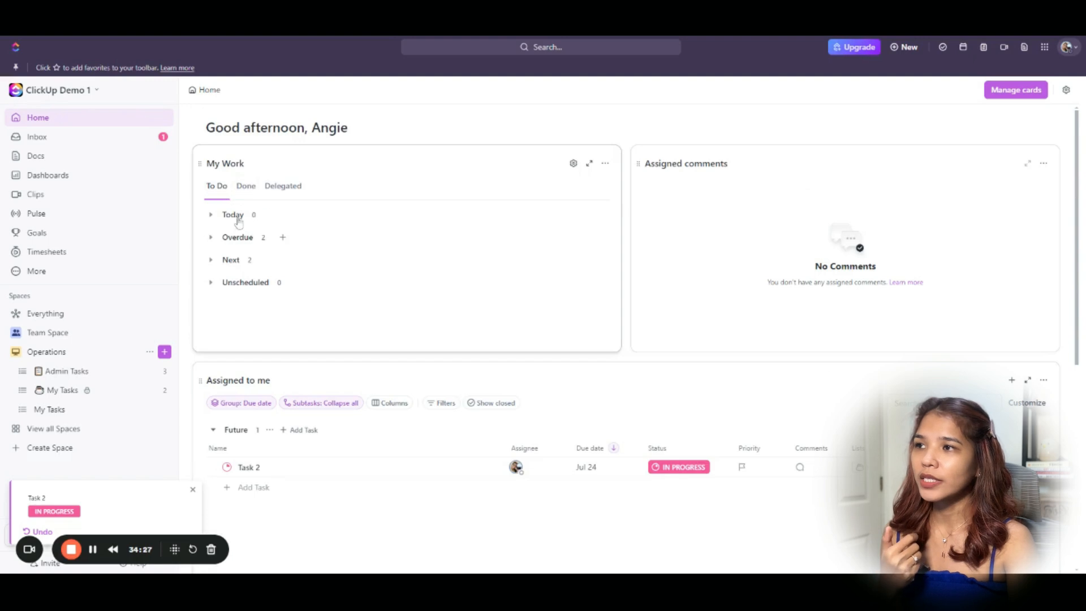
click(210, 238)
click(210, 238)
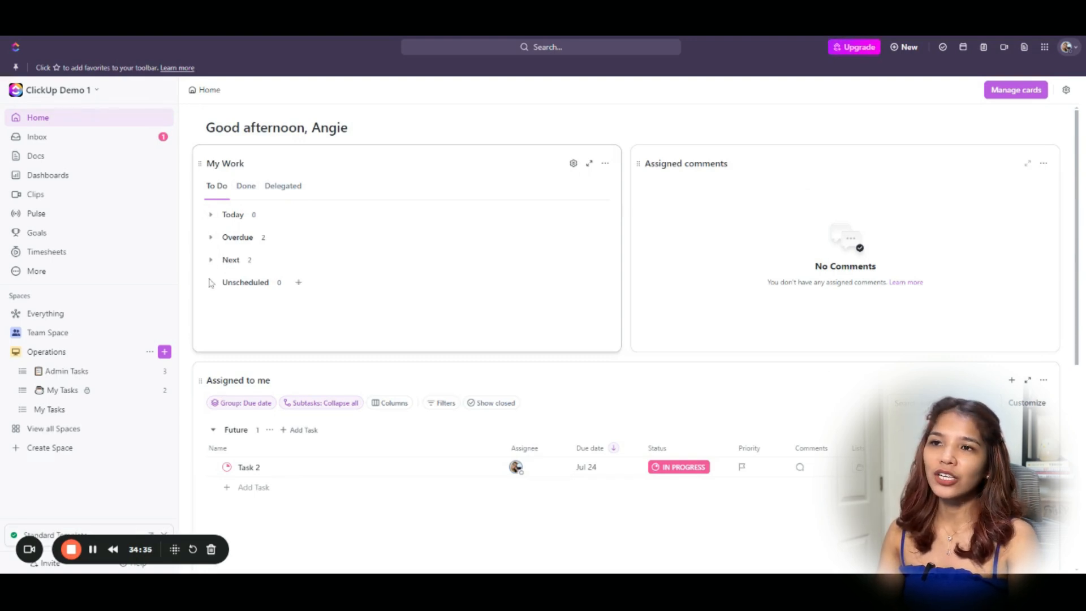
click(209, 261)
click(210, 261)
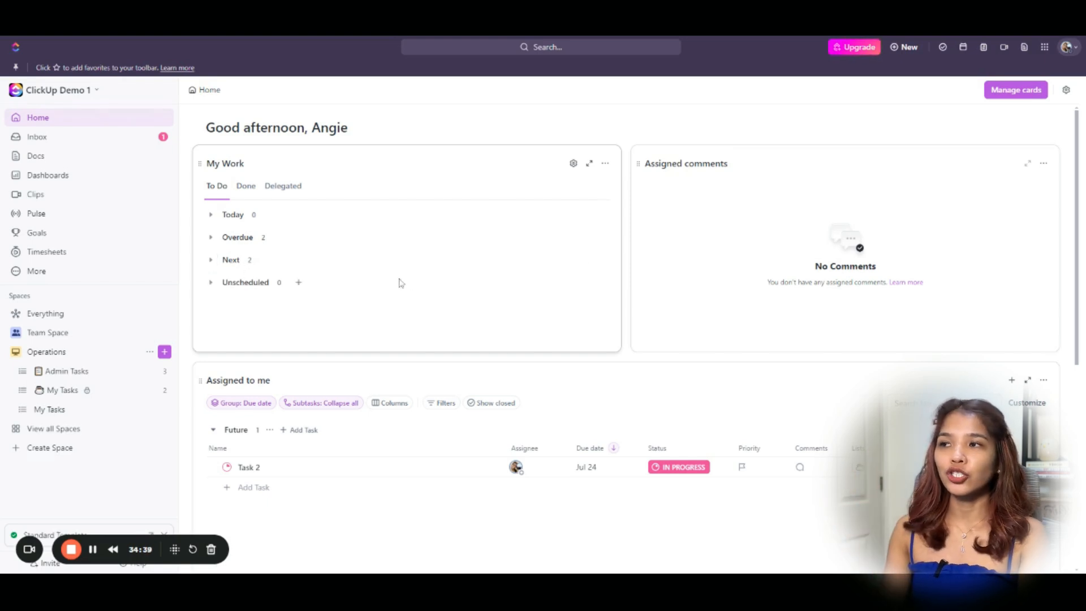
scroll(443, 288, down, 6)
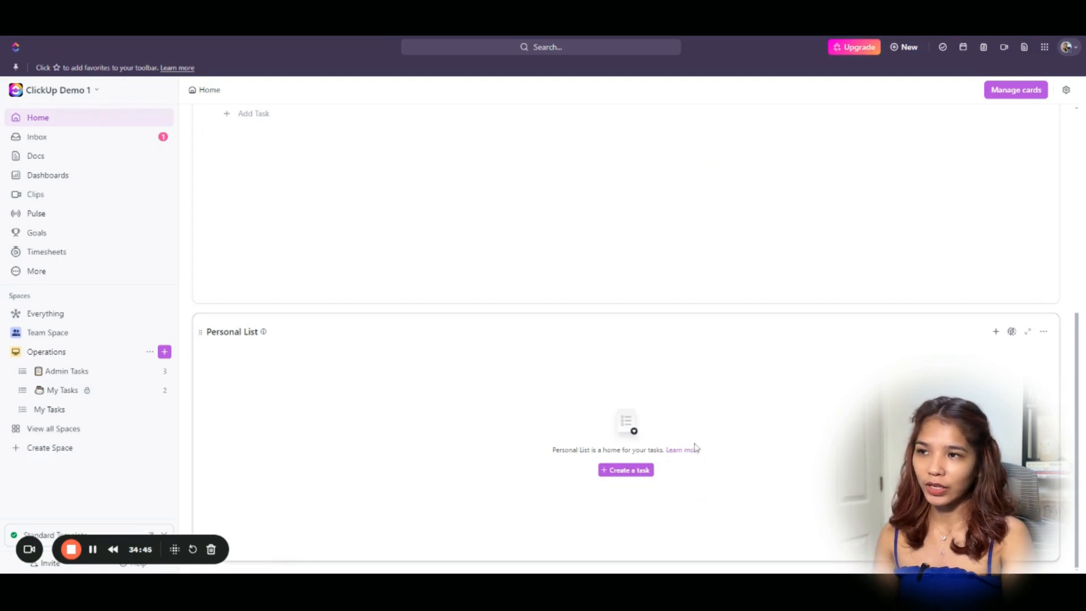
Create a task named 'Task' in Personal List and look through its options menu.
click(640, 475)
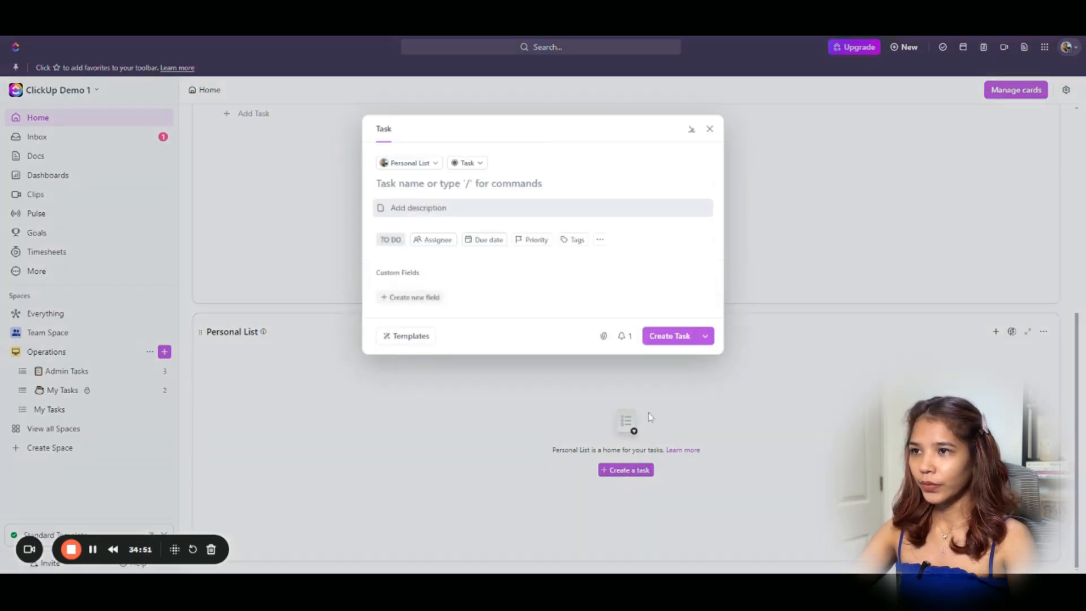
text(Task)
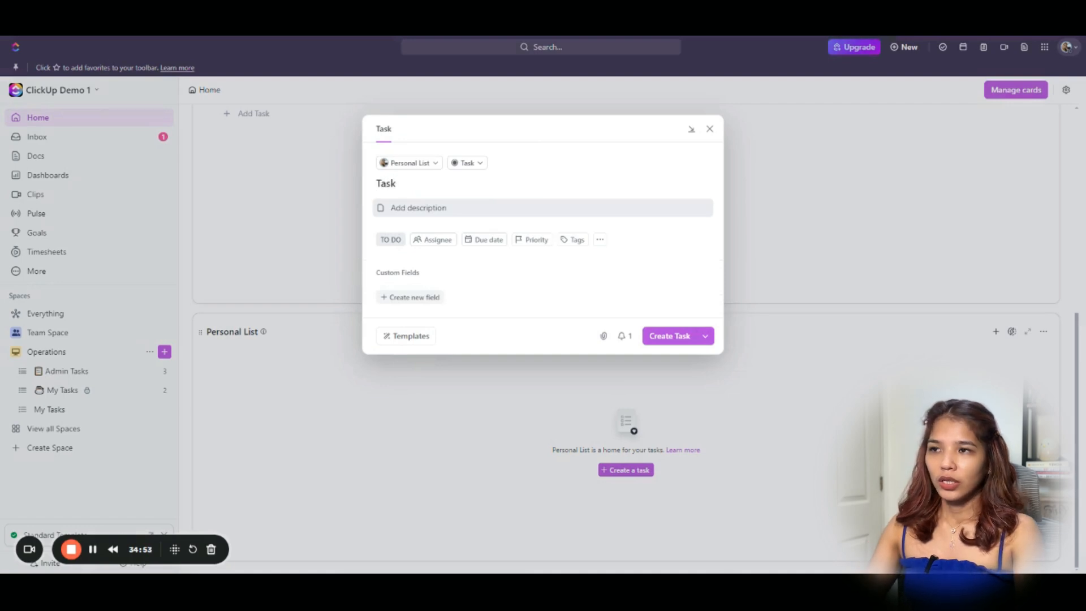
click(672, 342)
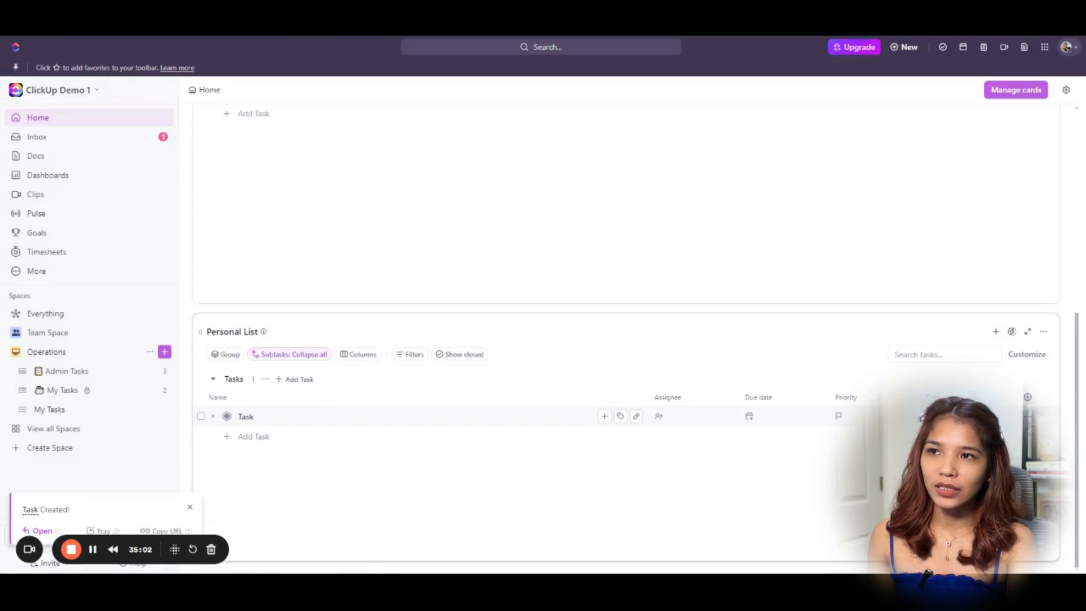
click(1028, 419)
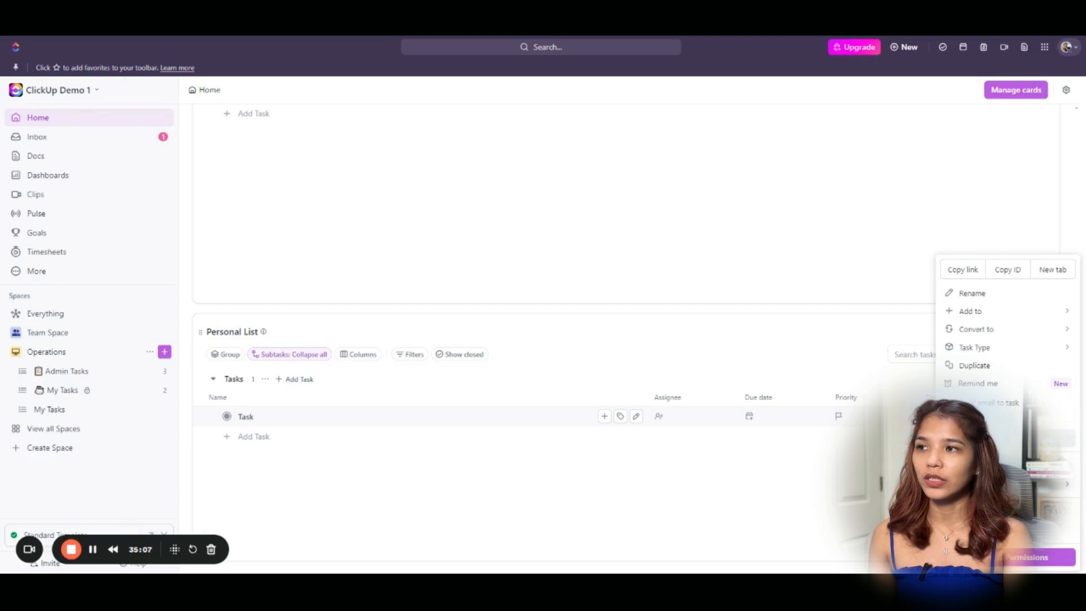
click(982, 438)
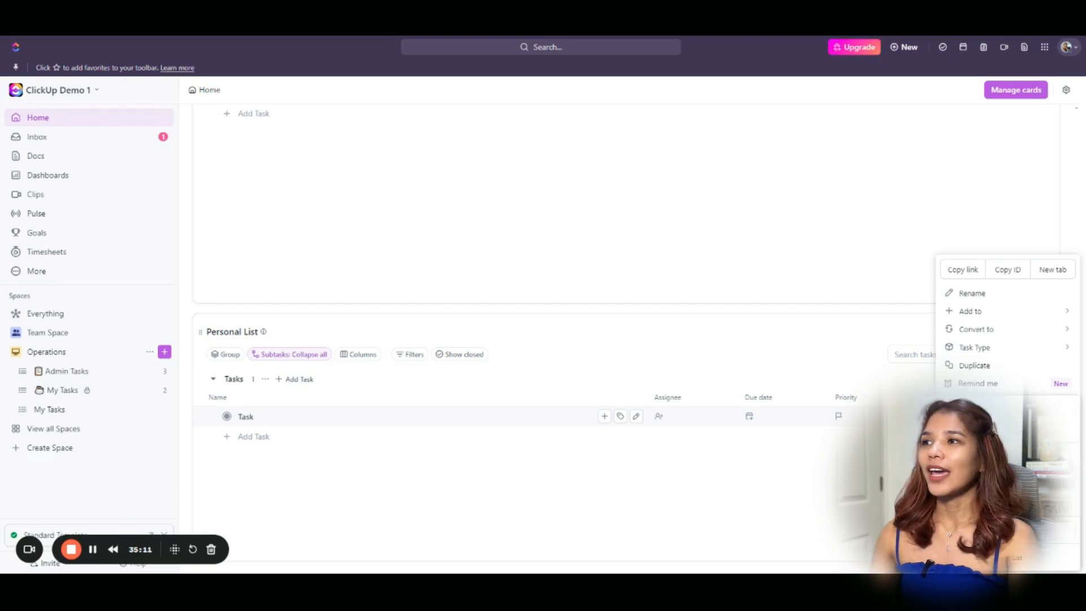
click(820, 503)
click(823, 507)
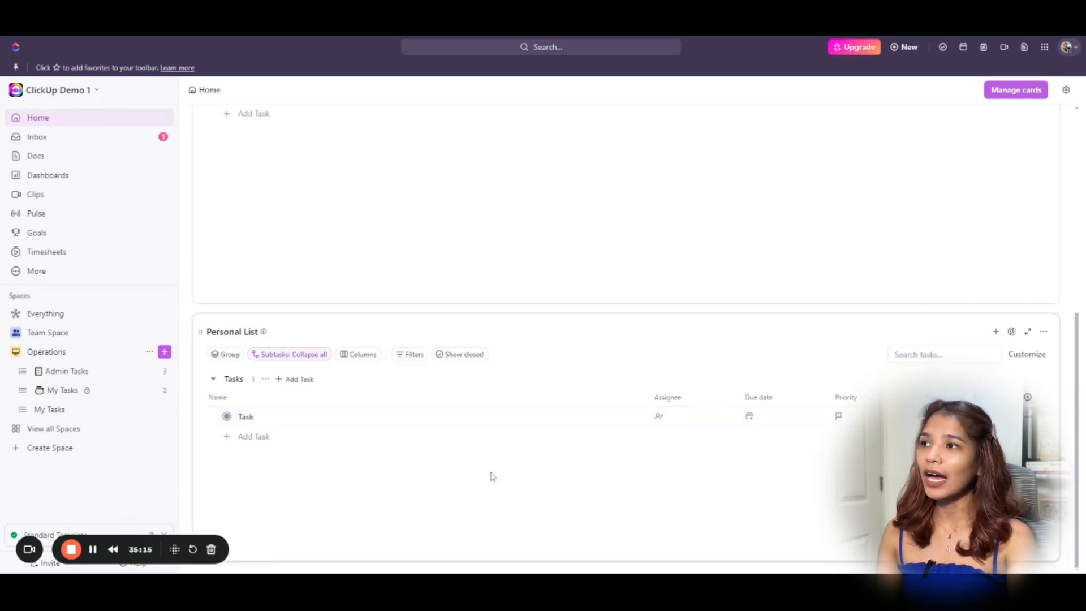